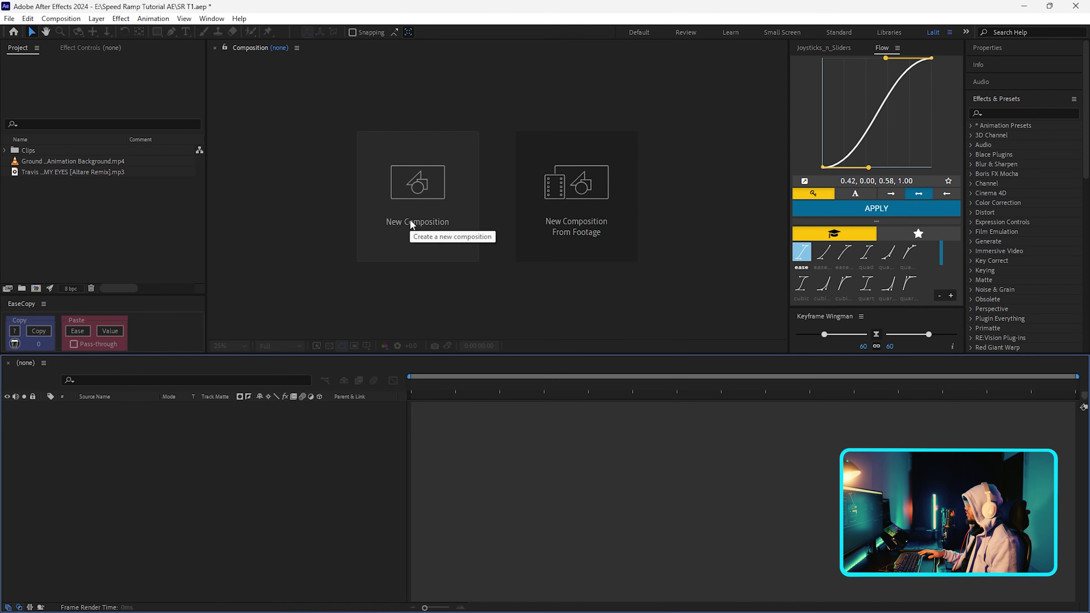
Create a new 60 fps composition, Comp 1, and drag the music track into its timeline.
left_click(421, 205)
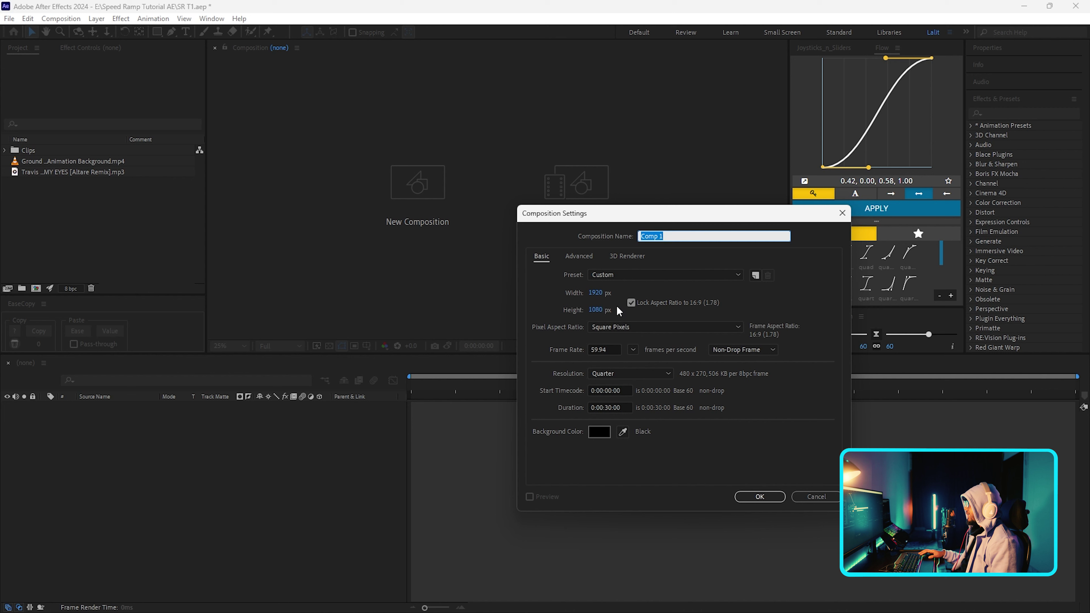
left_click(633, 348)
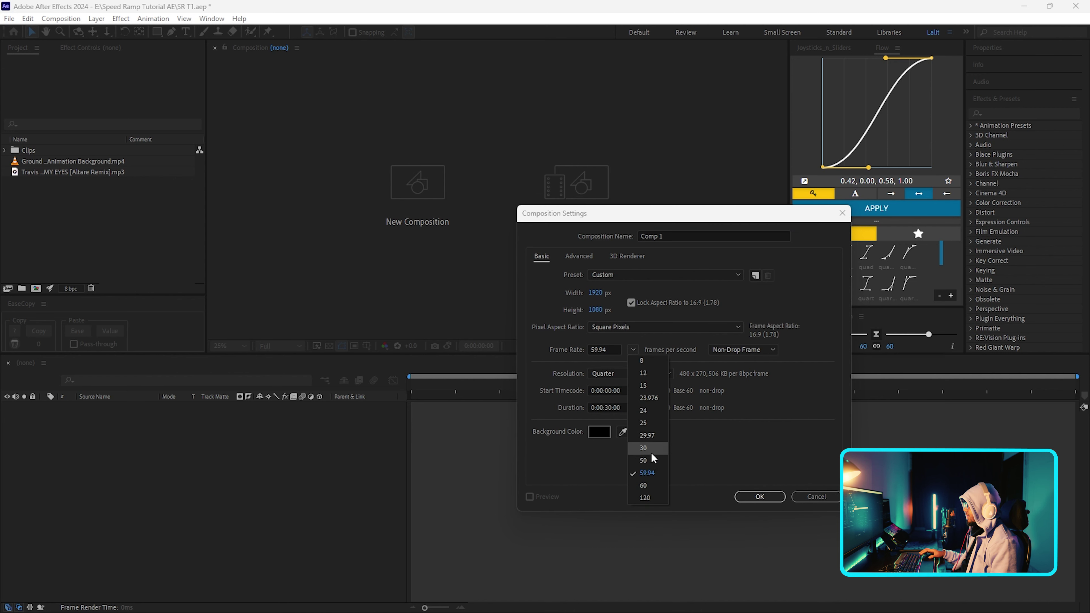
left_click(646, 485)
key("Return")
left_click_drag(73, 182, 272, 483)
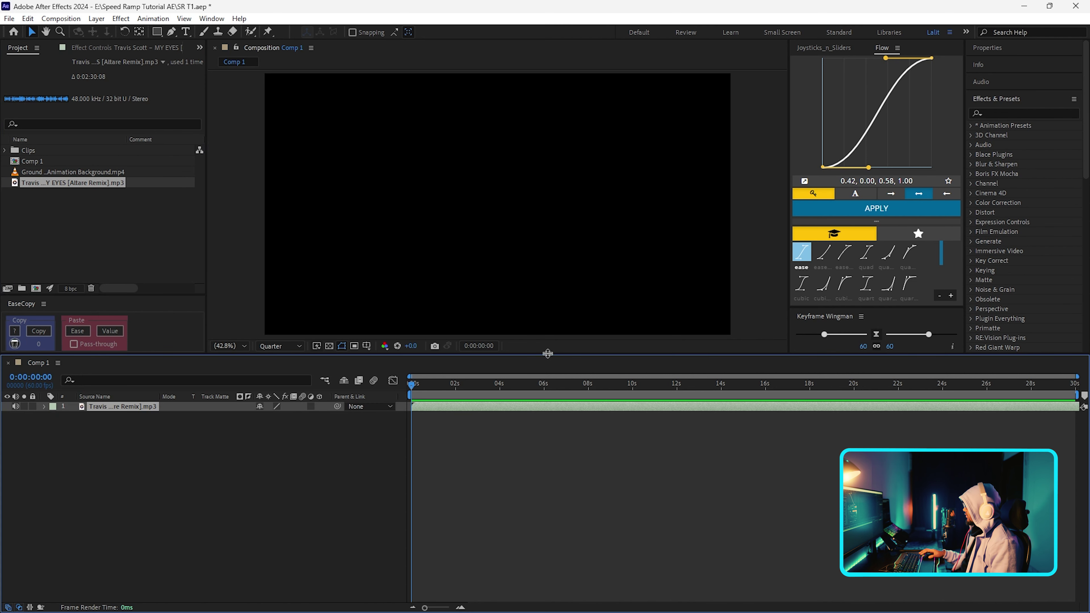
Reveal the music layer's audio waveform and preview the track to find a cut point.
left_click(44, 406)
left_click(55, 416)
left_click(64, 436)
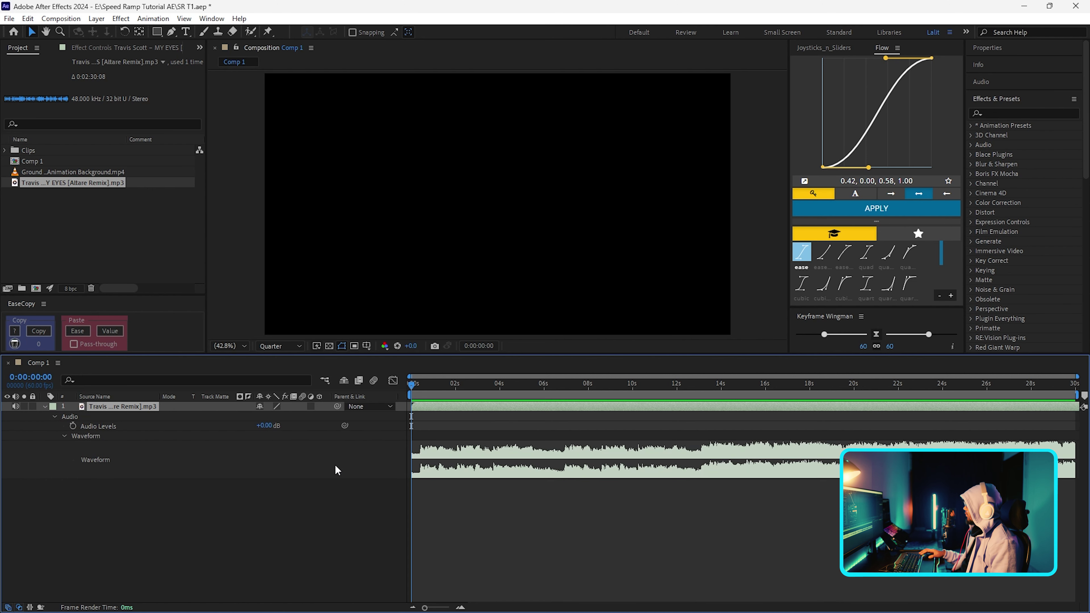
left_click_drag(441, 435, 606, 447)
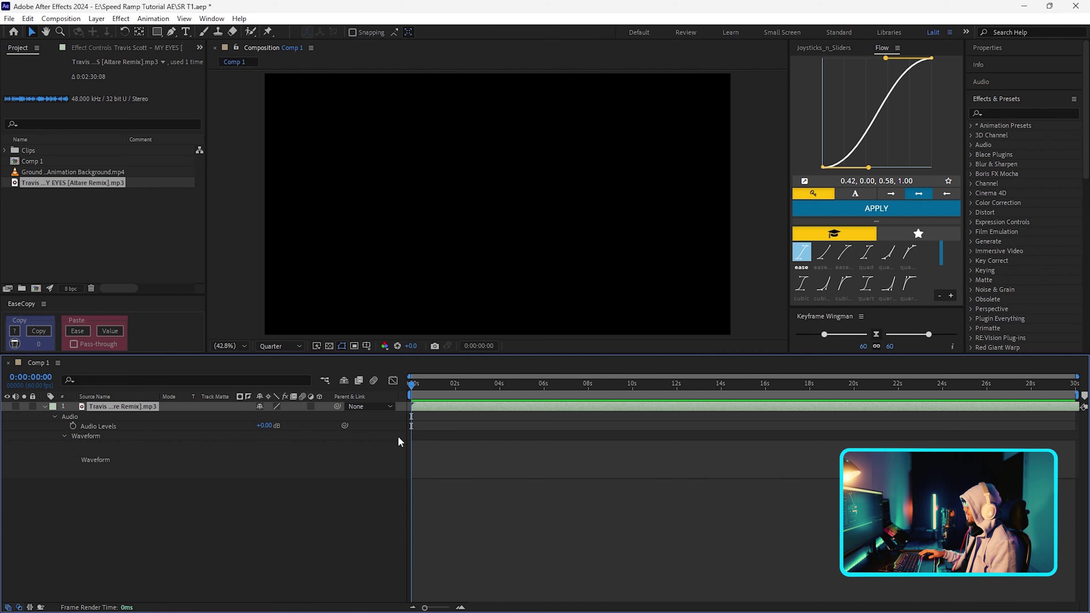
key("space")
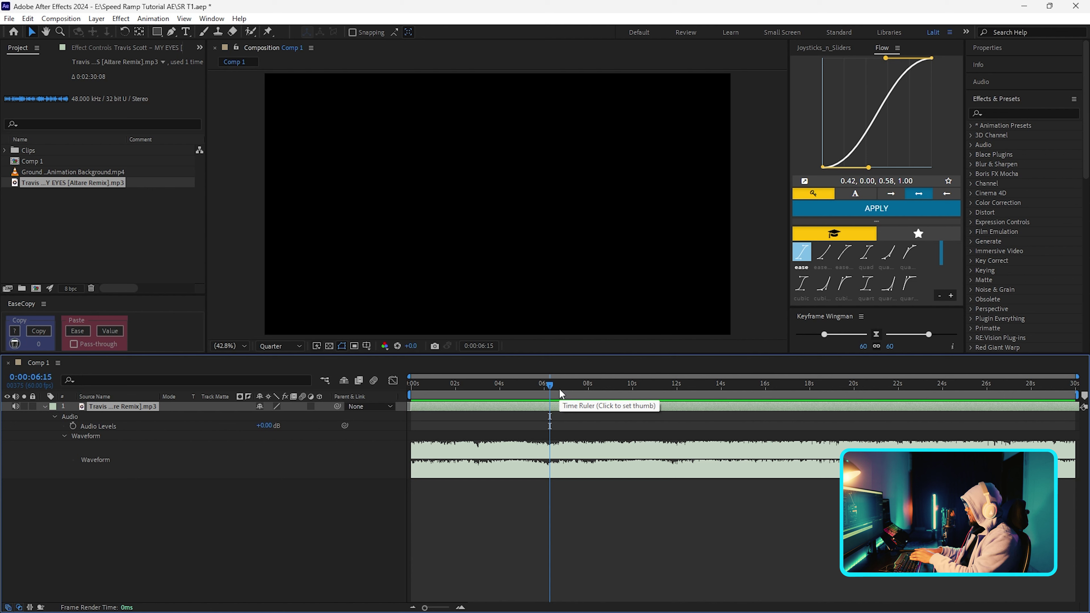
Split the music at the current time, delete the part before the cut, and expand the Clips folder.
key("ctrl+shift+d")
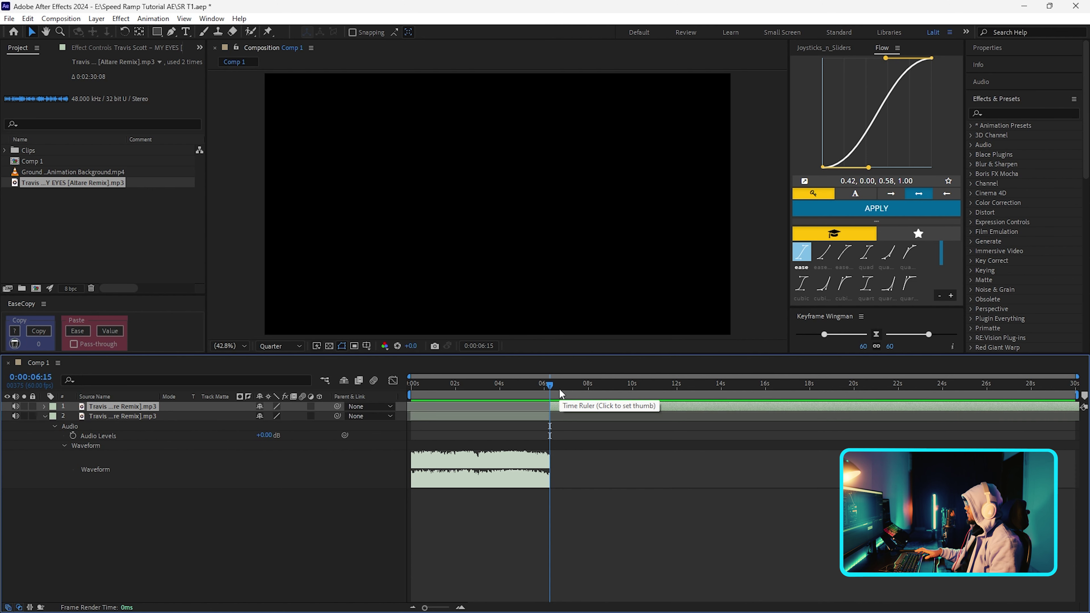
left_click(506, 415)
key("Delete")
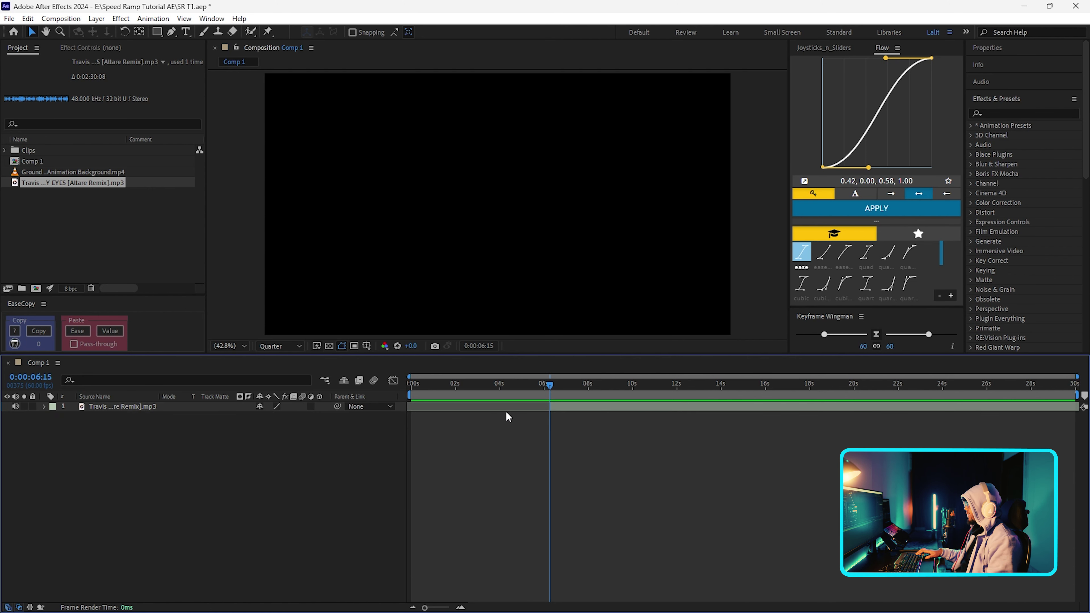
left_click_drag(486, 409, 560, 470)
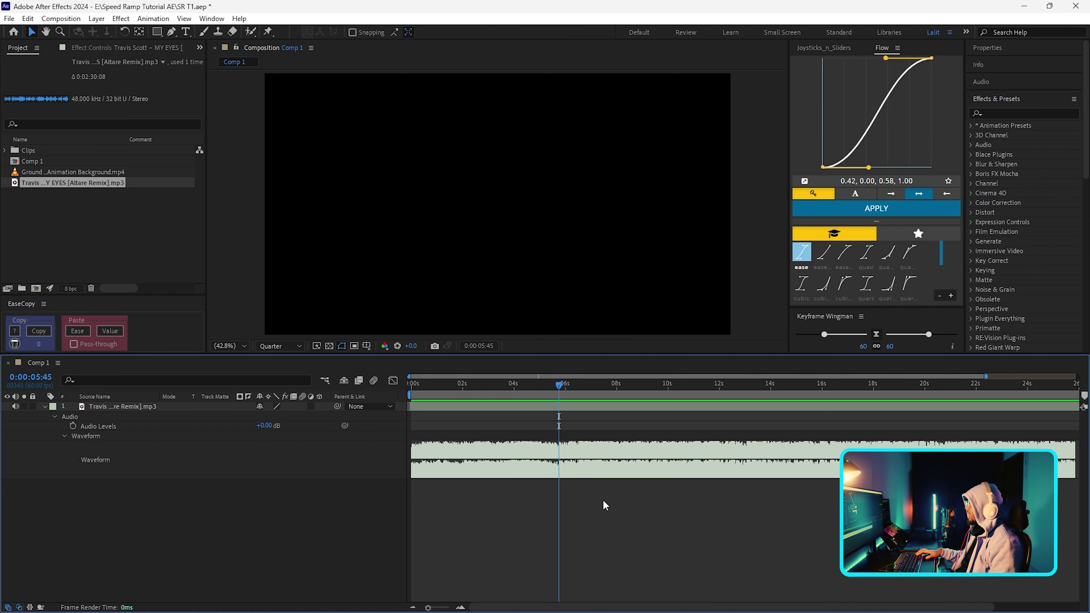
left_click_drag(560, 384, 548, 384)
left_click(6, 150)
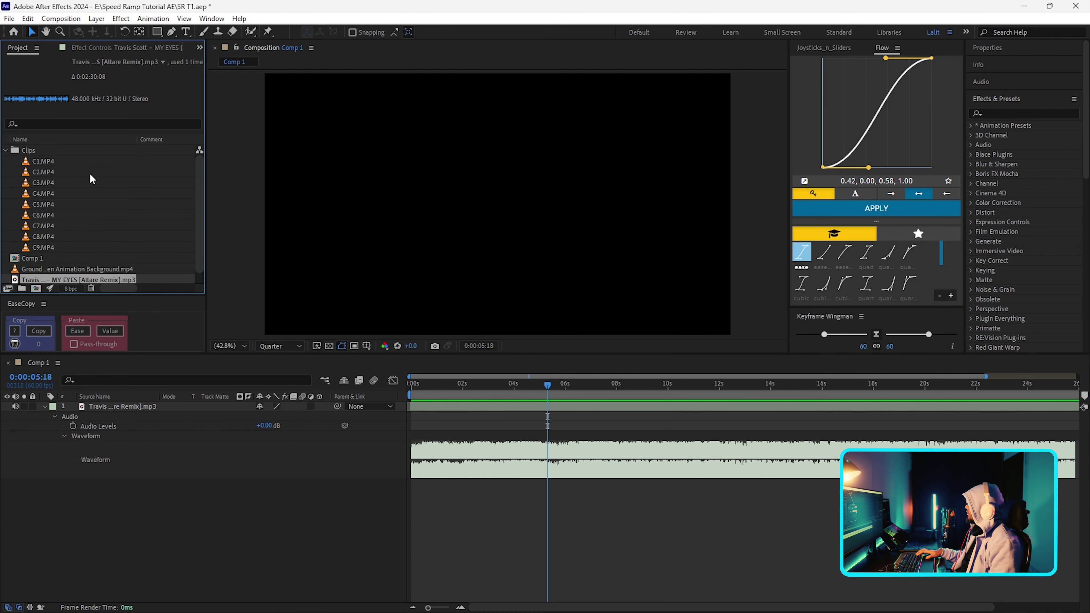
Add C1.MP4 below the music, delete its opening part, and slide the rest to 0:00.
left_click_drag(43, 161, 406, 482)
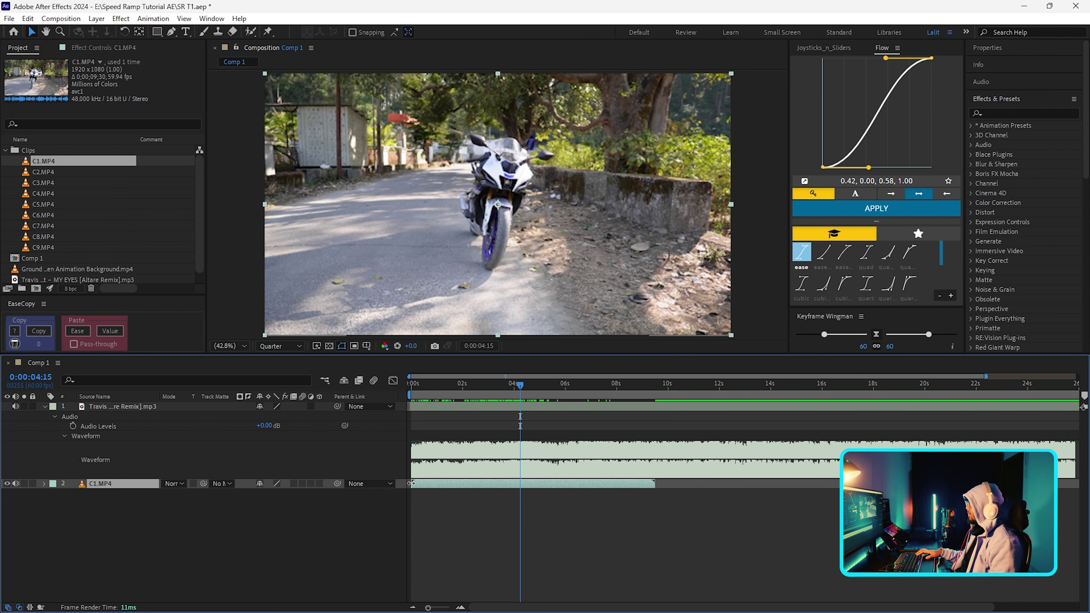
key("ctrl+d")
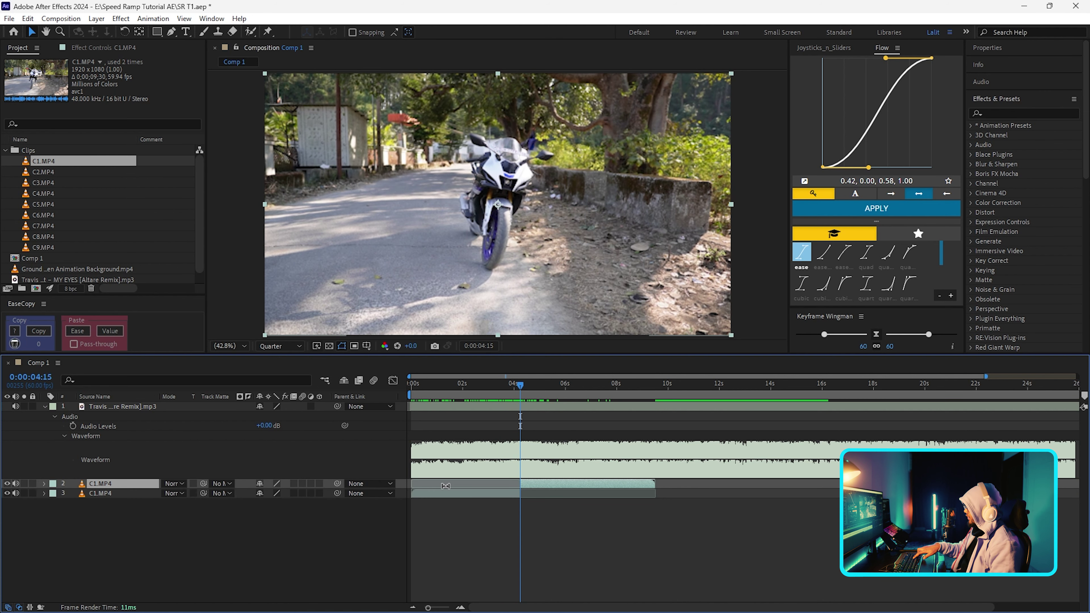
key("Delete")
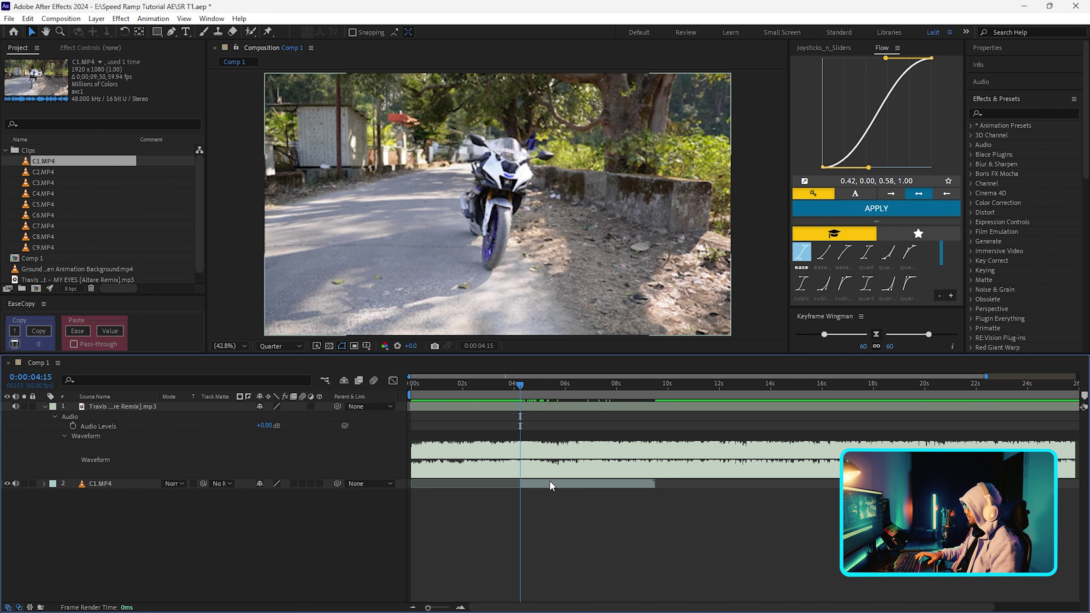
left_click(554, 483)
left_click(457, 384)
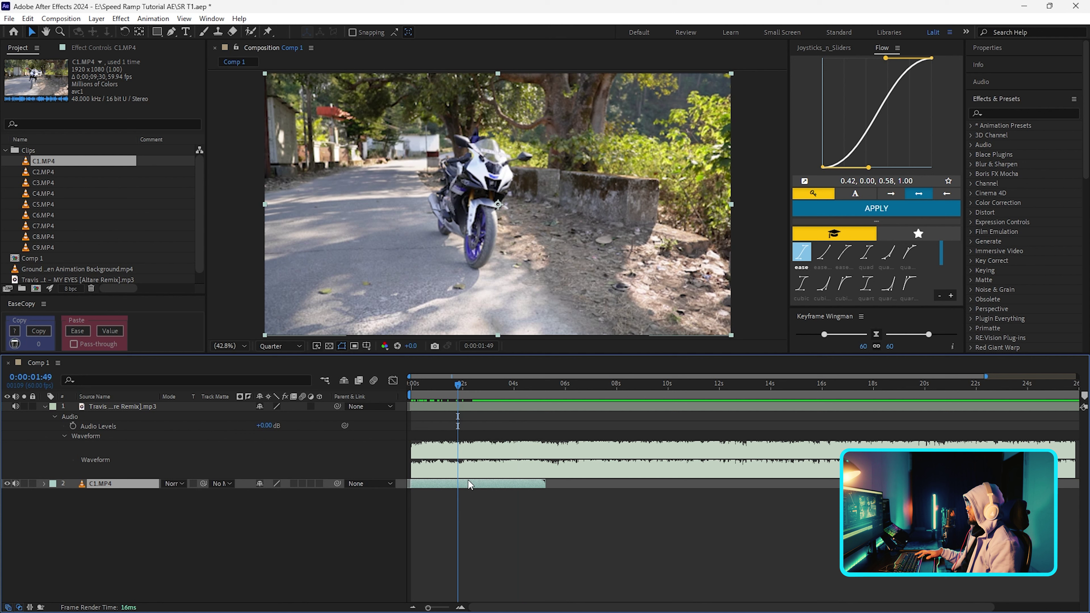
Time-stretch C1.MP4 to roughly double its length and split it at 0:00:05:42.
right_click(467, 489)
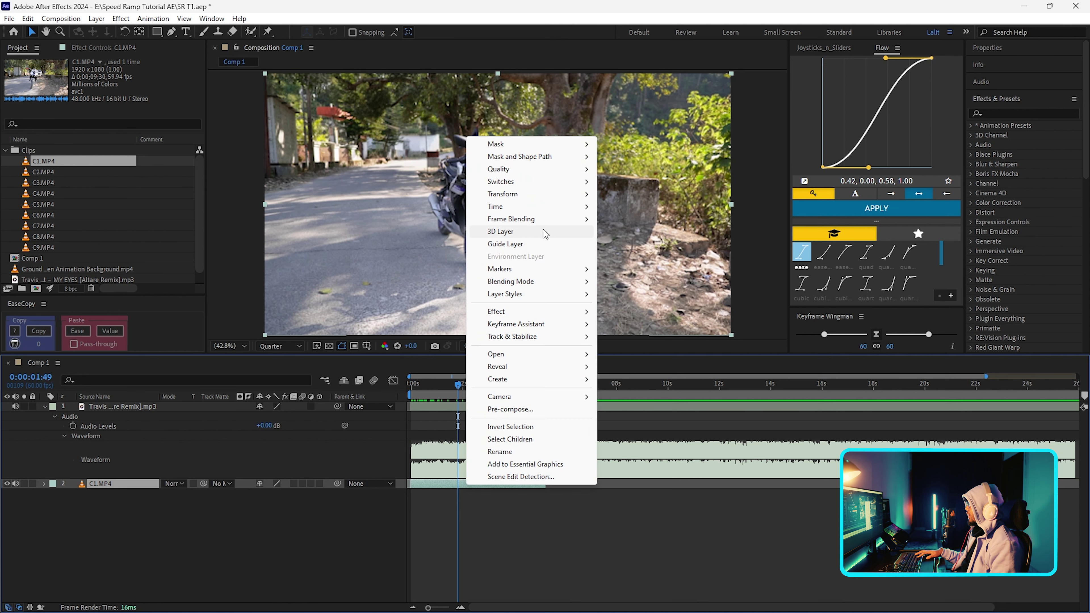
mouse_move(522, 208)
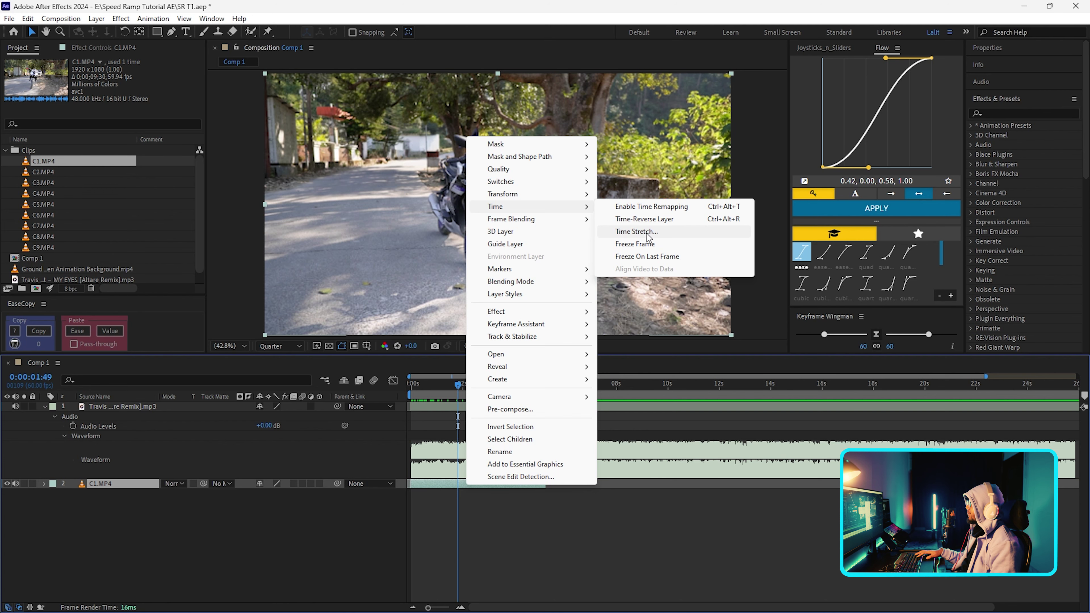
left_click(648, 232)
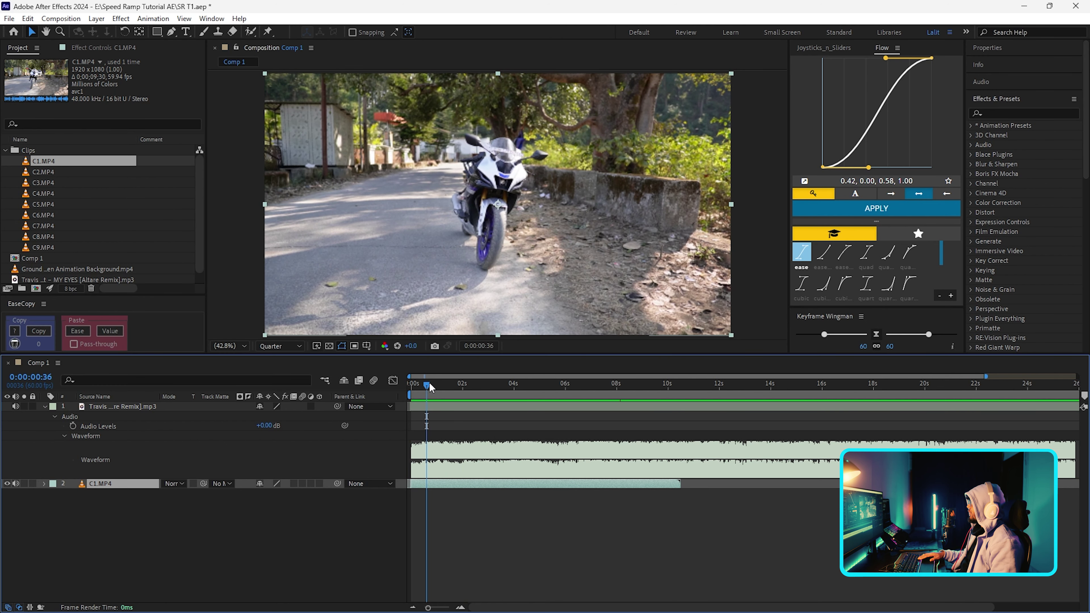
left_click_drag(430, 387, 560, 446)
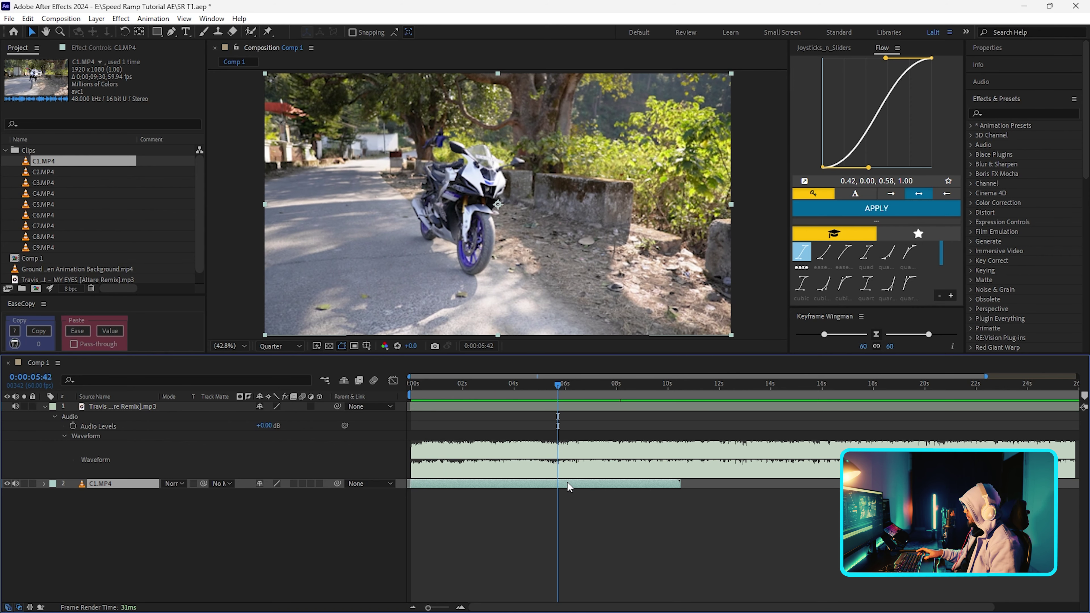
key("ctrl+shift+d")
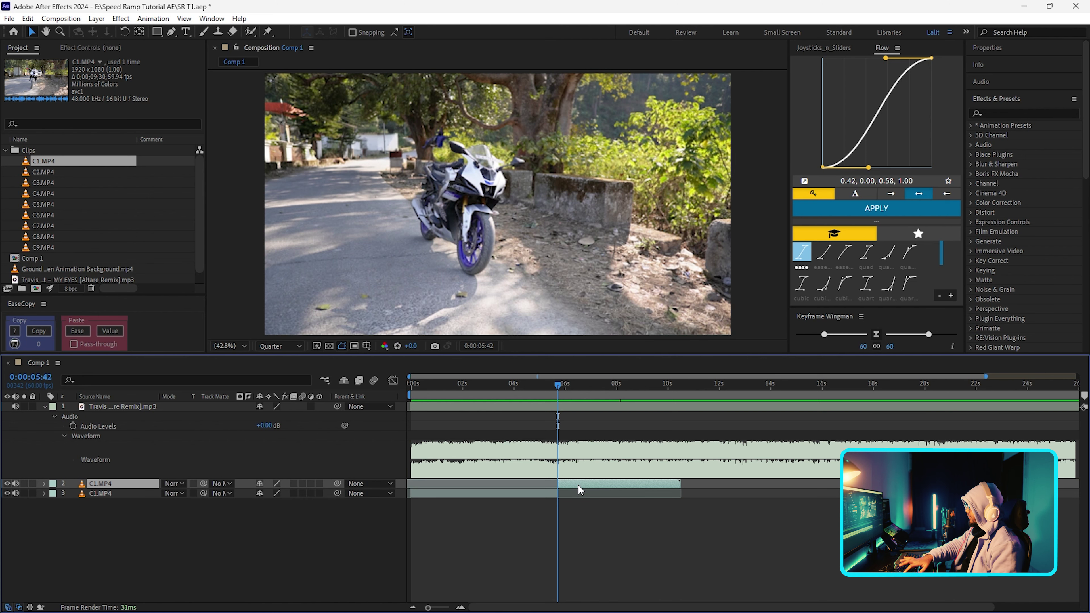
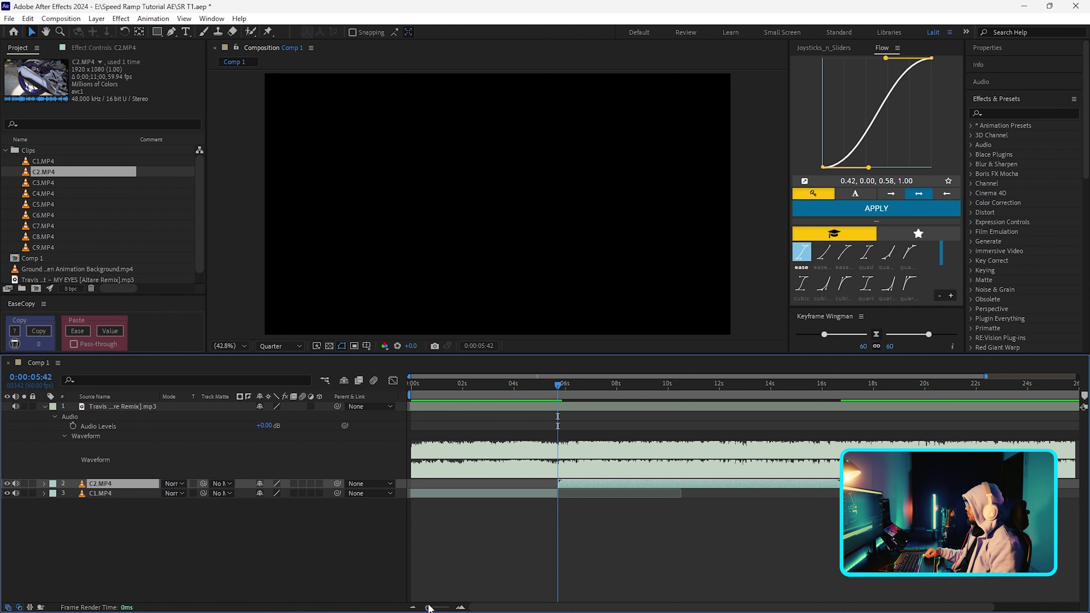
Zoom the timeline to C2.MP4 and enable Time Remapping from the layer's Time menu.
left_click_drag(428, 608, 441, 607)
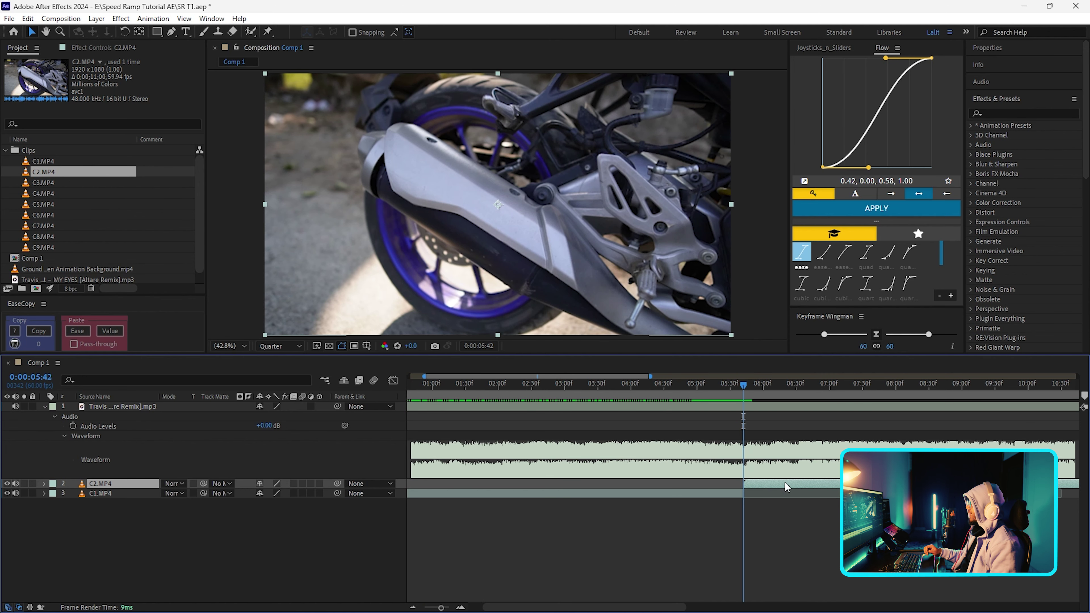
right_click(785, 484)
mouse_move(831, 207)
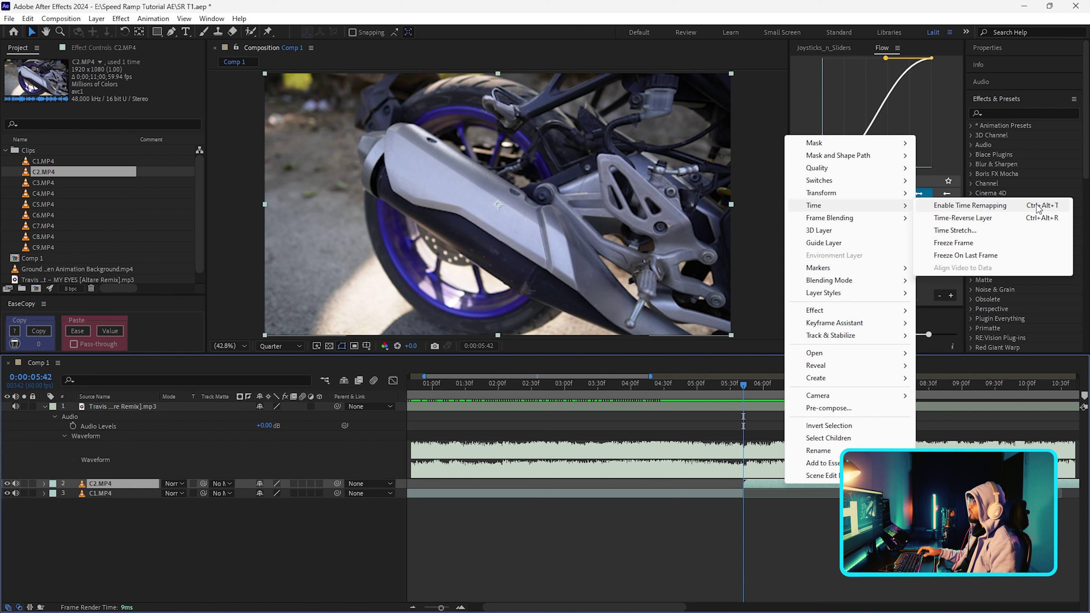
left_click(1001, 209)
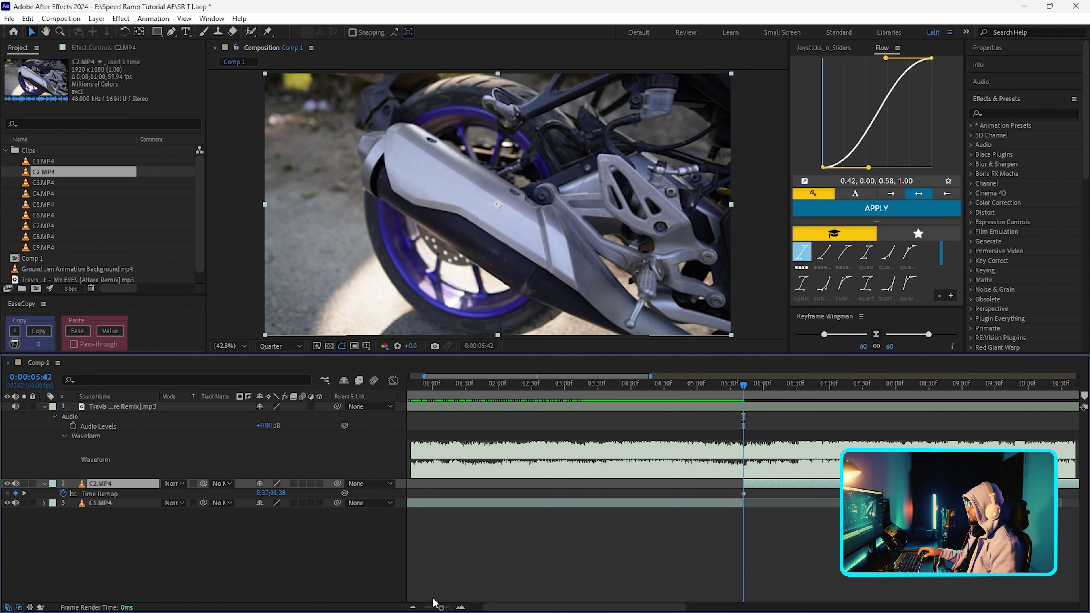
Scrub the Time Remap value to add a keyframe, then move the second keyframe onto 6:31.
left_click_drag(441, 608, 425, 608)
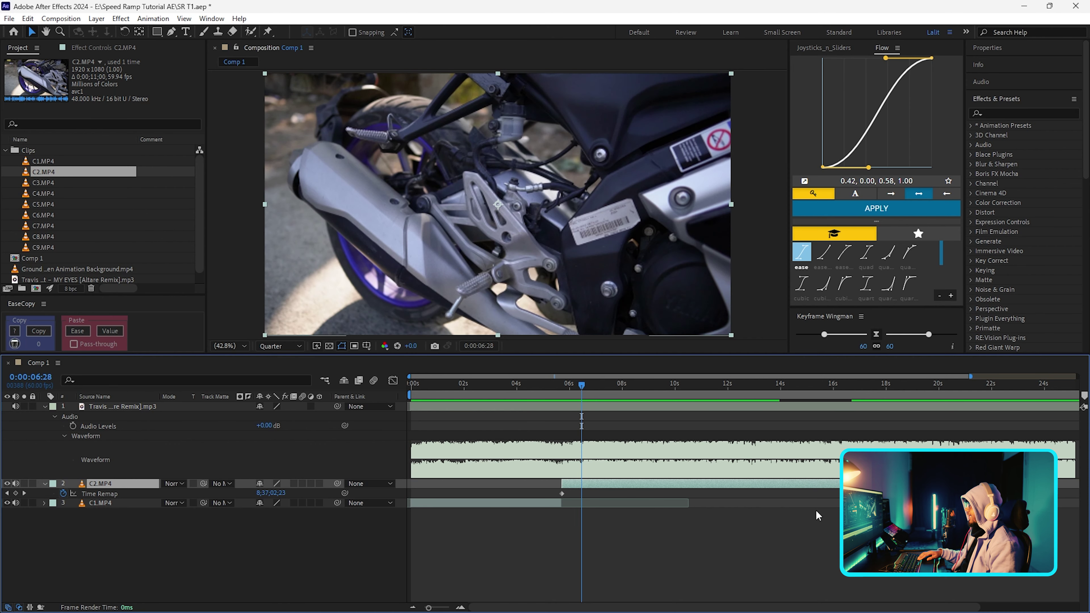
left_click_drag(270, 492, 605, 498)
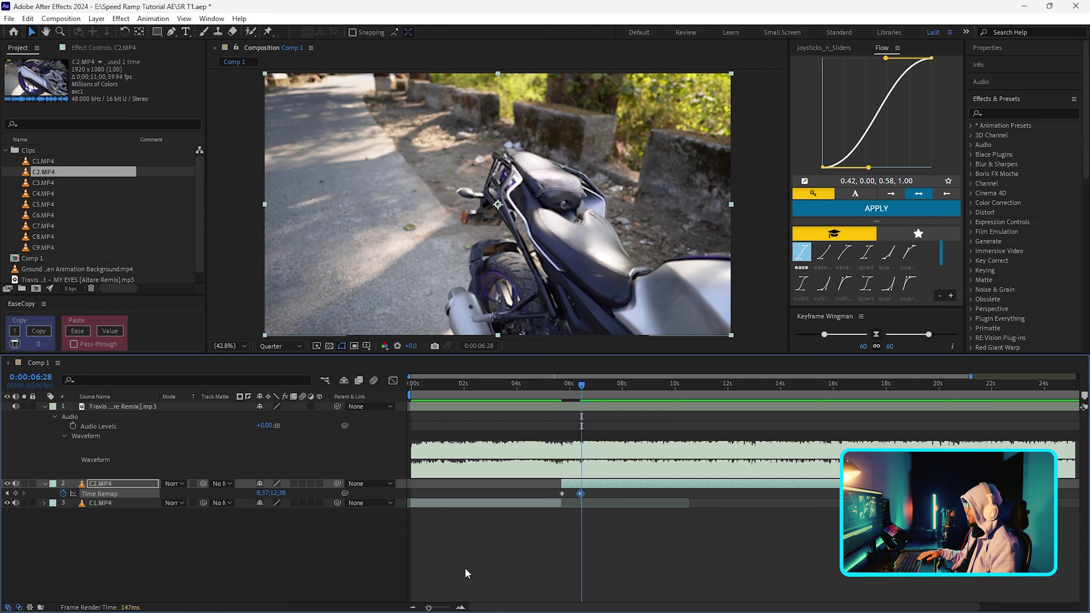
left_click_drag(429, 607, 443, 609)
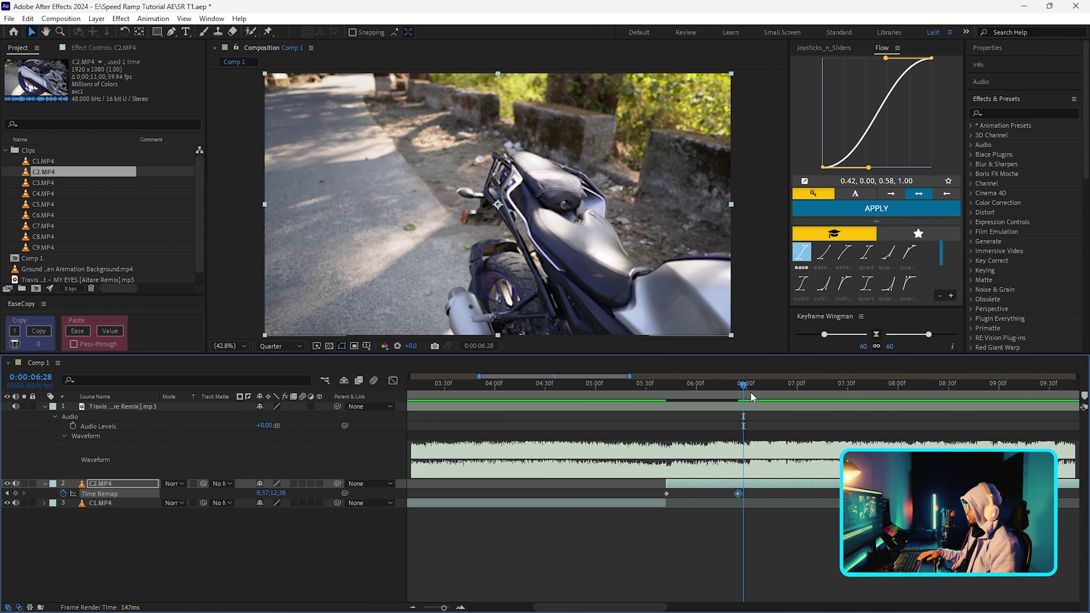
left_click_drag(755, 387, 748, 400)
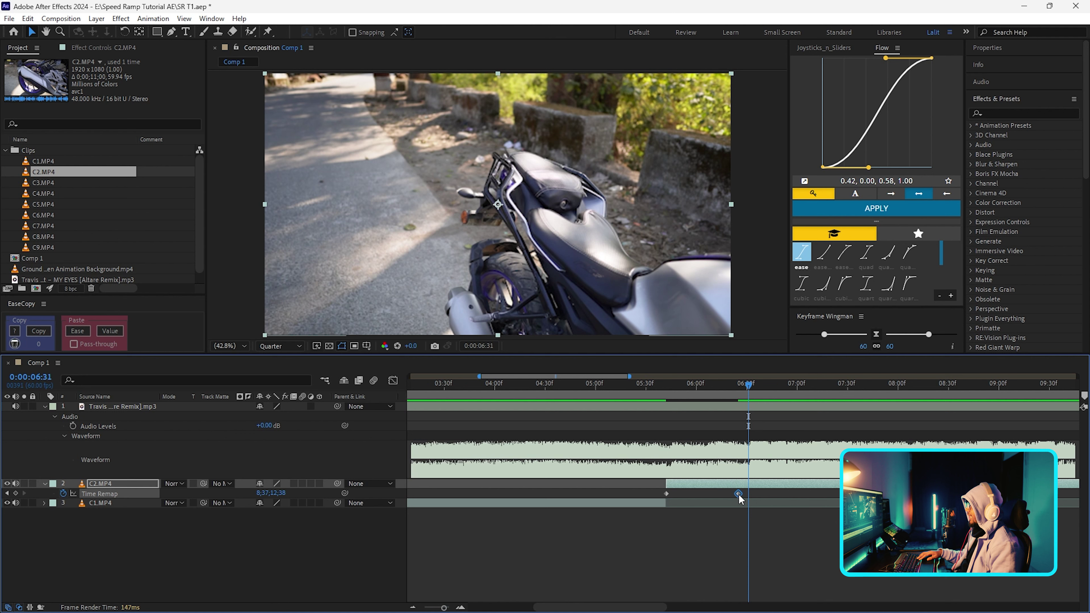
left_click_drag(738, 493, 747, 494)
Jump to the 5:42 keyframe, adjust its Time Remap value, and preview the ramp.
left_click(667, 494)
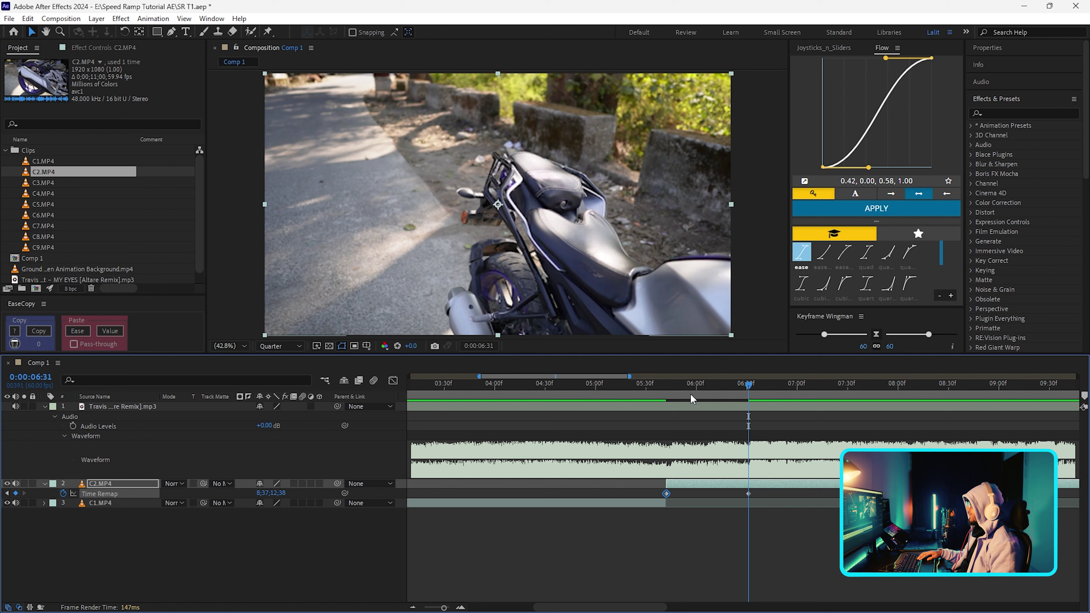
key("j")
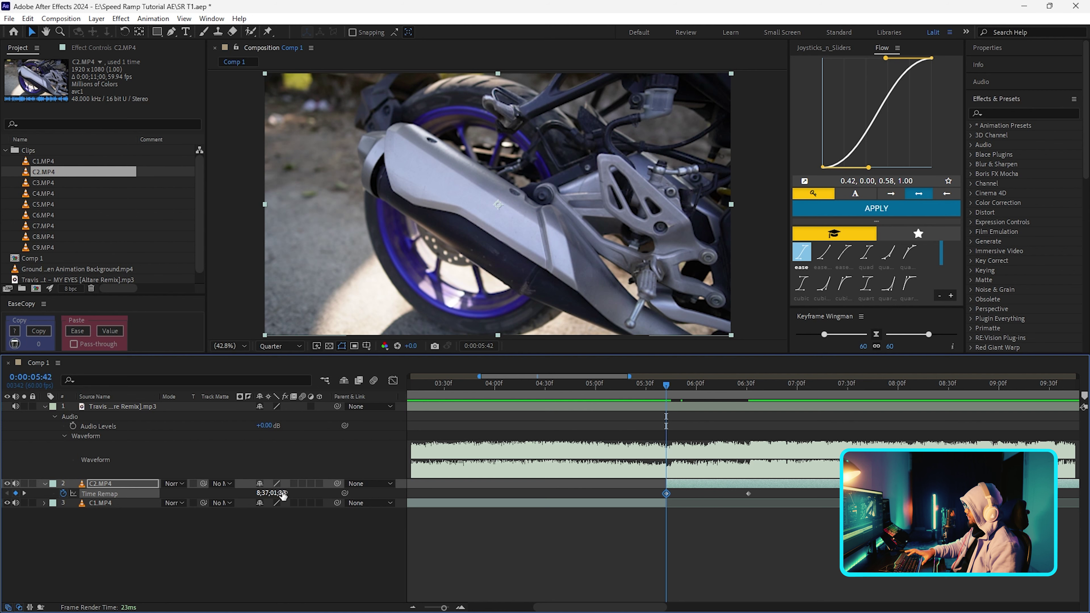
left_click_drag(266, 493, 339, 503)
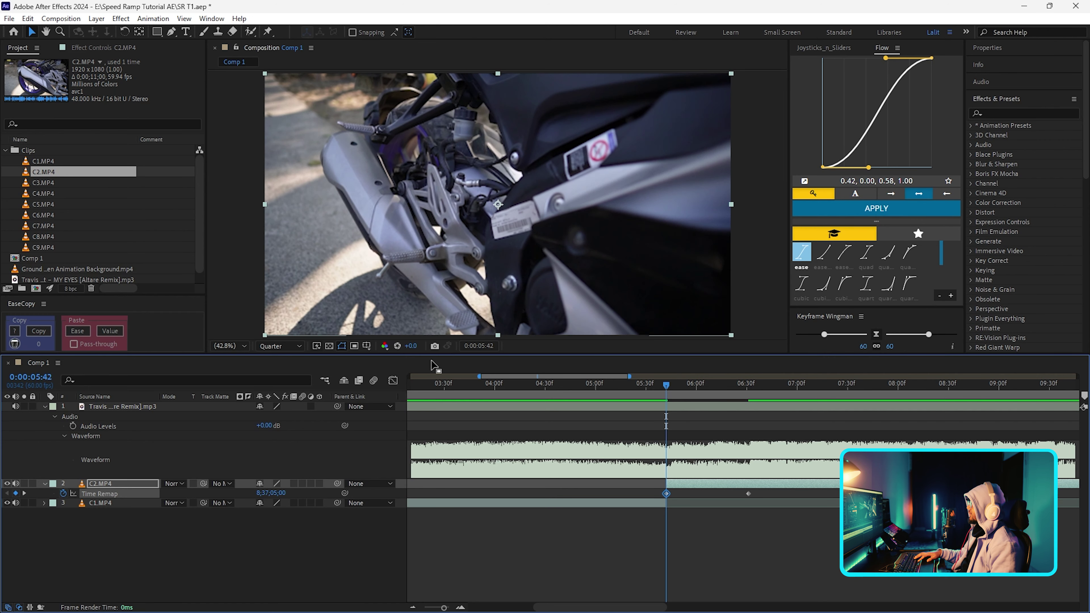
mouse_move(729, 385)
left_mouse_down()
mouse_move(755, 411)
mouse_move(746, 392)
left_mouse_up()
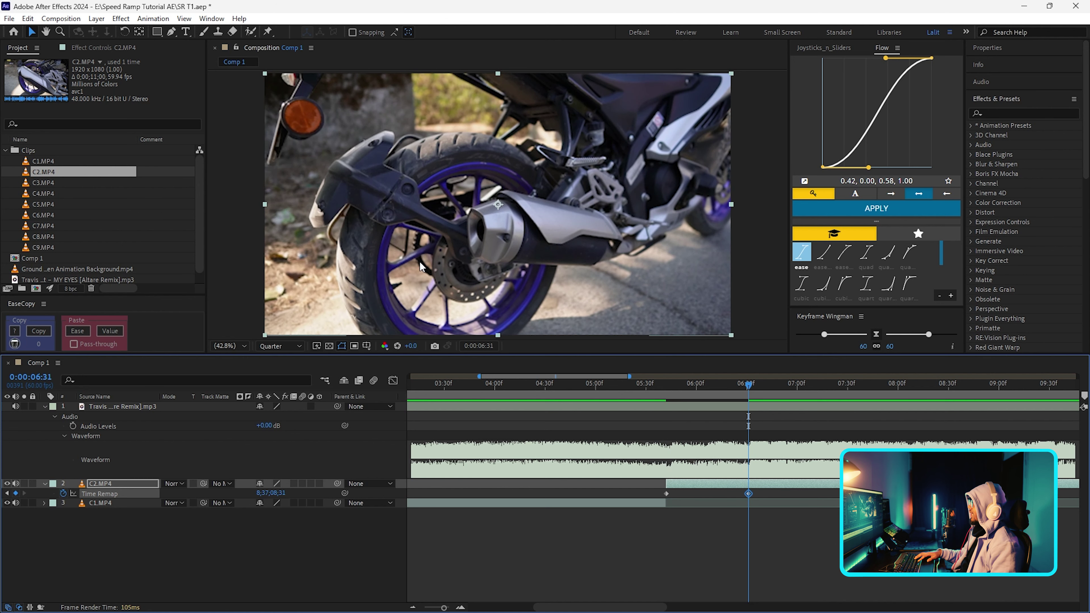
key("j")
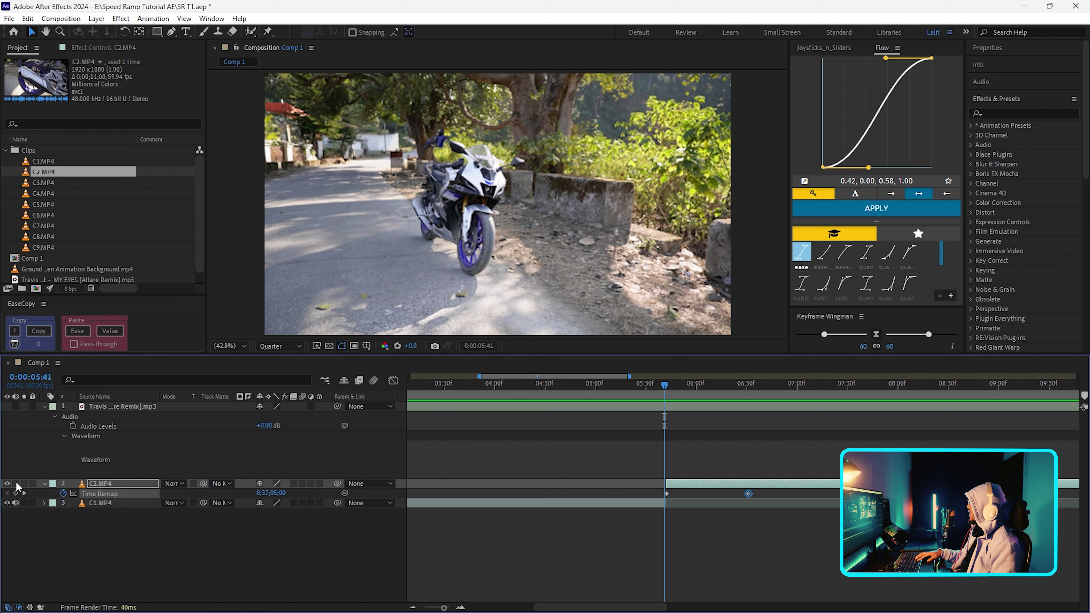
Place the playhead near 6:31 and fine-tune the second keyframe's Time Remap value.
left_click(656, 394)
left_click_drag(656, 395, 665, 395)
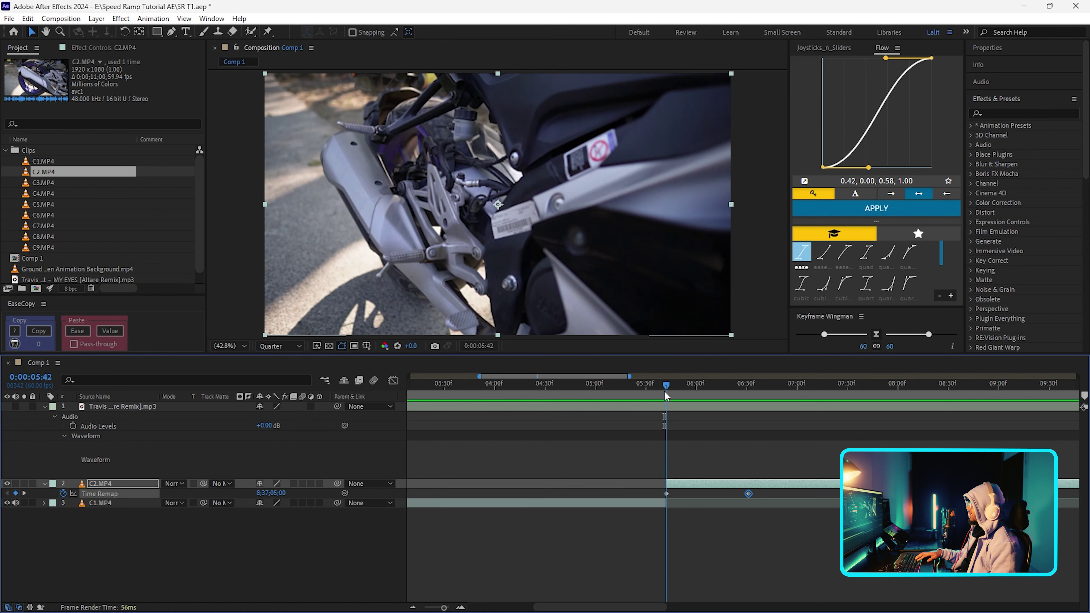
left_click_drag(666, 397, 748, 404)
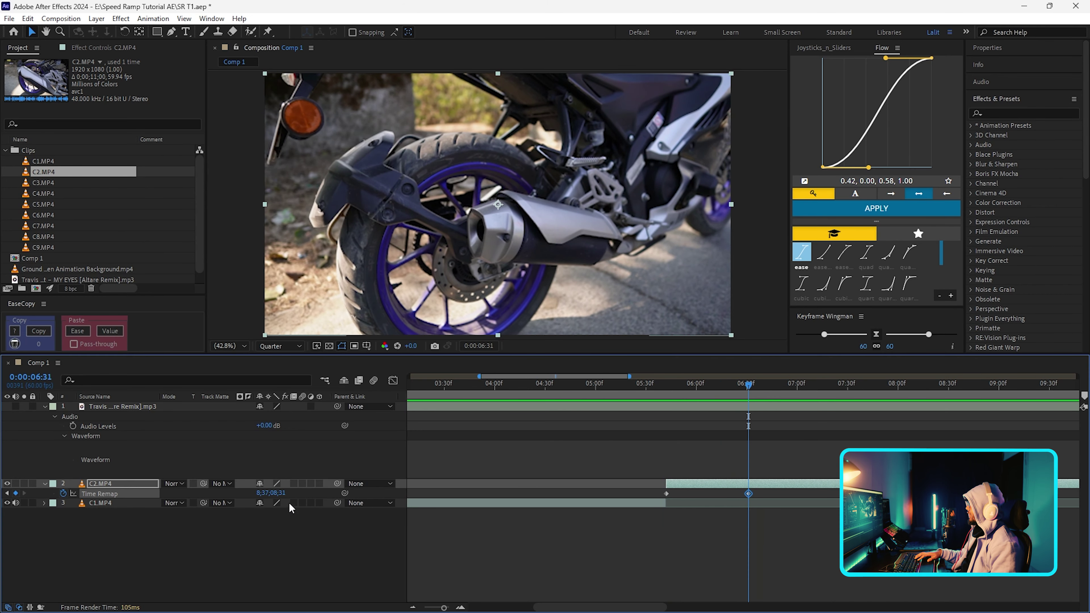
mouse_move(275, 493)
left_mouse_down()
mouse_move(305, 498)
mouse_move(296, 493)
left_mouse_up()
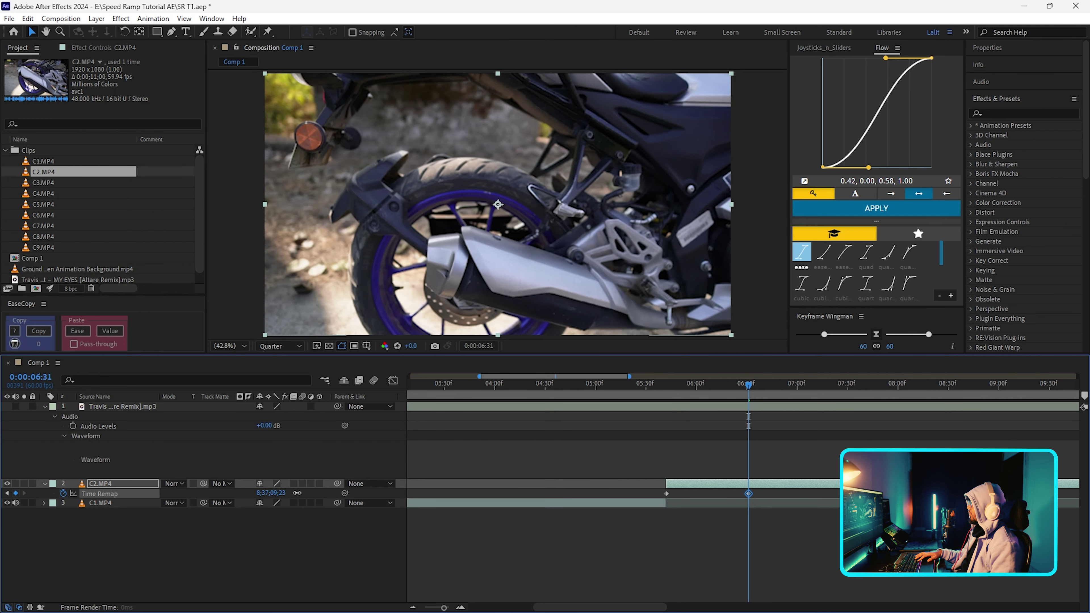
left_click_drag(297, 492, 283, 493)
Split C2.MP4 one frame after the keyframe and delete the trailing piece.
key("Page_Down")
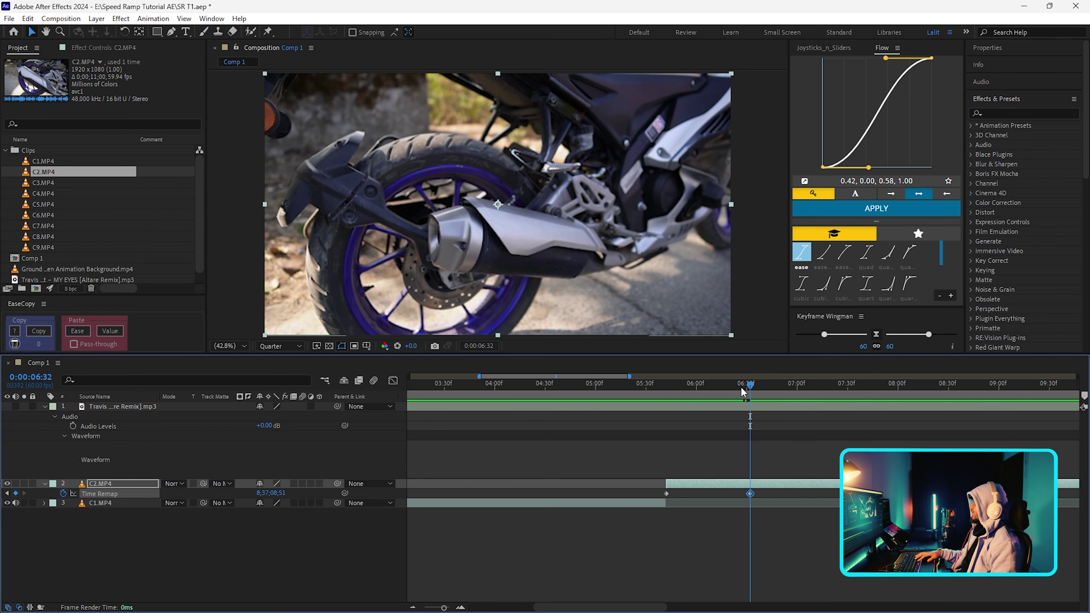
left_click(758, 488)
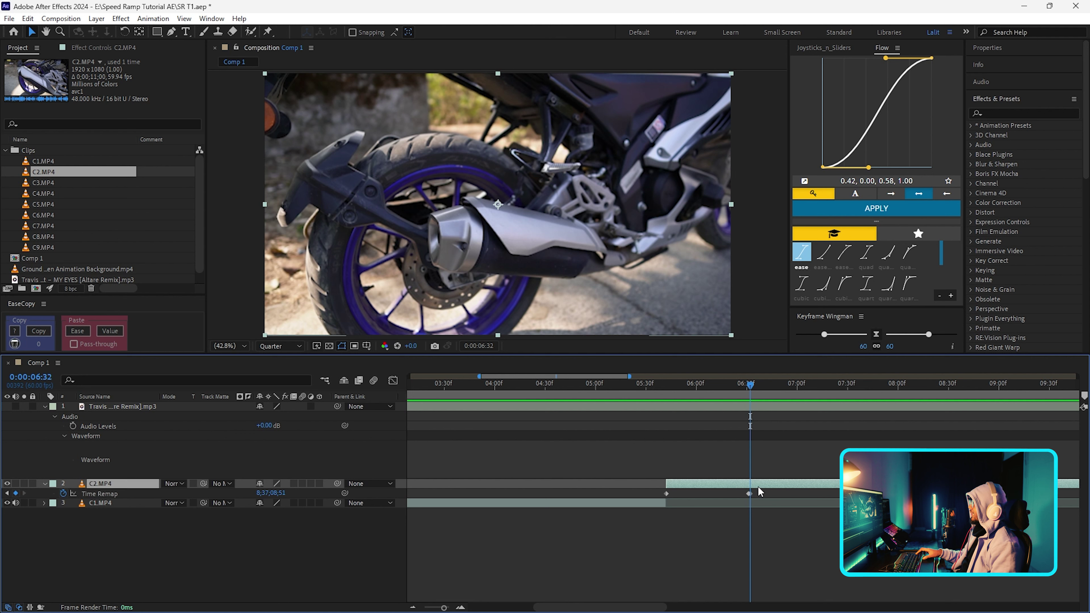
key("ctrl+shift+d")
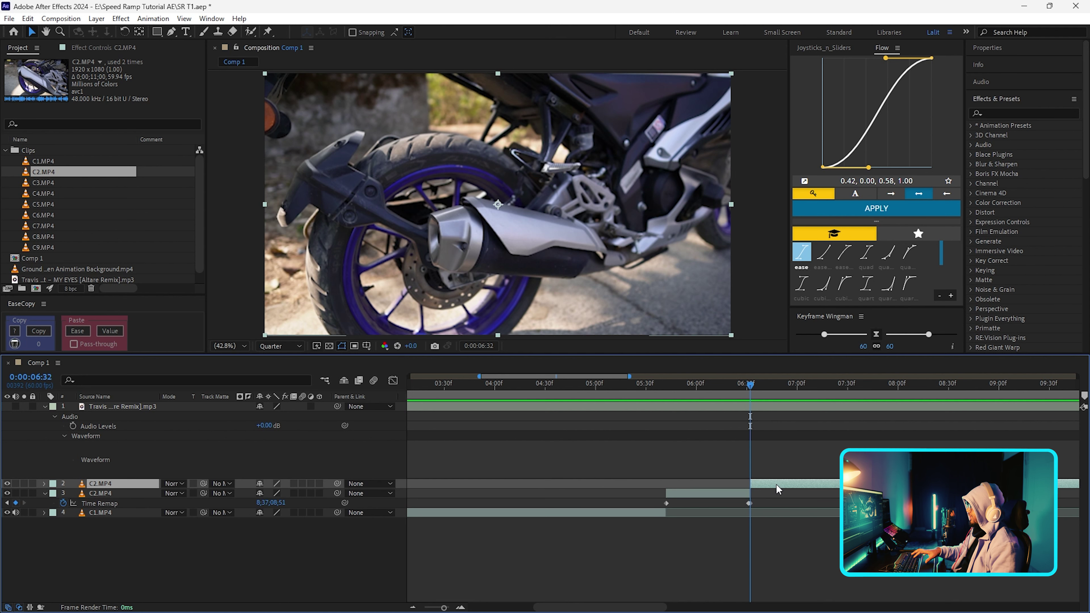
key("Delete")
Select both Time Remap keyframes and apply Easy Ease with F9.
key("Page_Up")
key("minus")
left_click_drag(762, 500, 684, 489)
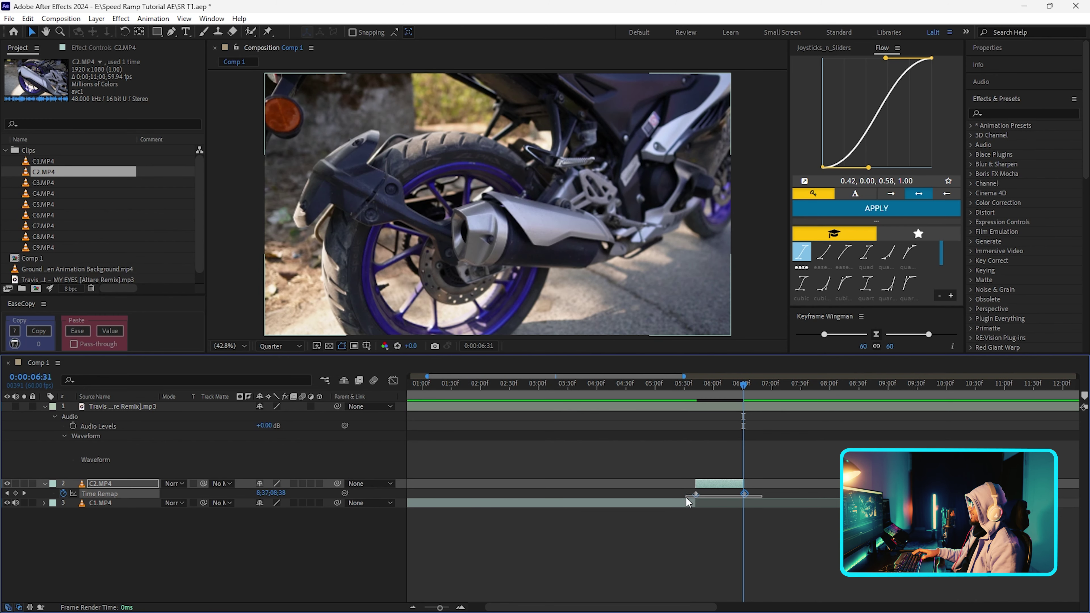
key("F9")
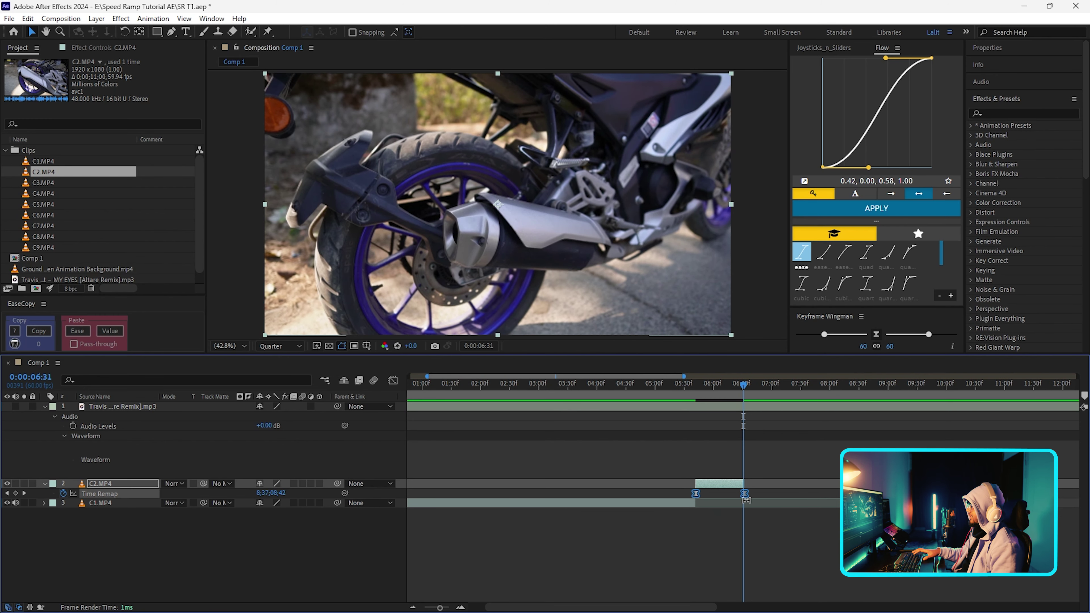
Apply Keyframe Assistant > Easy Ease to both Time Remap keyframes.
right_click(744, 493)
mouse_move(791, 489)
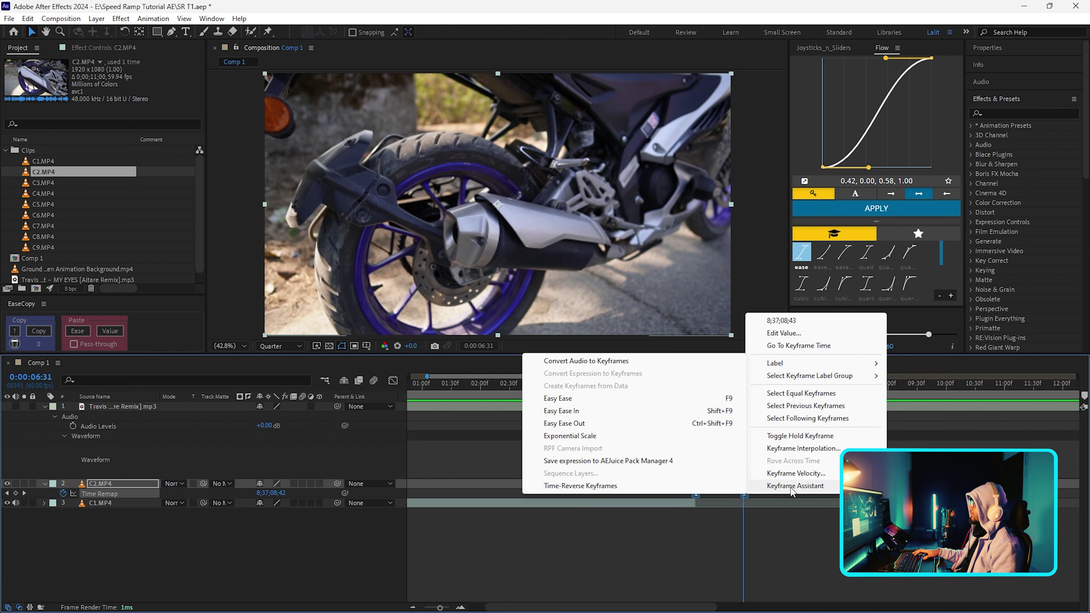
left_click(587, 400)
Show the Time Remap curve in the Graph Editor, viewing the speed graph then returning to the value graph.
left_click(726, 389)
left_click(393, 380)
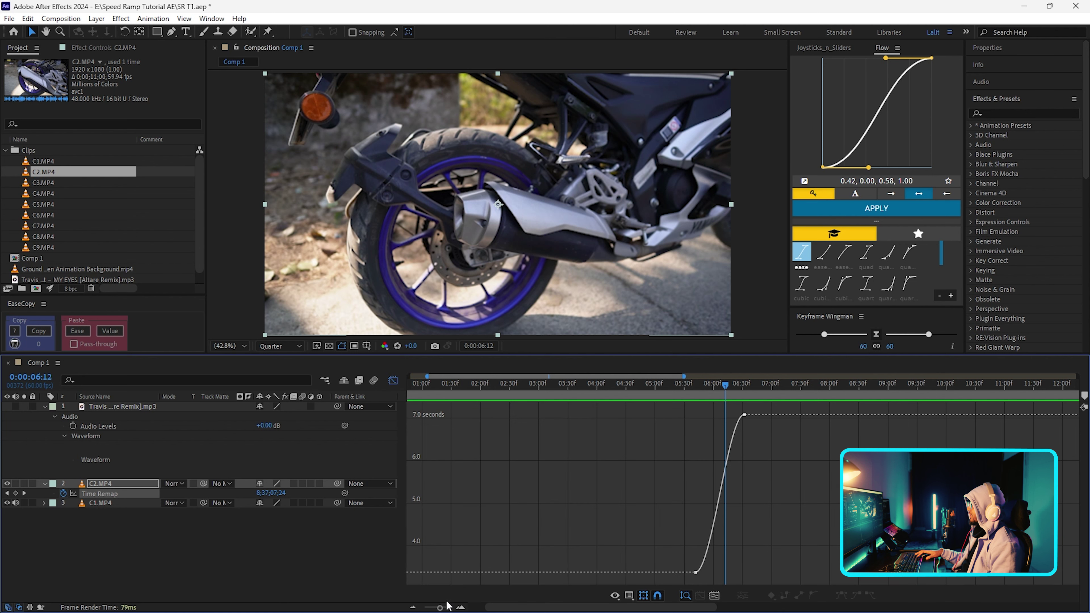
left_click_drag(440, 607, 447, 608)
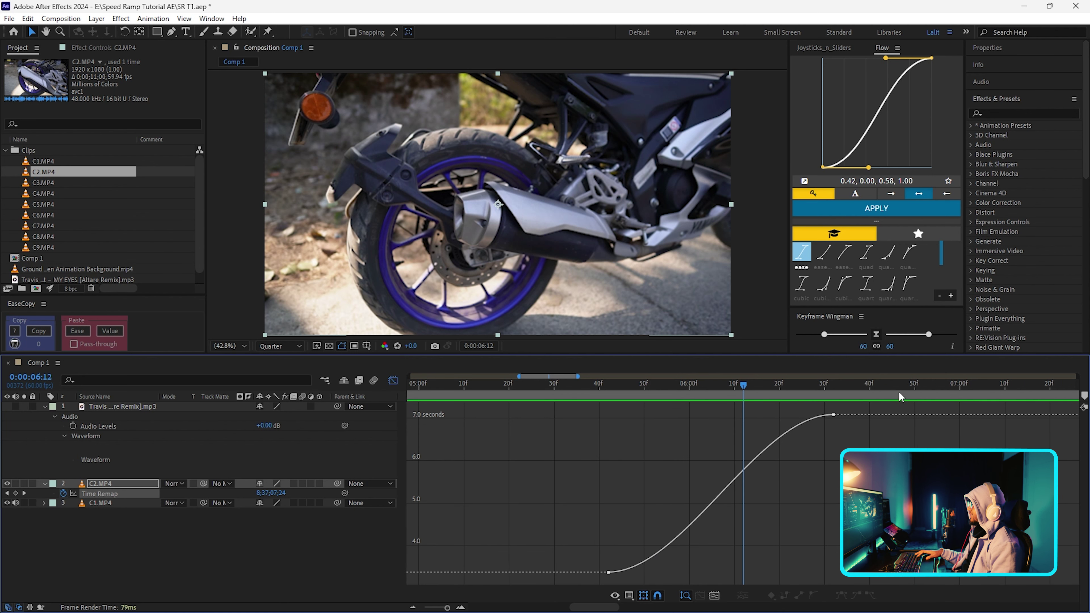
right_click(629, 468)
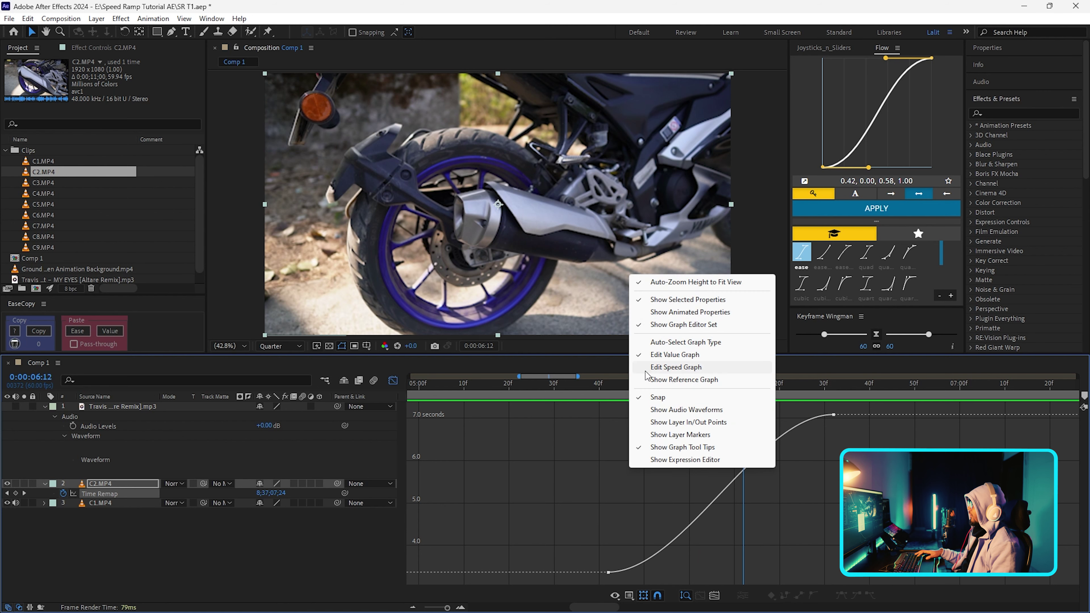
left_click(668, 368)
right_click(699, 466)
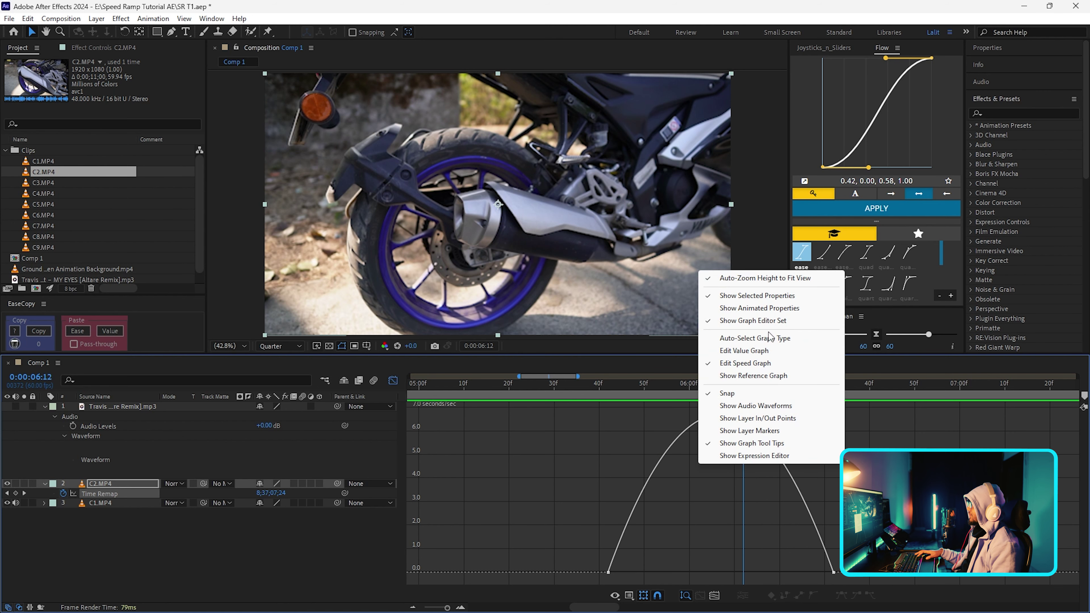
left_click(746, 351)
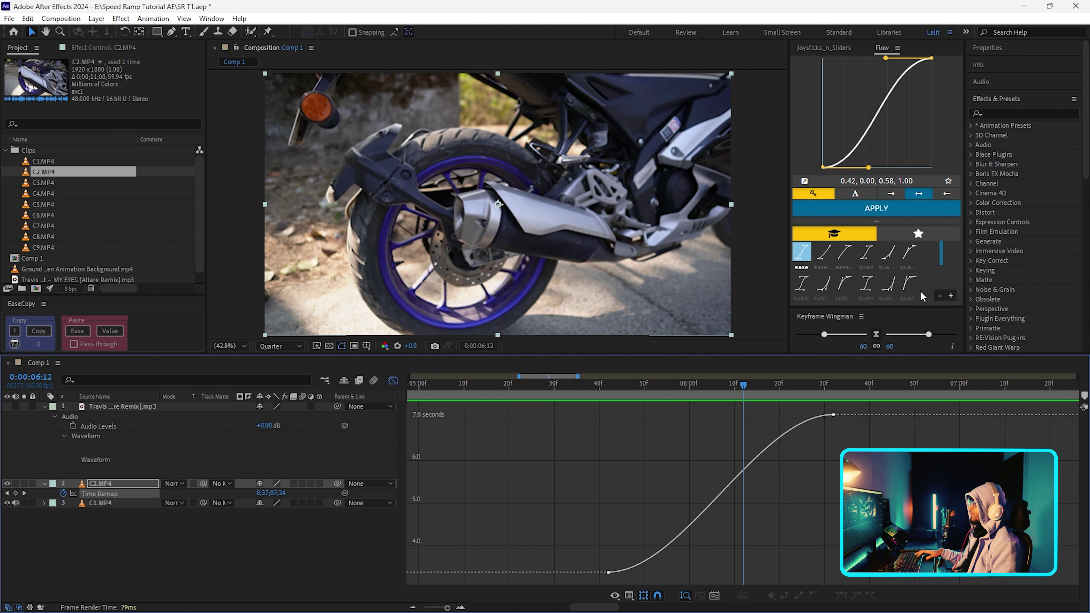
left_click_drag(851, 406, 541, 582)
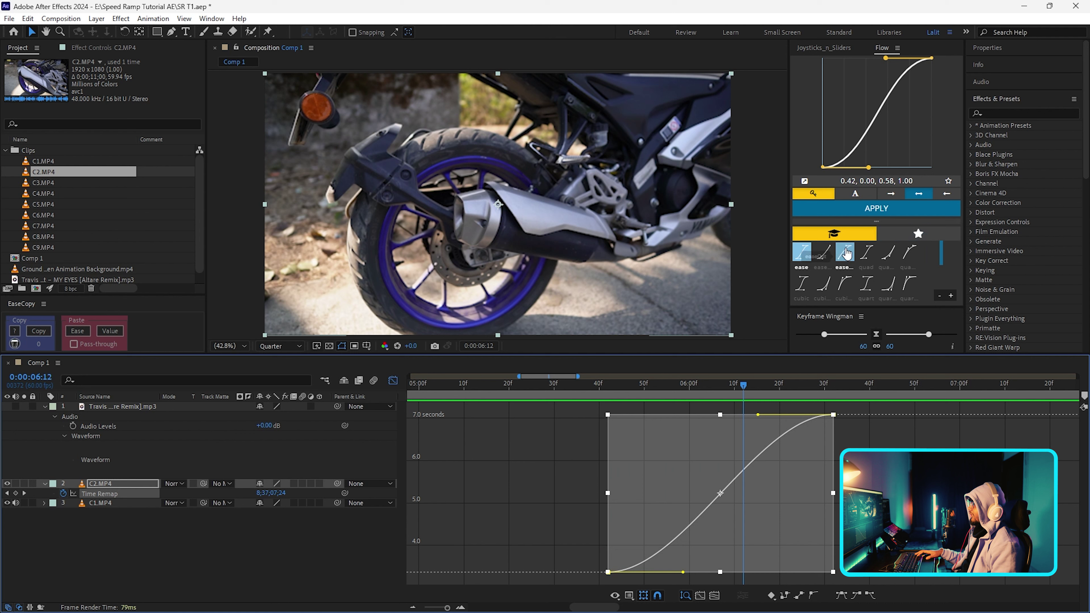
Apply Flow's easeIn preset, then the cubic curve (0.66, 0.00, 0.34, 1.00) to the Time Remap keyframes.
left_click(821, 257)
left_click(888, 209)
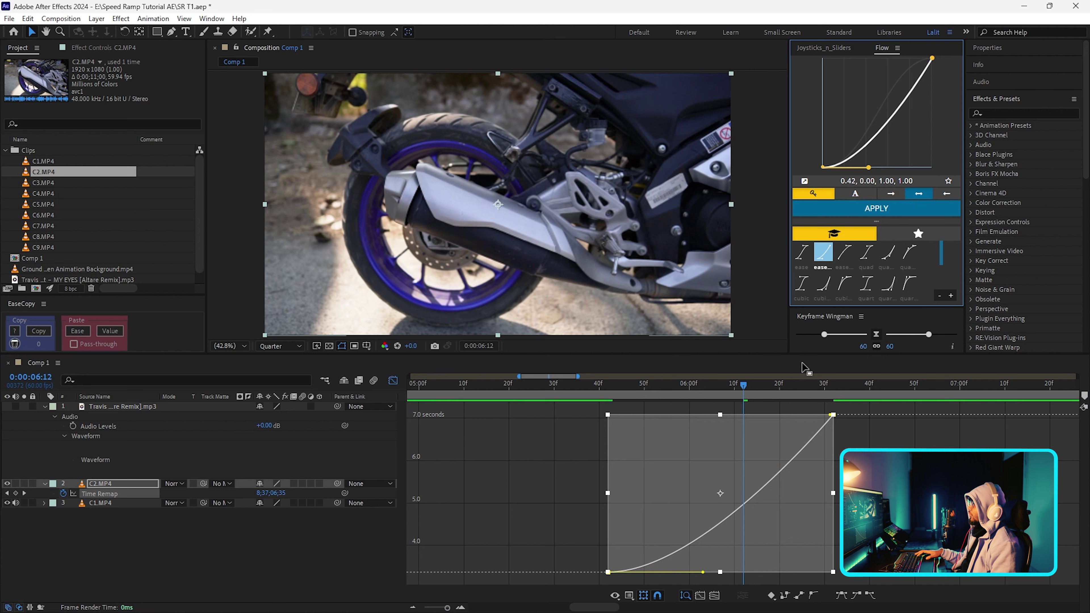
left_click(810, 284)
left_click(890, 210)
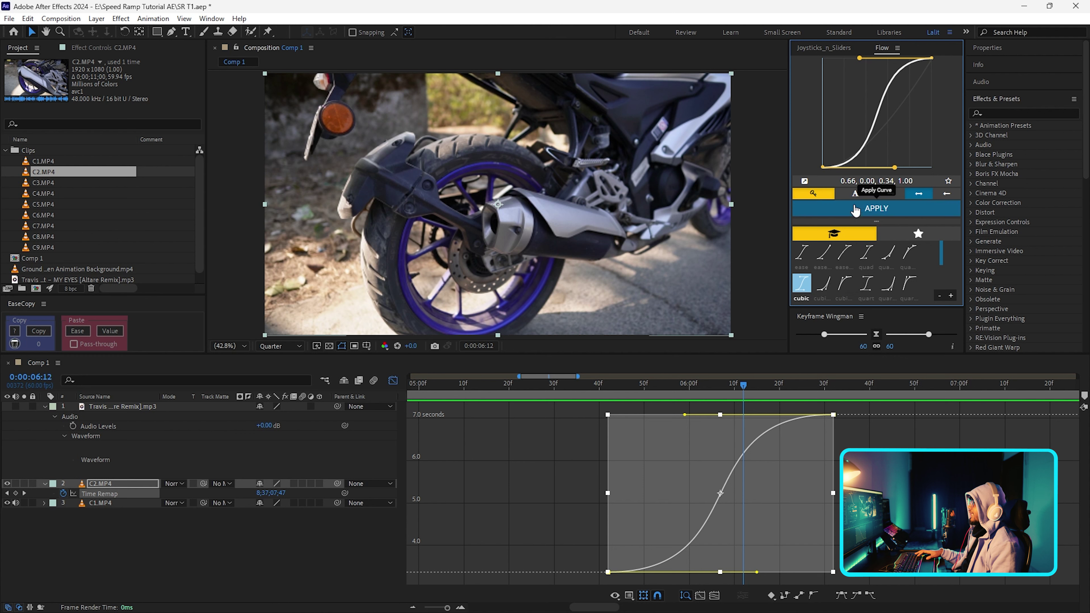
left_click(898, 49)
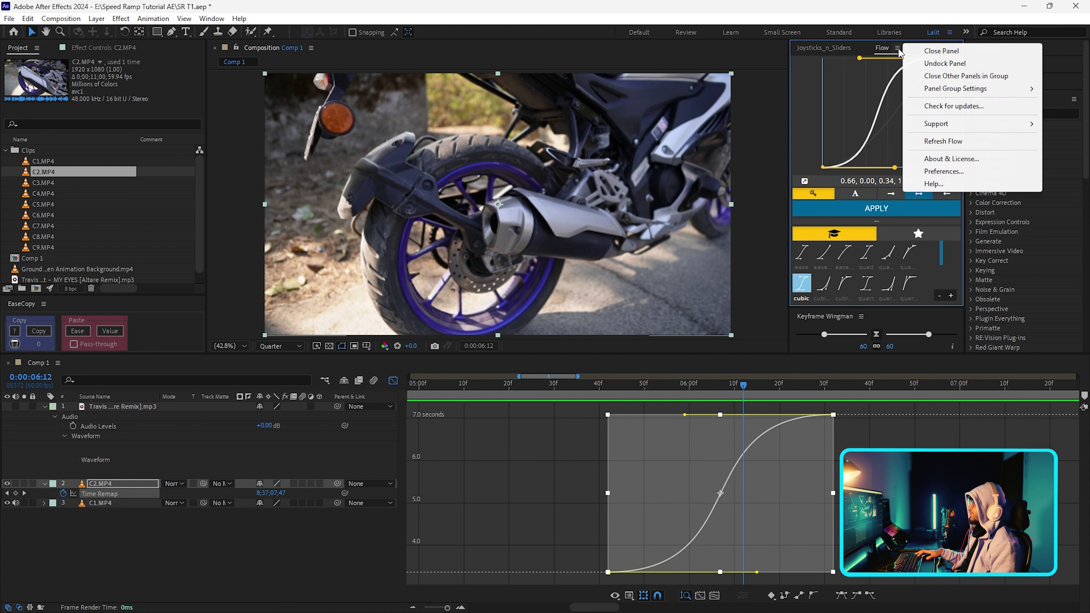
Review Flow's Behaviour preferences and close the dialog with OK.
left_click(942, 172)
left_click(586, 235)
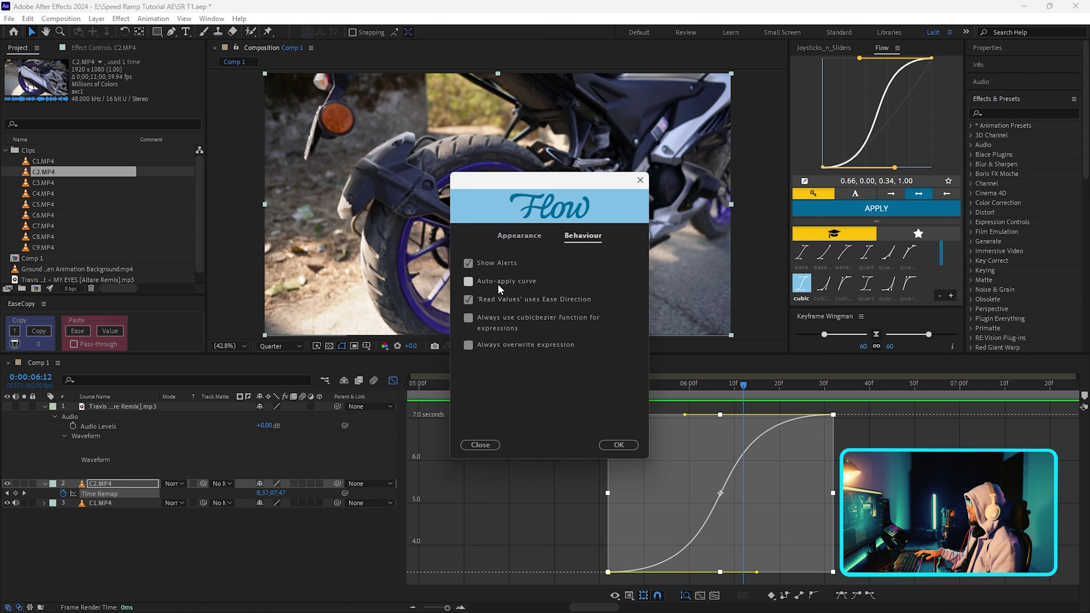
left_click(616, 446)
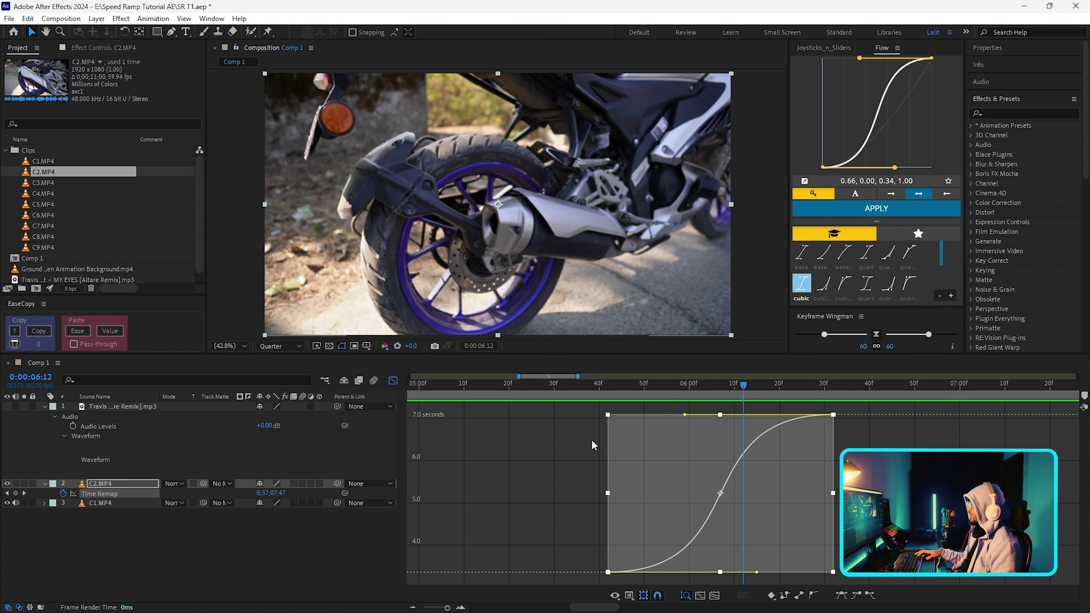
Try Flow's quart preset, then apply the standard ease (0.42, 0.00, 0.58, 1.00) to the keyframes.
left_click(909, 285)
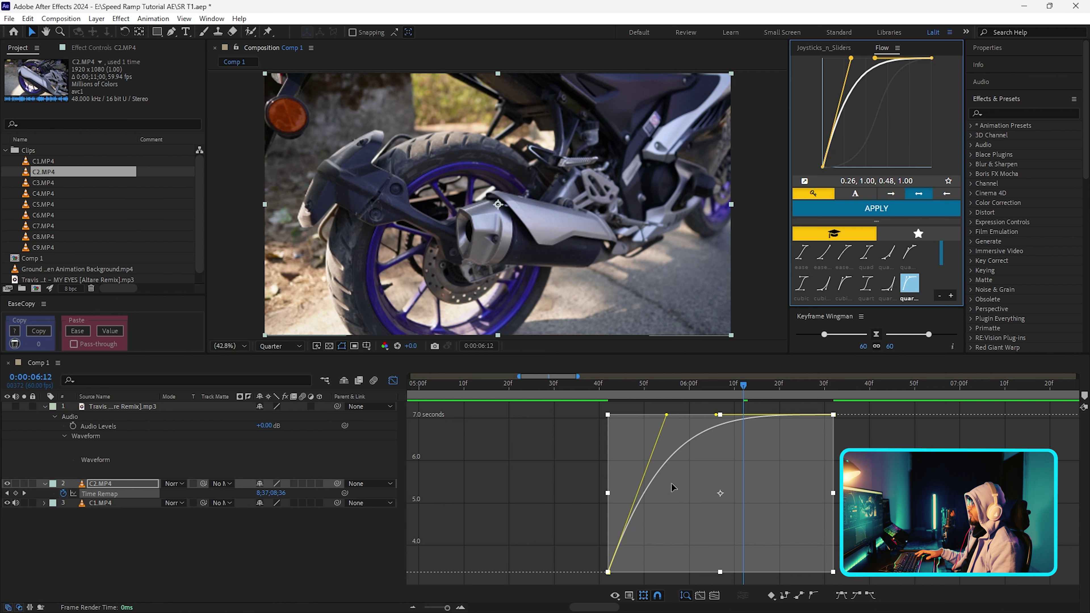
left_click(801, 251)
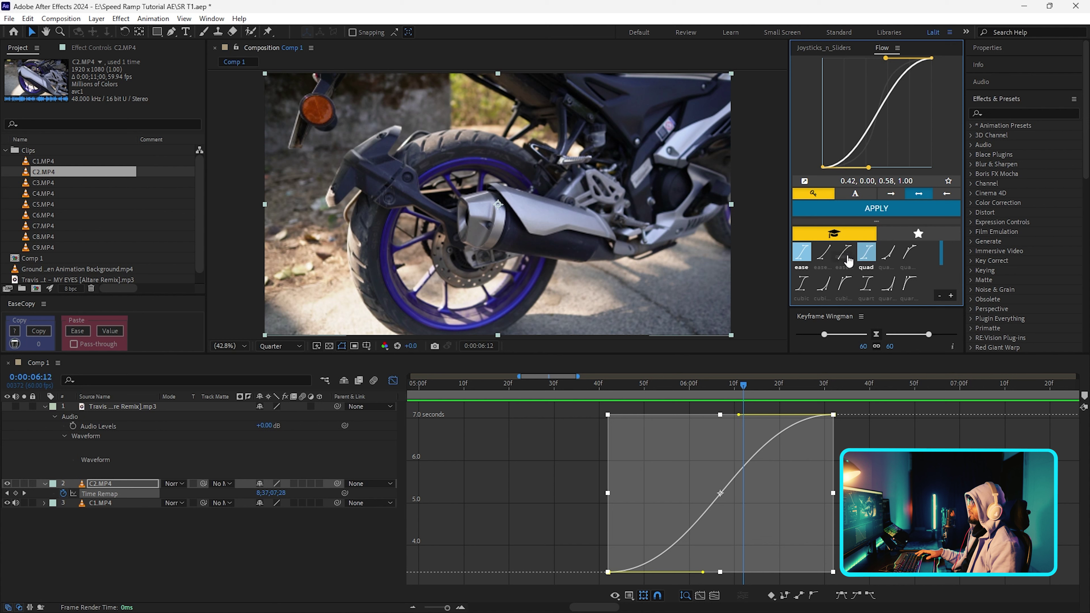
scroll(936, 264, "down", 3)
mouse_move(856, 406)
left_mouse_down()
mouse_move(515, 563)
mouse_move(495, 550)
left_mouse_up()
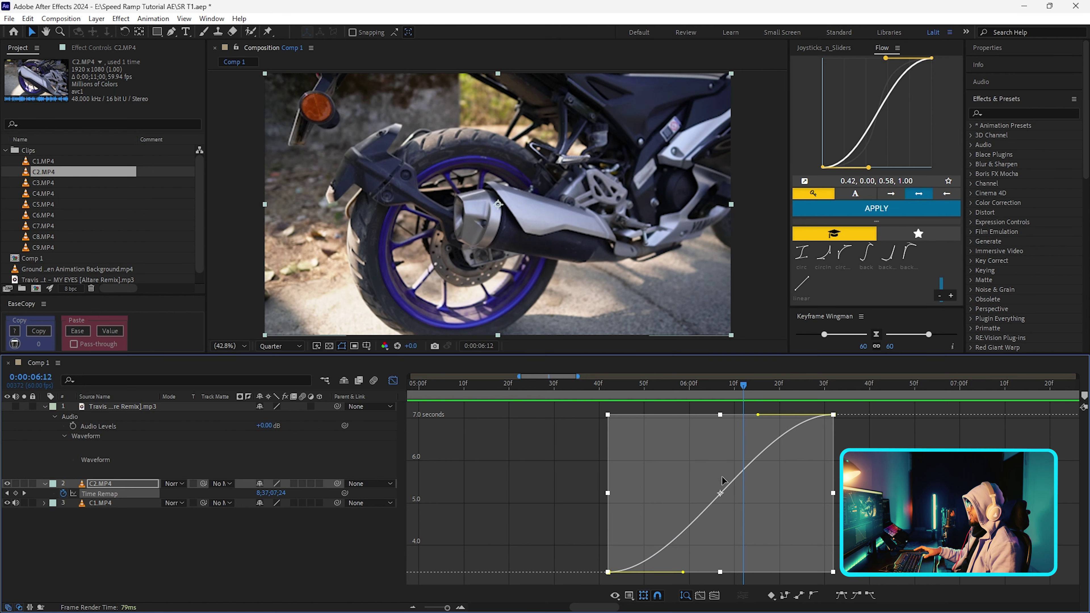
Drag both keyframes' Bezier handles into a fast-slow-fast curve and preview the ramp from 5:42.
left_click_drag(683, 572, 611, 521)
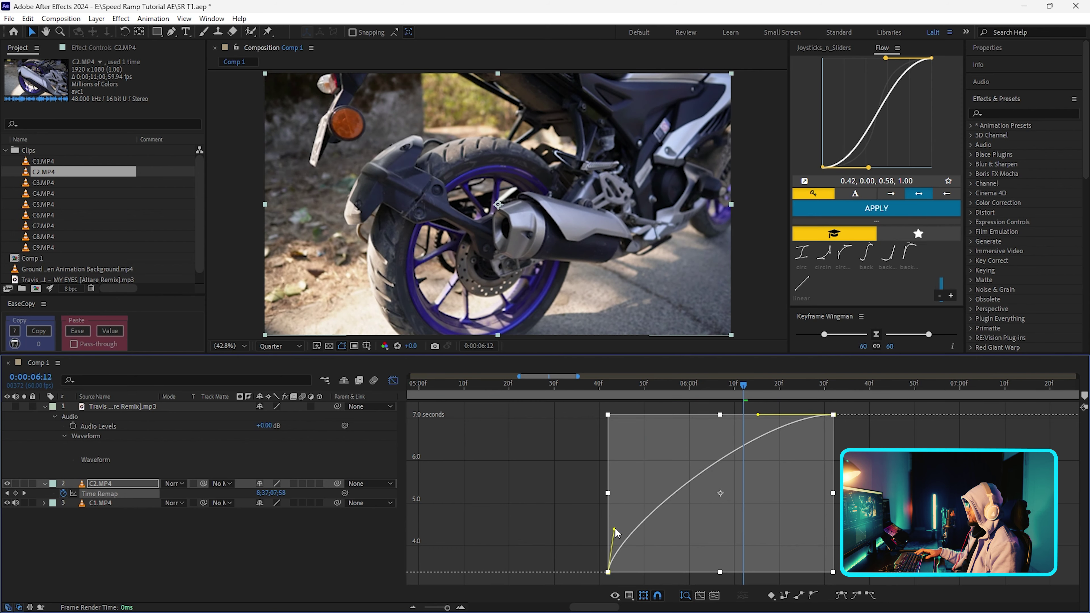
left_click_drag(611, 520, 643, 461)
left_click_drag(758, 414, 788, 511)
left_click_drag(742, 385, 627, 395)
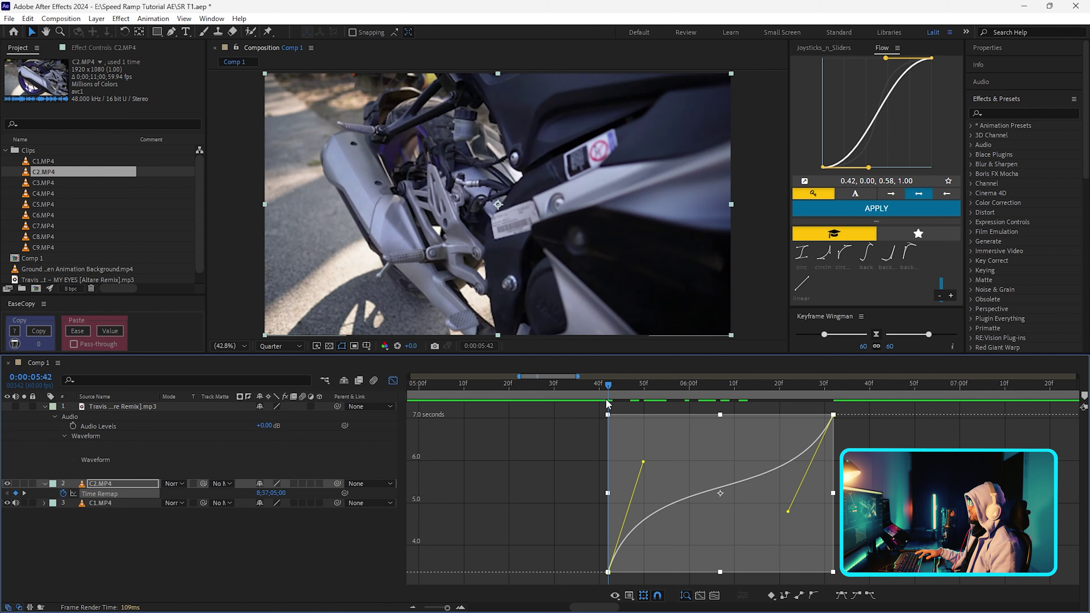
mouse_move(615, 385)
left_mouse_down()
mouse_move(834, 396)
mouse_move(824, 395)
left_mouse_up()
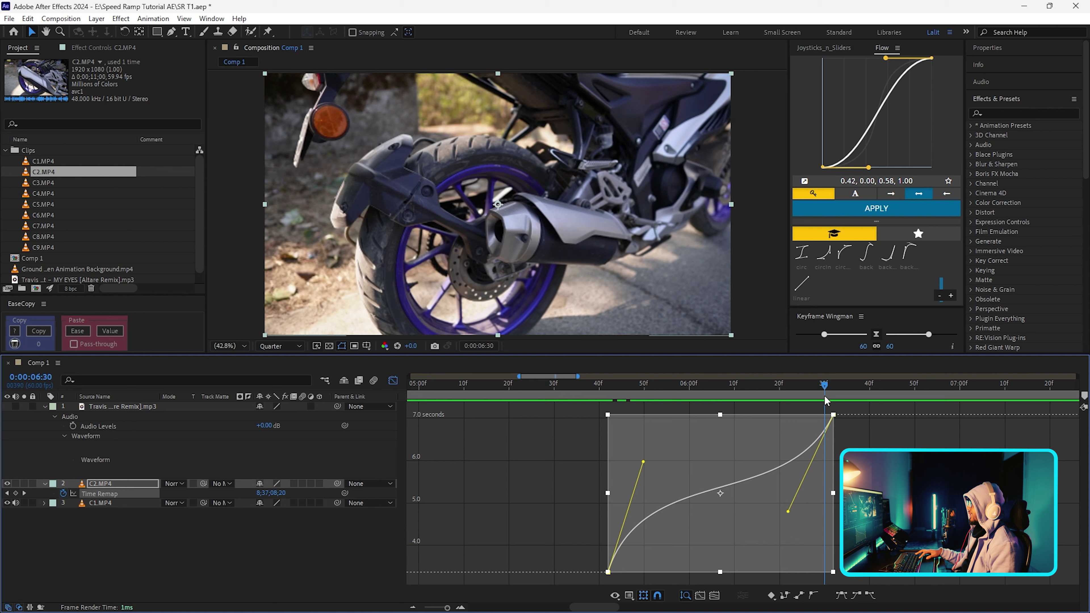
Select the top keyframe and drag it down to a lower remap value.
left_click(854, 414)
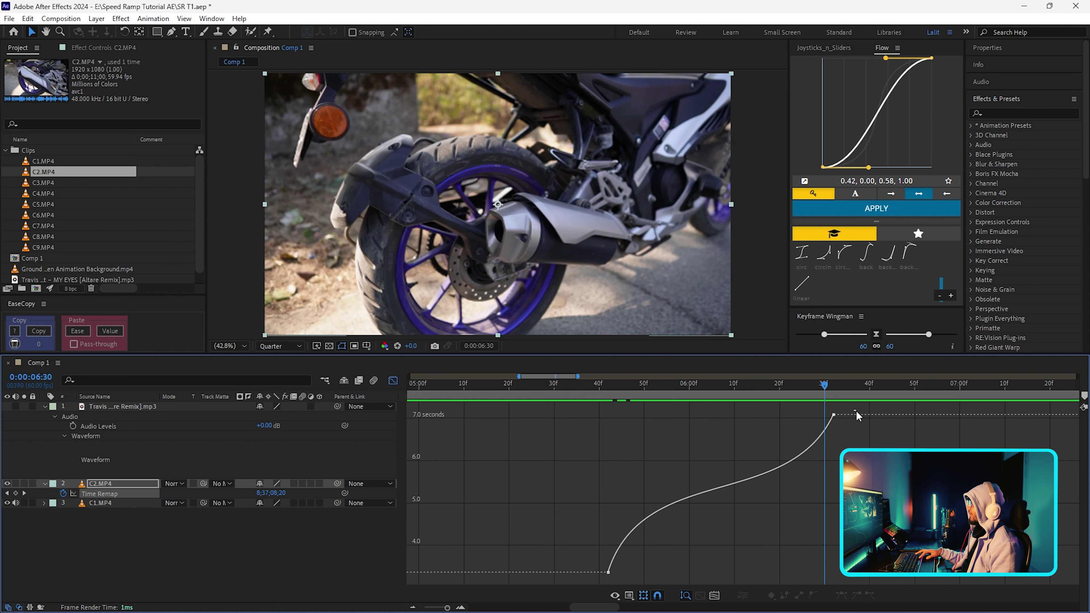
left_click_drag(794, 434, 820, 452)
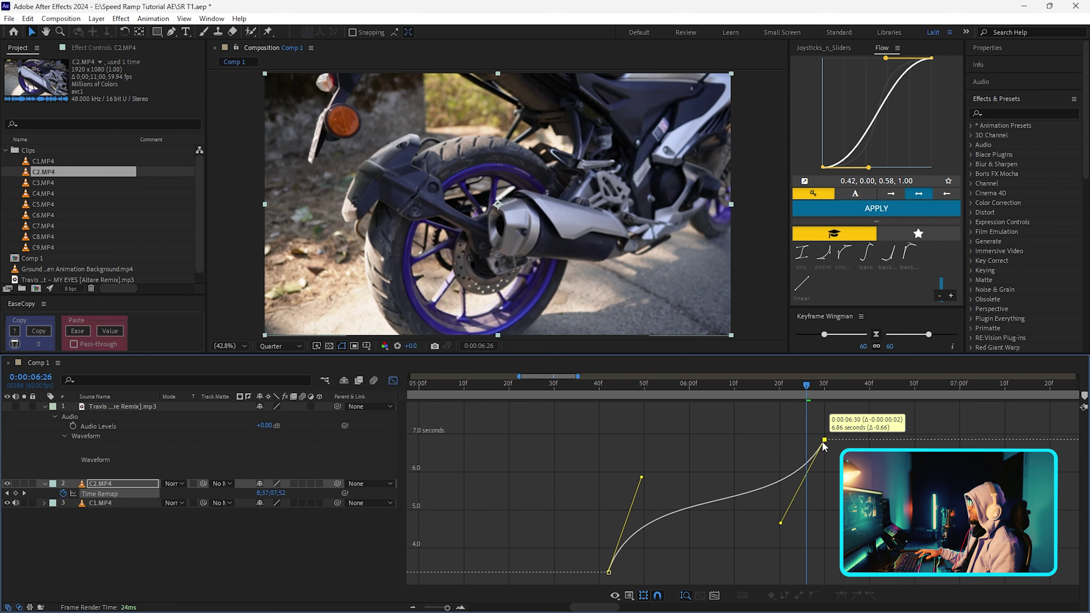
left_click_drag(820, 452, 819, 455)
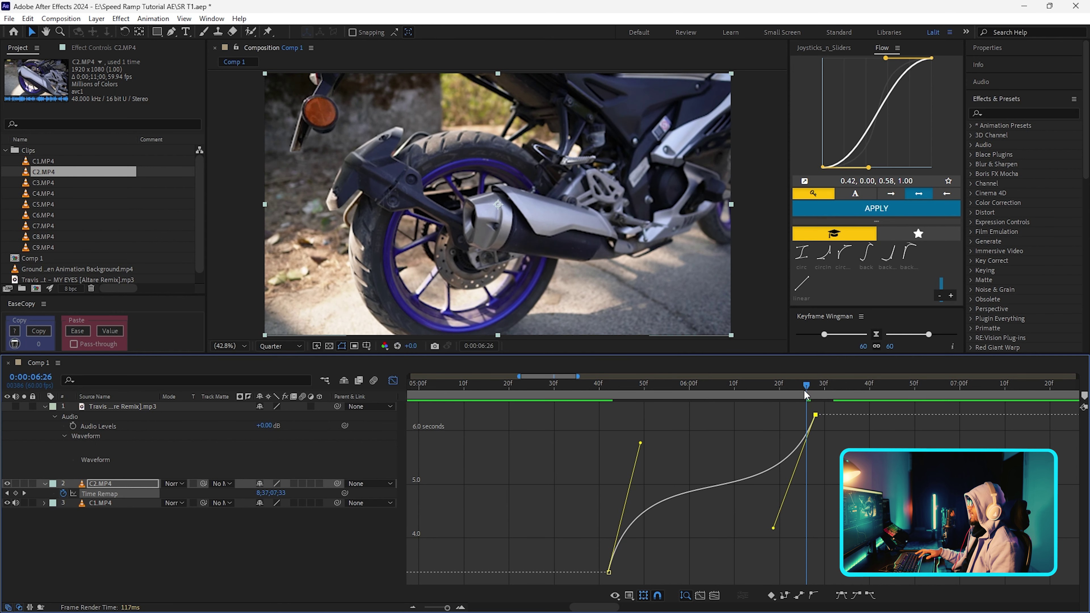
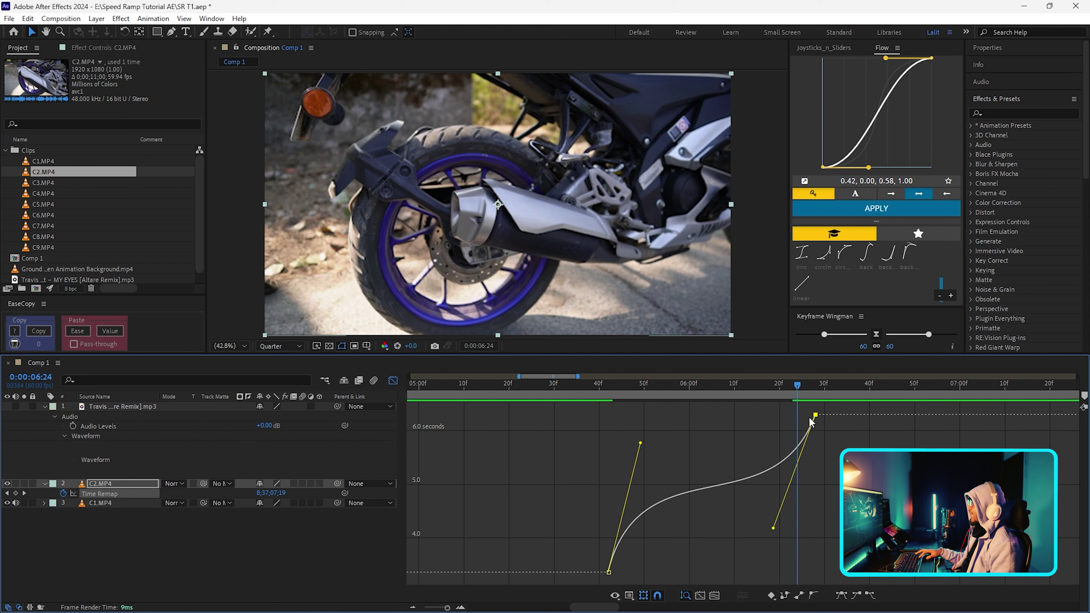
Raise C2's final time-remap keyframe to about 6.41 seconds and scrub through the resulting ramp.
mouse_move(816, 419)
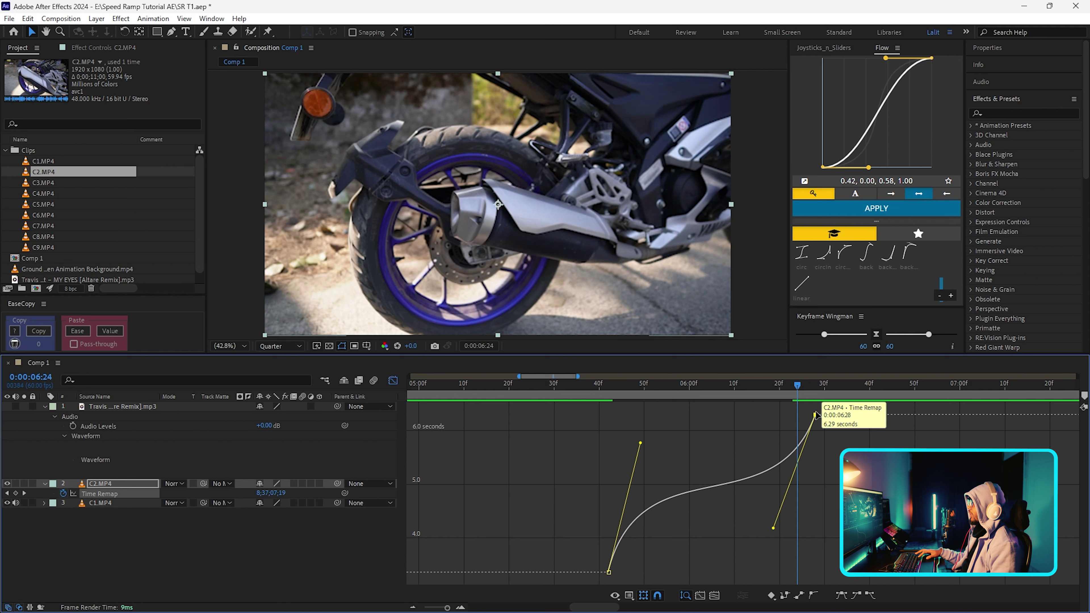
left_click_drag(816, 415, 815, 408)
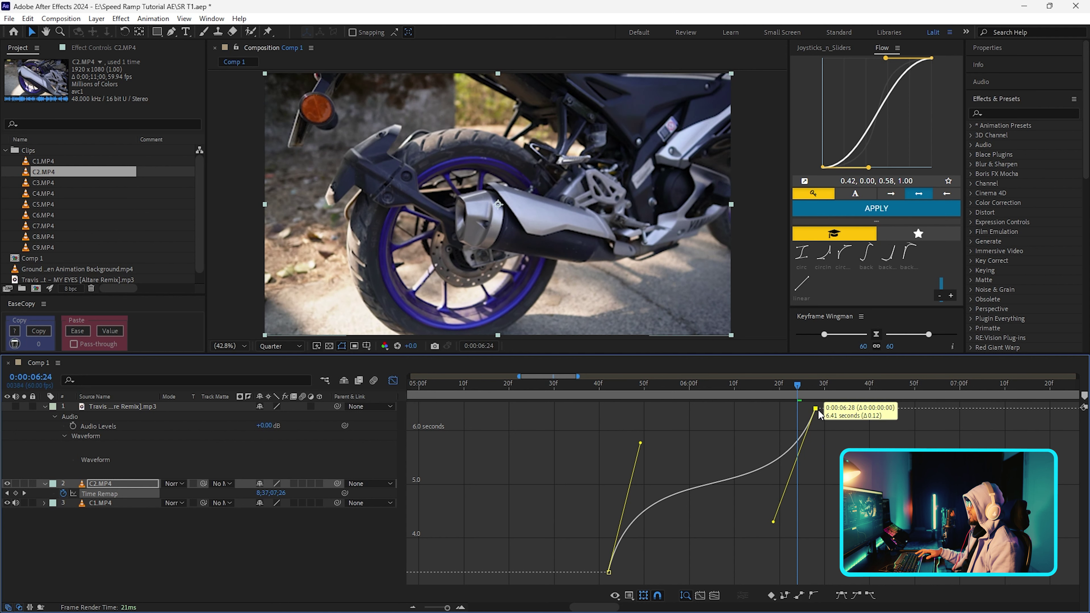
left_click(603, 402)
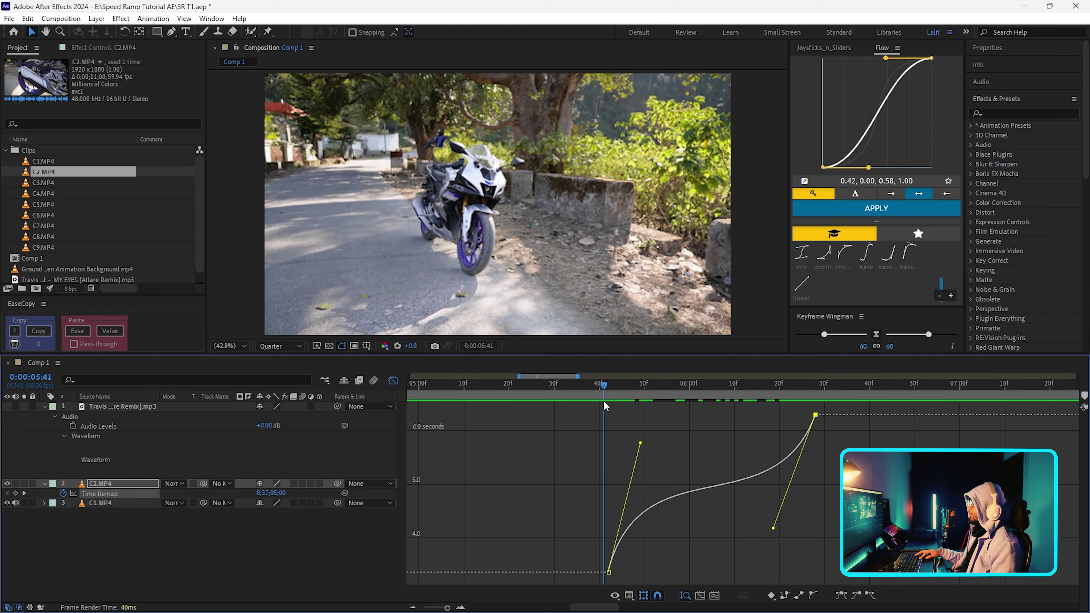
left_click(612, 397)
left_click_drag(611, 392, 609, 389)
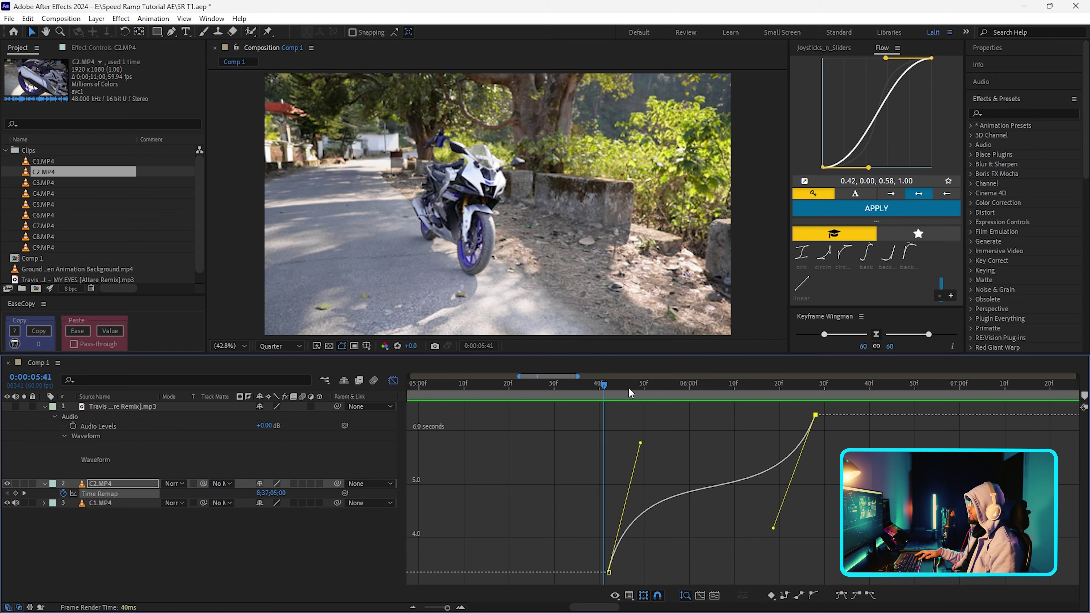
left_click(602, 384)
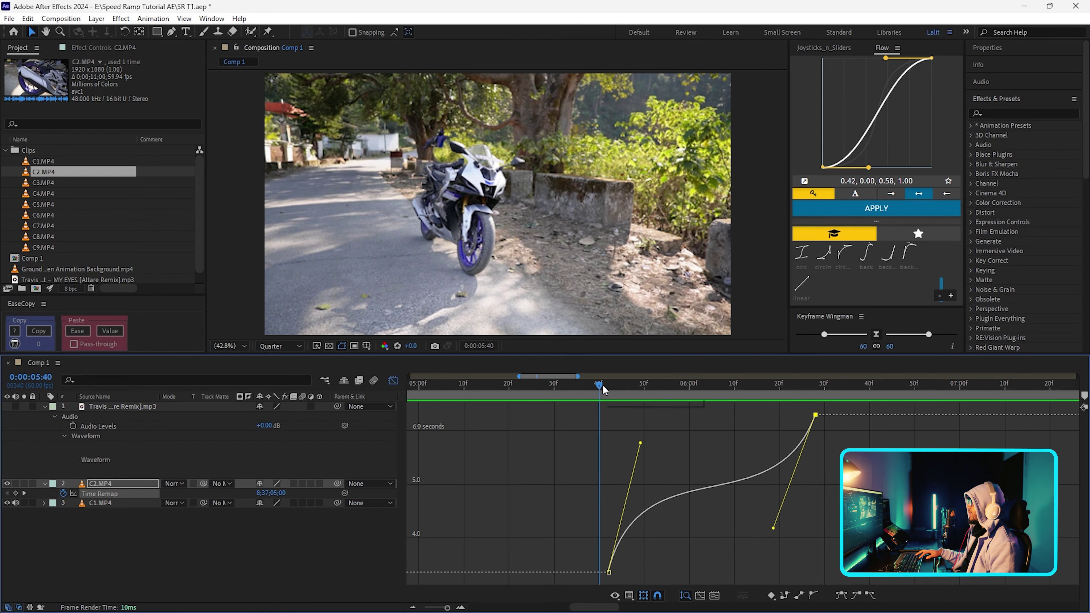
mouse_move(602, 389)
left_mouse_down()
mouse_move(685, 407)
mouse_move(831, 414)
mouse_move(711, 418)
left_mouse_up()
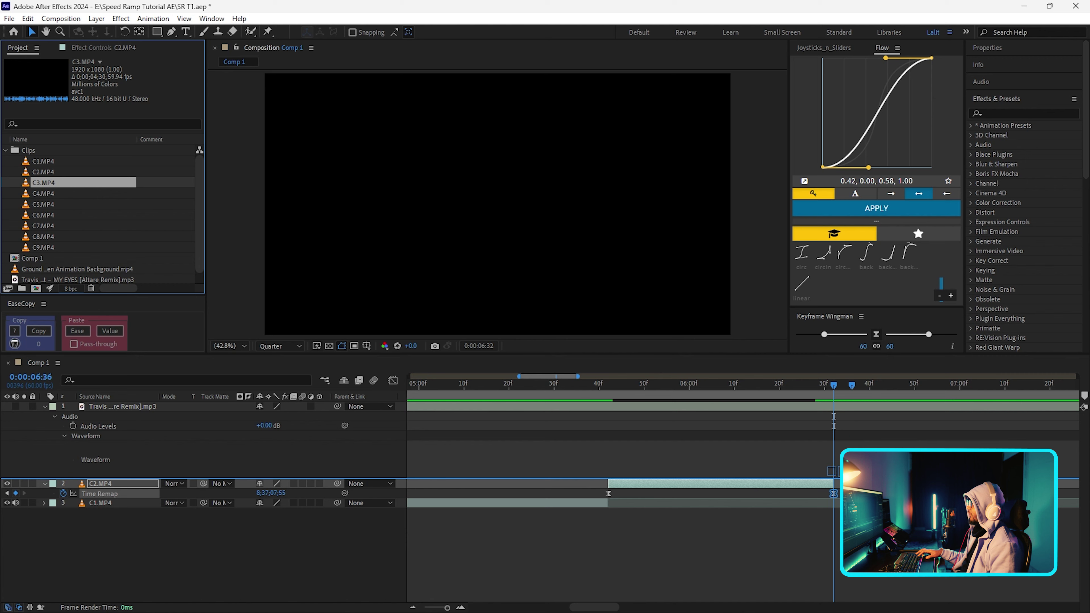
Place C3.MP4 right after C2 in Comp 1 and enable Time Remapping on it.
left_click_drag(834, 463, 834, 465)
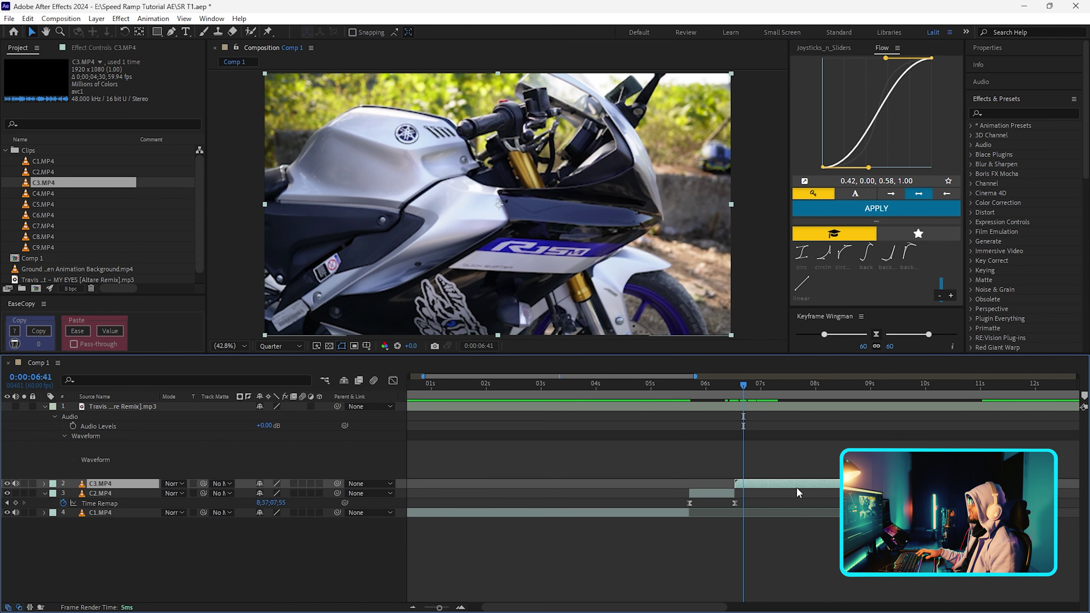
right_click(800, 485)
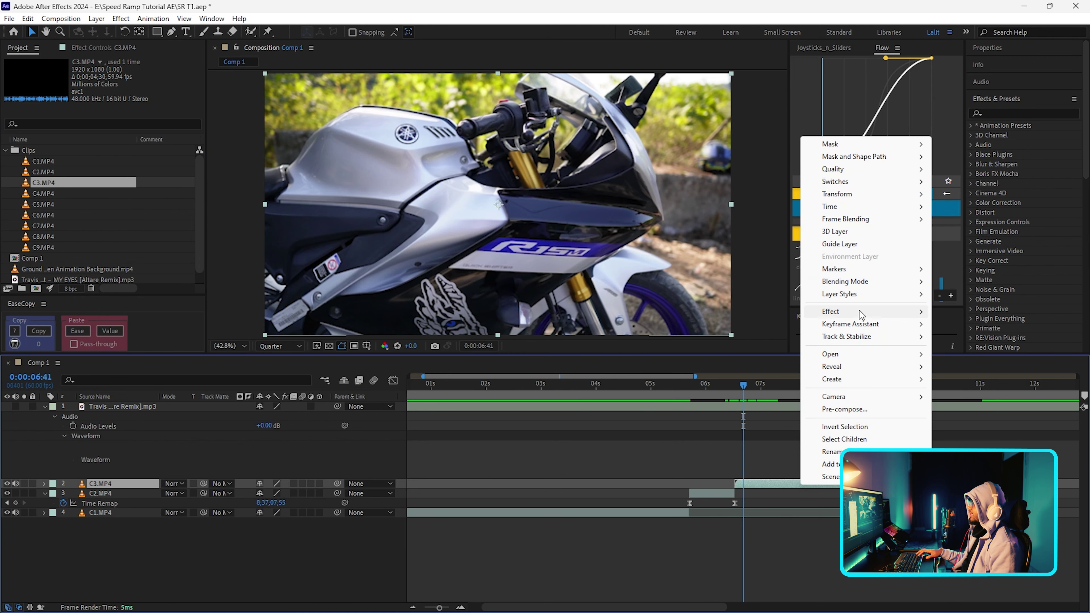
mouse_move(897, 206)
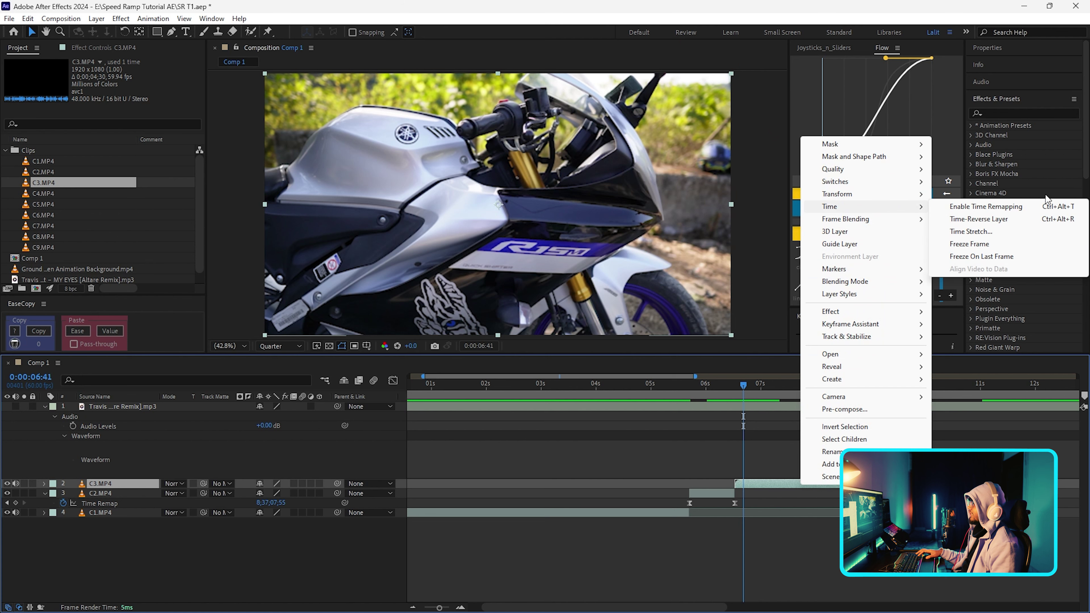
left_click(999, 206)
key("equal")
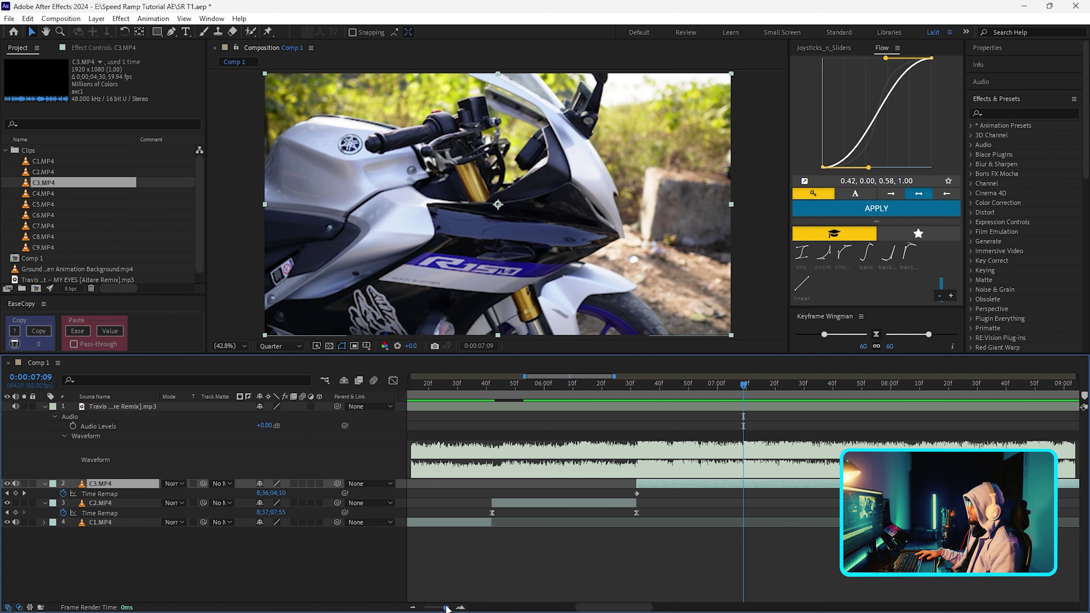
Add a time-remap keyframe on C3.MP4 at 7:09, split the layer there and delete the tail.
left_click(433, 608)
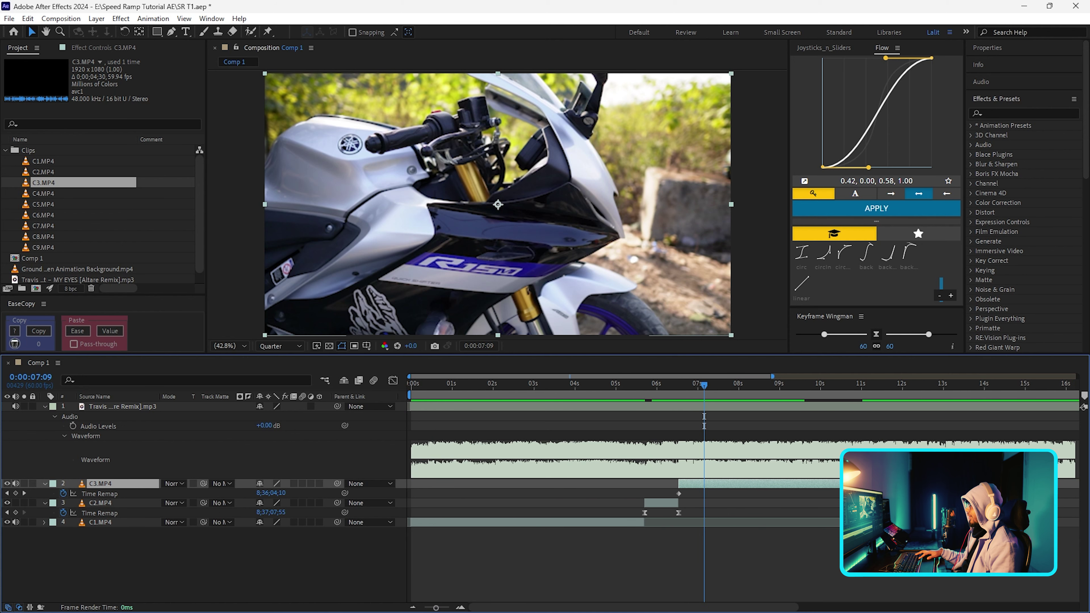
left_click_drag(703, 493, 724, 488)
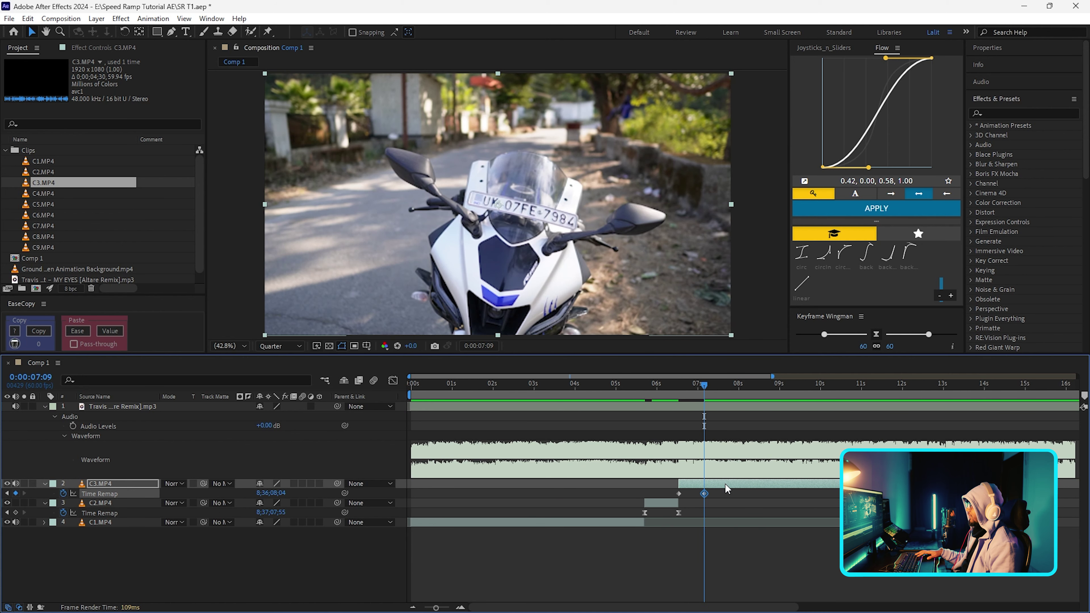
key("ctrl+shift+d")
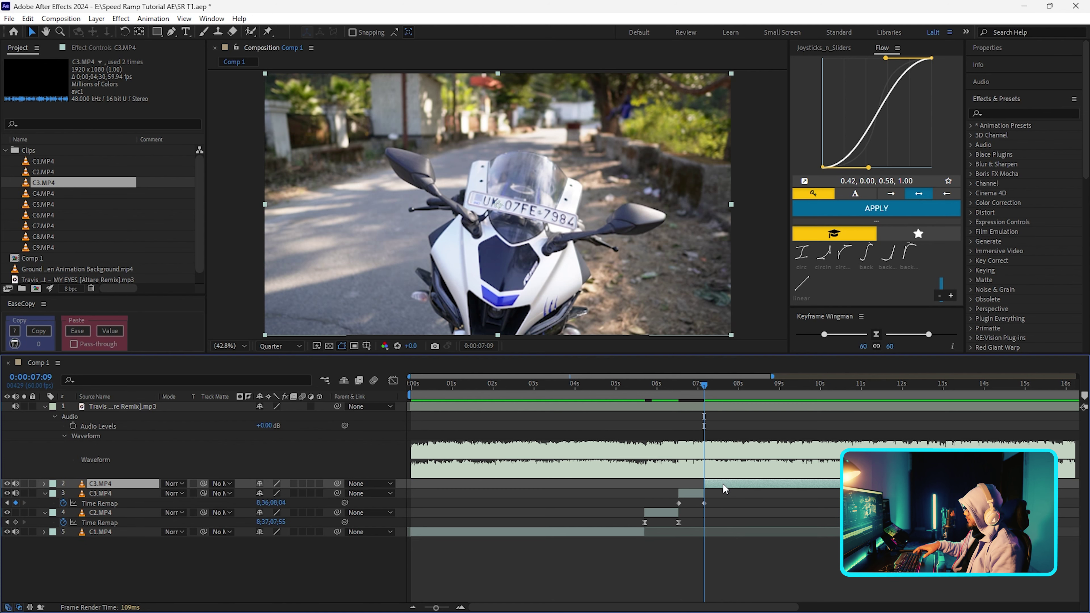
key("Delete")
key("equal")
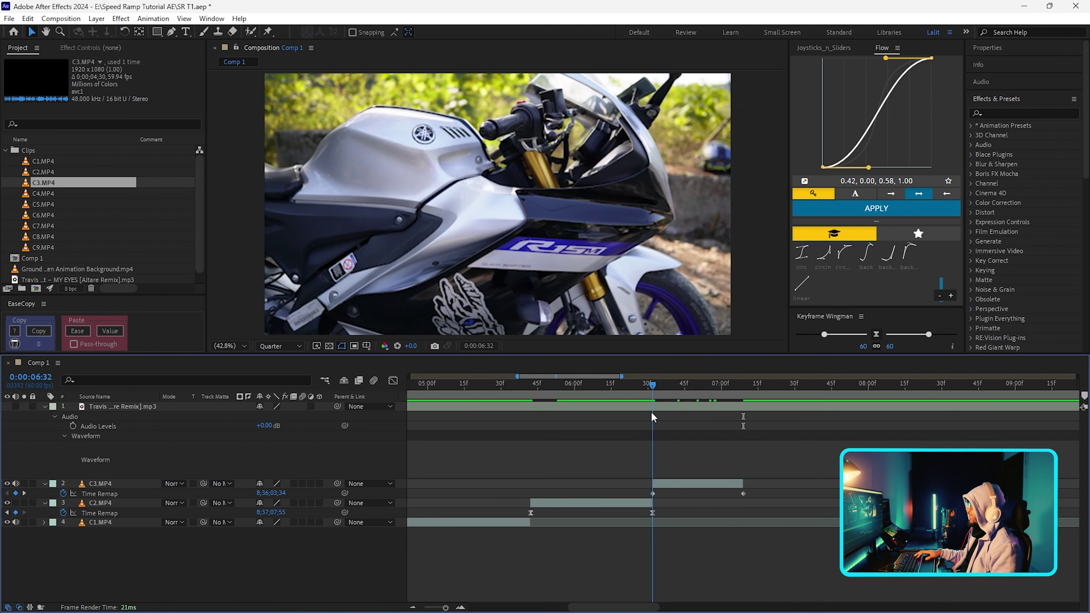
Adjust C3's time-remap value at its first keyframe, then check the frame before the end keyframe.
left_click_drag(651, 415, 652, 415)
left_click(652, 493)
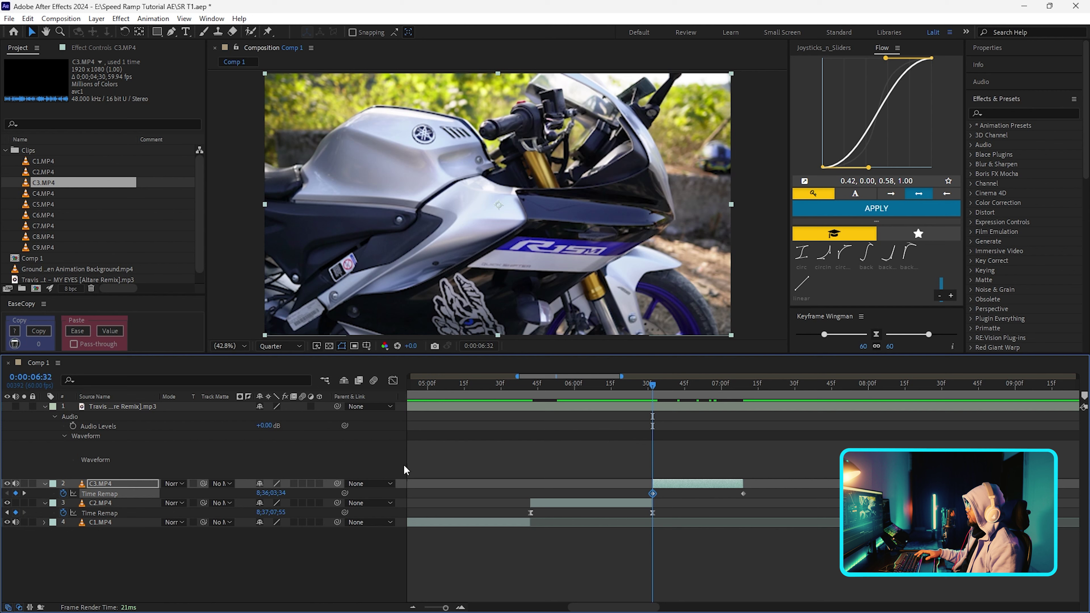
left_click_drag(262, 494, 228, 492)
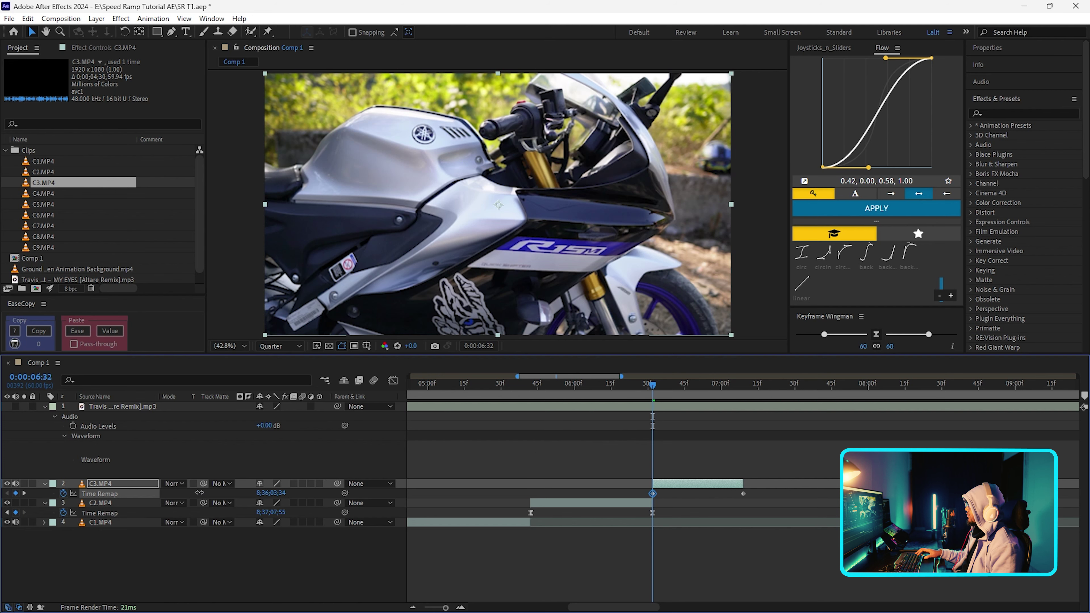
key("k")
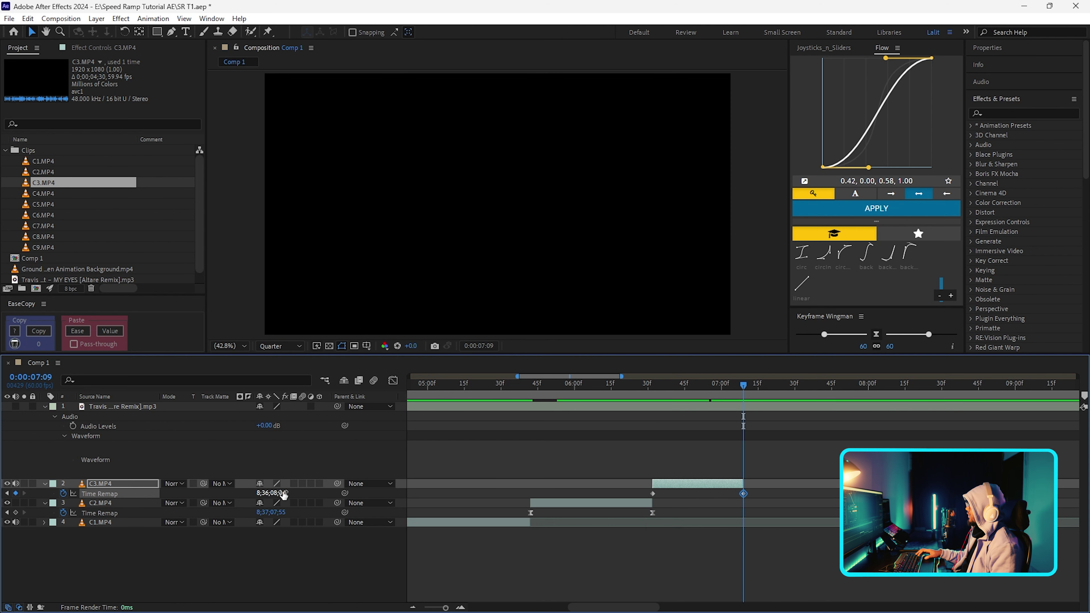
key("Page_Up")
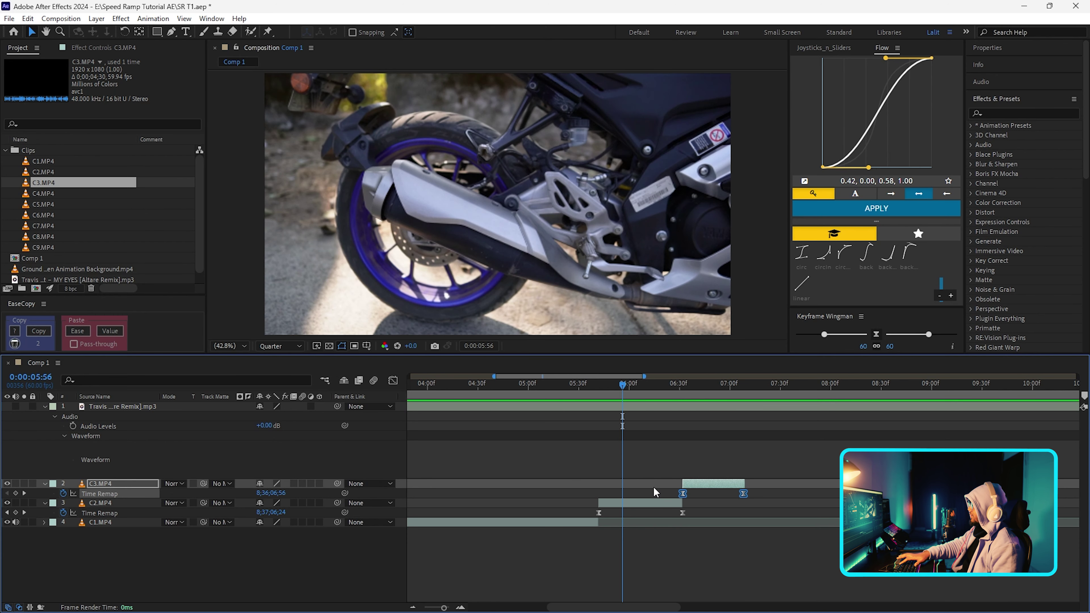
Pull C2.MP4's end time-remap keyframe earlier to where C3.MP4 starts.
left_click(395, 385)
key("shift+F3")
left_click_drag(622, 424, 638, 442)
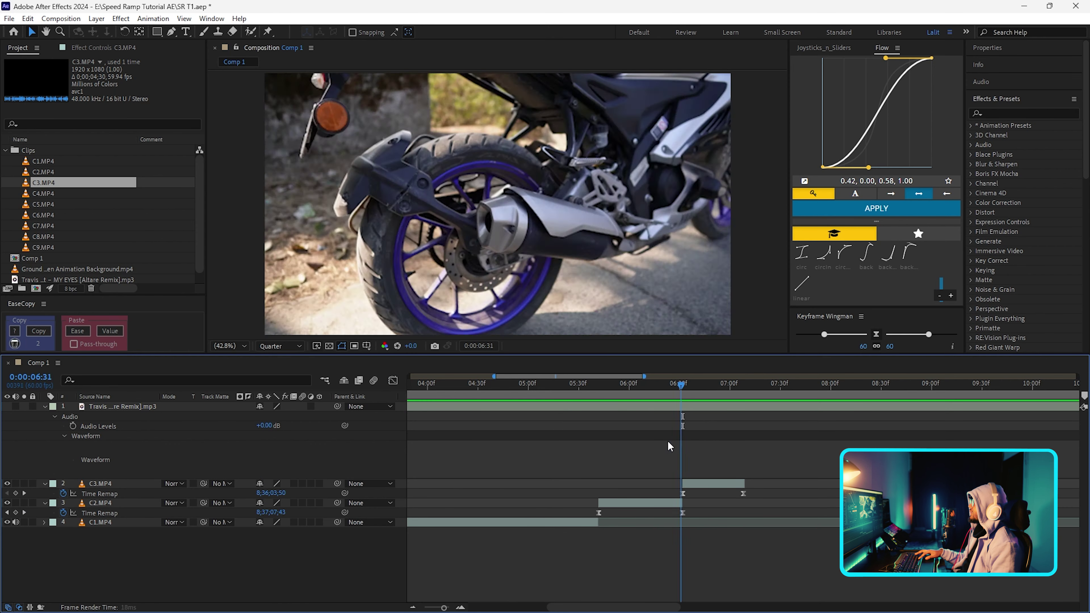
left_click_drag(638, 441, 681, 445)
left_click_drag(683, 512, 648, 513)
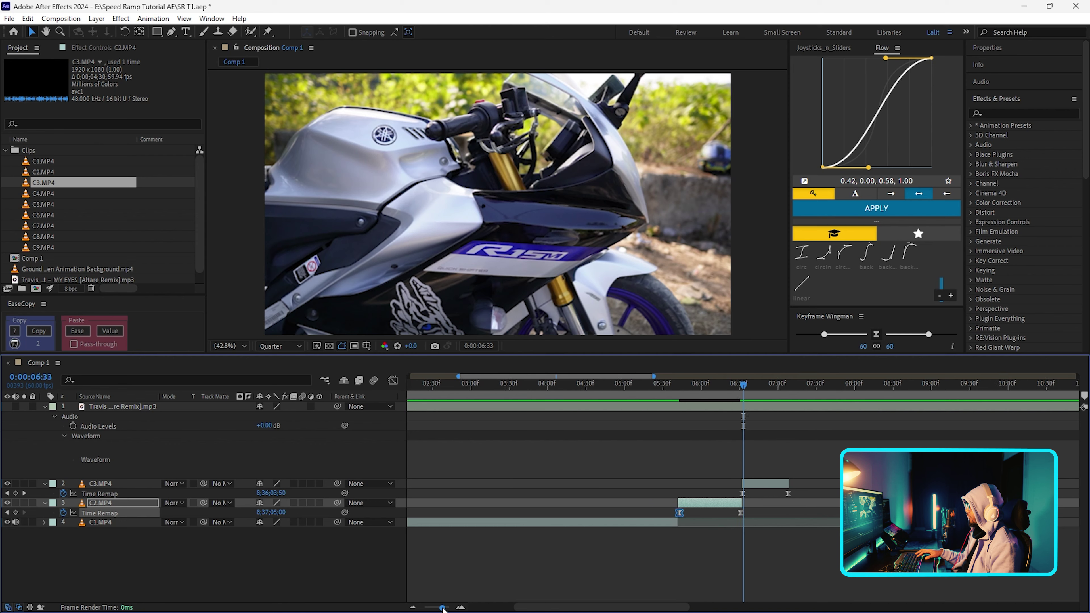
Zoom in on C2's ramp and display its time-remap curve in the Graph Editor.
left_click_drag(443, 607, 449, 608)
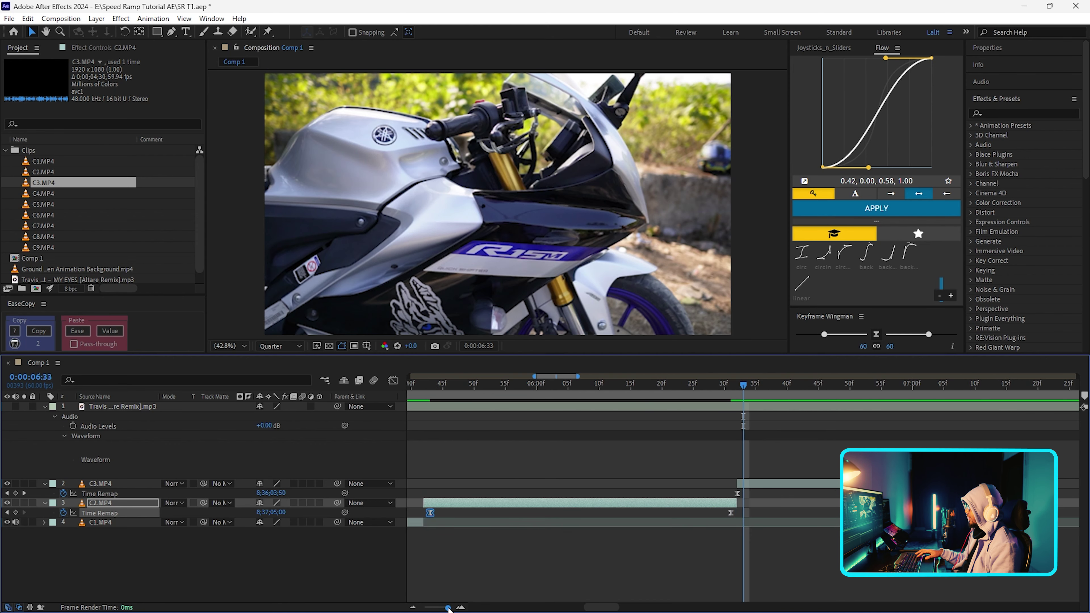
mouse_move(427, 388)
left_mouse_down()
mouse_move(581, 428)
mouse_move(648, 483)
mouse_move(717, 511)
left_mouse_up()
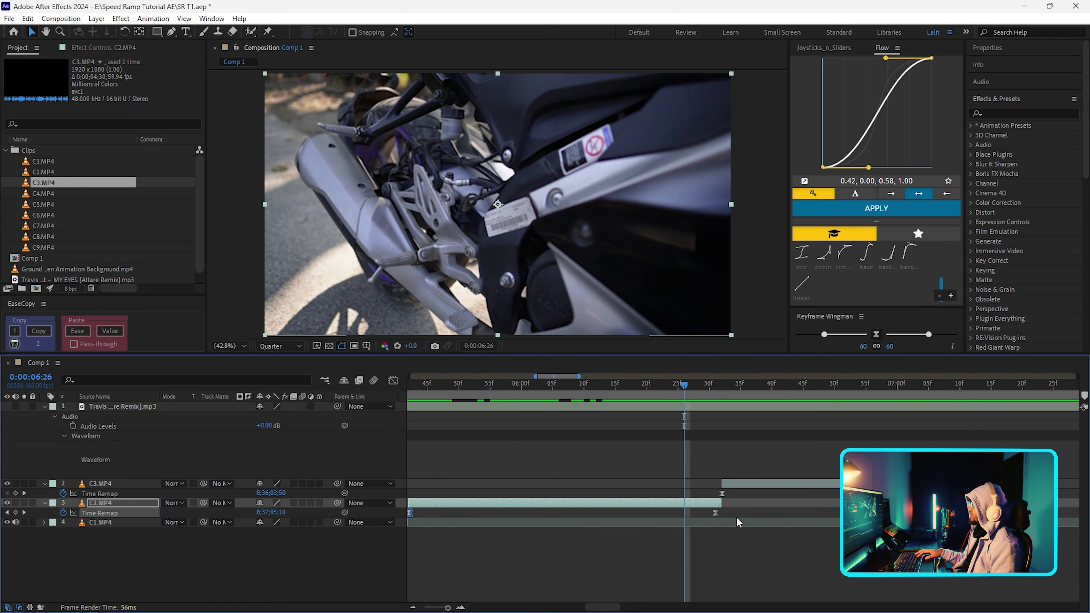
scroll(429, 505, "left", 5)
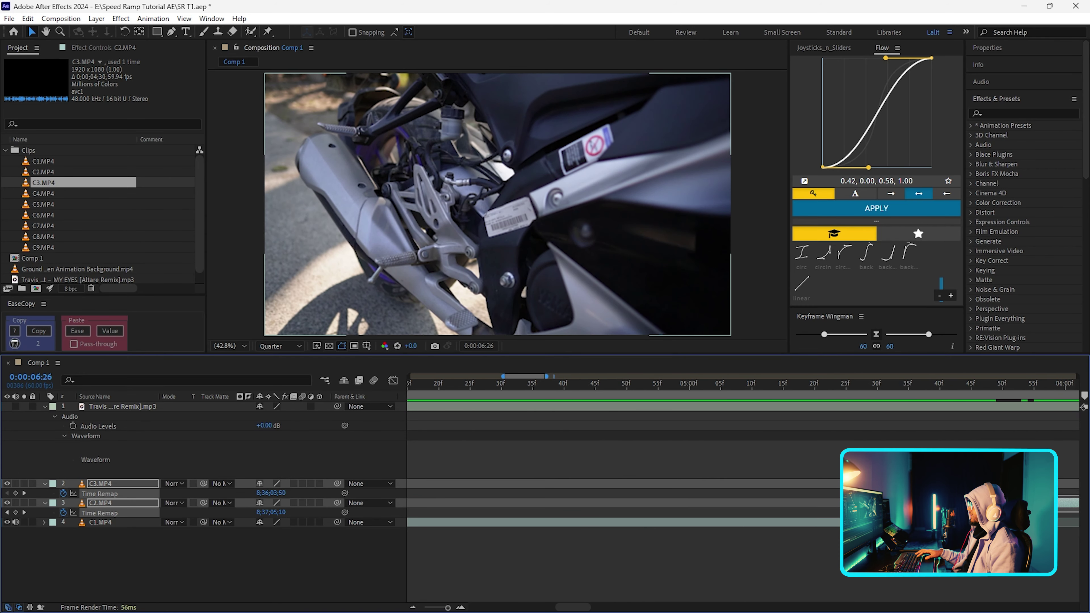
left_click(394, 379)
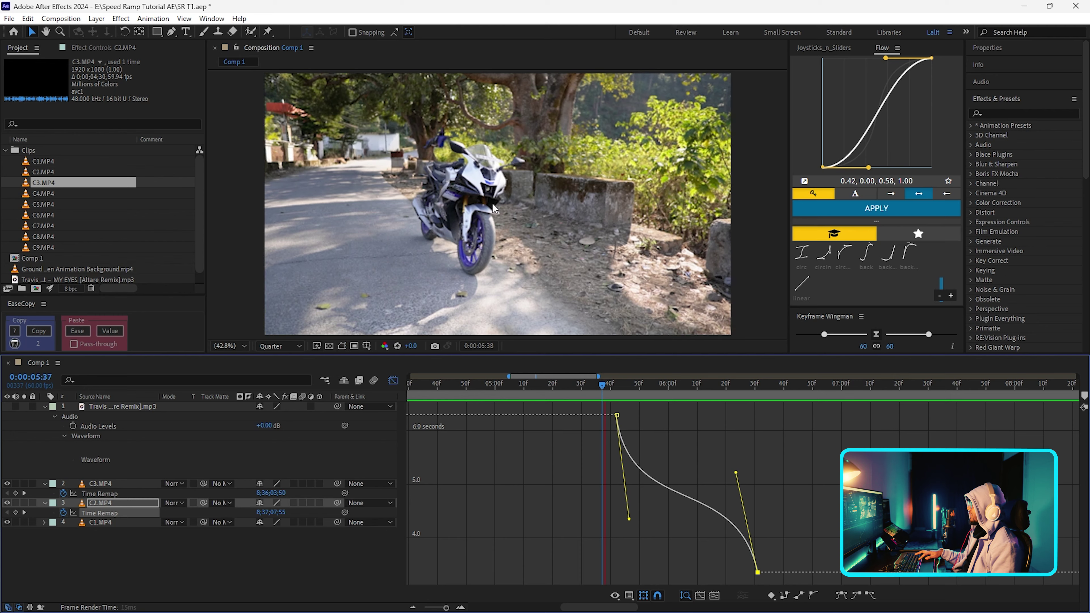
Preview the C2-to-C3 transition from about 0:00:05:39.
key("space")
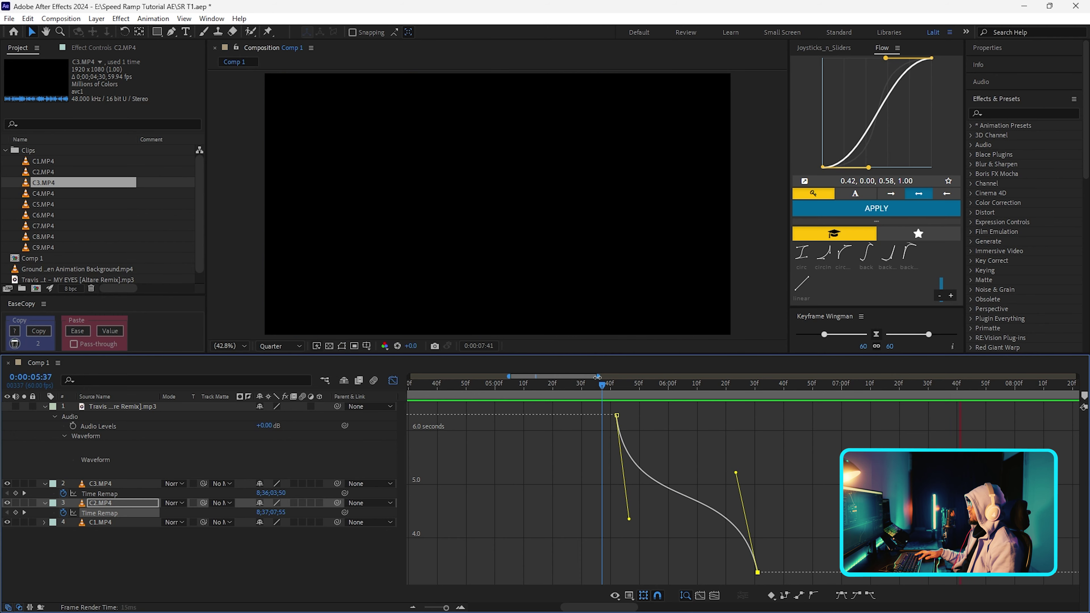
left_click_drag(595, 389, 608, 399)
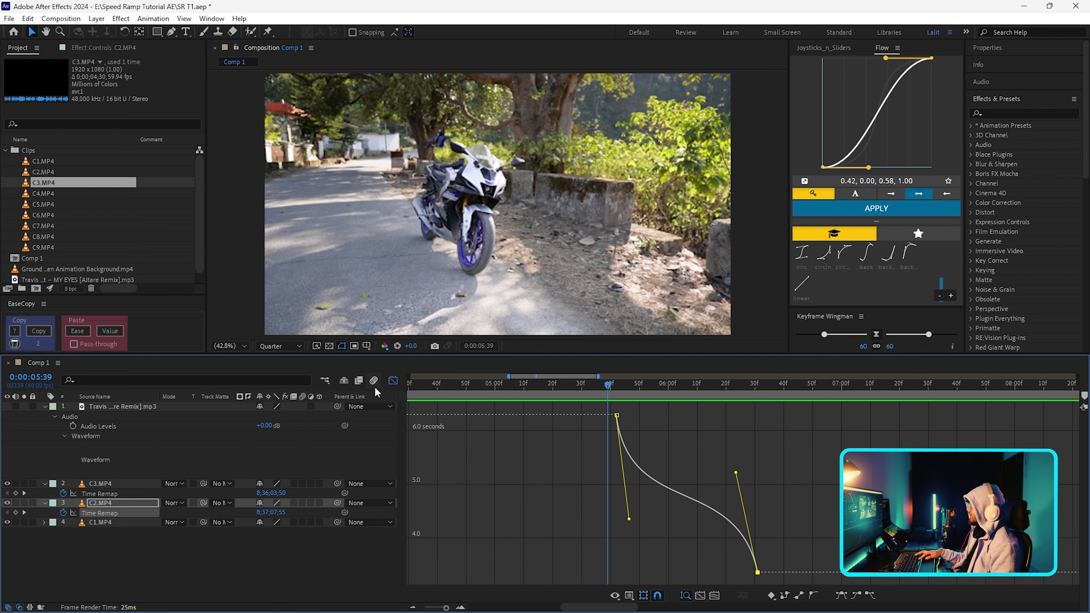
key("shift+F3")
key("space")
Select both of C3's time-remap keyframes and steepen their ease in the Graph Editor.
left_click(801, 491)
left_click_drag(742, 490, 720, 499)
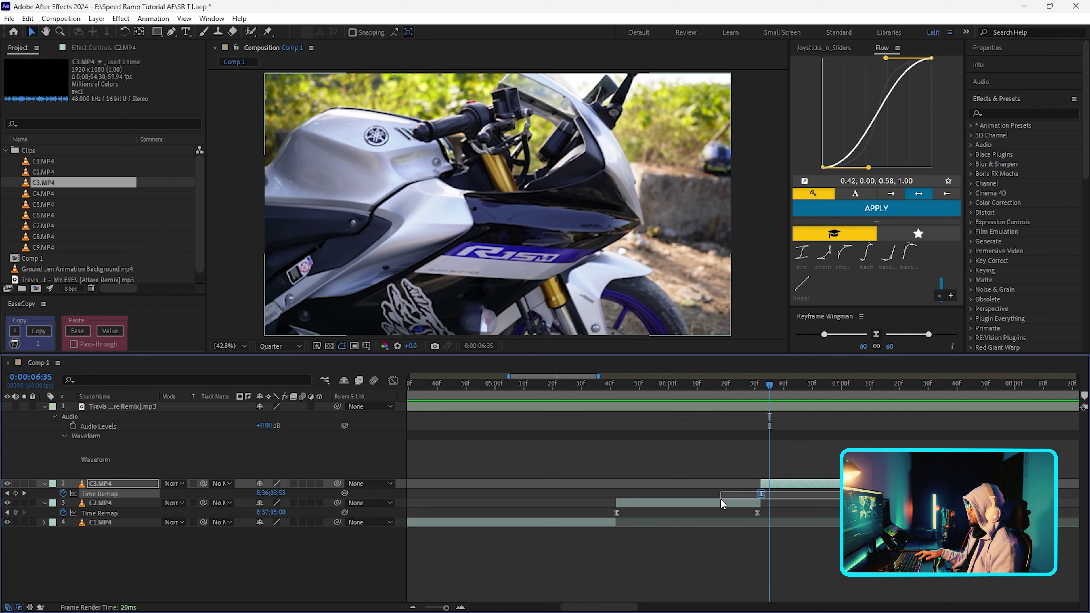
left_click(392, 380)
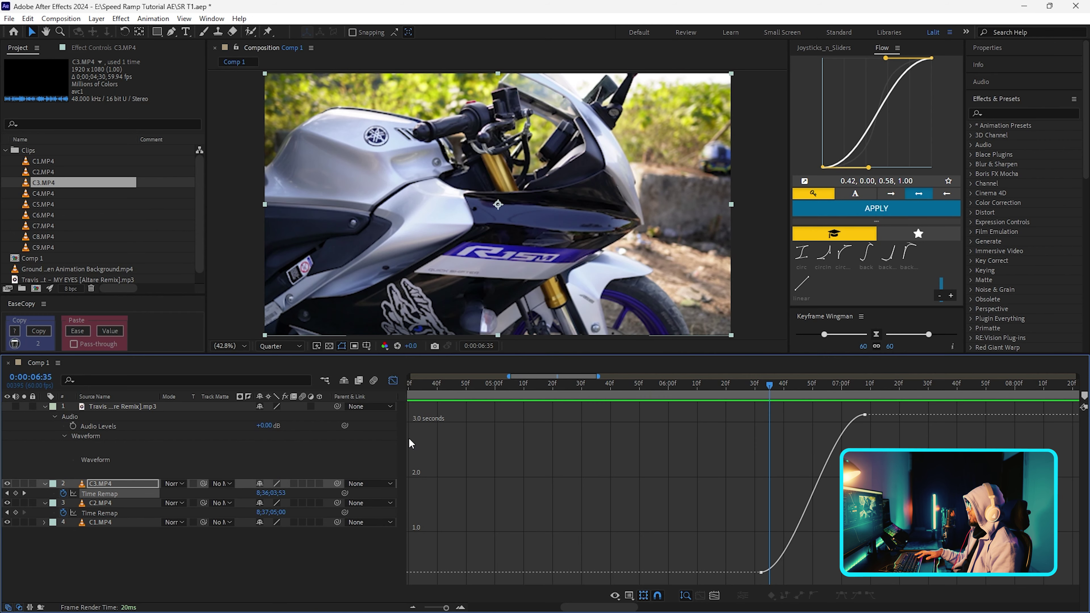
left_click_drag(763, 392, 771, 396)
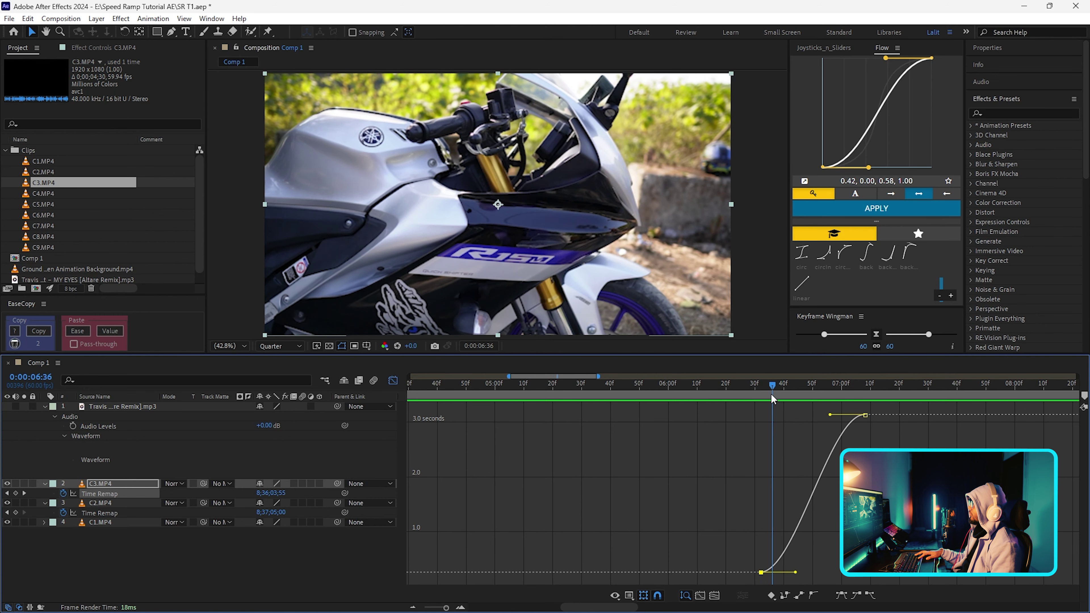
left_click_drag(794, 575, 762, 513)
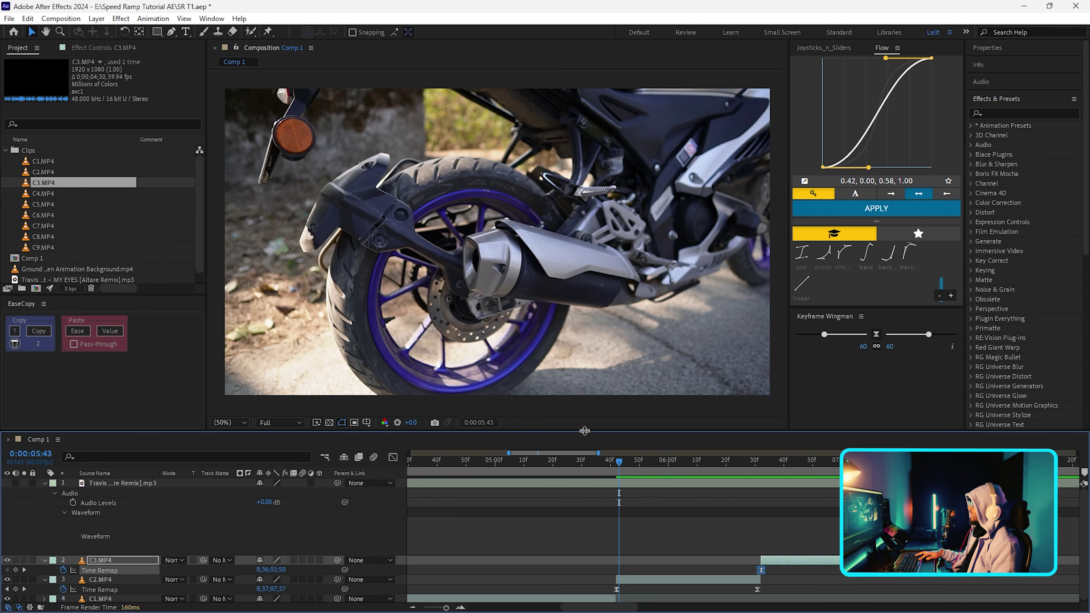
Give the viewer more room above the timeline and move the time to C3's Time Remap keyframe.
left_click_drag(584, 430, 575, 486)
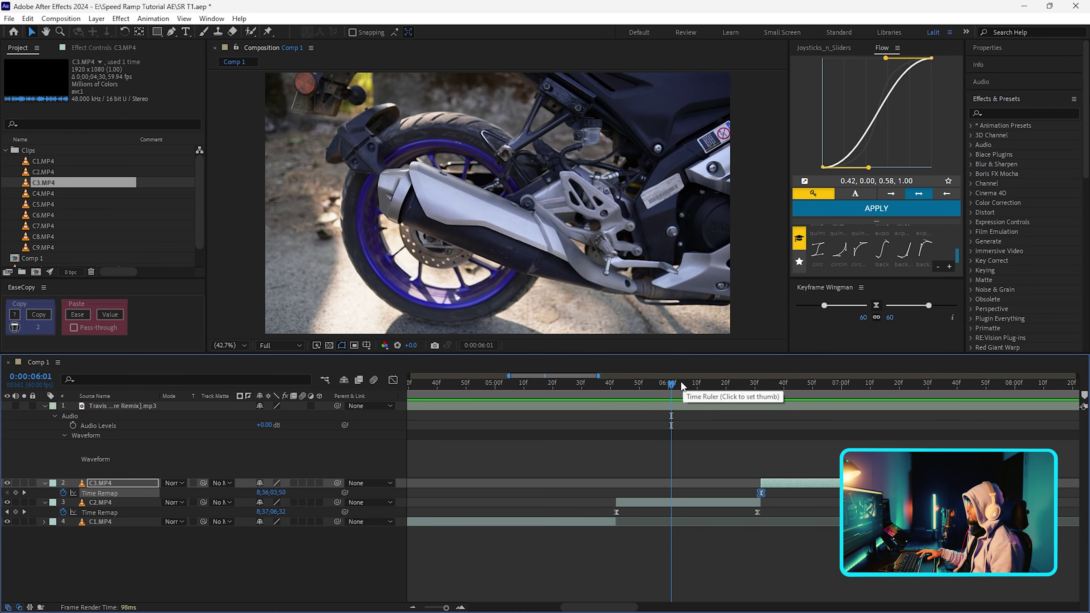
mouse_move(700, 389)
left_mouse_down()
mouse_move(757, 426)
mouse_move(712, 389)
left_mouse_up()
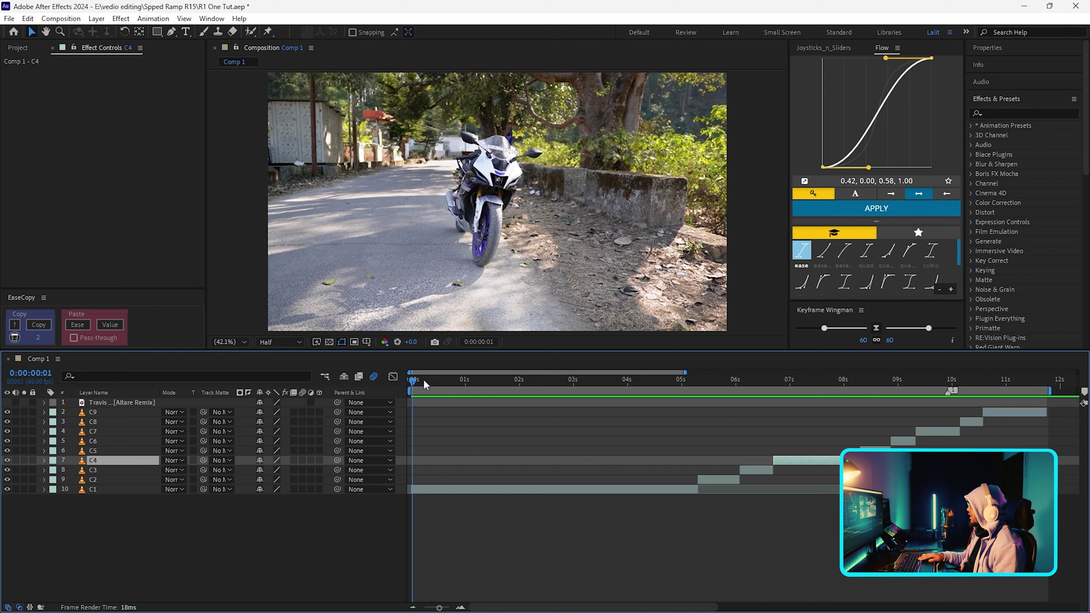
Play back Comp 1, scrub around 9:02 through the later clips, and select layer C7.
key("space")
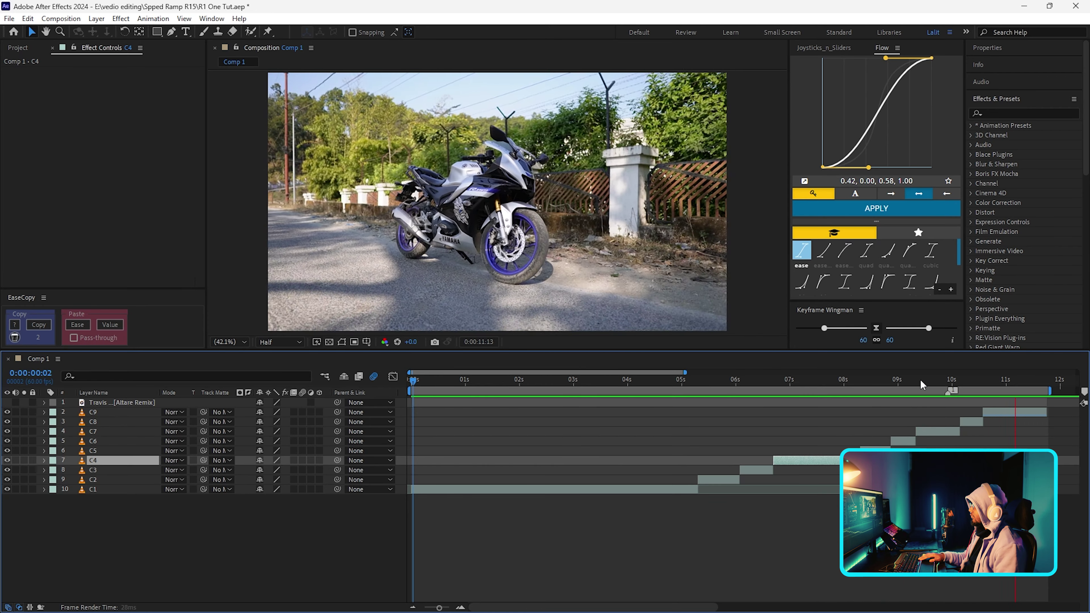
left_click(943, 382)
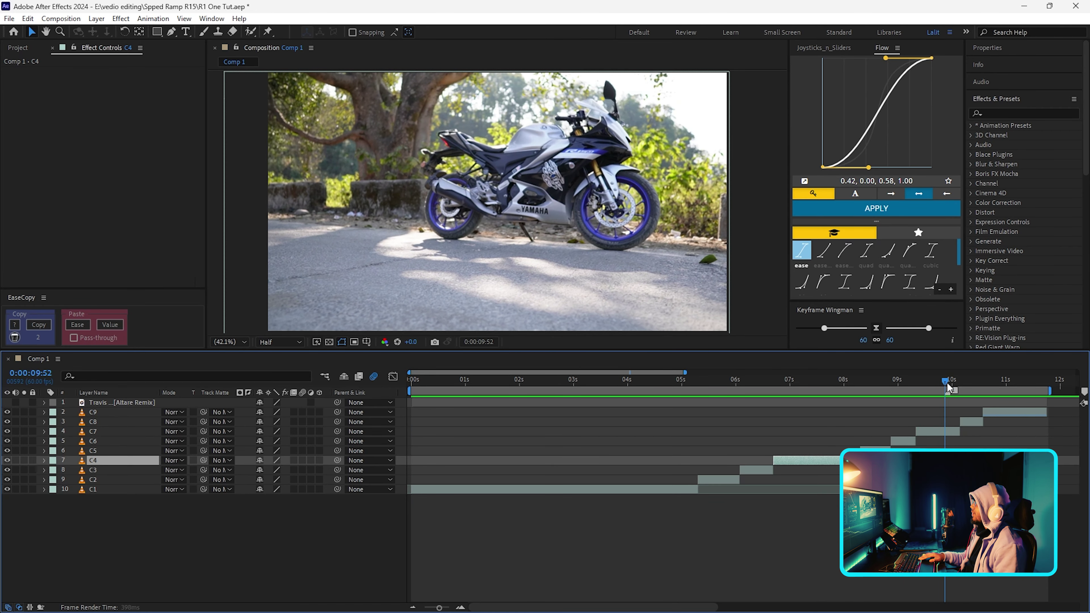
left_click(899, 384)
left_click_drag(901, 388, 963, 383)
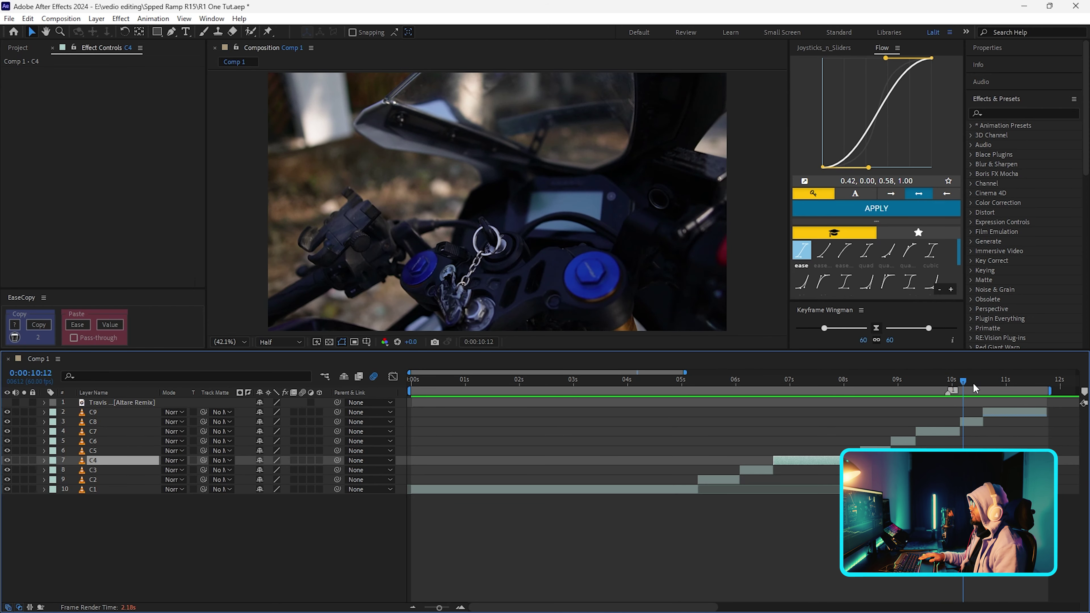
left_click_drag(973, 383, 946, 389)
left_click(944, 431)
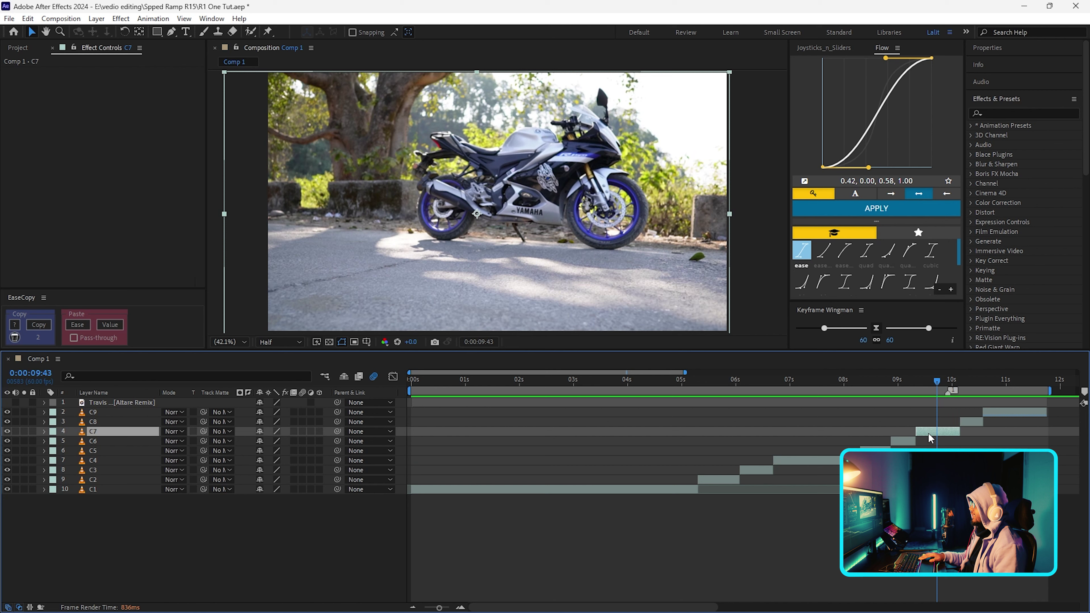
Reveal C7's time-remap keyframes and find the ramp point between its 9:20 in-point and 9:54.
key("u")
key("equal")
key("equal")
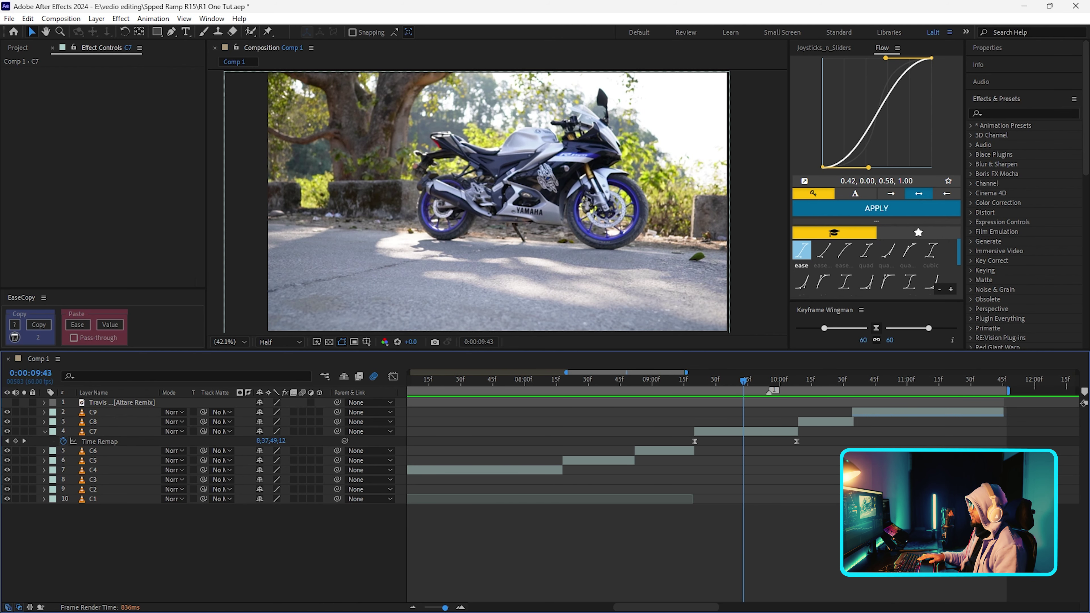
left_click_drag(743, 379, 773, 378)
key("minus")
left_click(694, 388)
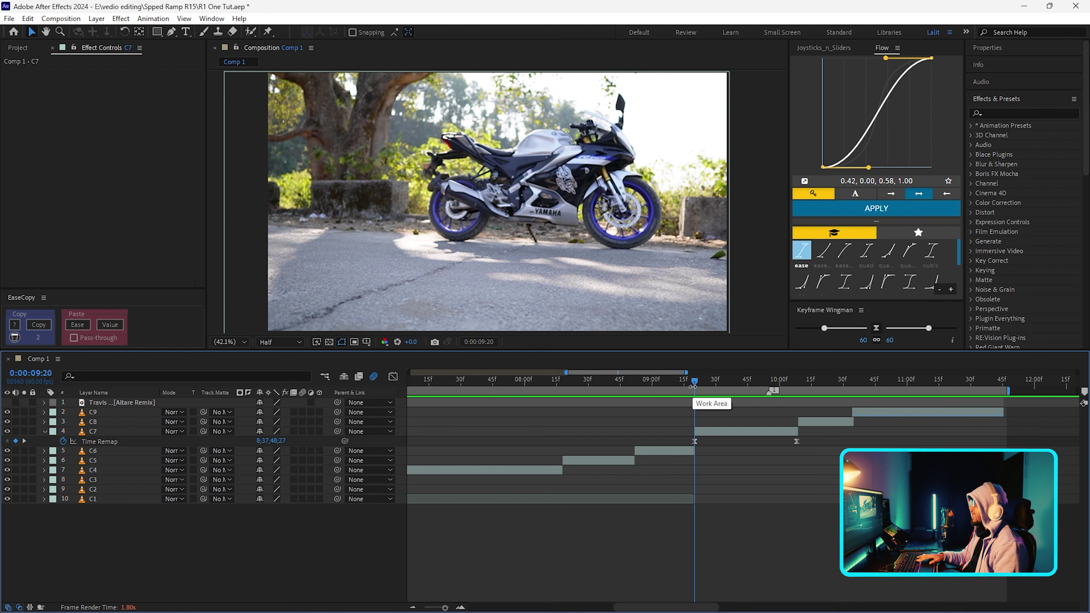
left_click_drag(713, 382, 771, 396)
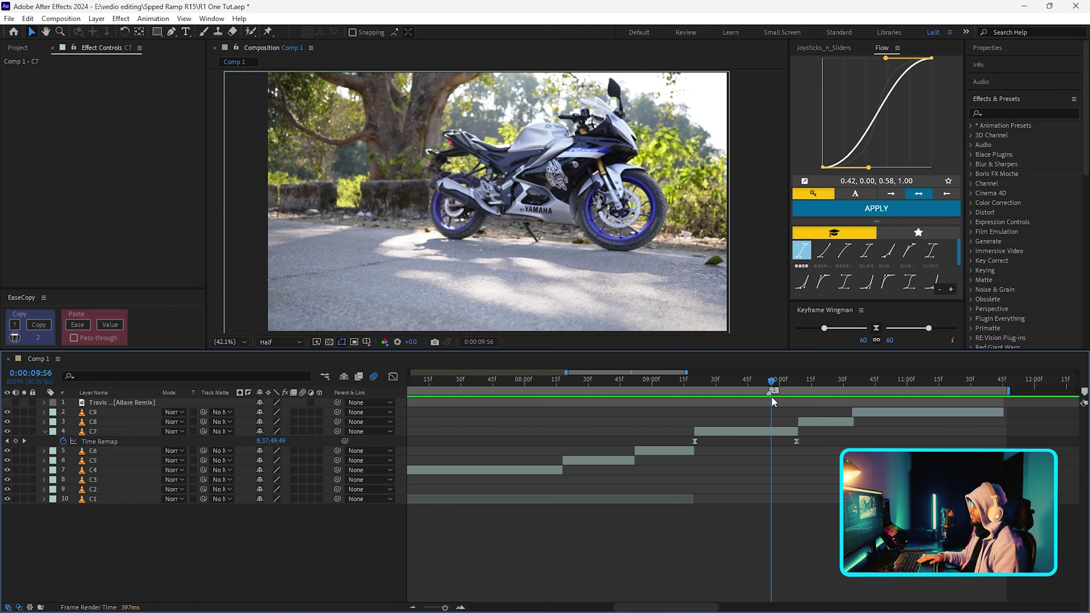
Add a time-remap keyframe on C7 at 9:55 and select all three keyframes.
left_click_drag(797, 441, 770, 444)
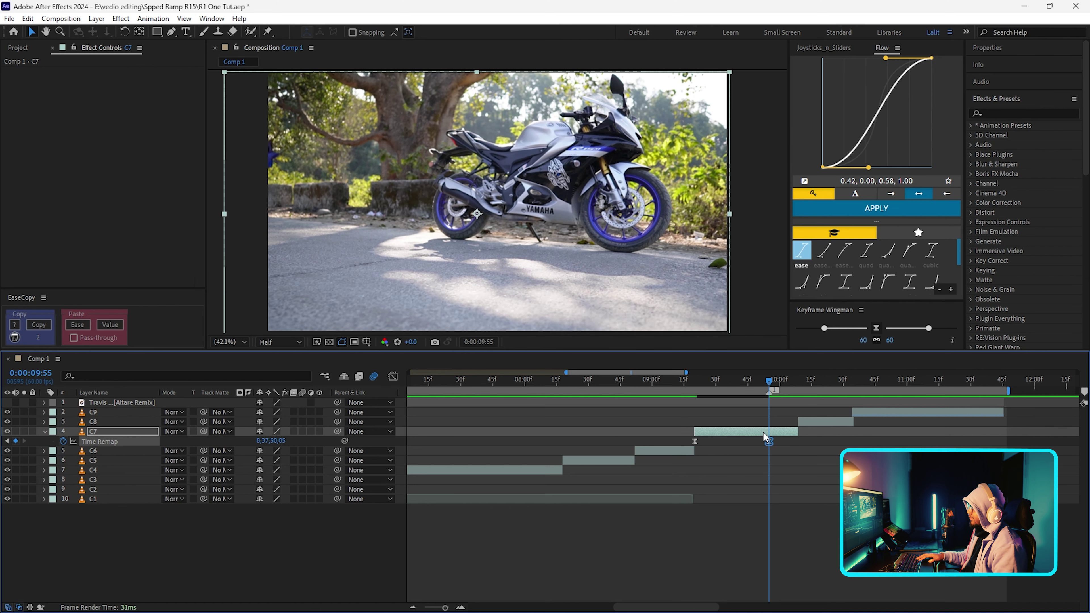
left_click(694, 442)
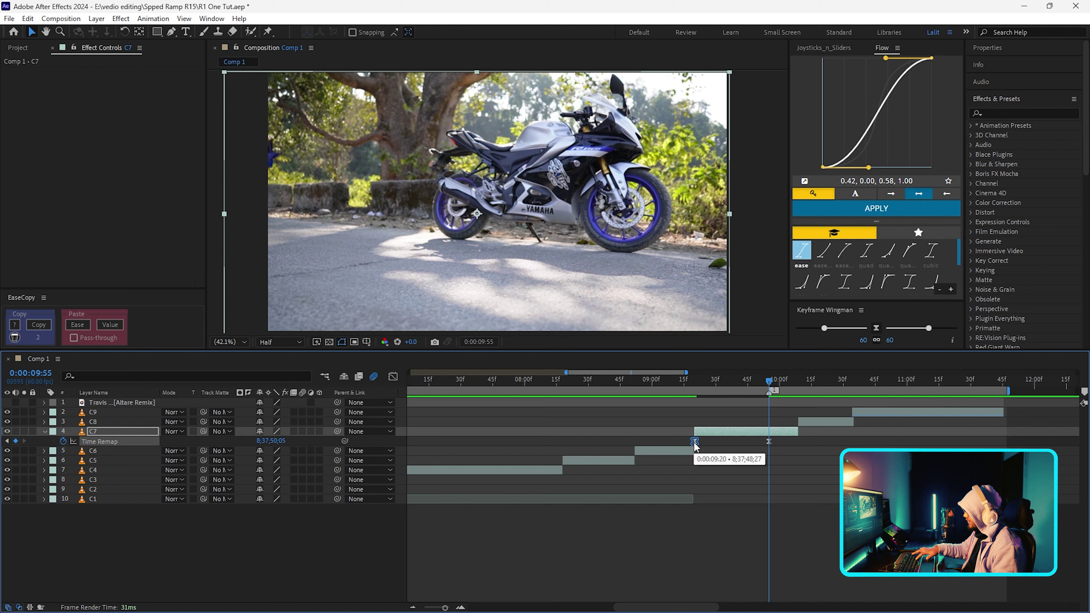
left_click_drag(789, 380, 798, 380)
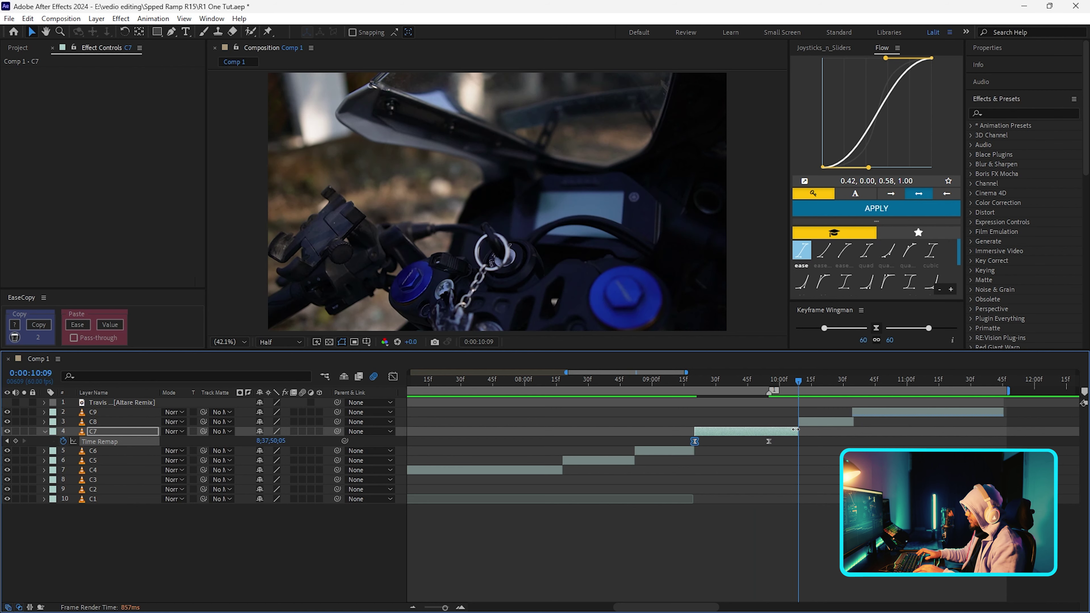
key("i")
left_click_drag(814, 438, 677, 442)
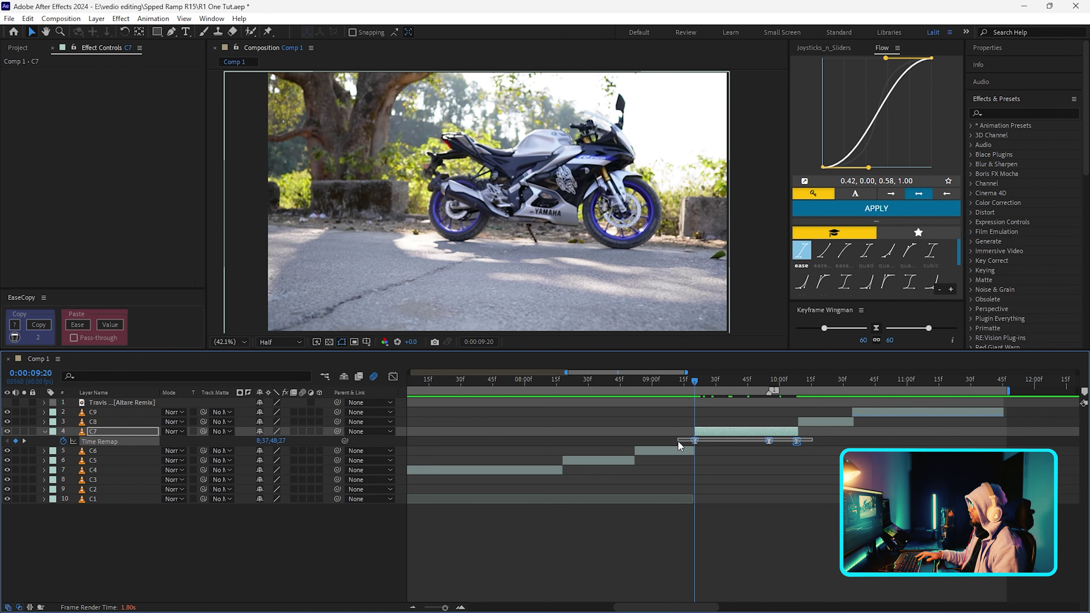
Give C7's time-remap keyframes 100 ease influence on both sides in the Graph Editor.
left_click(394, 376)
left_click_drag(806, 405, 703, 445)
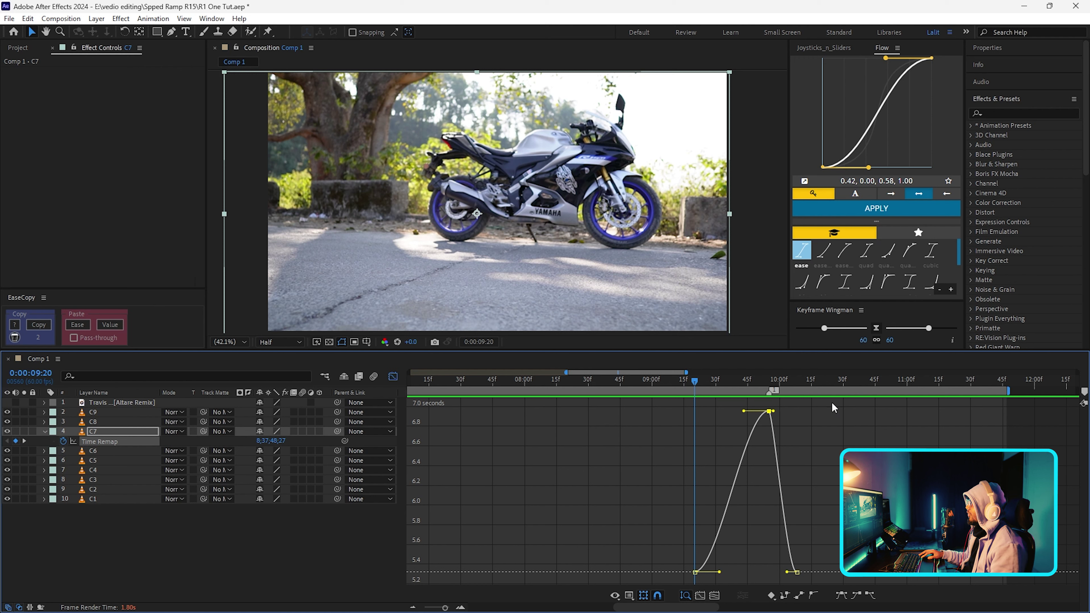
left_click_drag(928, 329, 963, 330)
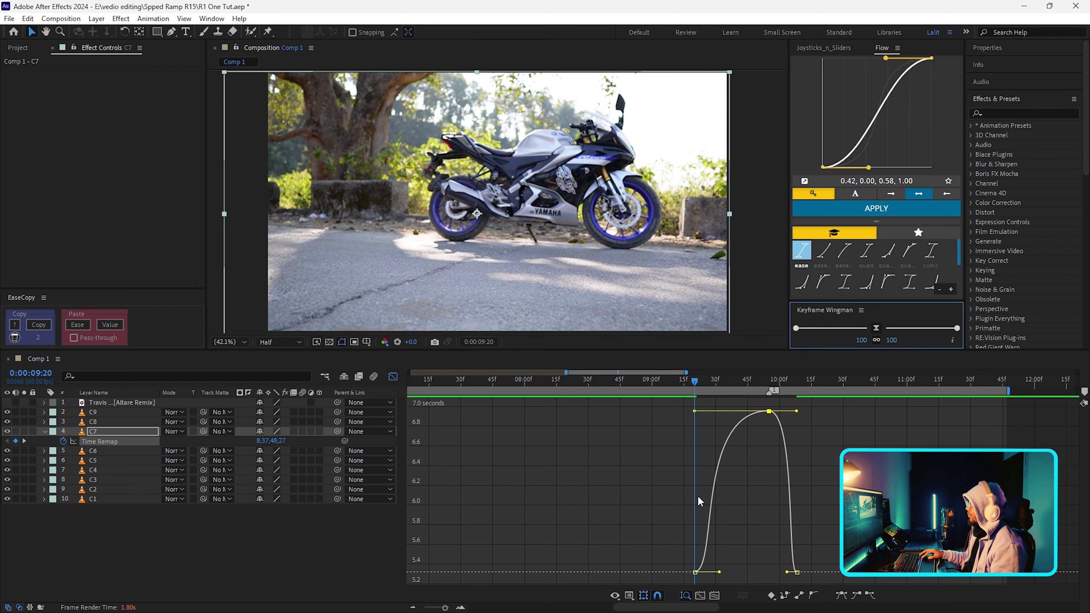
Back in the layer bars, scrub from 9:23 through C7's ramp toward C9.
left_click(393, 376)
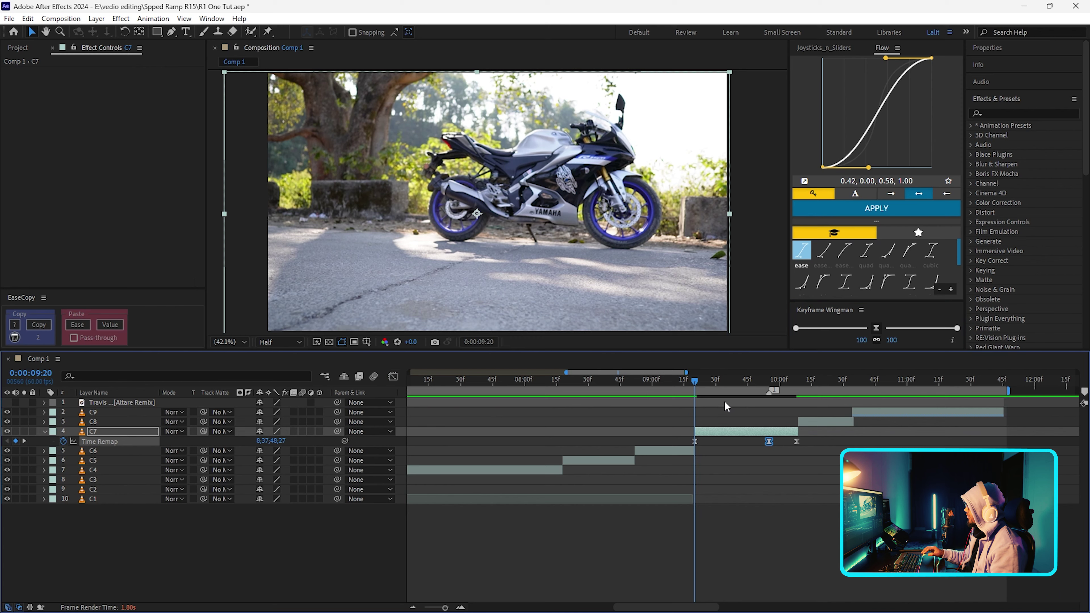
left_click(699, 380)
left_click_drag(695, 379, 814, 408)
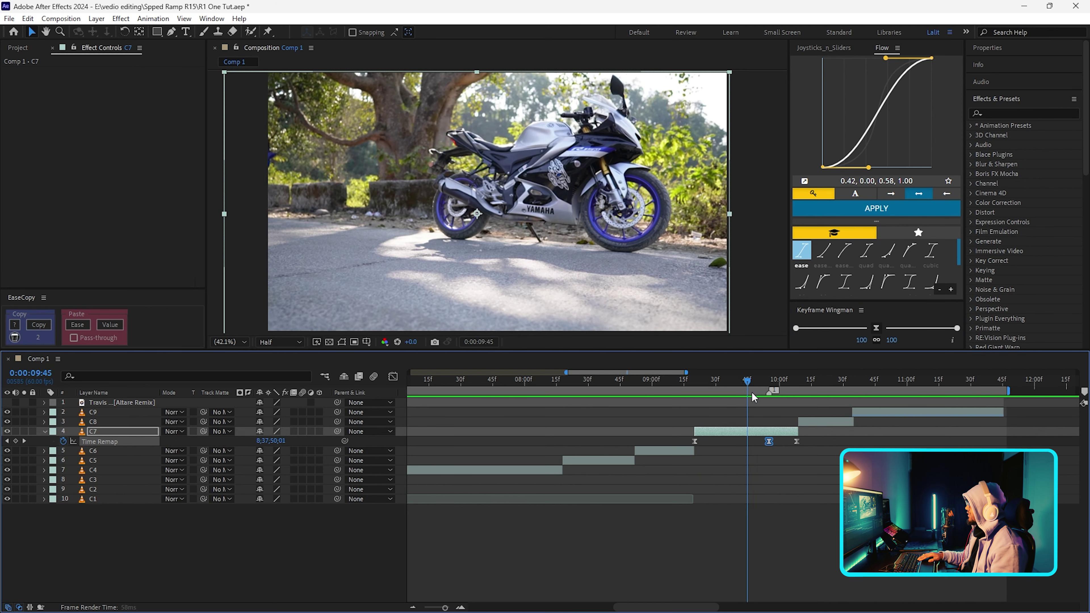
left_click_drag(814, 408, 879, 414)
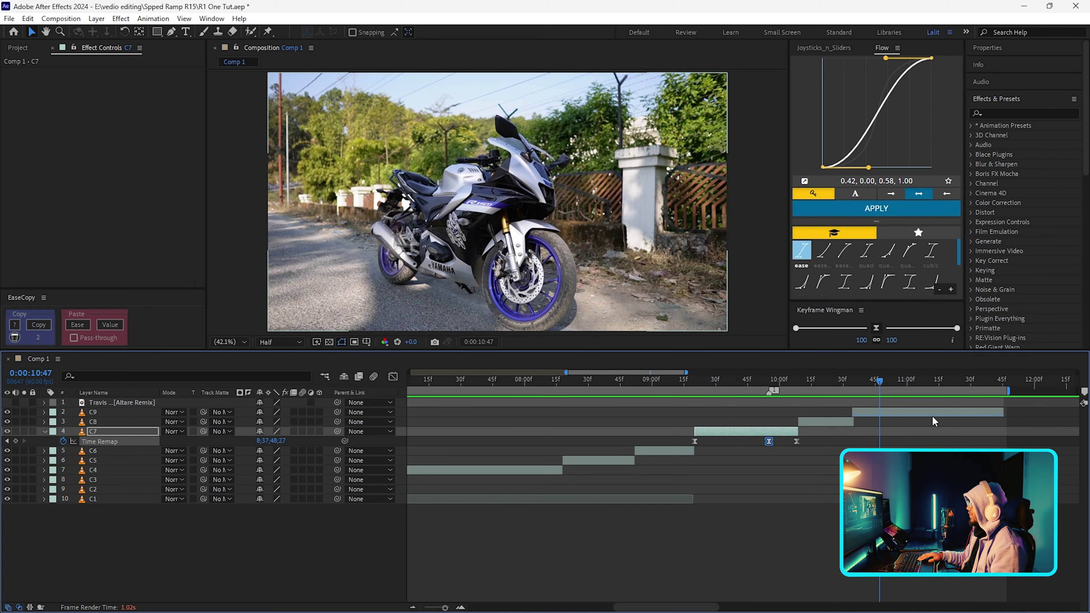
Reveal C9's time-remap keyframes and play its ramp from the 11:11 keyframe.
left_click(932, 416)
key("u")
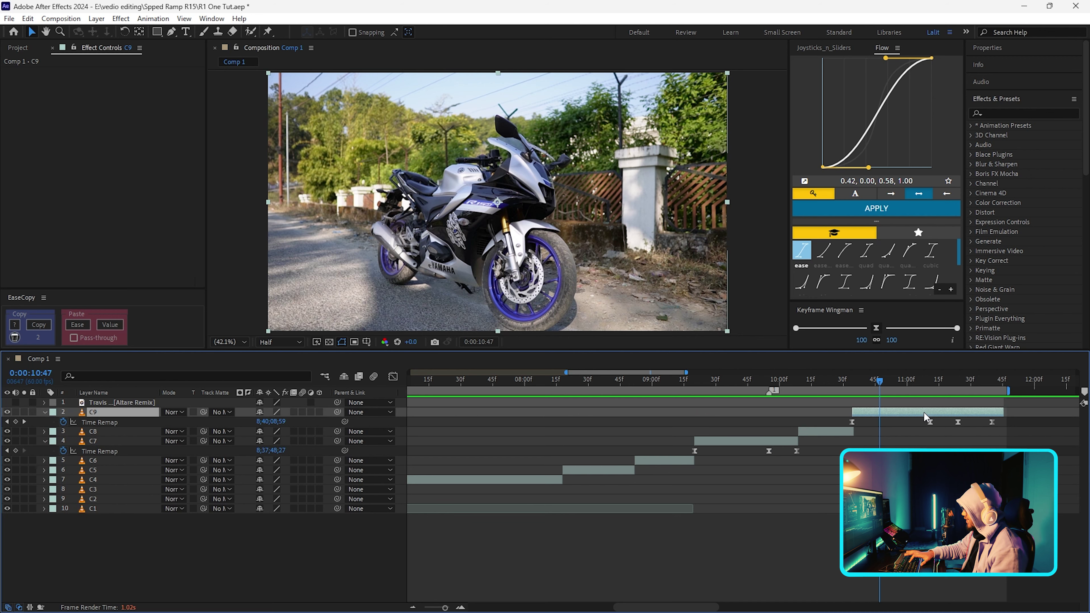
left_click_drag(871, 381, 934, 415)
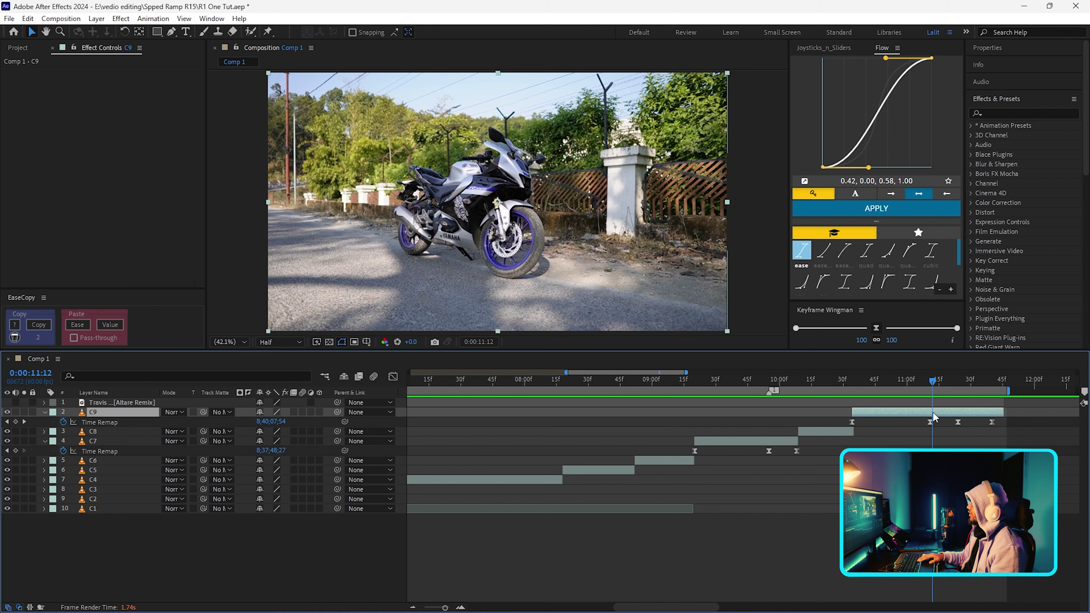
left_click_drag(935, 384, 931, 394)
key("space")
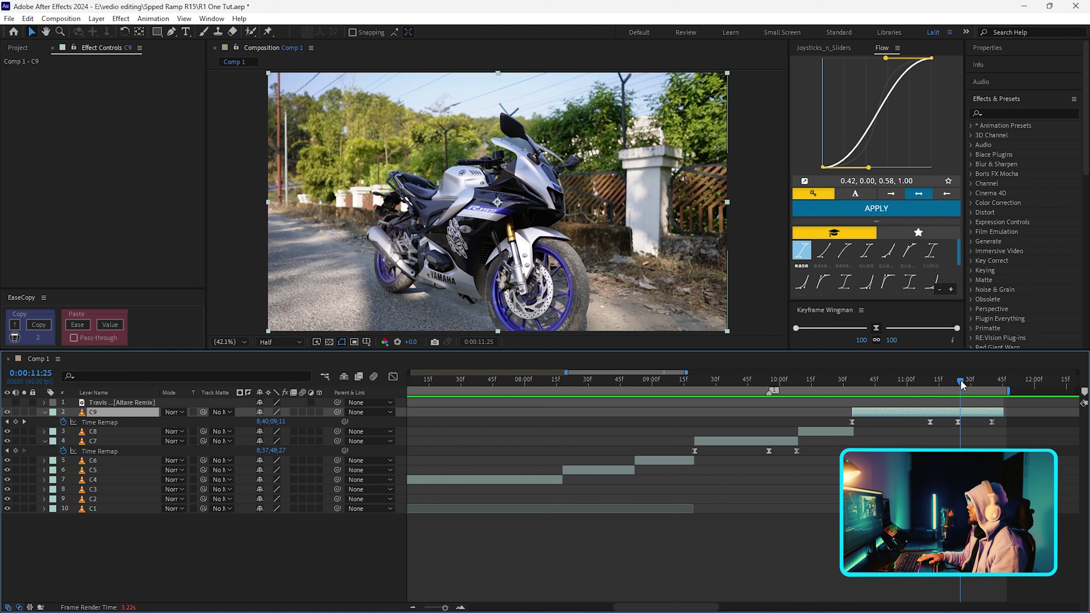
Preview the C7 and C9 ramps from 9:18, then zoom out and return to 4:14.
left_click_drag(961, 380, 691, 393)
key("space")
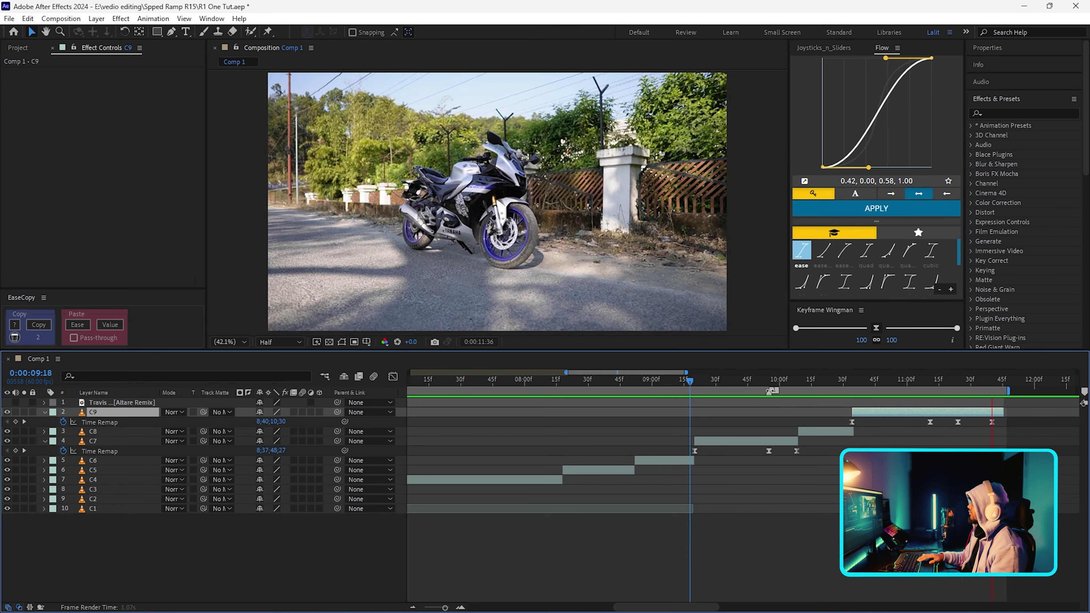
key("space")
key("minus")
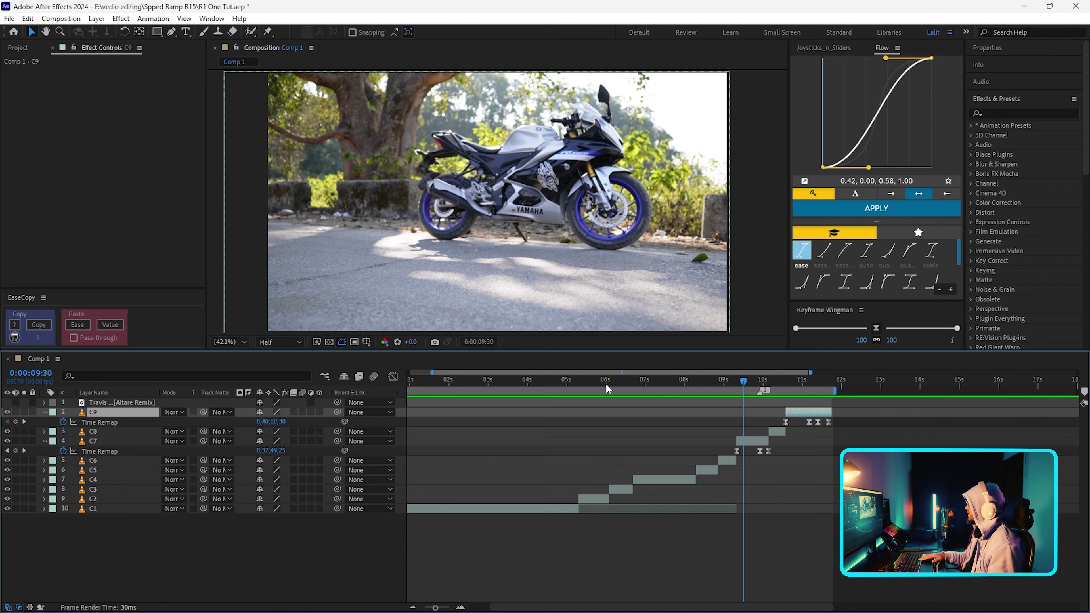
left_click_drag(753, 380, 537, 384)
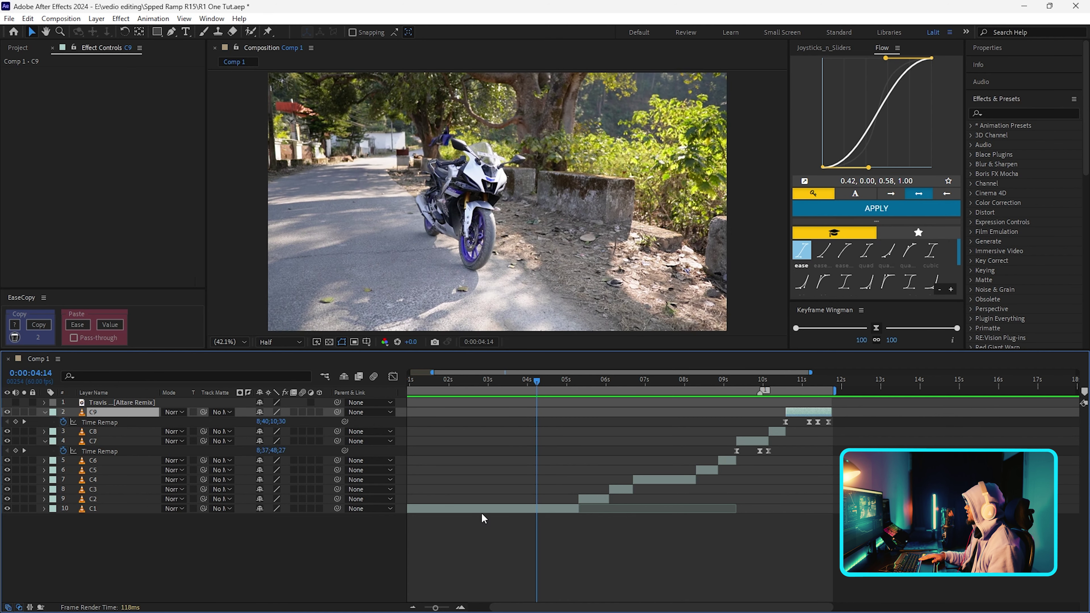
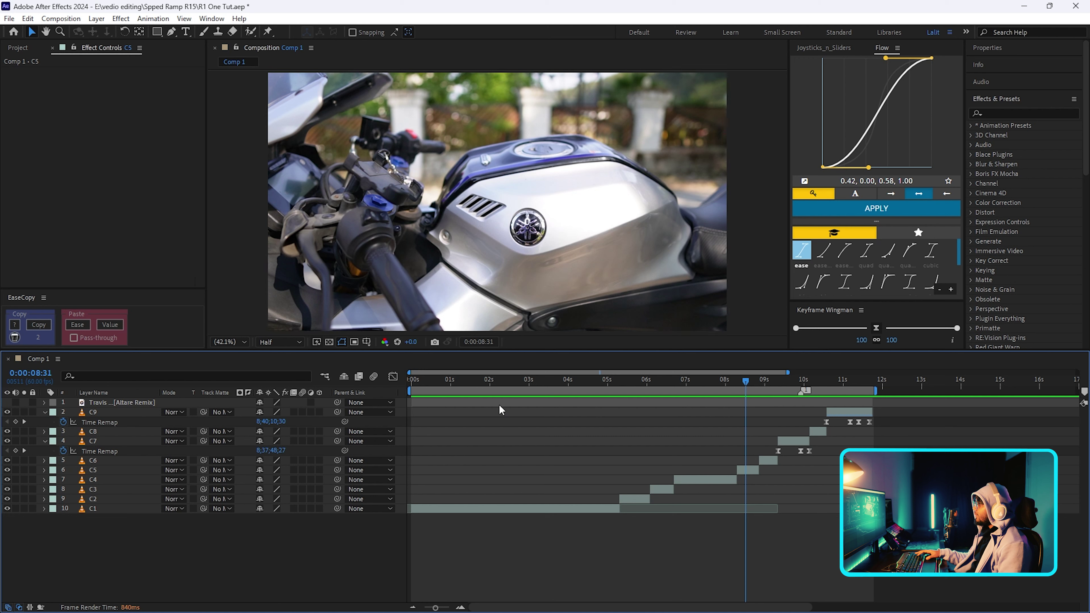
Duplicate the C5 layer as C10 and move to C10's first frame.
left_click(742, 470)
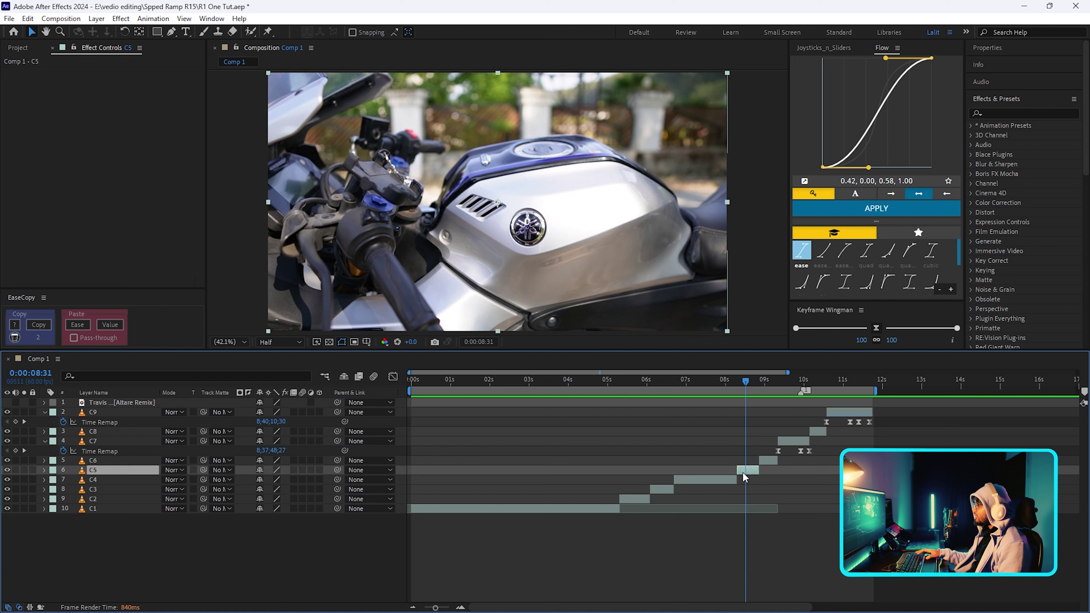
key("ctrl+d")
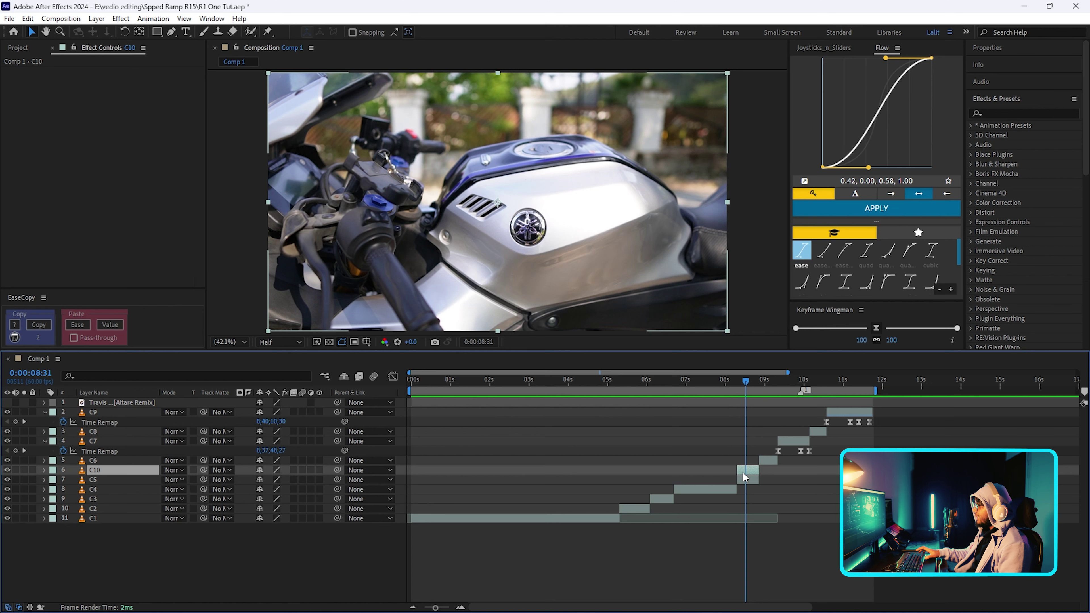
key("semicolon")
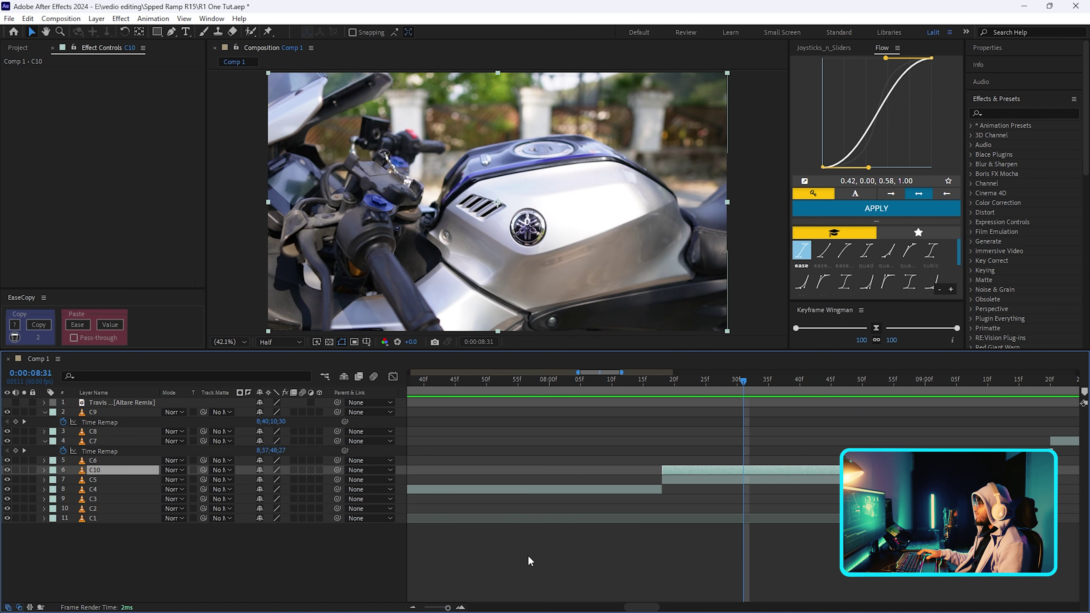
left_click_drag(668, 381, 662, 381)
Draw an elliptical mask around the Yamaha logo and refit it to the emblem's rim and width.
left_click_drag(157, 31, 210, 53)
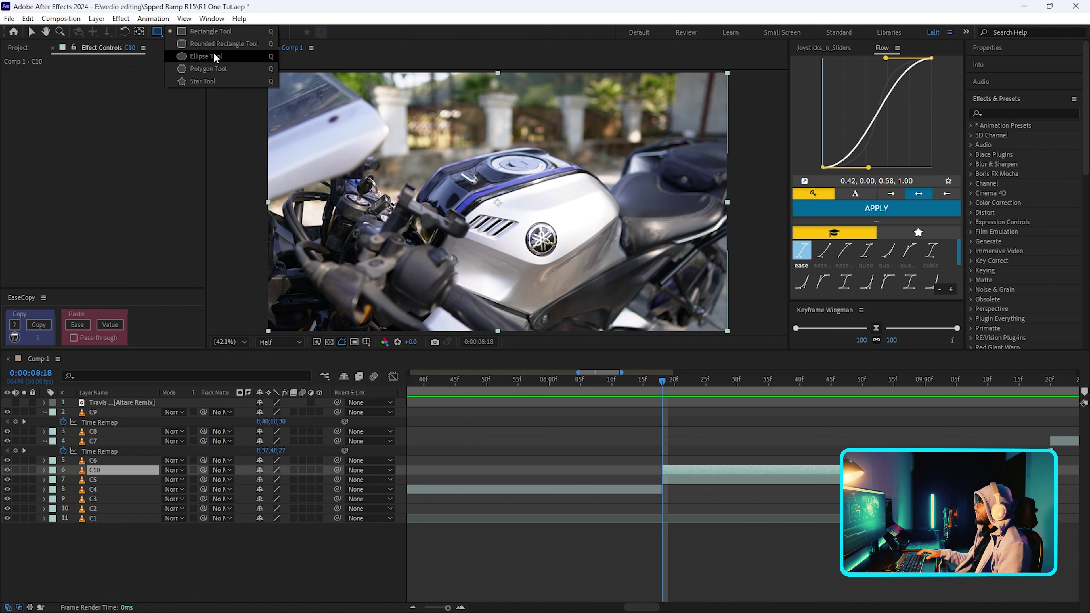
scroll(545, 258, "up", 5)
left_click_drag(445, 132, 625, 309)
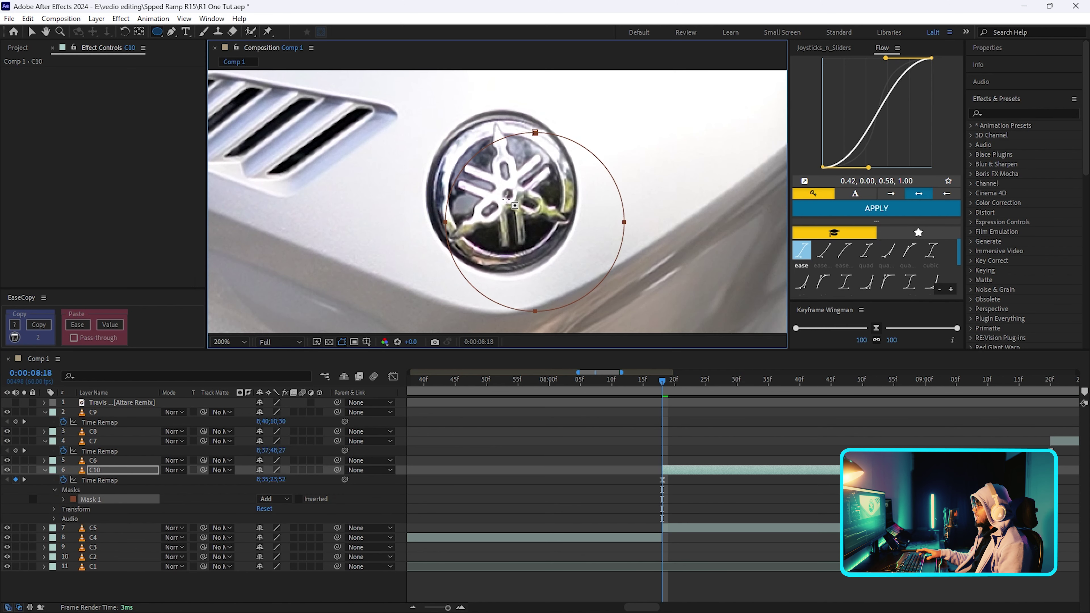
key("v")
left_click_drag(511, 155, 482, 126)
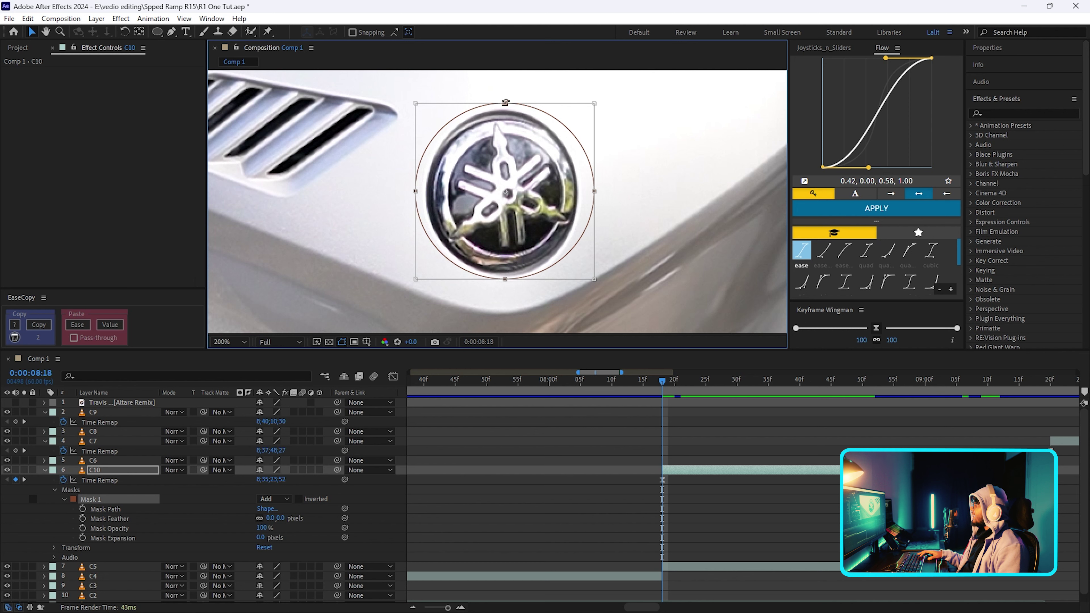
left_click_drag(505, 103, 505, 117)
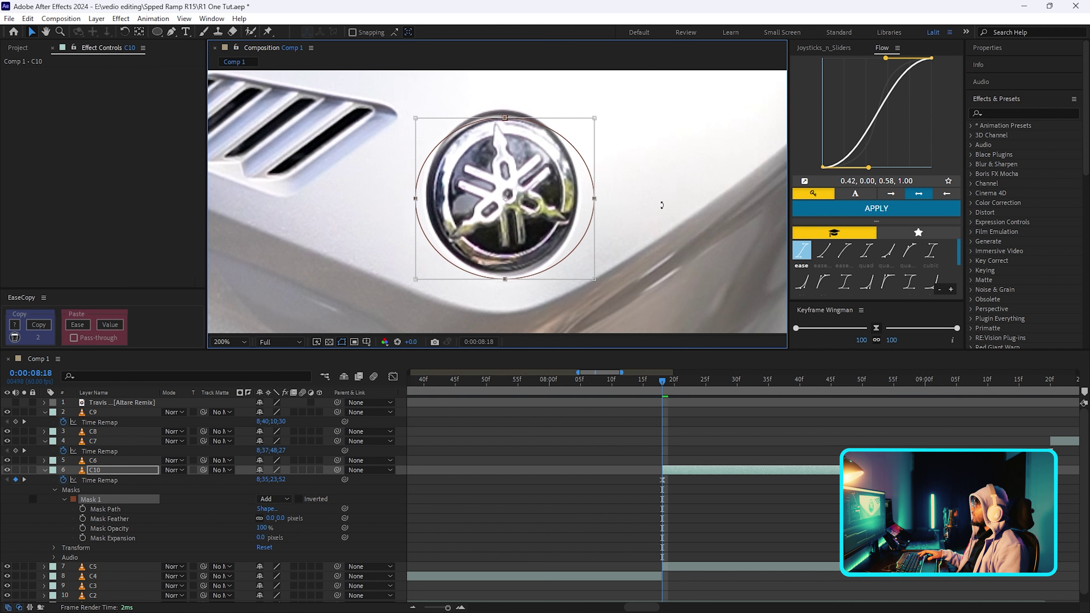
left_click_drag(595, 200, 579, 197)
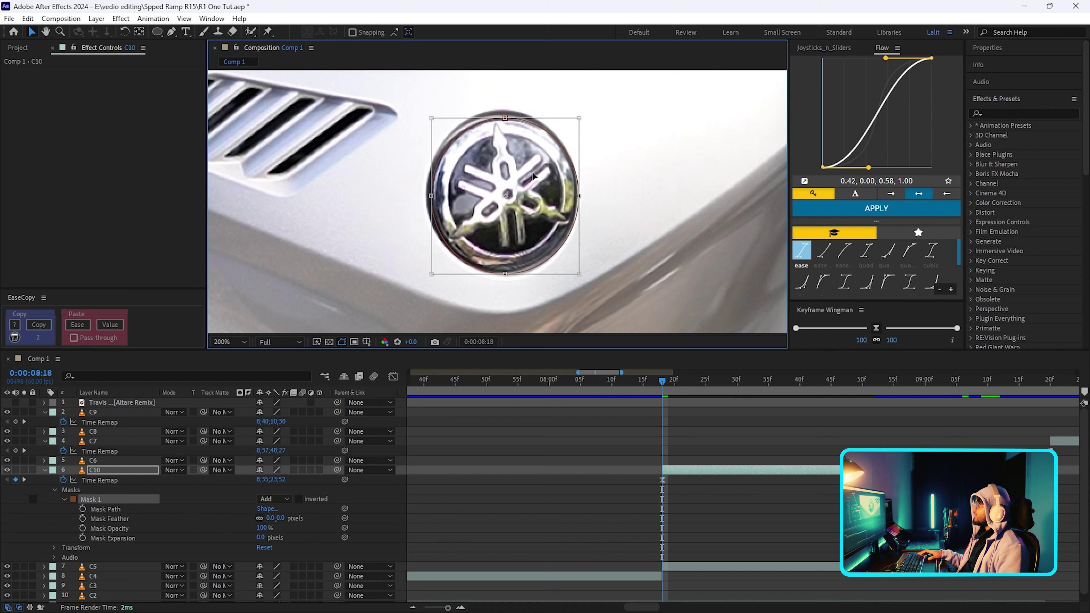
Track Mask 1 forward through the clip and touch up the tracked mask shape.
left_click(986, 202)
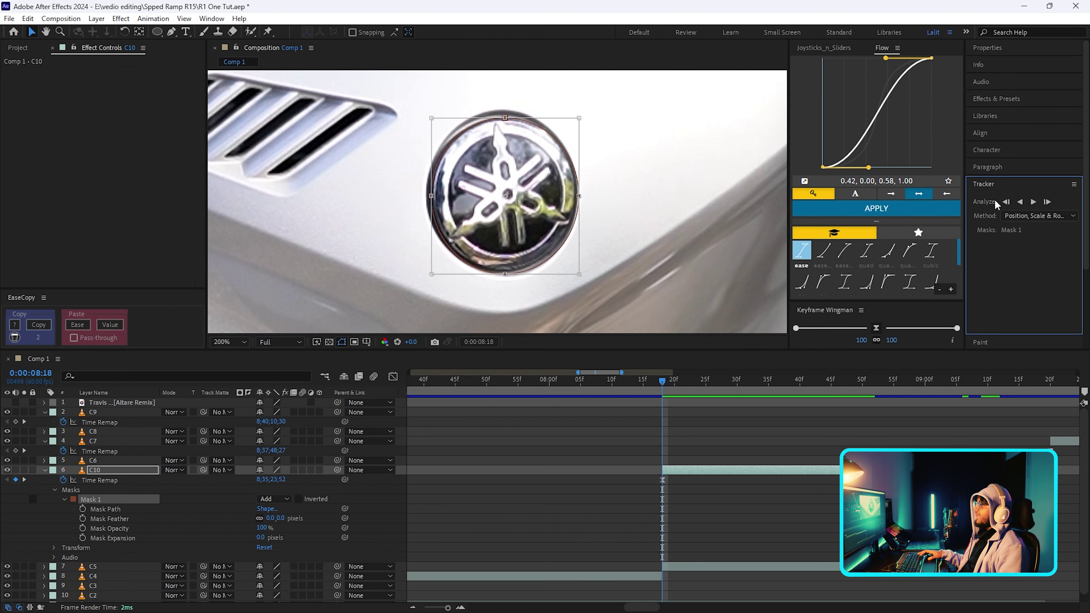
left_click(1033, 202)
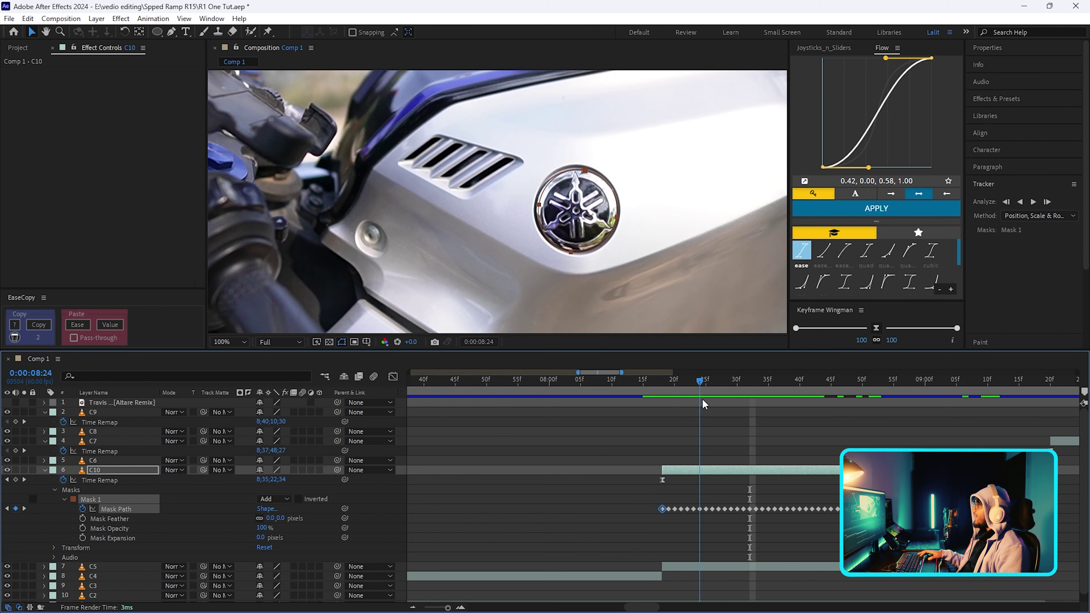
key("Page_Up")
key("Page_Up")
key("Page_Up")
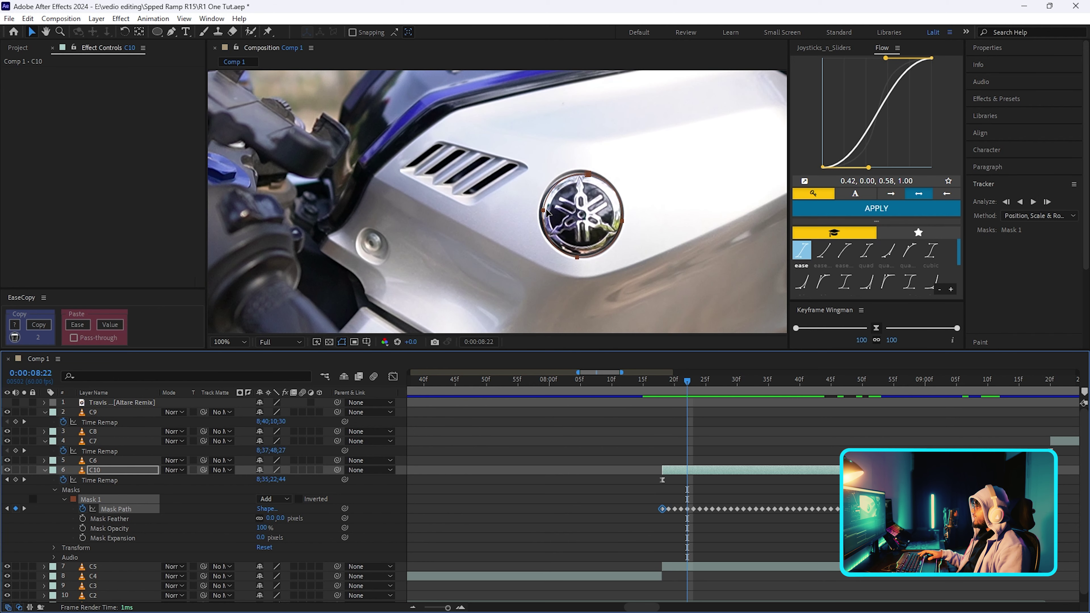
double_click(544, 214)
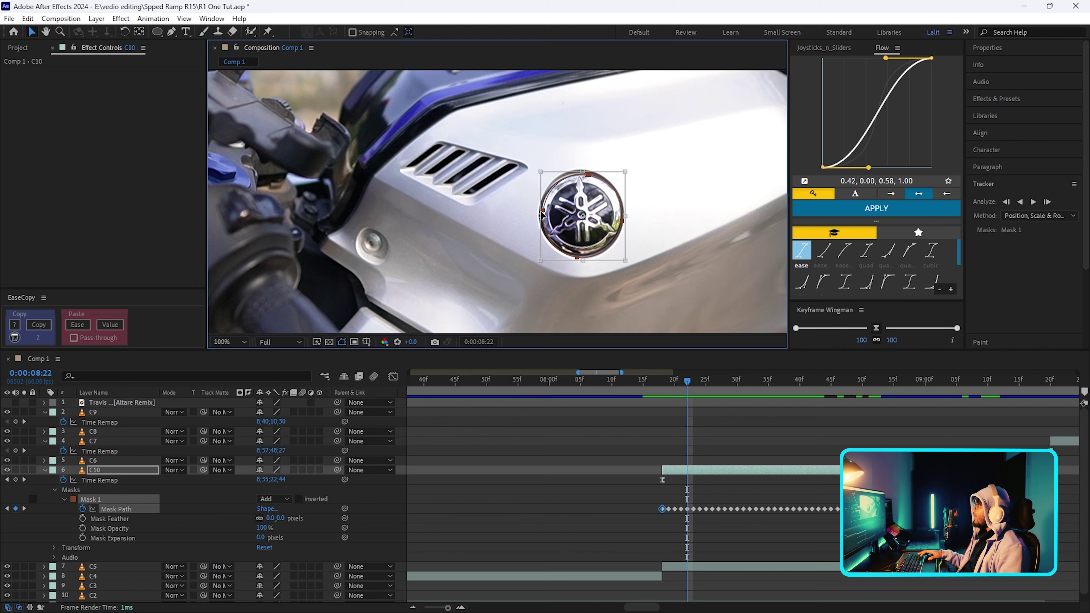
scroll(541, 224, "up", 3)
scroll(562, 204, "down", 1)
left_click(701, 468)
key("Page_Down")
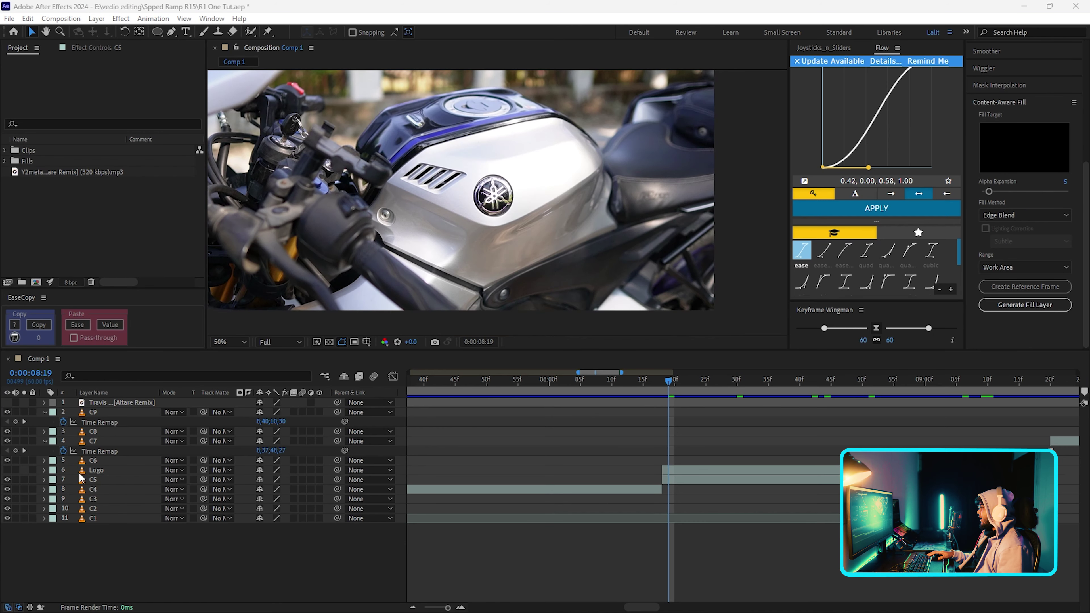
Toggle the C5 and Logo layers' visibility to check the isolated emblem, then select C5.
left_click(7, 479)
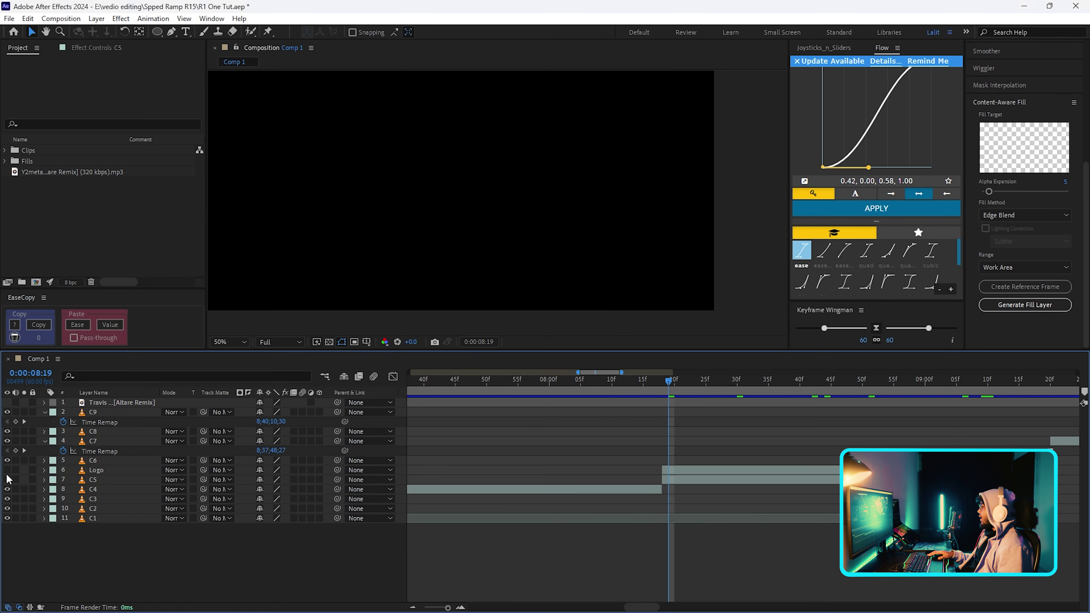
left_click(7, 470)
left_click(7, 470)
left_click(7, 471)
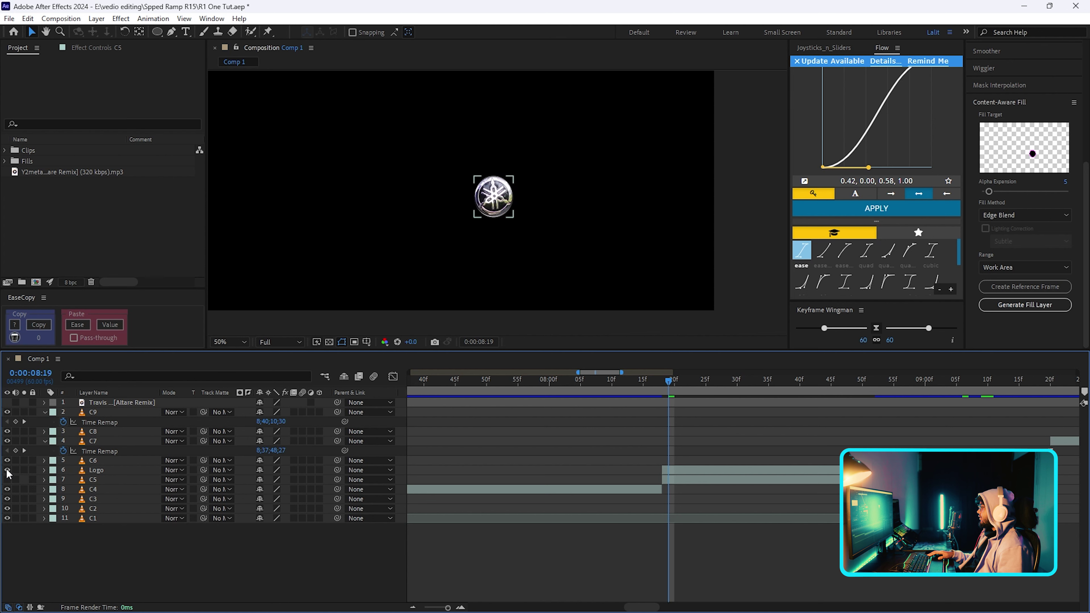
left_click(6, 480)
left_click(116, 478)
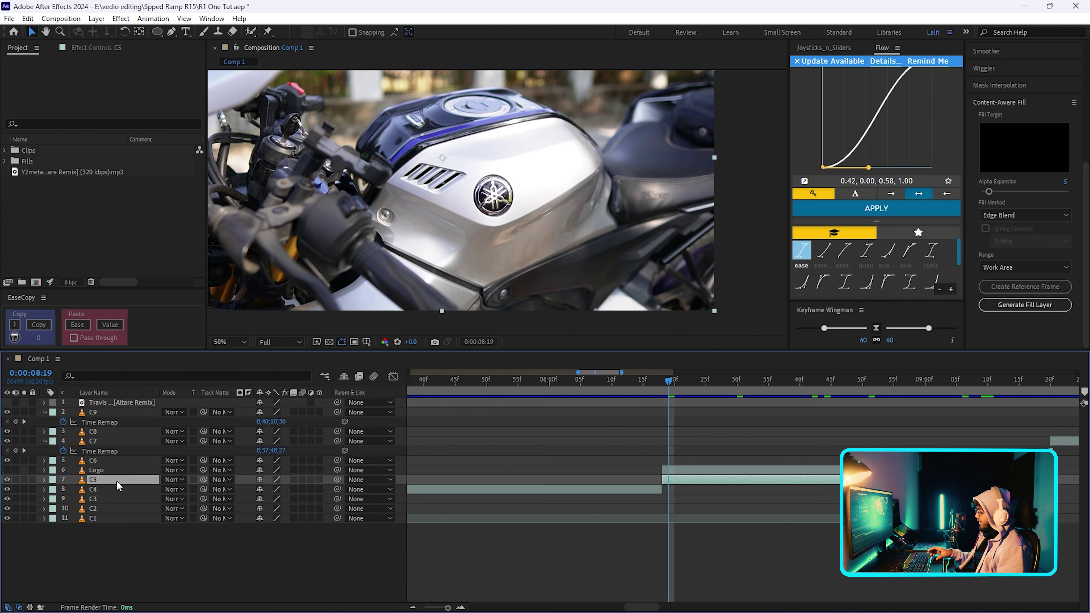
Duplicate C5 as a new C10 and draw an elliptical mask fitted over the logo.
key("ctrl+d")
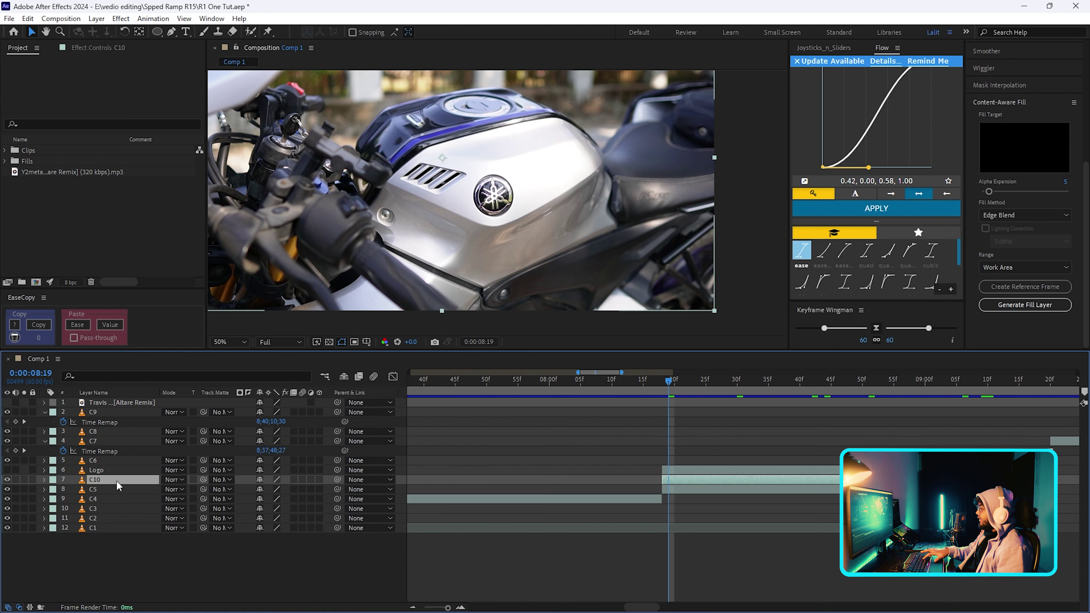
left_click_drag(677, 377, 664, 378)
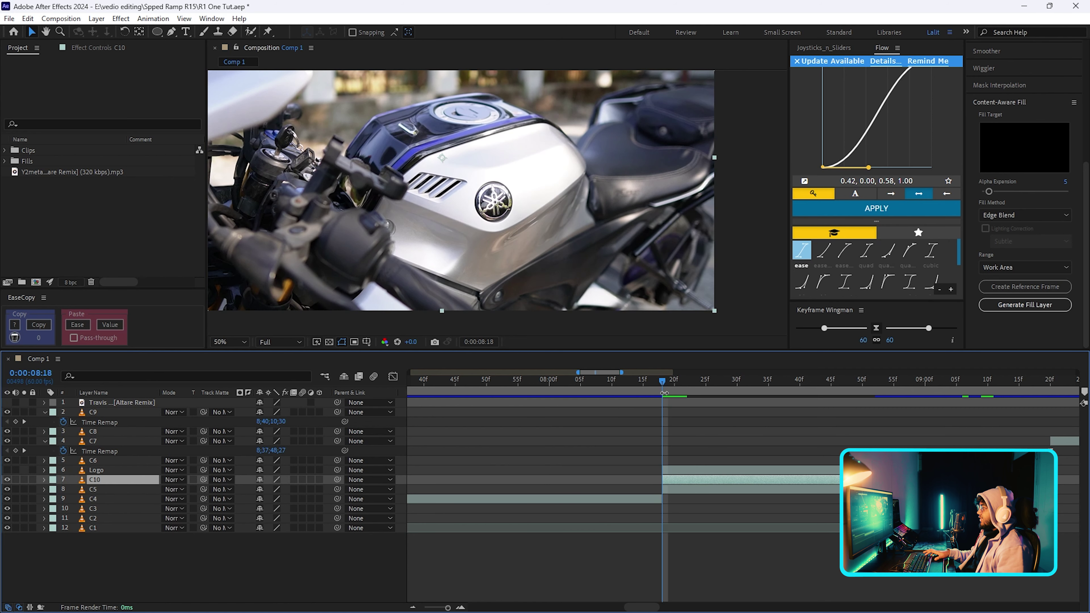
scroll(499, 210, "up", 1)
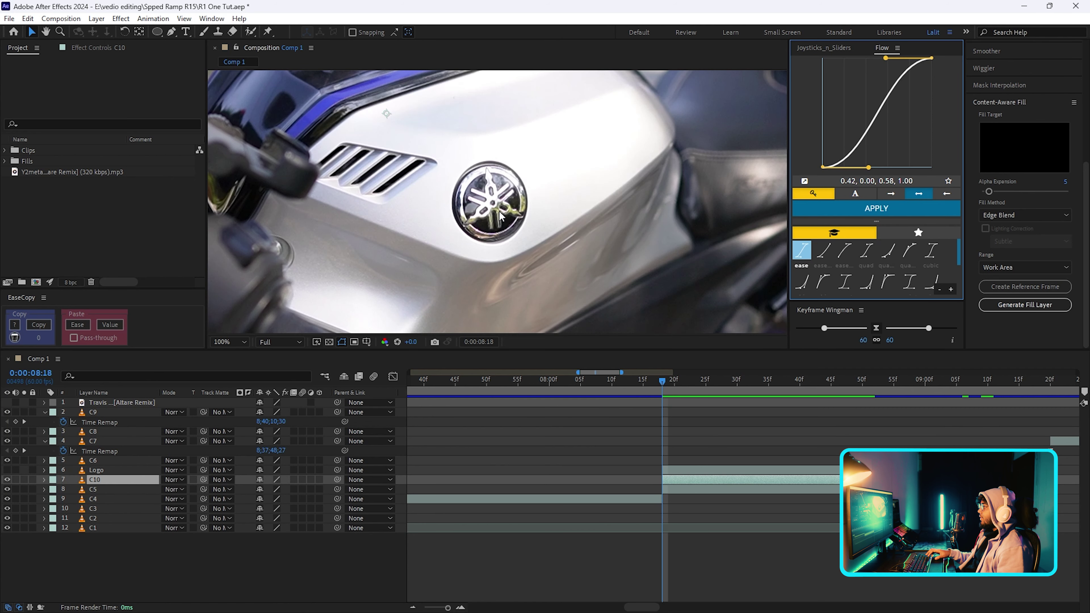
scroll(560, 202, "up", 1)
left_click(157, 32)
left_click_drag(429, 142, 578, 291)
key("v")
left_click_drag(504, 291, 487, 277)
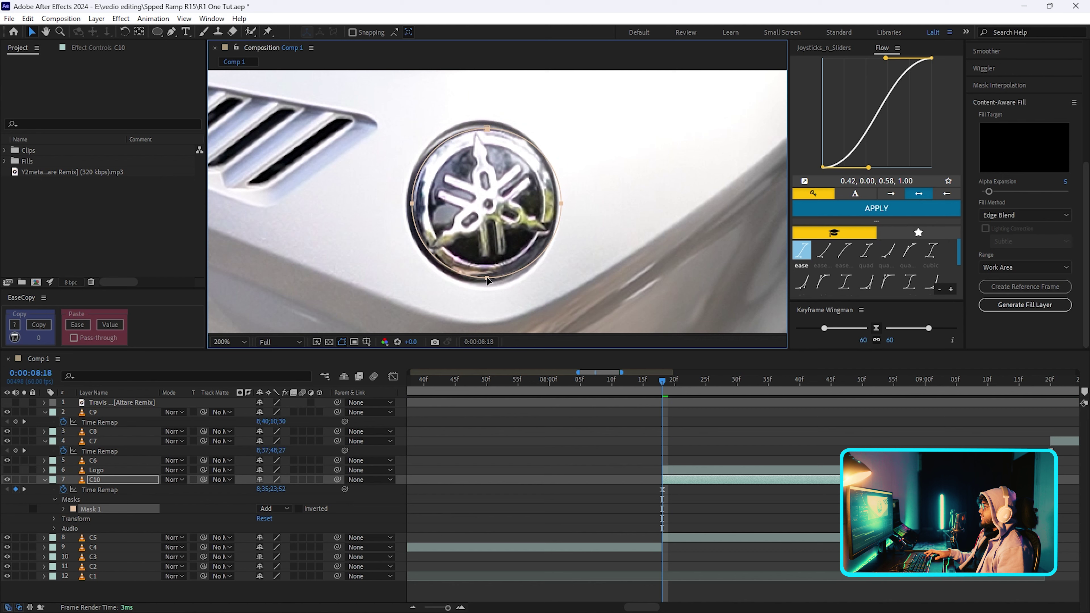
Track the new mask, hide the C5 footage layer, and invert the C10 logo mask.
scroll(1020, 68, "up", 5)
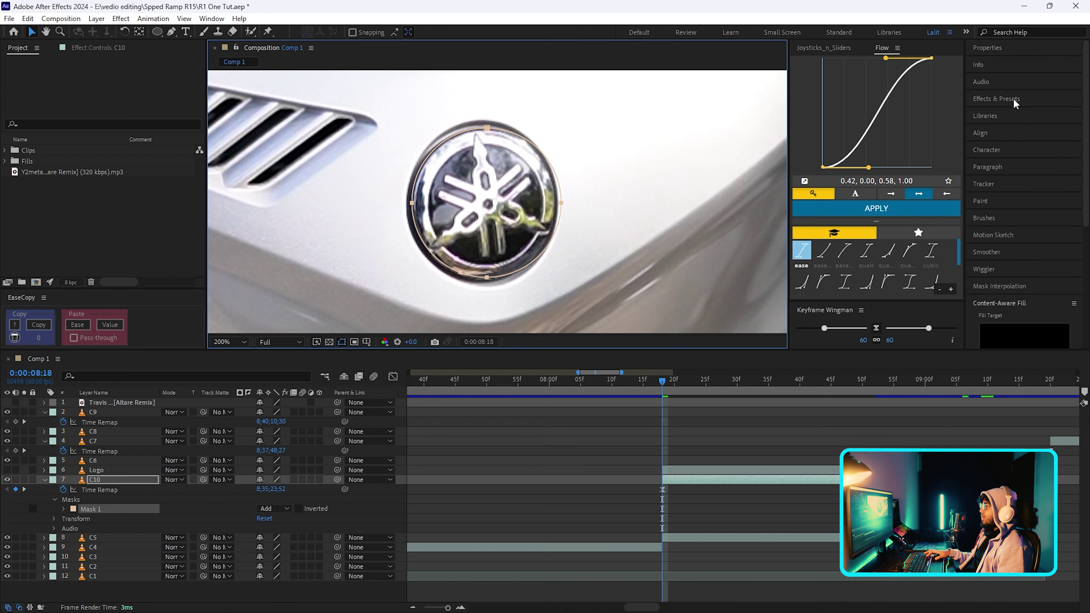
left_click(983, 183)
scroll(419, 246, "down", 4)
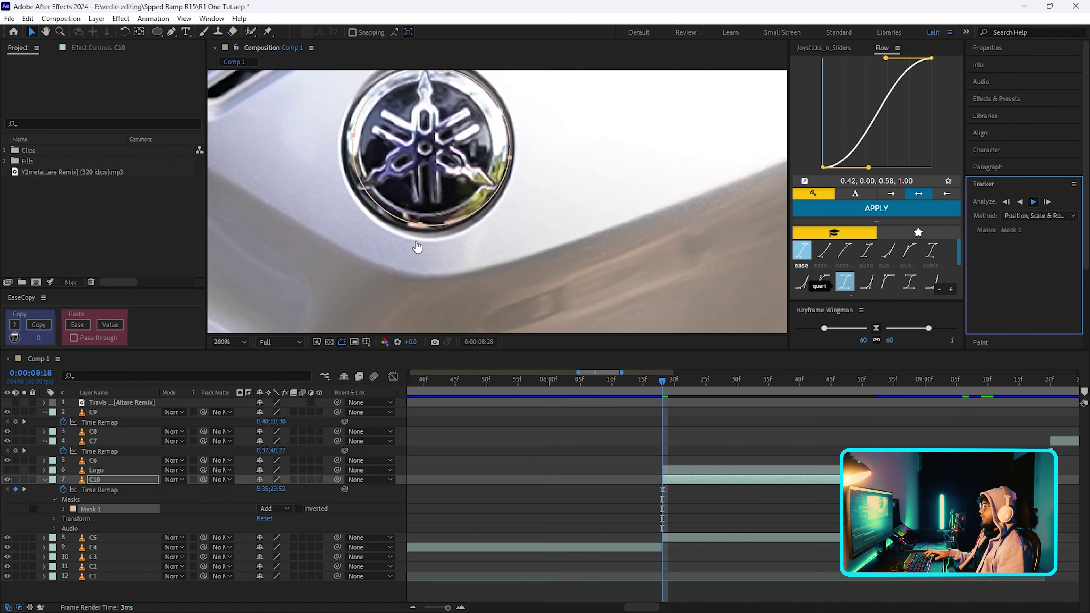
left_click(7, 537)
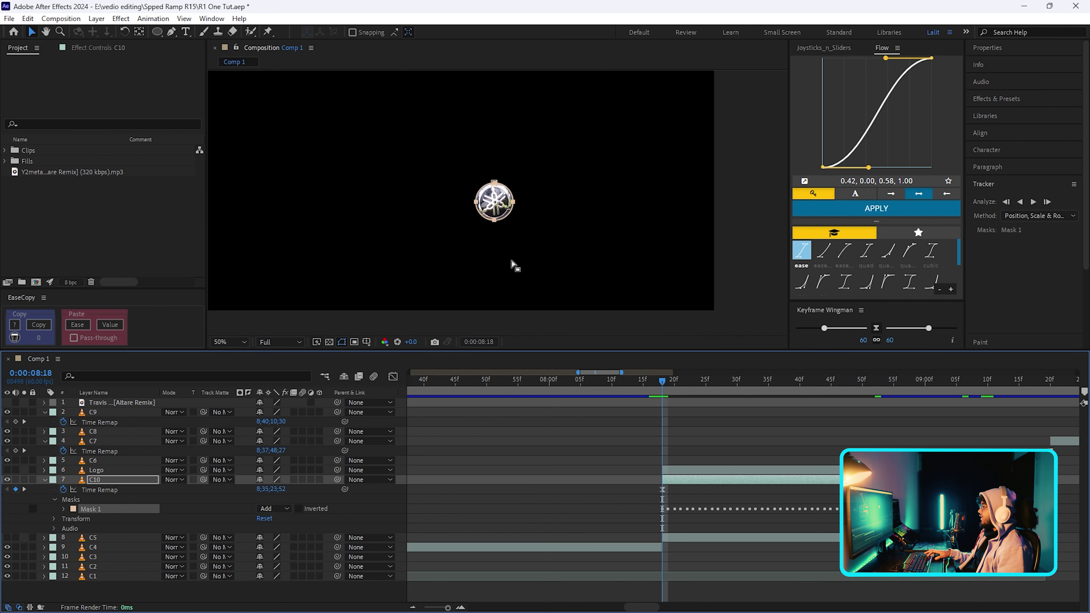
left_click(299, 508)
Set C10's Mask 1 expansion to 15 px and feather to 8 px.
scroll(494, 195, "up", 2)
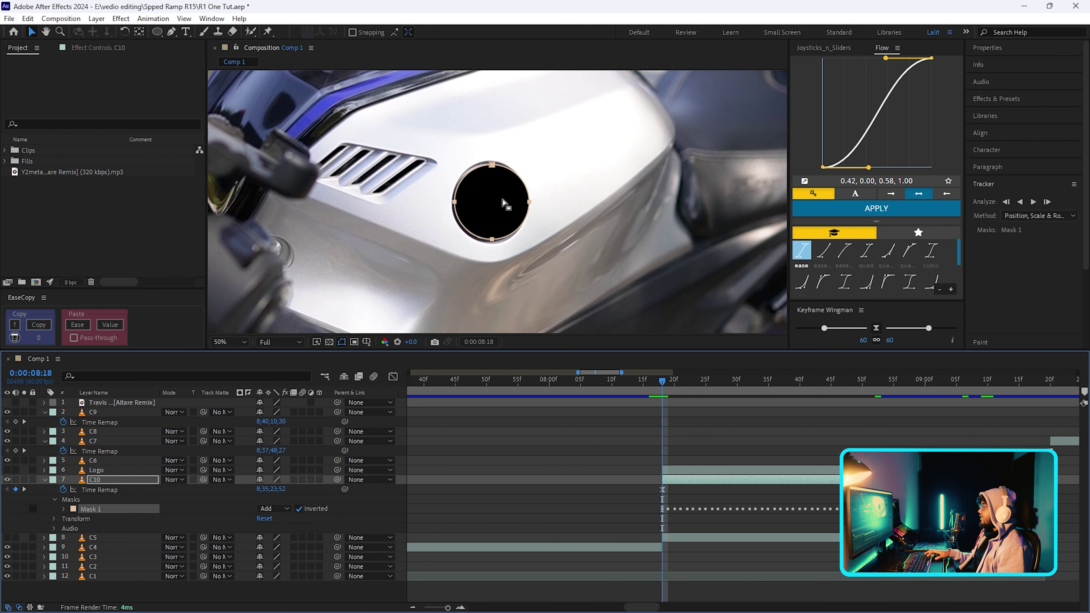
scroll(506, 204, "down", 1)
scroll(506, 204, "up", 3)
left_click(63, 509)
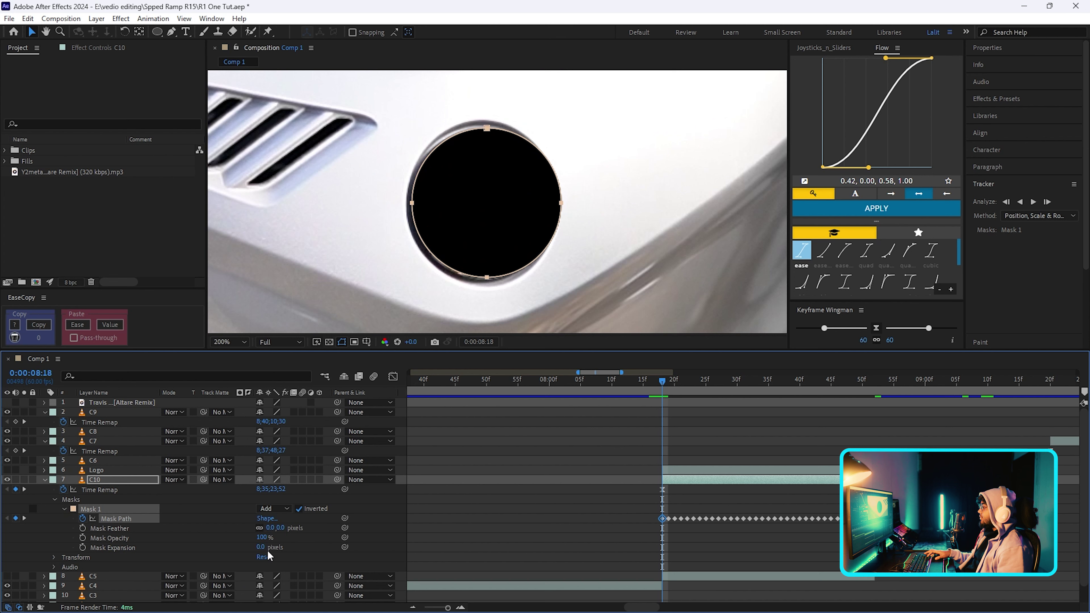
left_click_drag(260, 546, 322, 527)
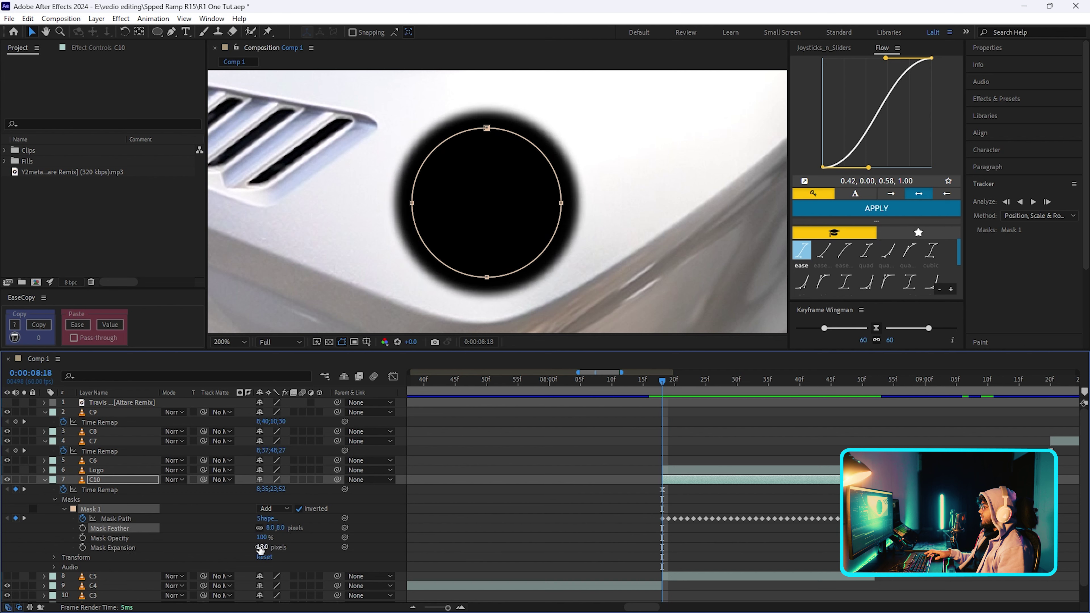
Generate an Edge Blend content-aware fill layer from the Content-Aware Fill panel, then inspect the result.
left_click(212, 18)
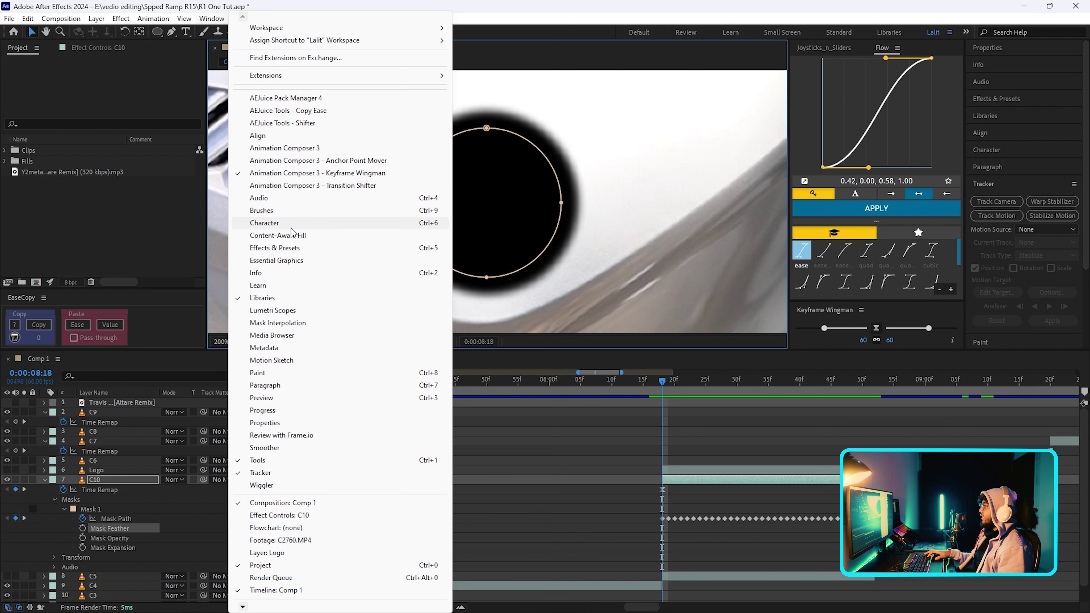
left_click(296, 236)
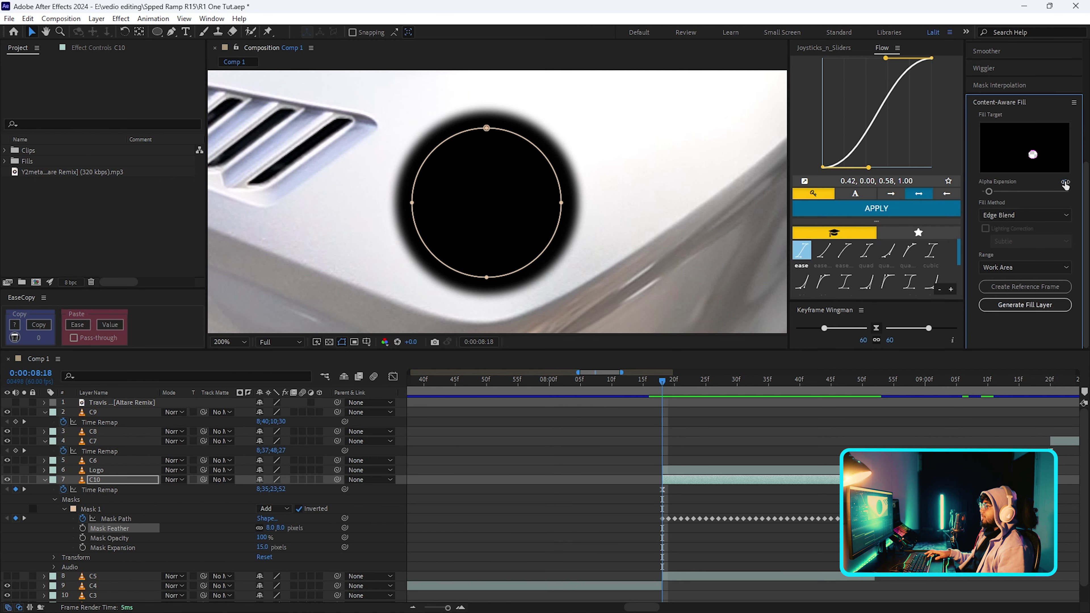
left_click(1029, 215)
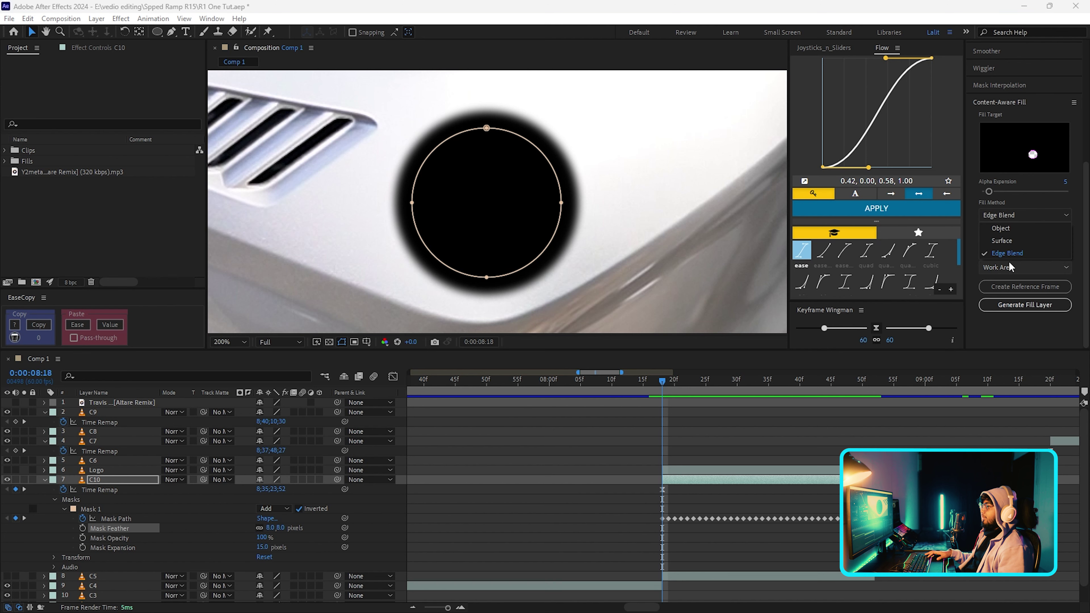
left_click(1010, 255)
key("comma")
key("comma")
key("comma")
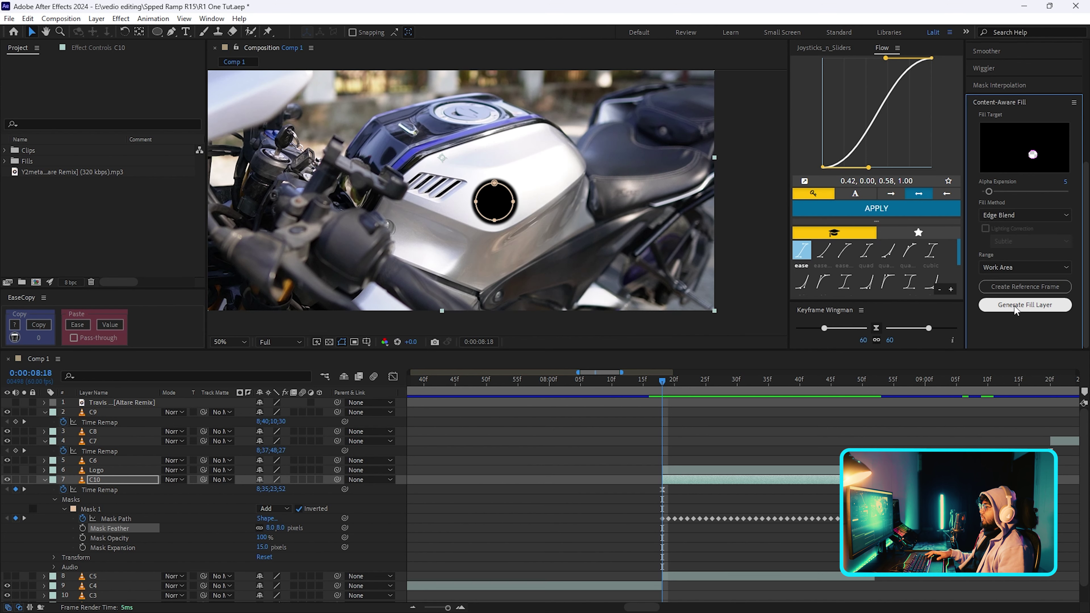
left_click(1013, 305)
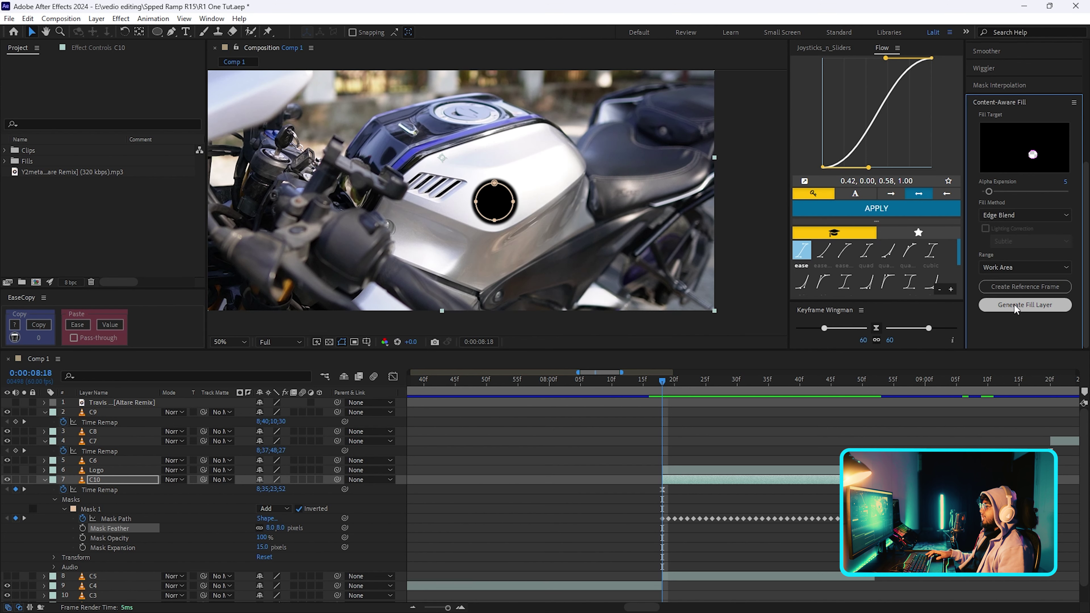
key("period")
key("period")
key("period")
key("comma")
key("comma")
key("comma")
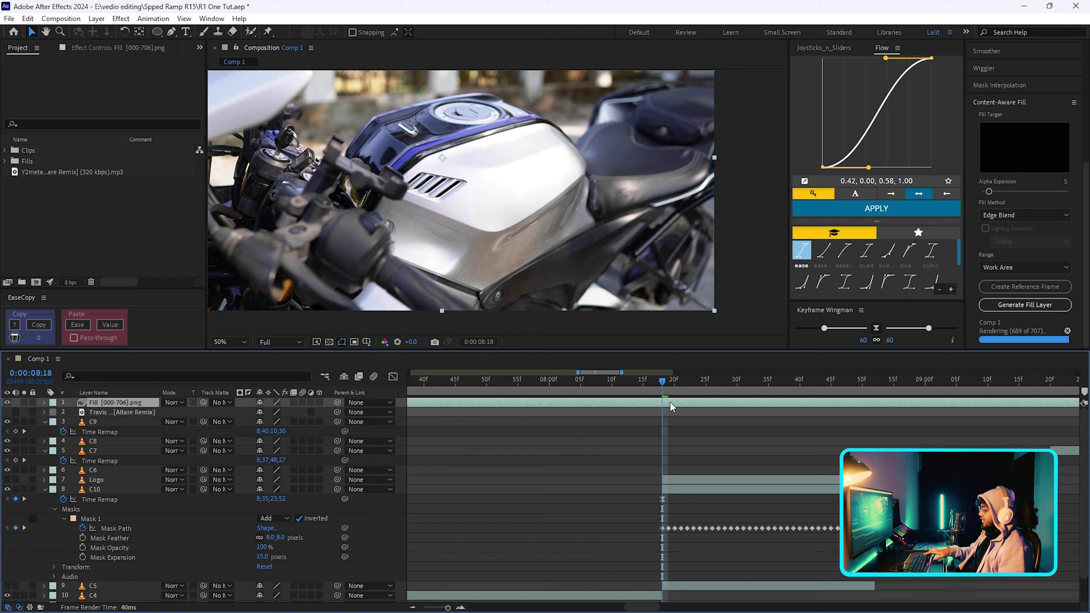
Delete the older fill layer and move Fill [000-706].png 2 just below the Logo layer.
left_click(626, 414)
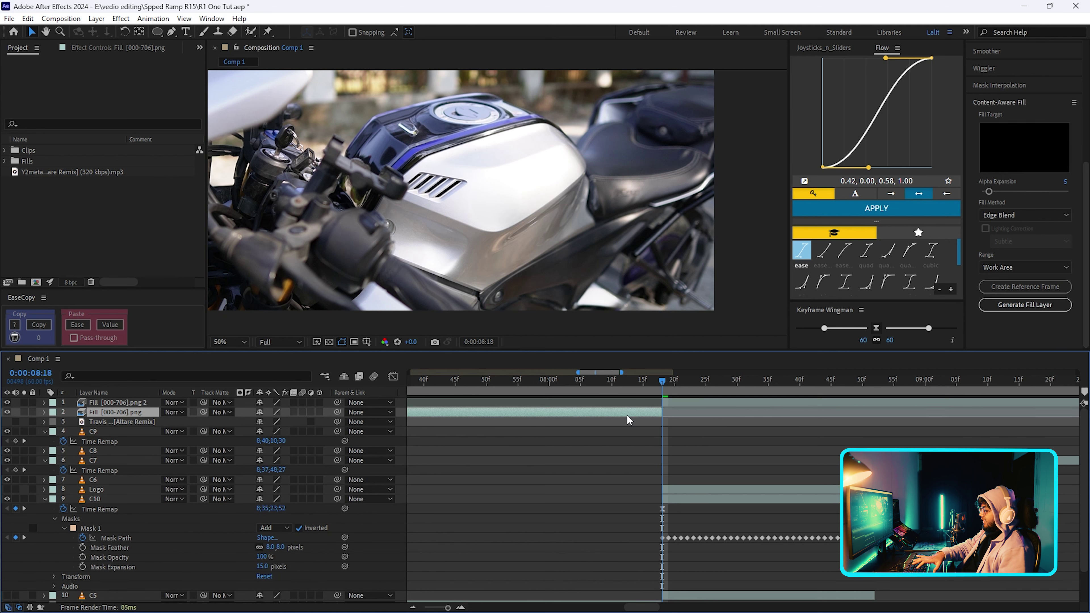
key("Delete")
left_click_drag(722, 379, 875, 379)
left_click(112, 403)
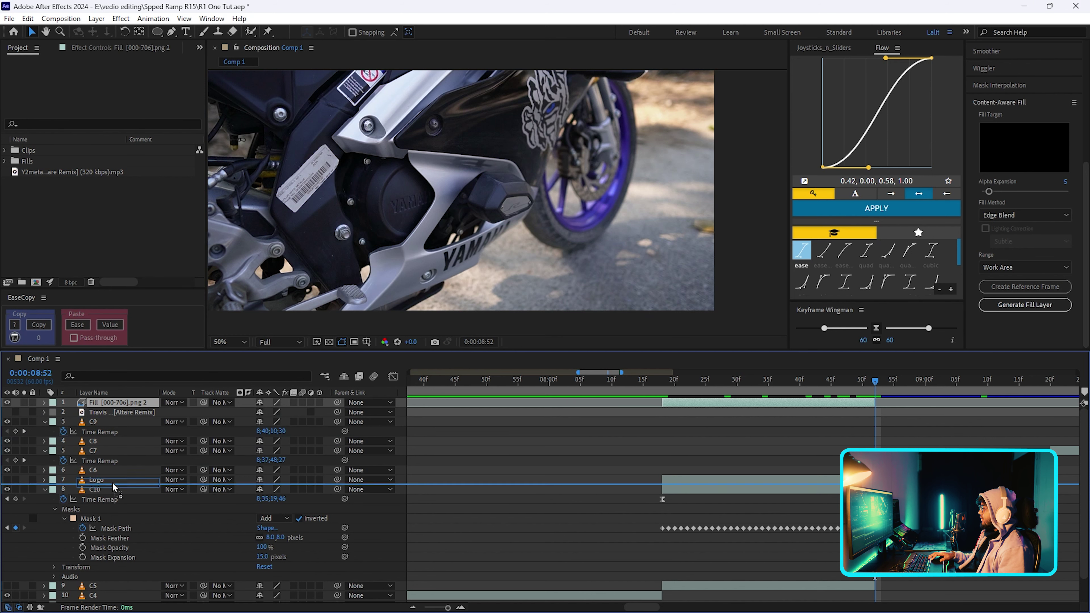
left_click_drag(112, 471, 113, 483)
Toggle the fill layer to compare, then select the Logo layer at 08:35.
key("i")
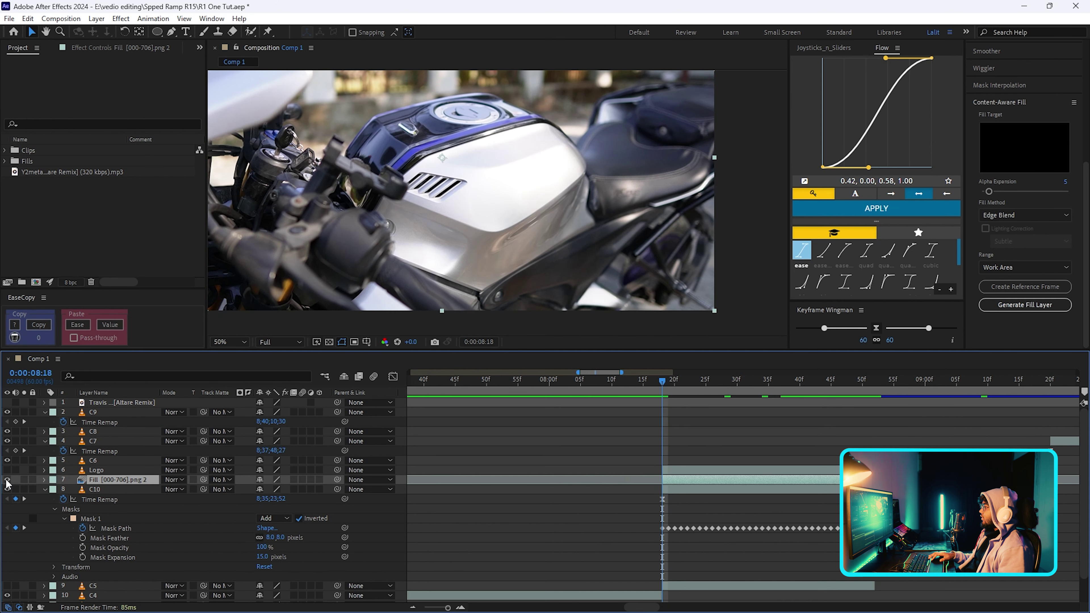
left_click(7, 479)
left_click(7, 479)
left_click(7, 479)
left_click(8, 480)
left_click(8, 470)
left_click(768, 380)
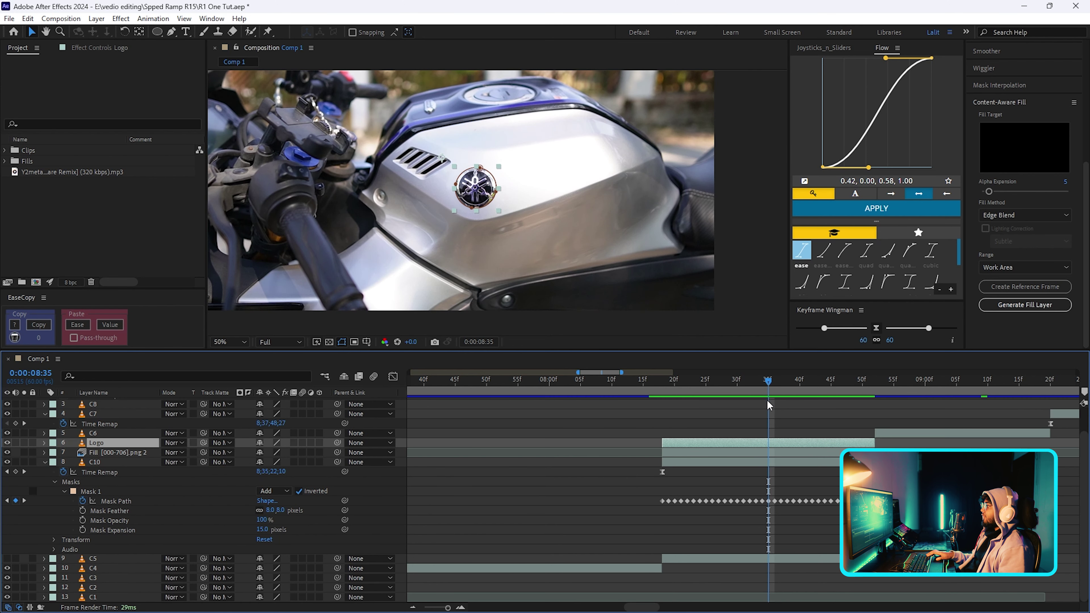
left_click(742, 289)
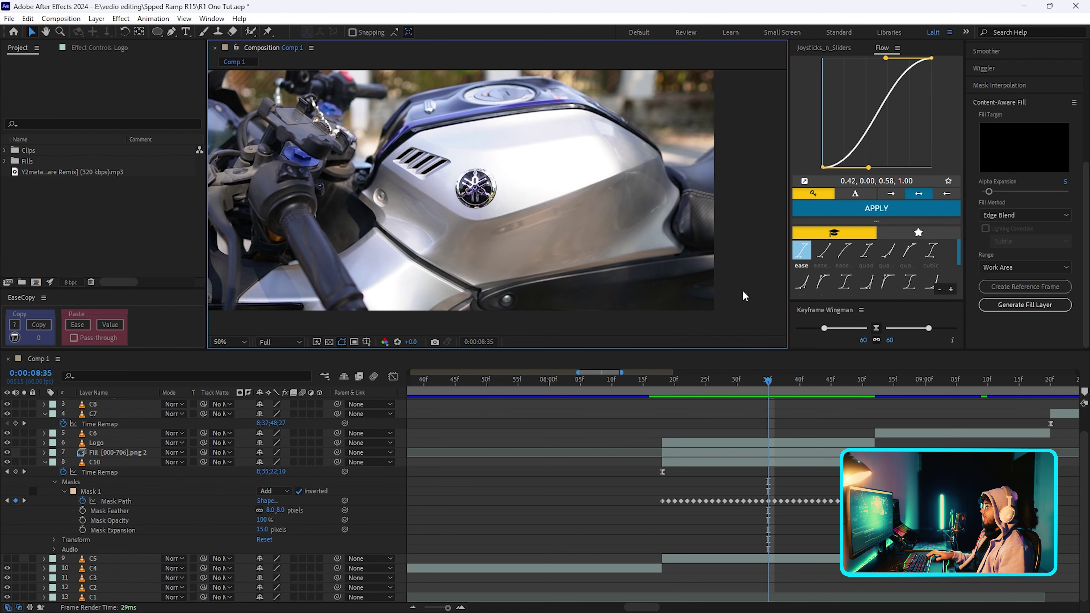
left_click(769, 442)
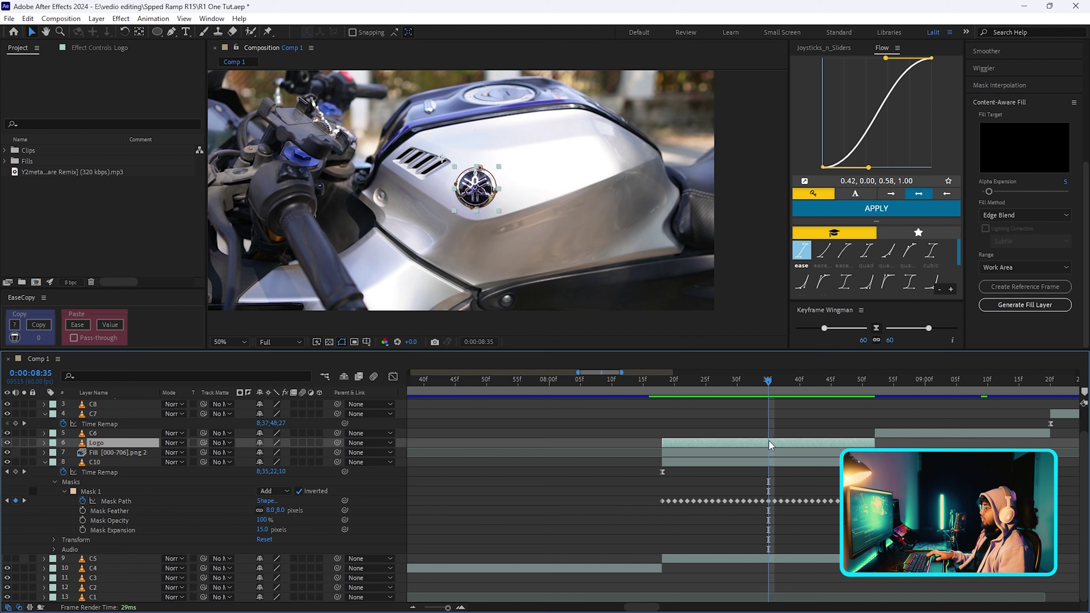
right_click(126, 444)
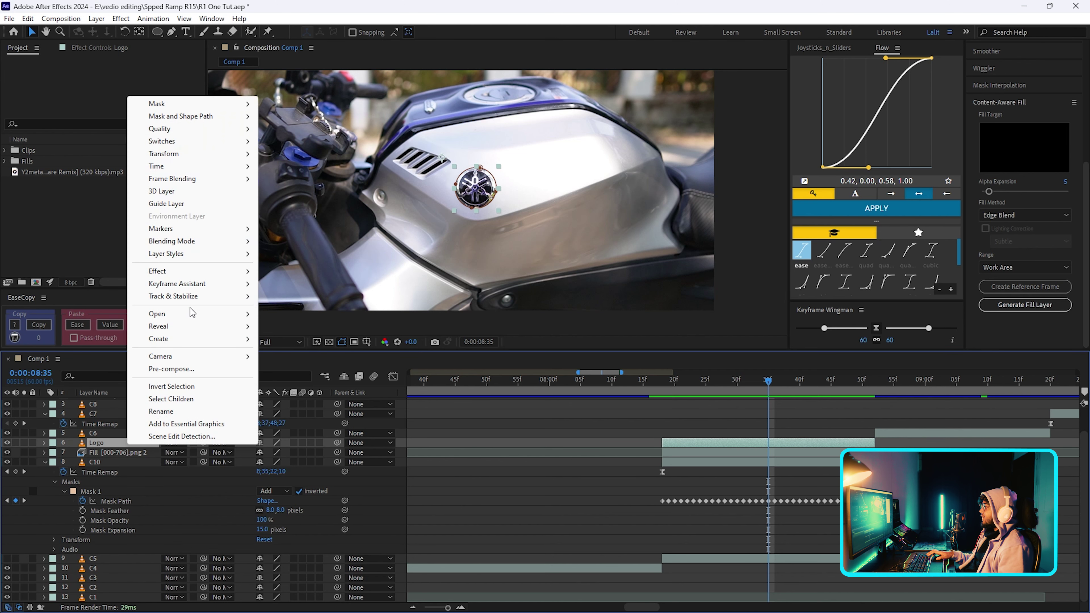
Pre-compose the Logo layer into Logo Comp 1 and make it a freeze frame.
left_click(171, 368)
right_click(704, 442)
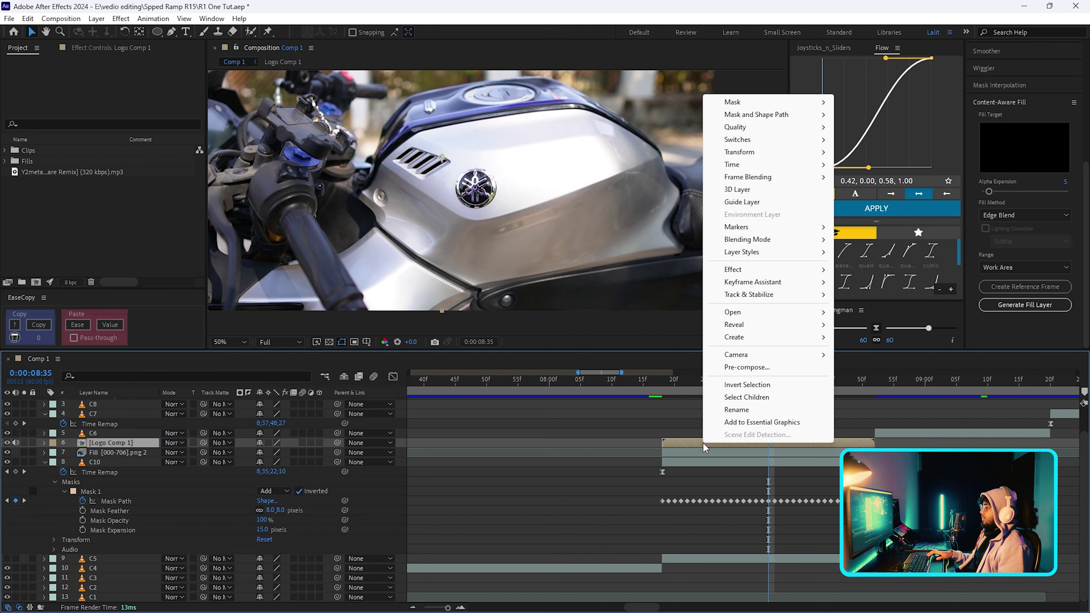
mouse_move(759, 168)
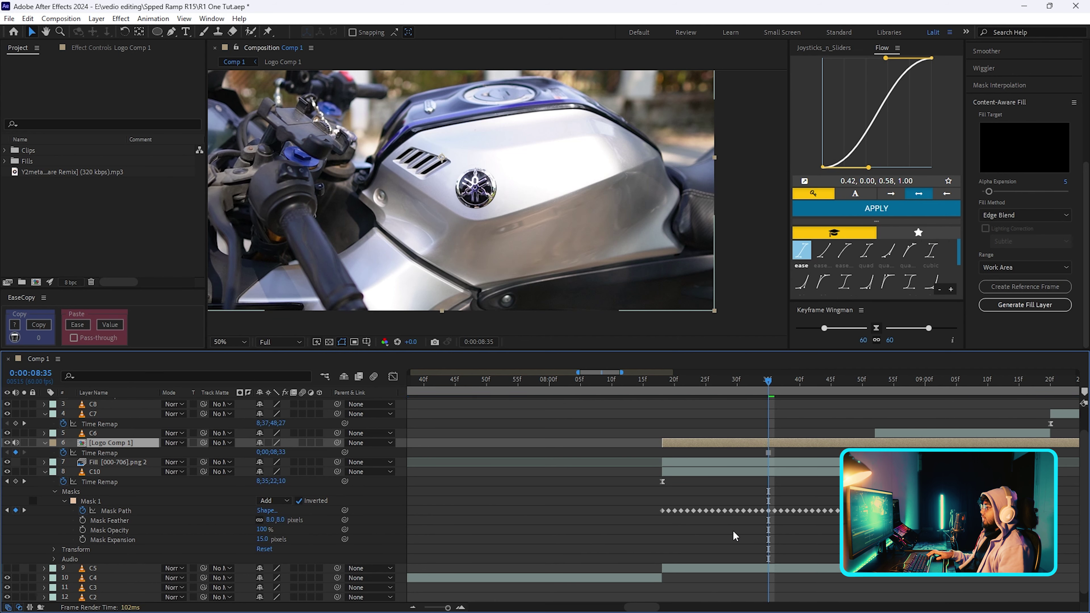
Cut Logo Comp 1 at 08:35, delete the later part, and extend its start back to 08:00.
key("ctrl+shift+d")
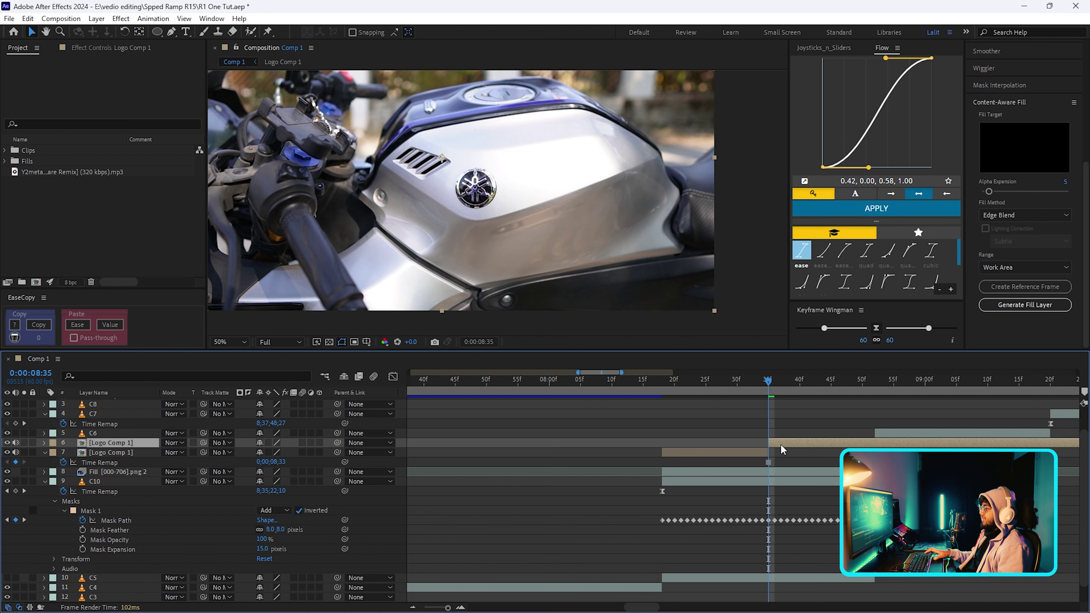
key("Delete")
mouse_move(561, 396)
left_mouse_down()
mouse_move(422, 396)
mouse_move(549, 396)
left_mouse_up()
left_click_drag(662, 442, 543, 441)
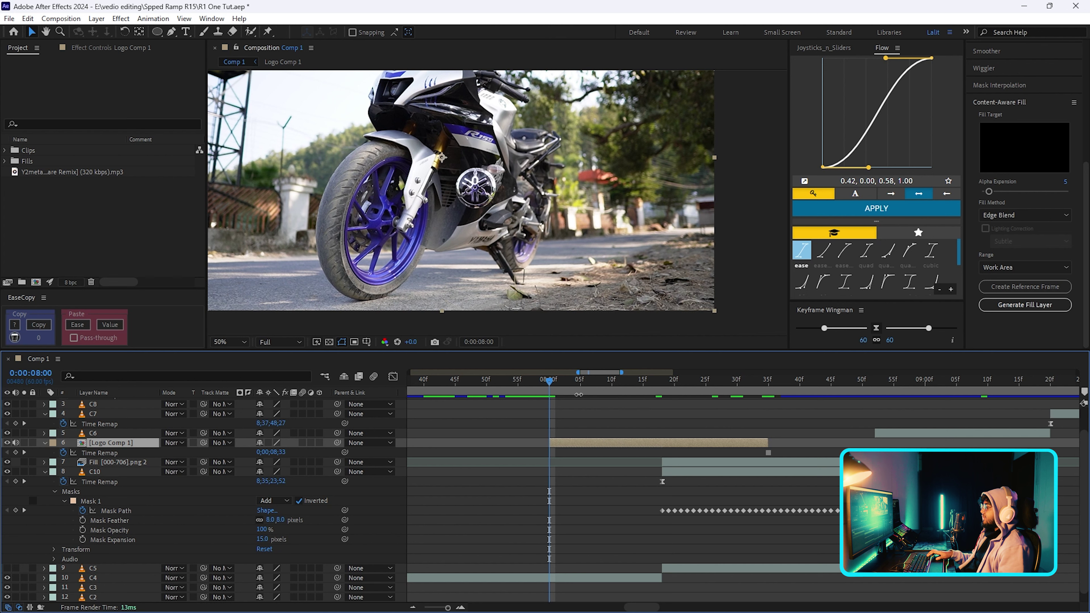
left_click_drag(542, 380, 770, 436)
Split Fill [000-706].png 2 at 08:35 and delete the part after it.
left_click(753, 462)
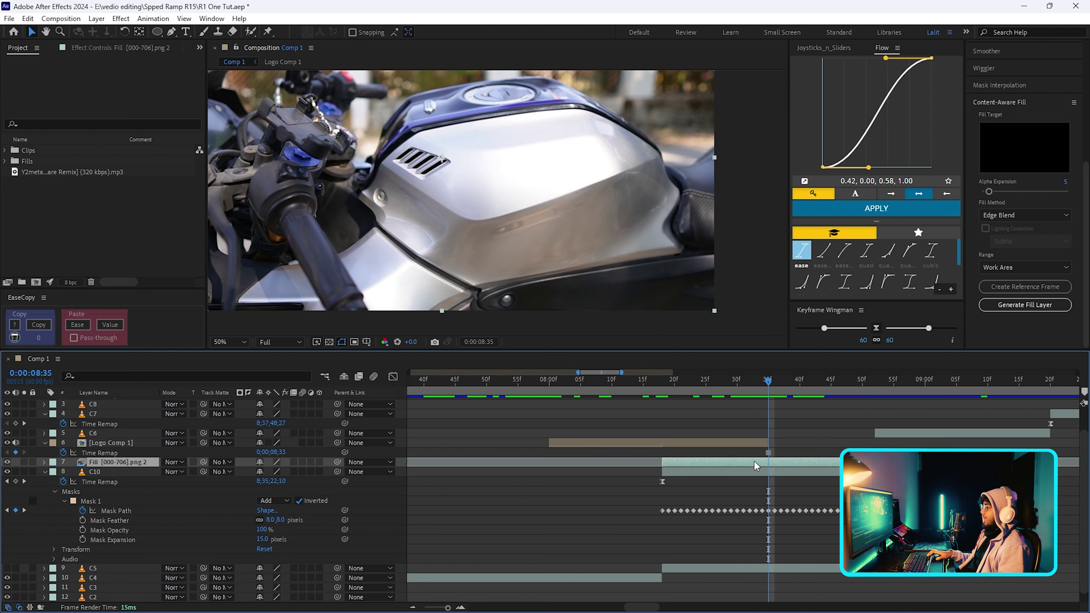
key("ctrl+shift+d")
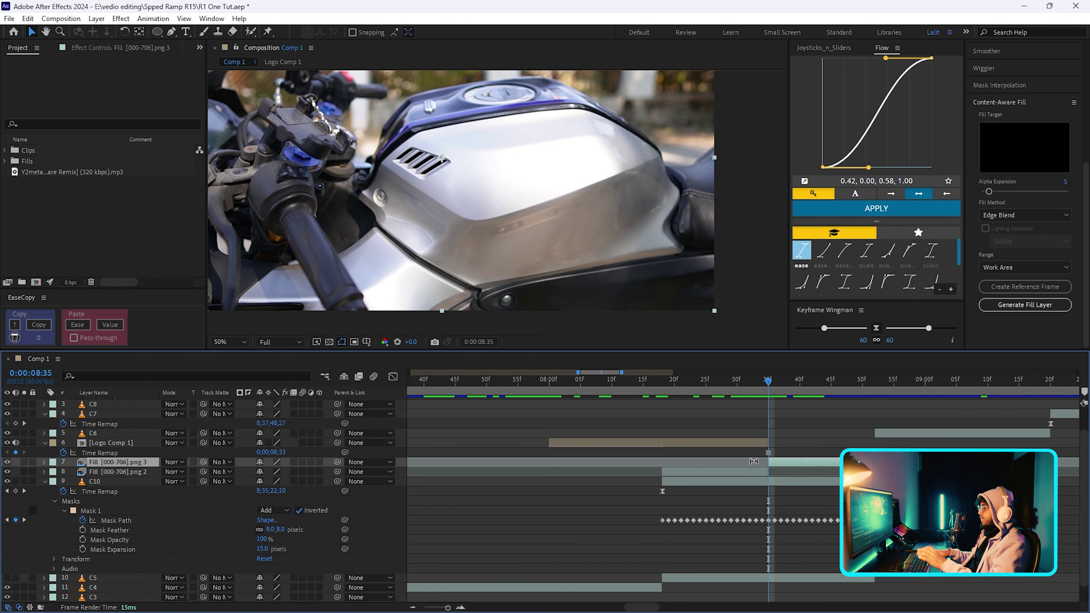
key("Delete")
key("Page_Down")
key("Page_Down")
key("Page_Down")
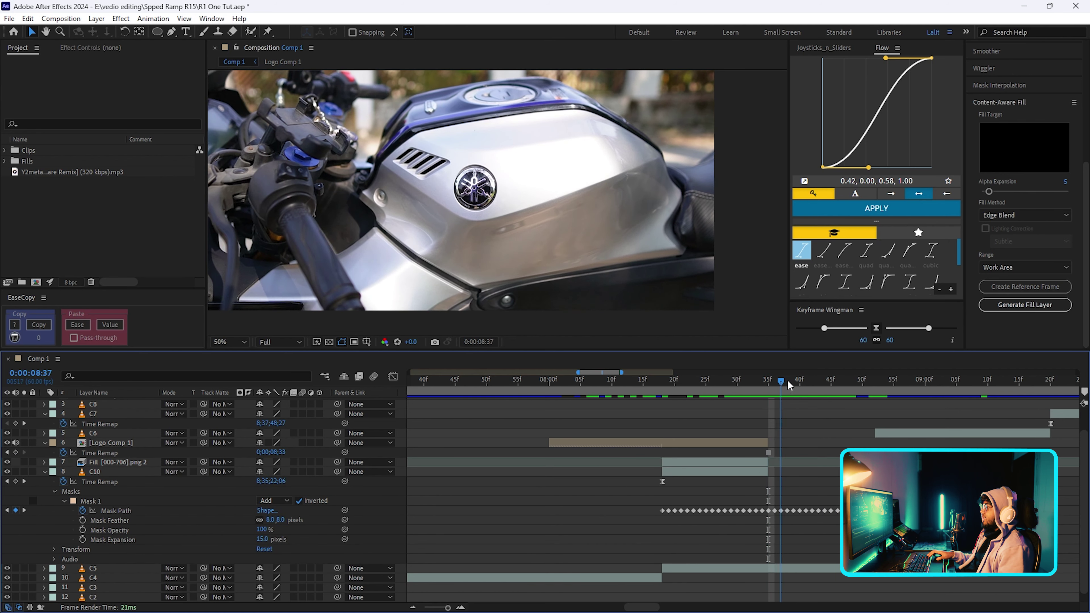
Centre Logo Comp 1's anchor point on the Yamaha badge and make it a 3D layer.
left_click(120, 442)
key("i")
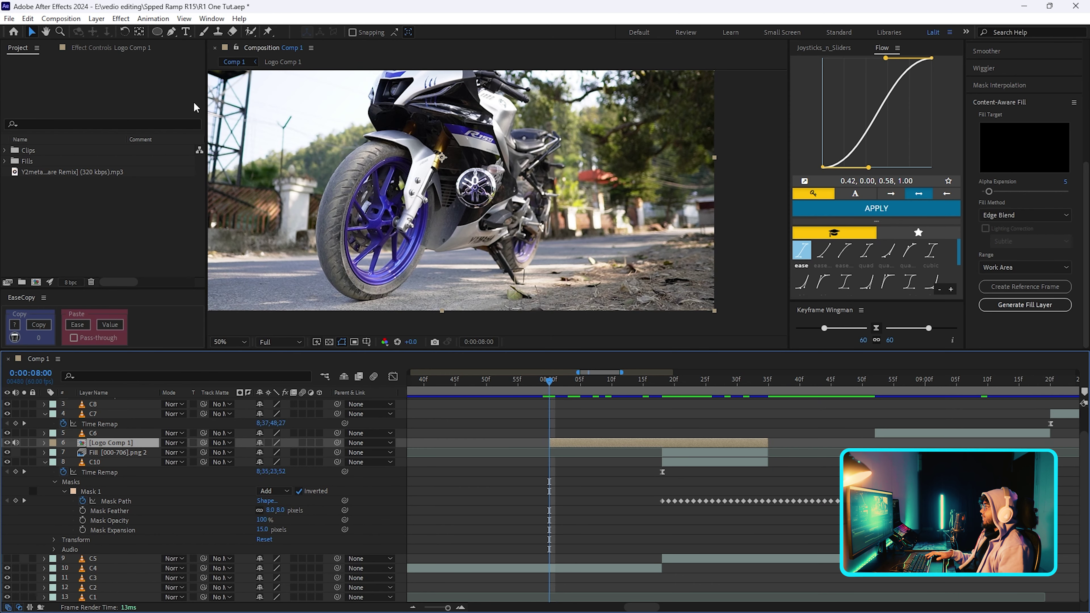
left_click(139, 32)
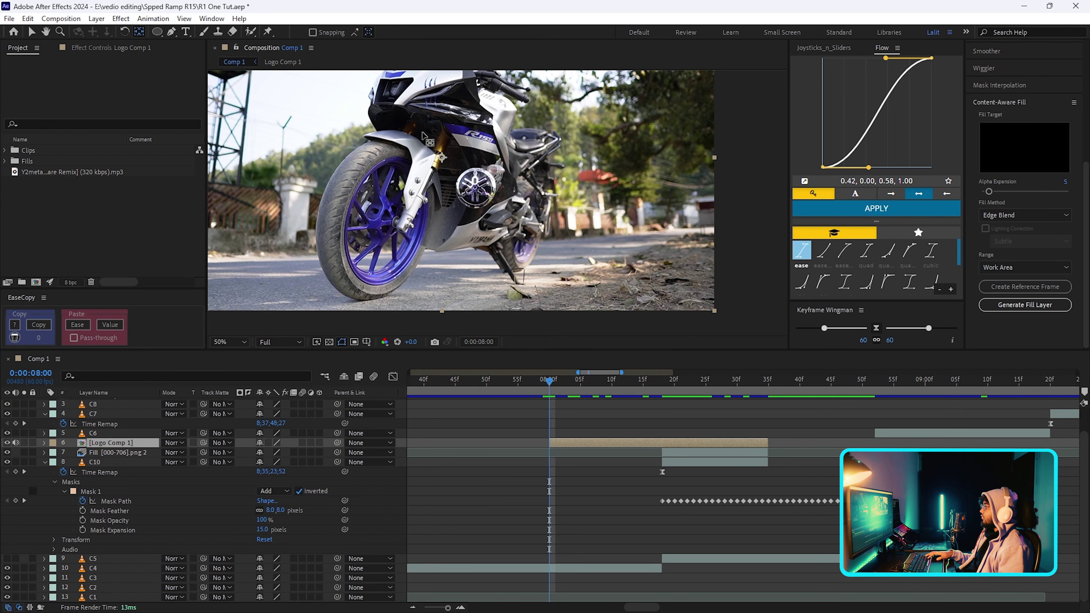
key("period")
left_click(459, 168)
key("ctrl+alt+Home")
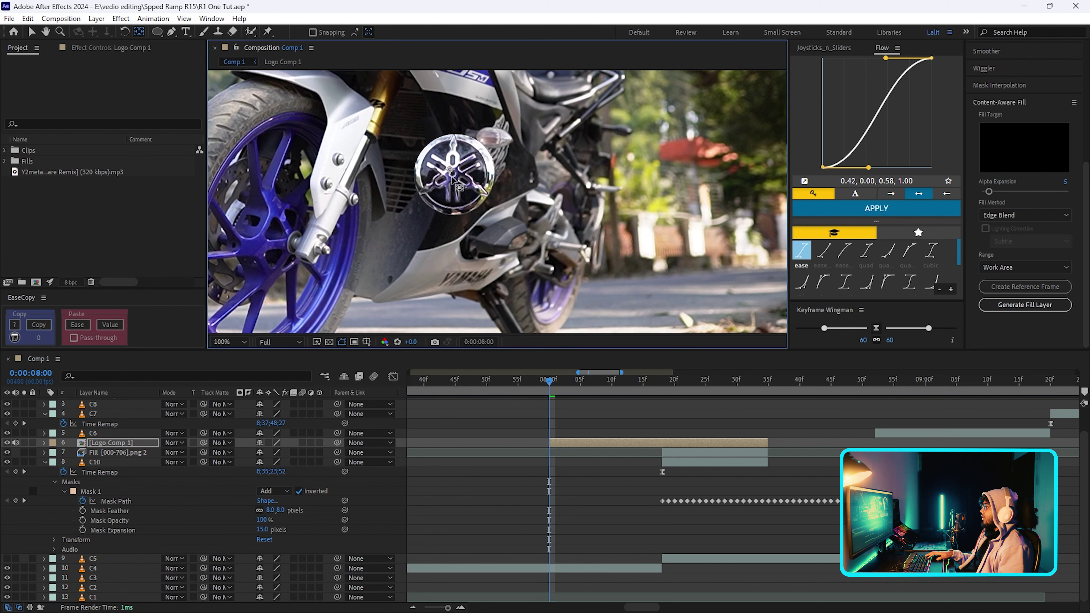
key("v")
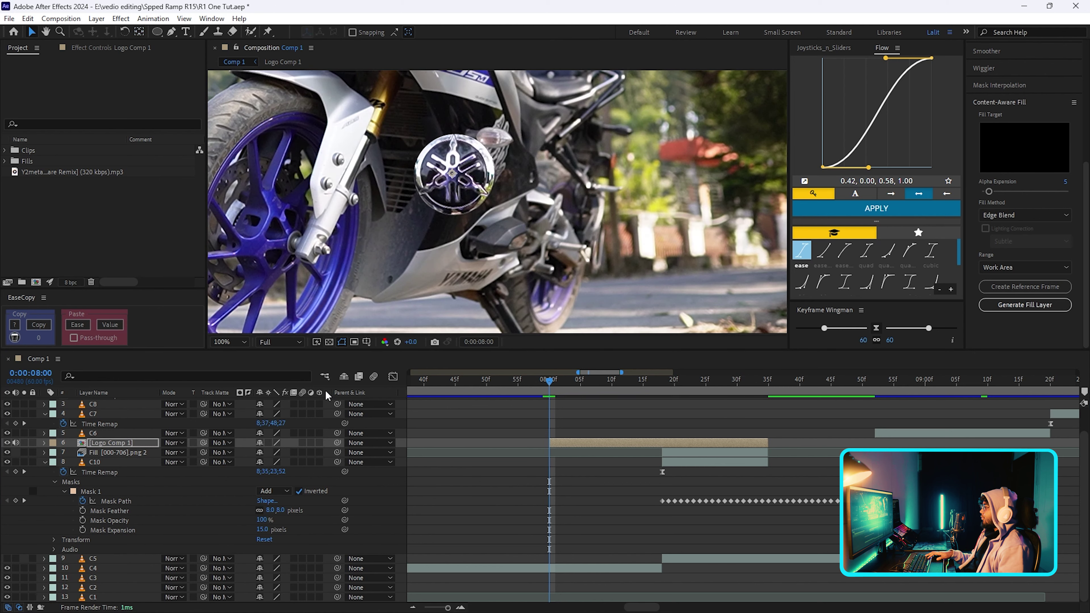
left_click(321, 443)
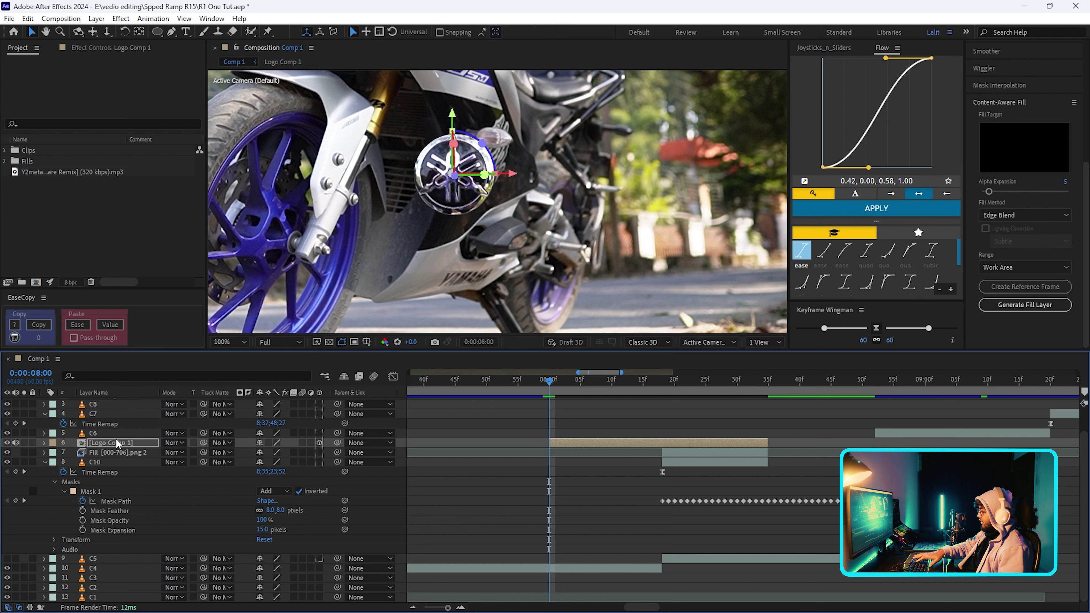
Add 08:00 keyframes for Logo Comp 1's Position, X Rotation and Scale, then select all four starting keyframes.
key("p")
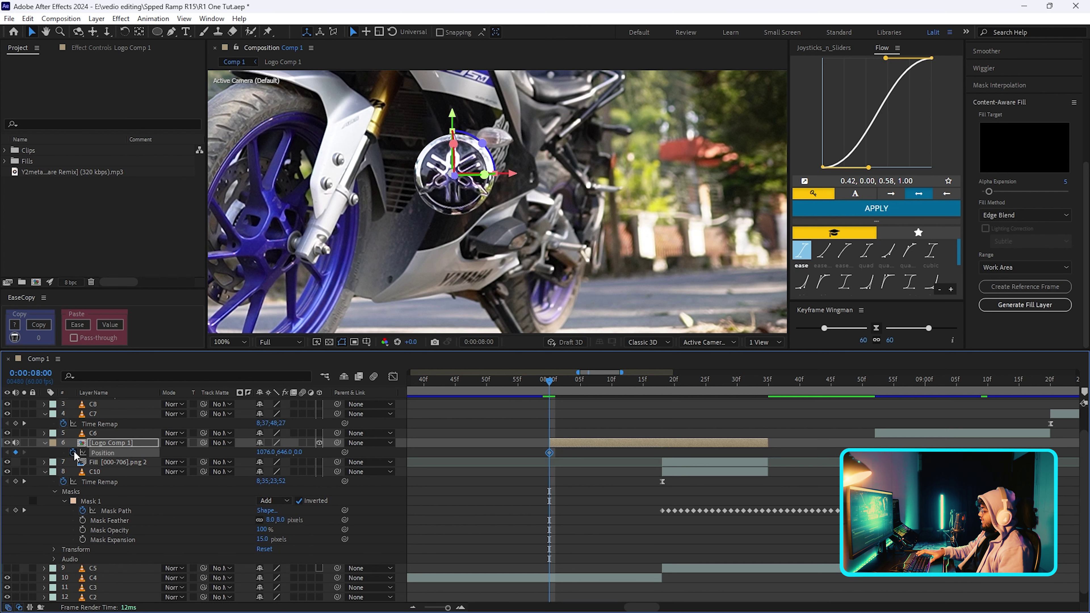
key("r")
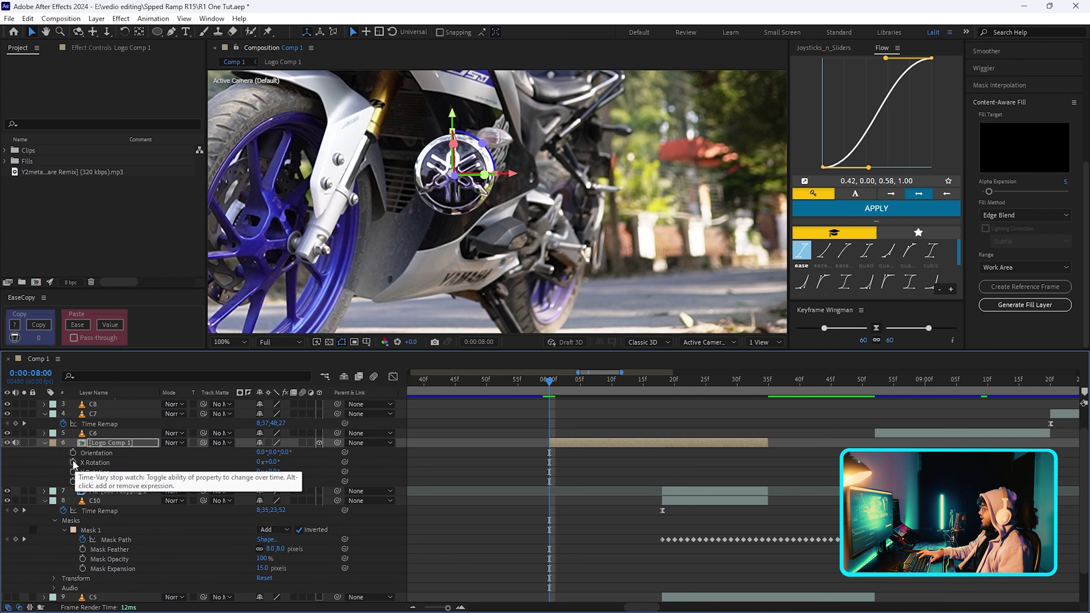
left_click(73, 463)
key("s")
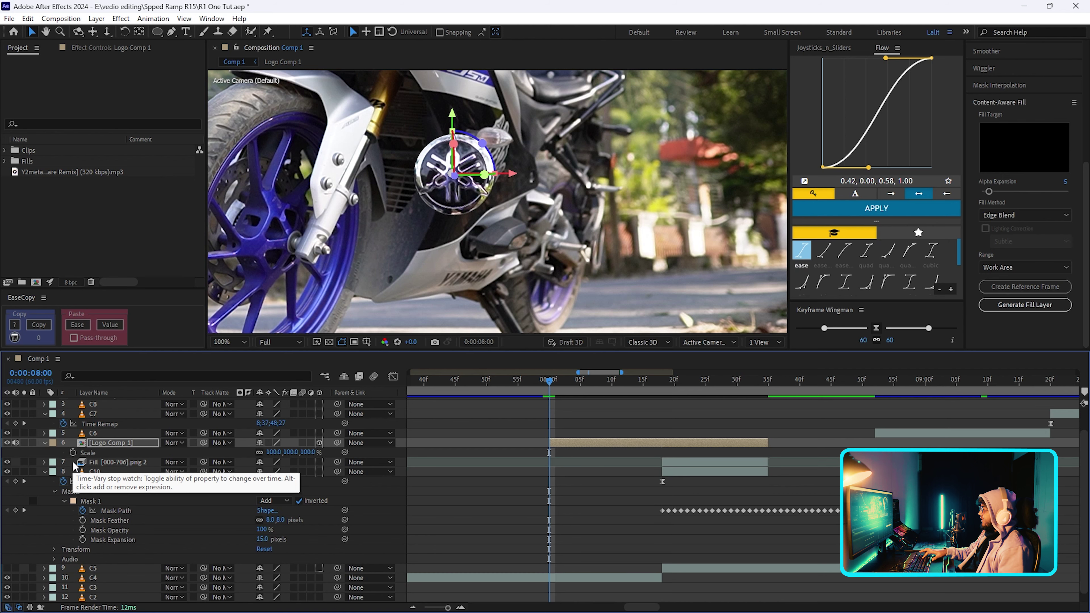
left_click(73, 453)
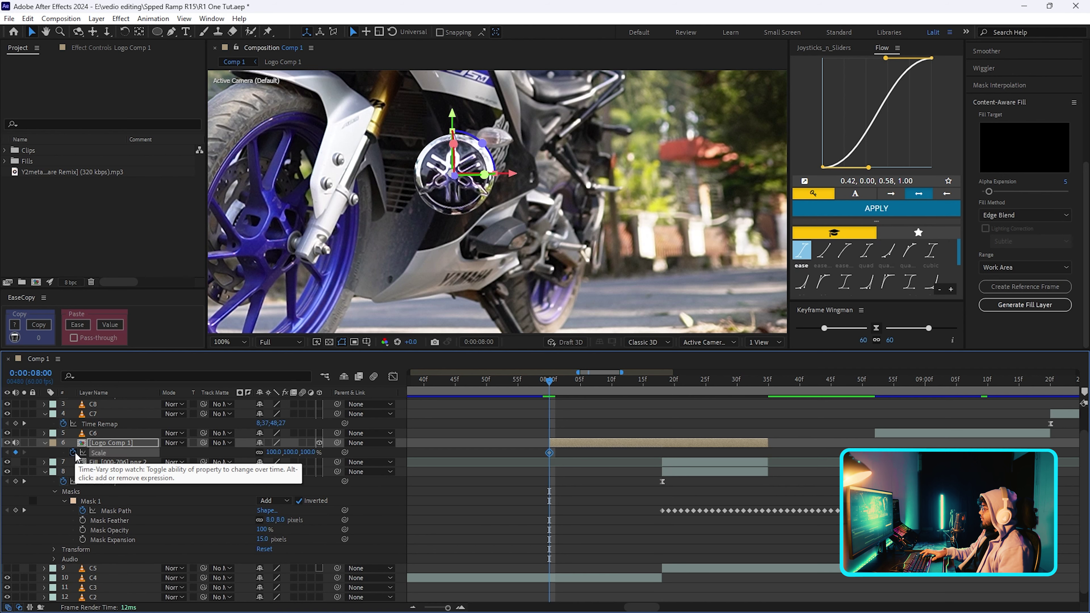
key("u")
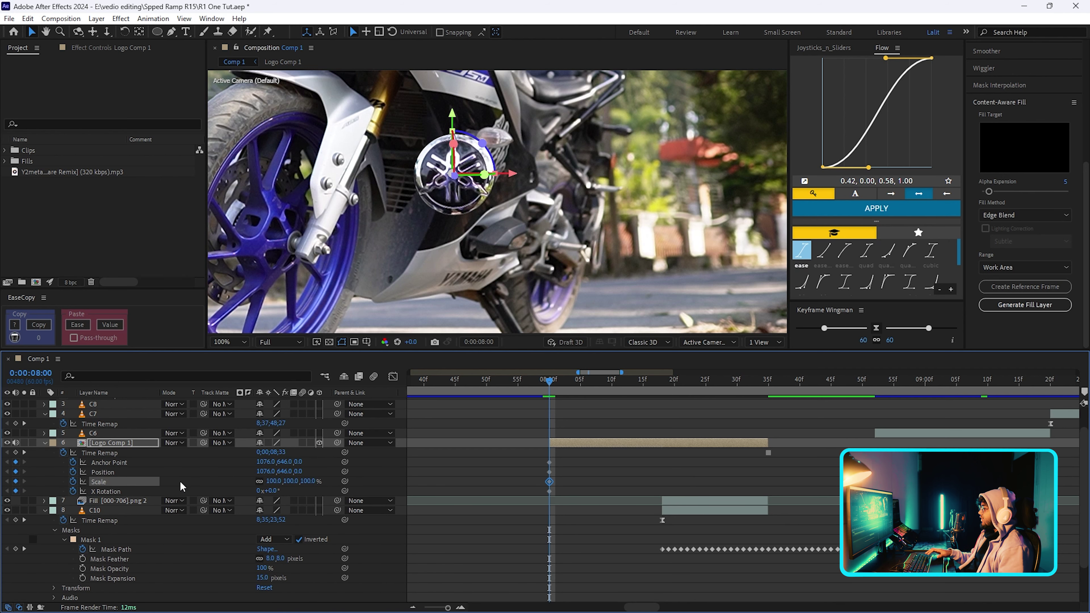
left_click_drag(562, 456, 525, 489)
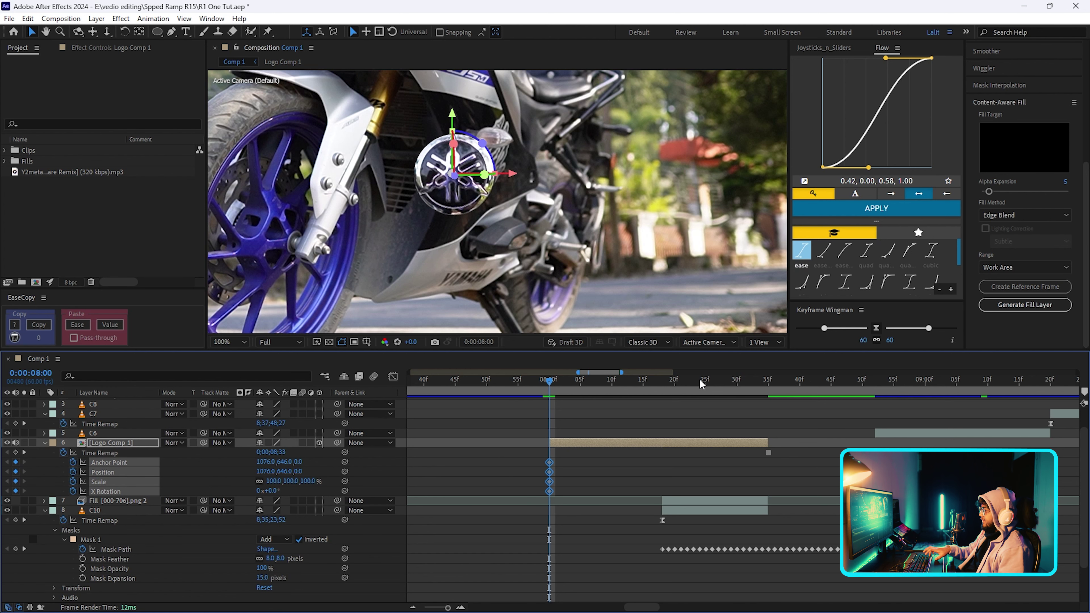
left_click_drag(702, 385, 771, 422)
Paste the starting keyframes at 08:34 and give that X Rotation keyframe a new value.
key("ctrl+v")
left_click(765, 489)
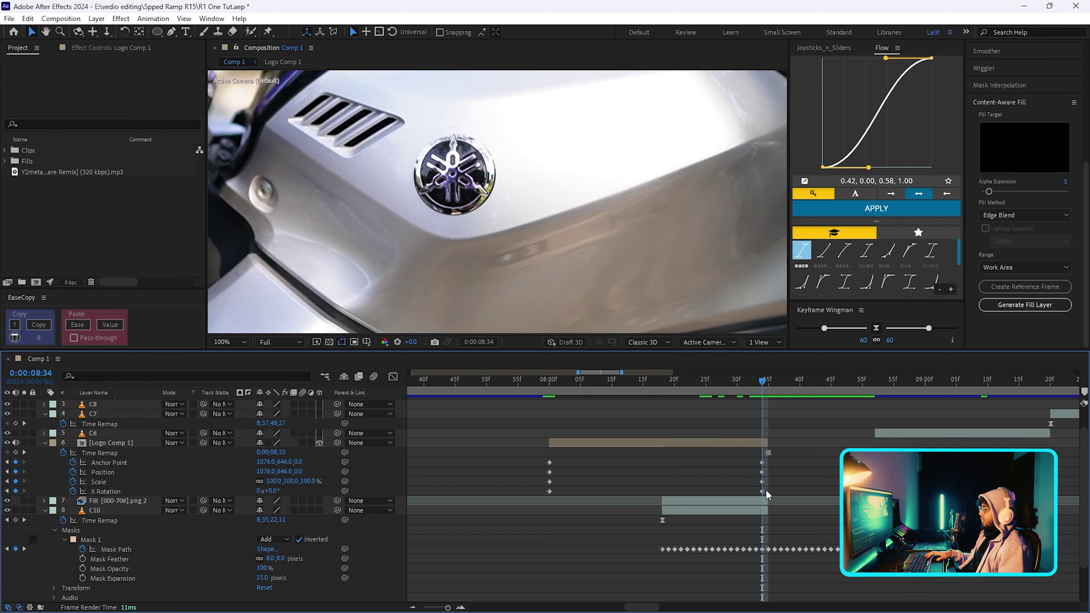
left_click(762, 491)
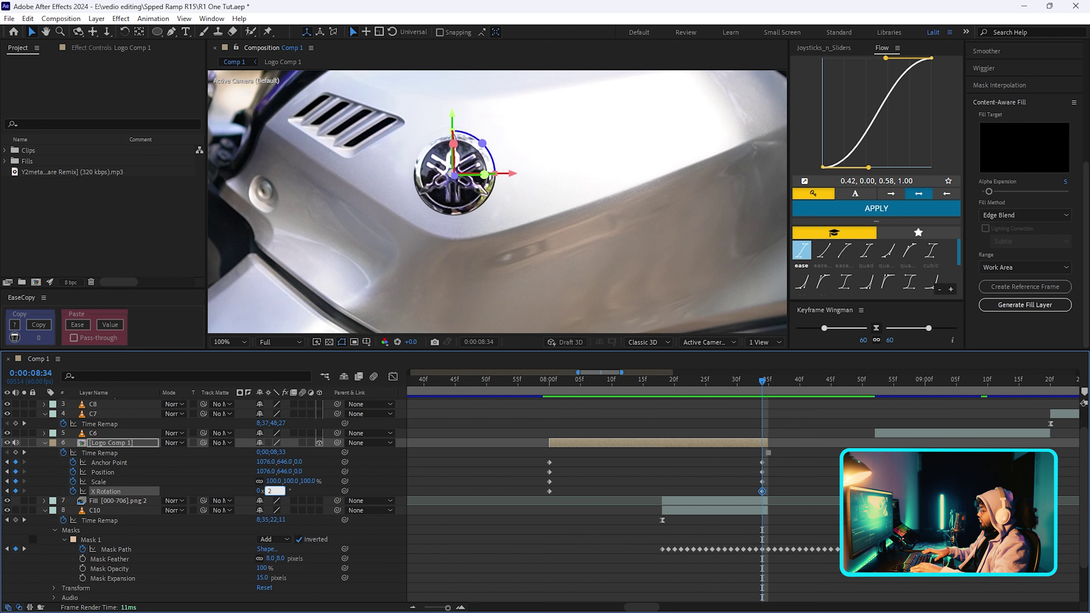
left_click(574, 380)
At 08:00 lower the logo's position, scale it to 236%, and lift it above the bike.
key("j")
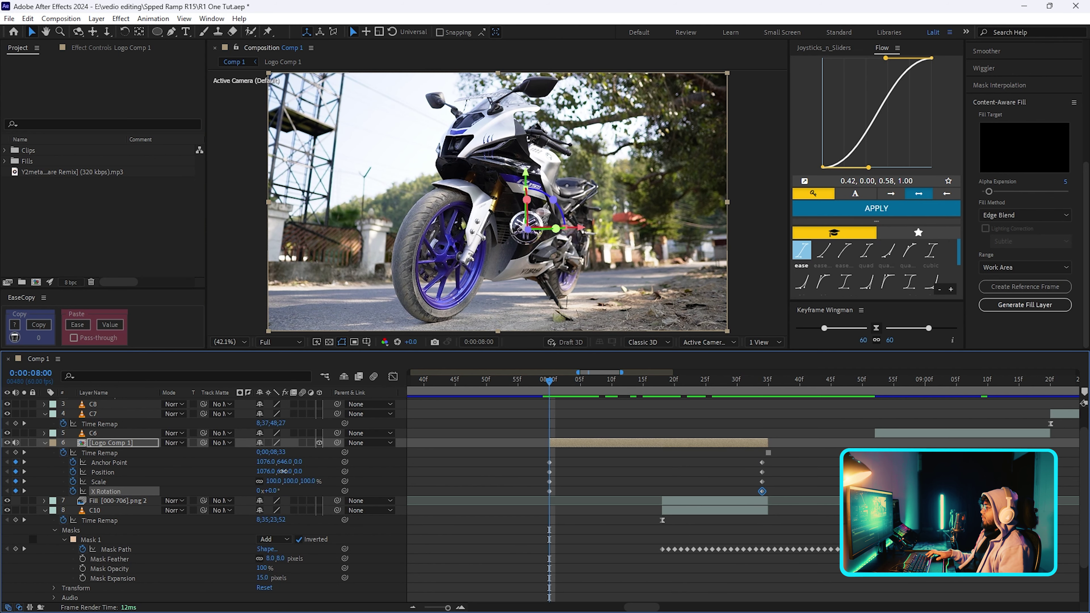
mouse_move(360, 482)
left_mouse_down()
mouse_move(553, 385)
mouse_move(762, 439)
mouse_move(655, 425)
left_mouse_up()
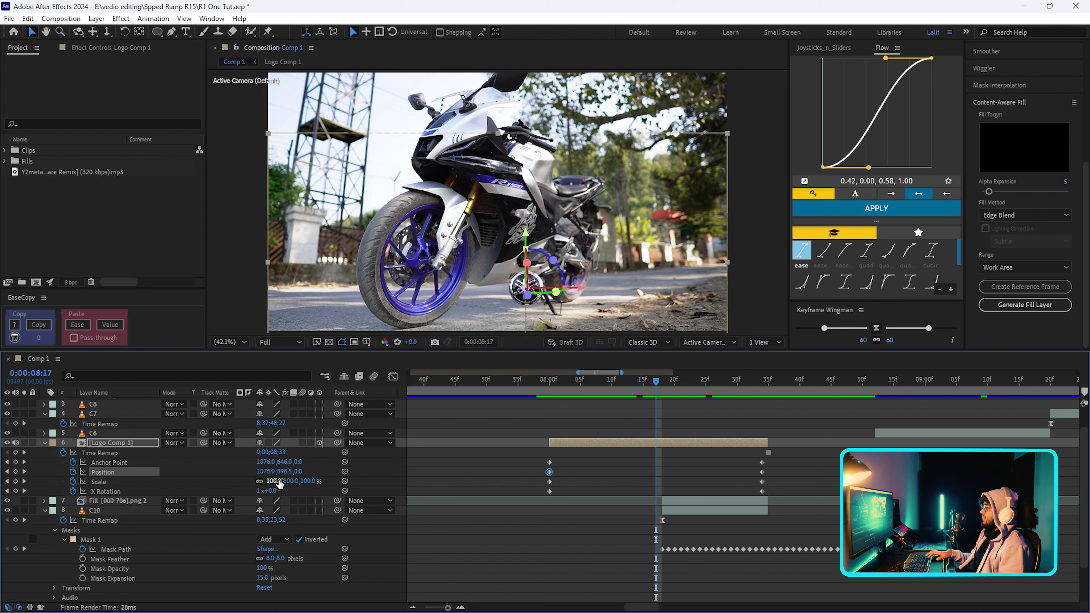
left_click_drag(273, 481, 309, 481)
left_click_drag(521, 243, 521, 111)
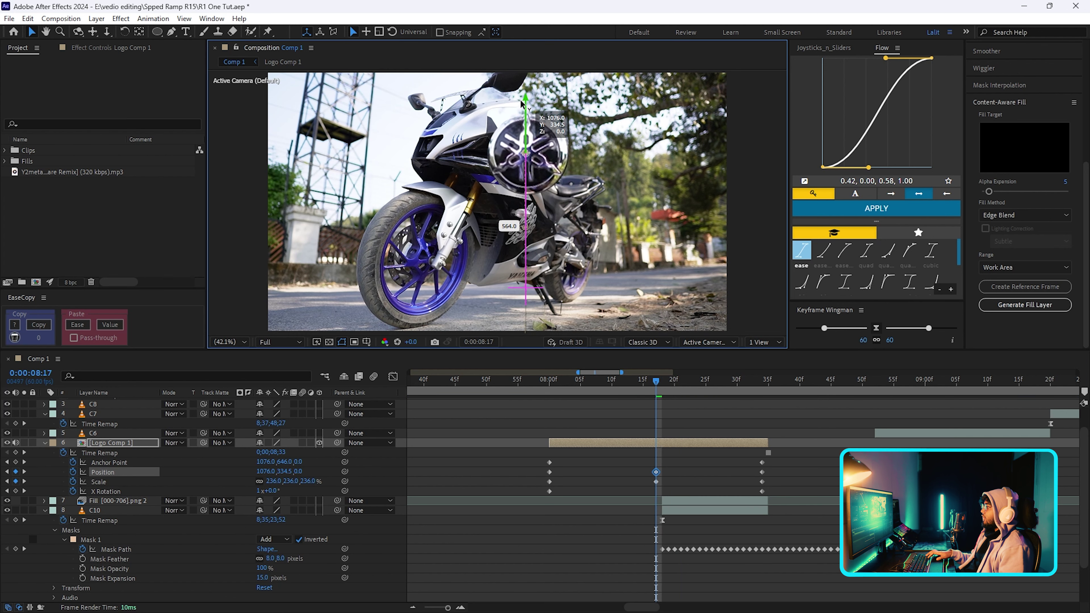
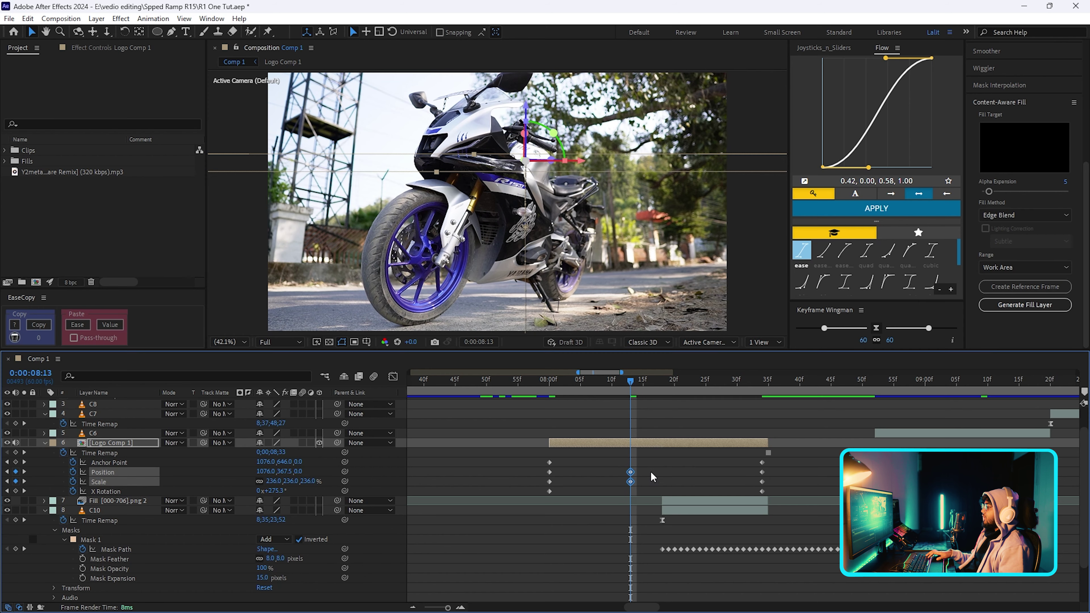
Scrub through the logo animation around 8 seconds to review it.
left_click_drag(656, 477, 630, 476)
left_click_drag(630, 381, 762, 381)
left_click(45, 510)
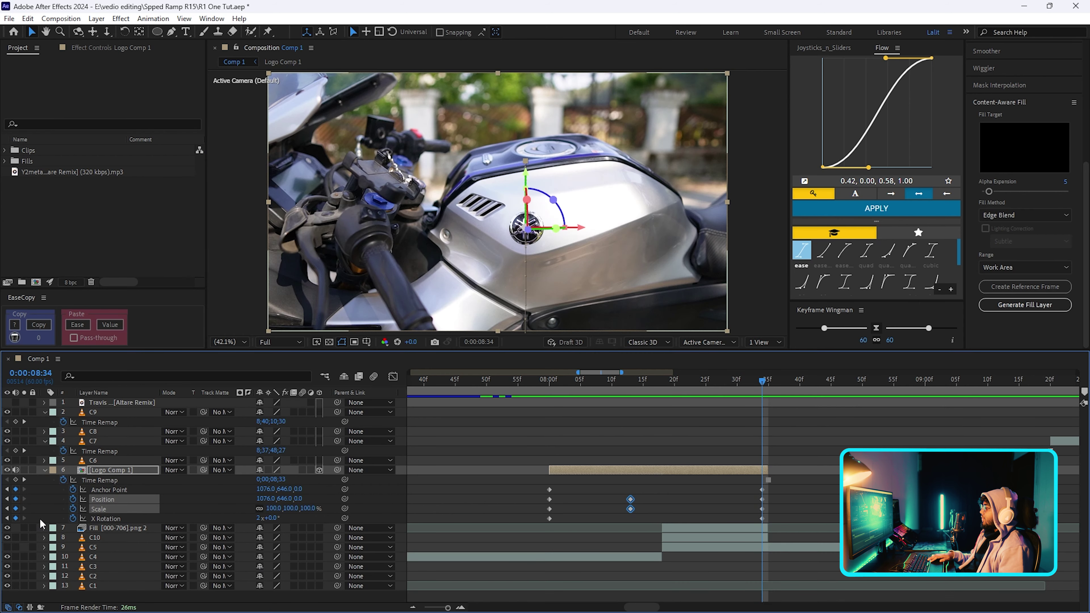
left_click(45, 469)
left_click(530, 380)
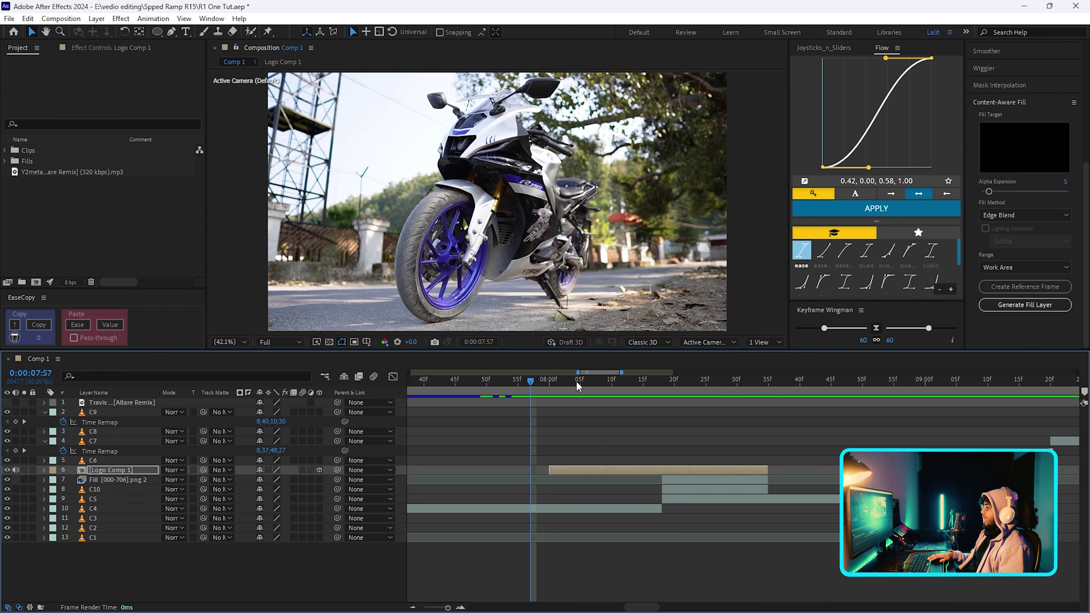
Select every Logo Comp 1 keyframe and apply Easy Ease (F9), then collapse the layer.
key("i")
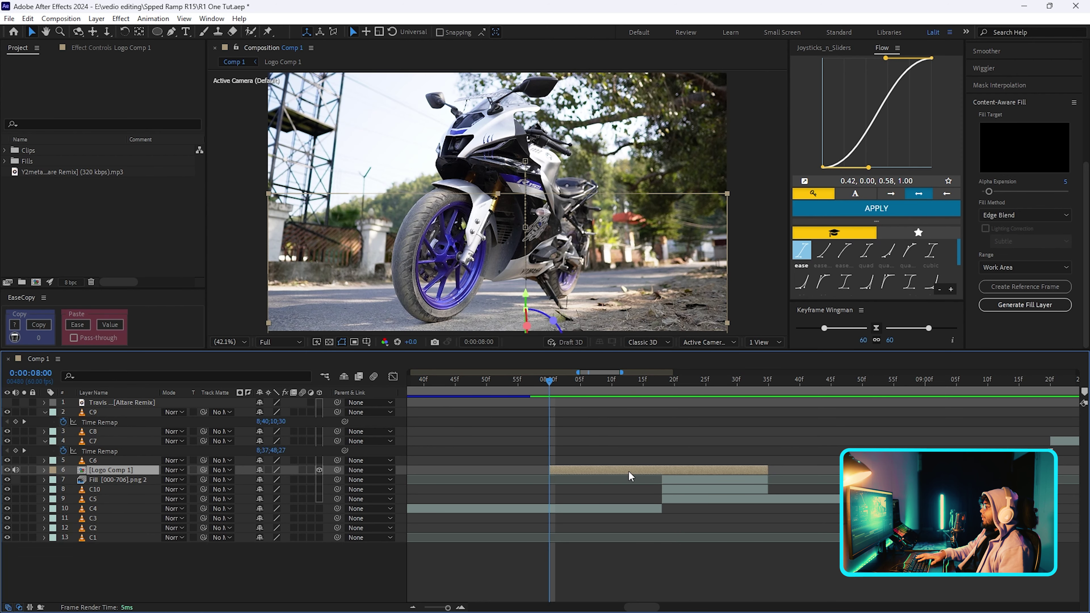
key("u")
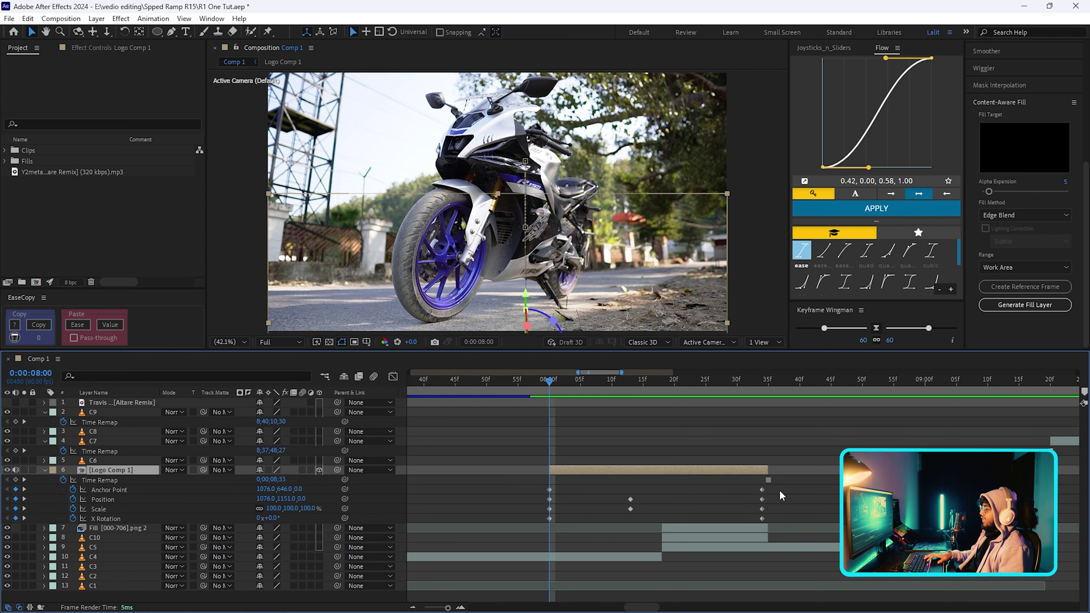
left_click_drag(779, 489, 621, 500)
left_click_drag(491, 521, 490, 519)
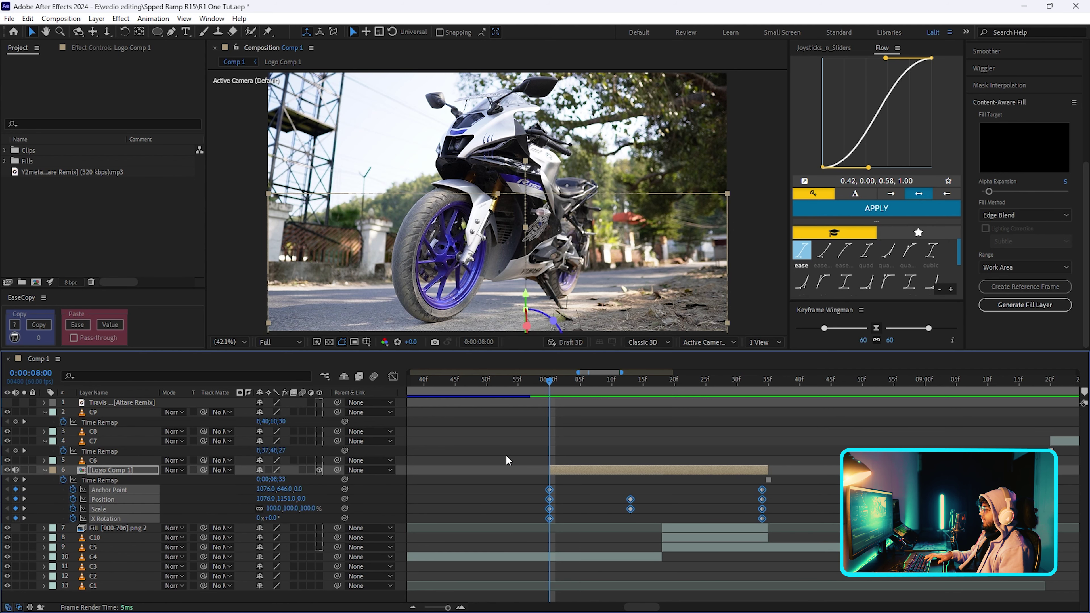
key("F9")
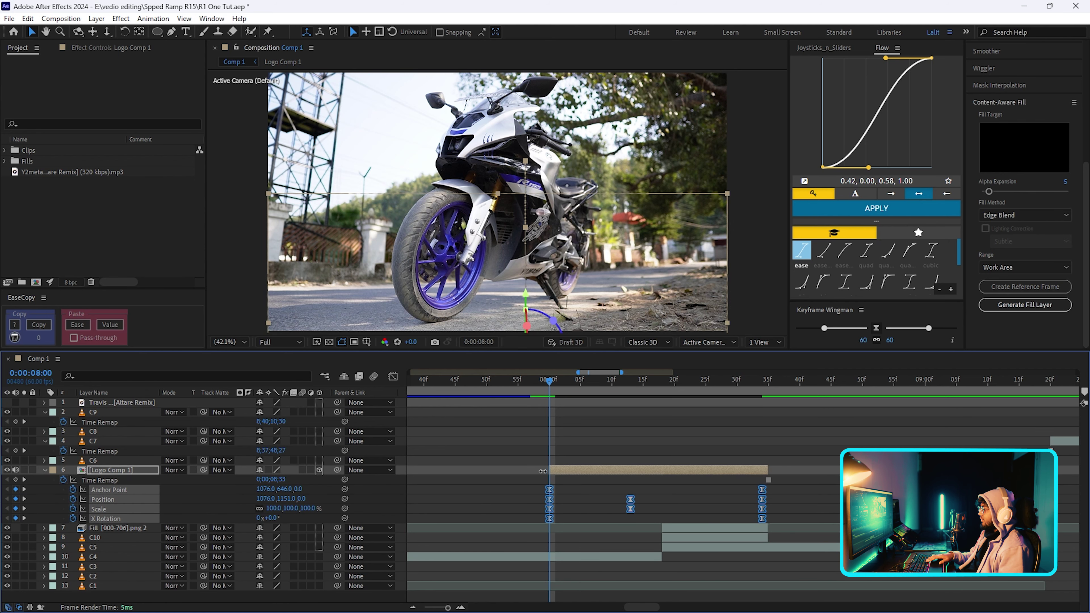
key("u")
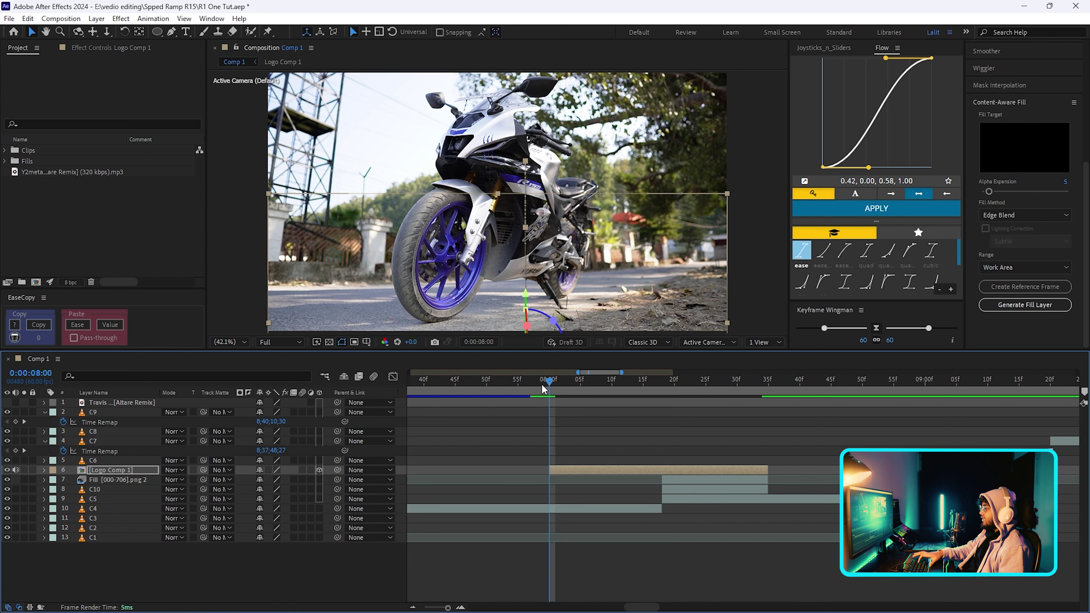
left_click_drag(566, 380, 549, 380)
left_click(44, 479)
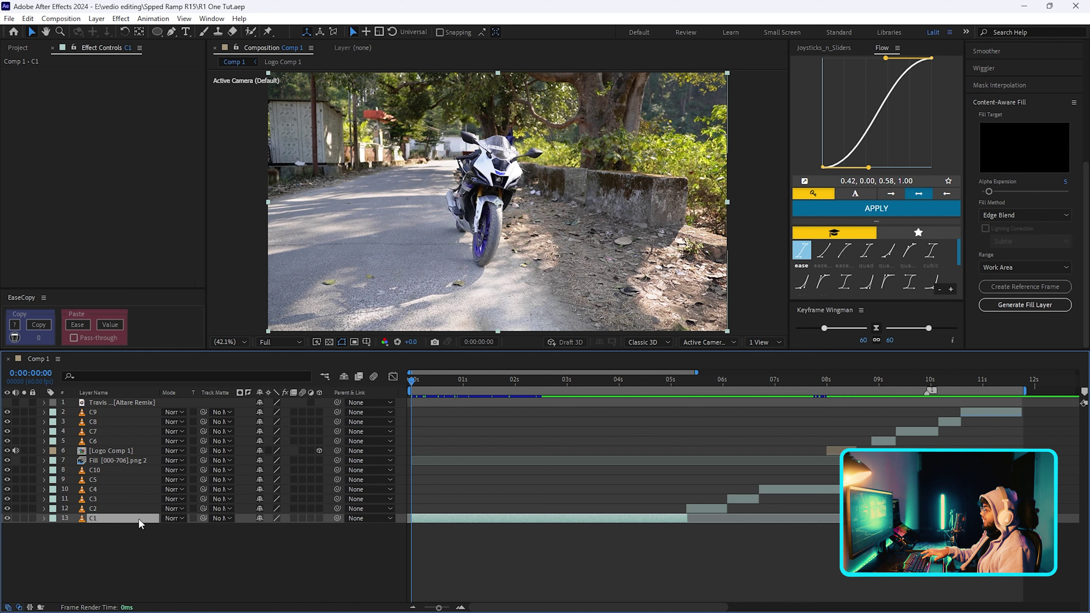
Duplicate C1 and pre-compose the copy as 'Roto Layer'.
key("ctrl+d")
right_click(112, 523)
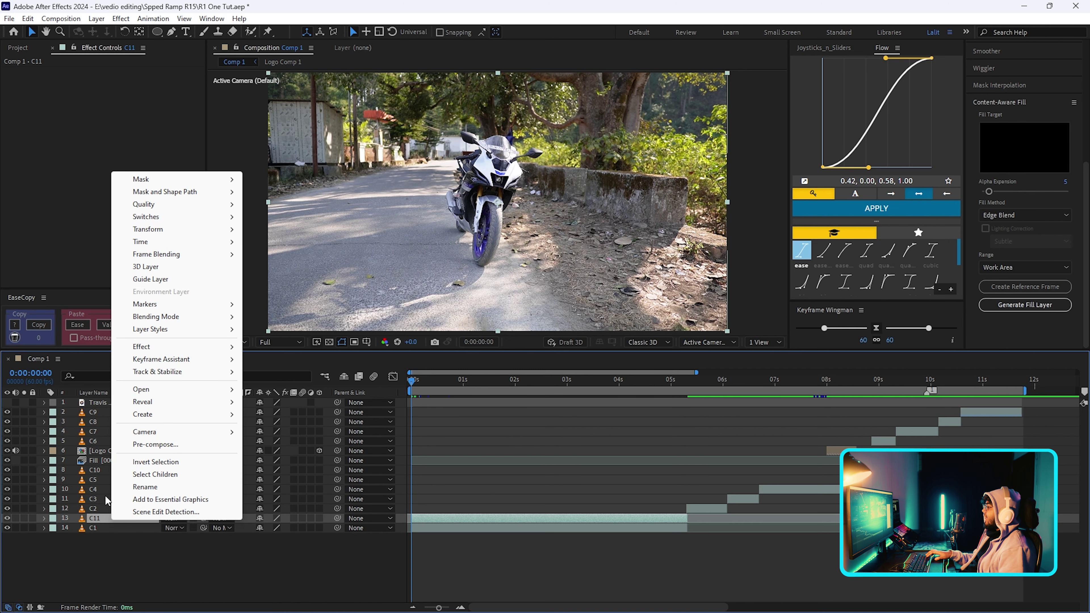
left_click(148, 444)
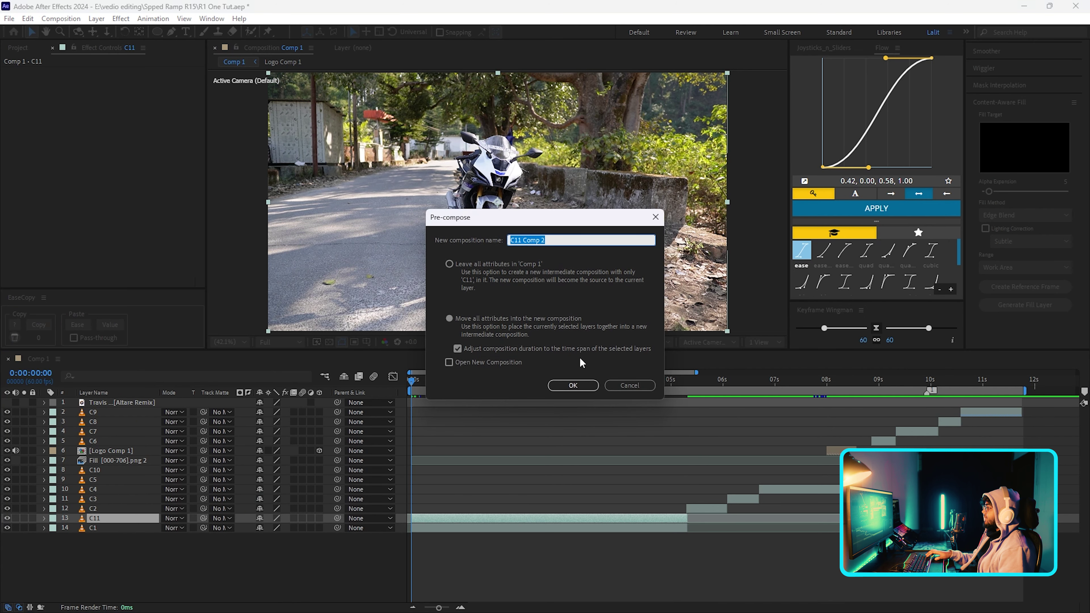
type("Roto Lau")
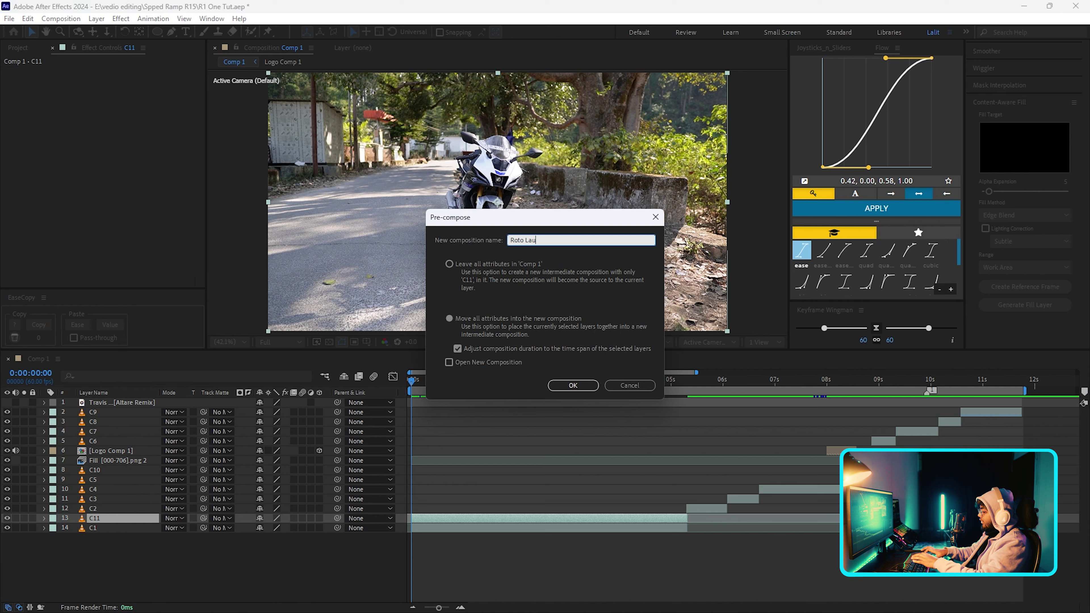
key("BackSpace")
type("yer")
key("Return")
left_click(251, 32)
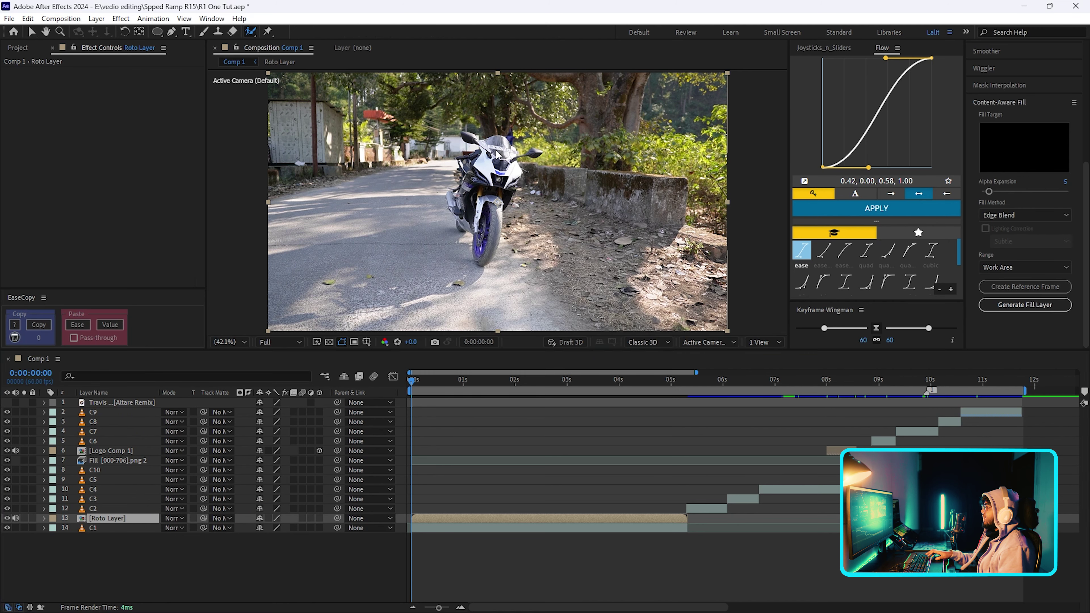
Paint a Roto Brush stroke over the motorcycle in the Roto Layer viewer.
double_click(489, 182)
scroll(485, 151, "up", 4)
scroll(484, 150, "down", 1)
left_click_drag(492, 90, 480, 266)
scroll(501, 163, "down", 2)
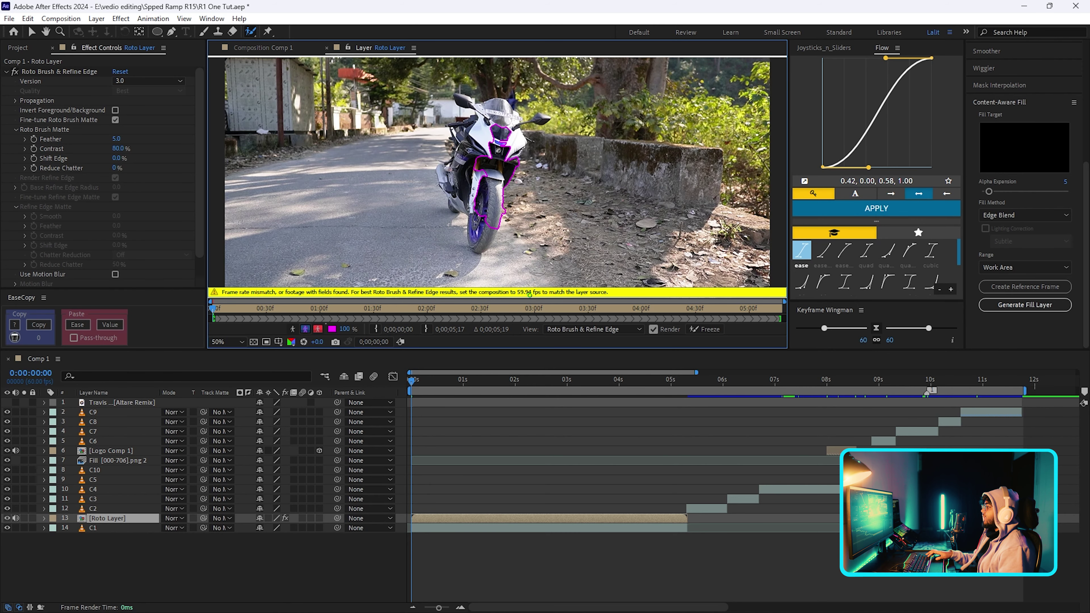
Change the composition frame rate from 60 to 59.97 fps.
left_click(61, 19)
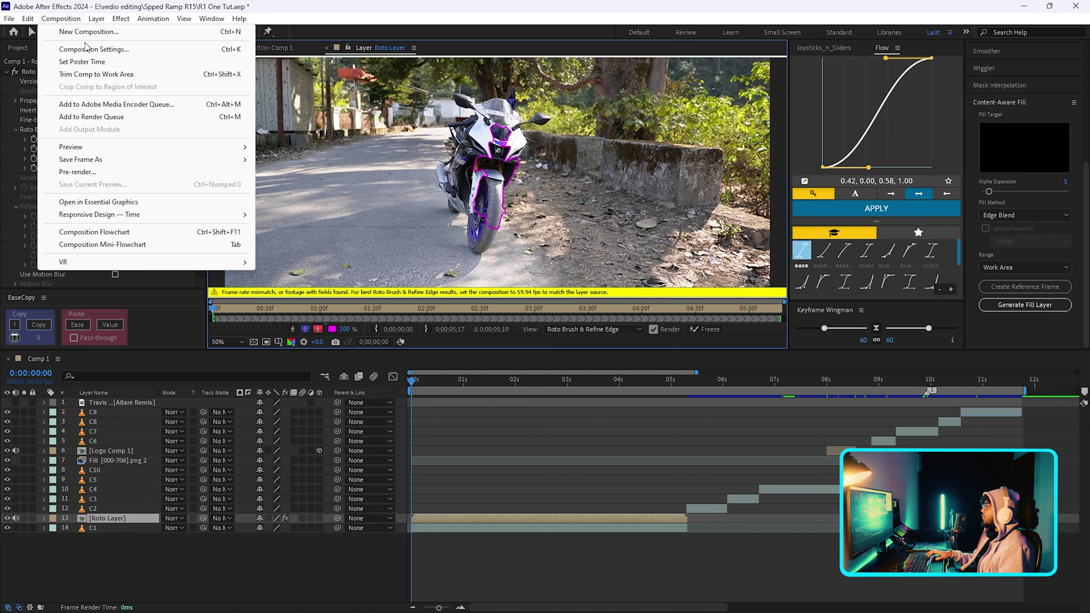
left_click(64, 49)
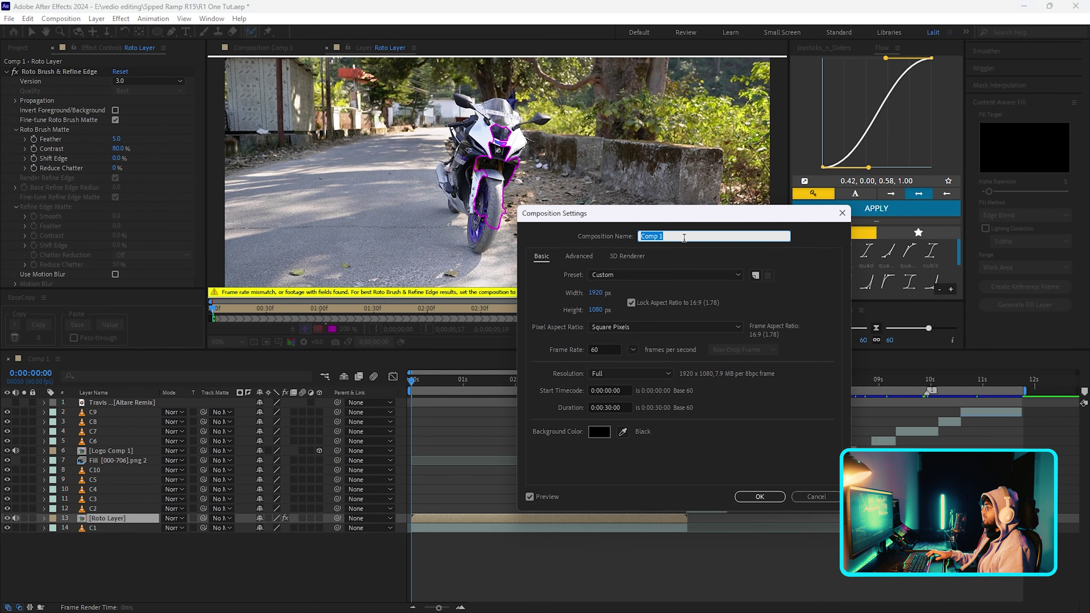
left_click(606, 347)
key("BackSpace")
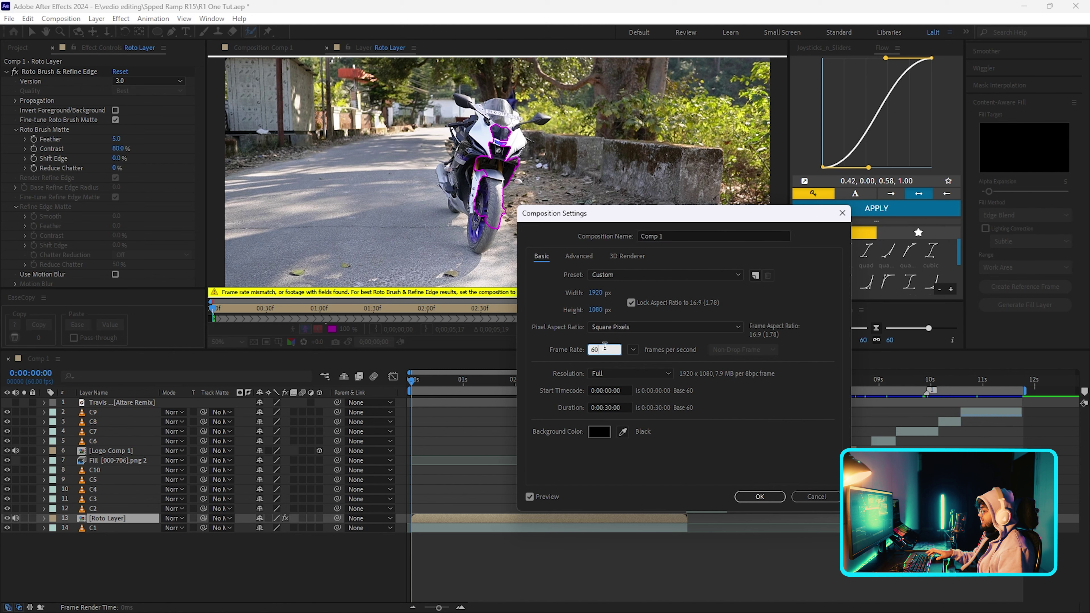
type("59.97")
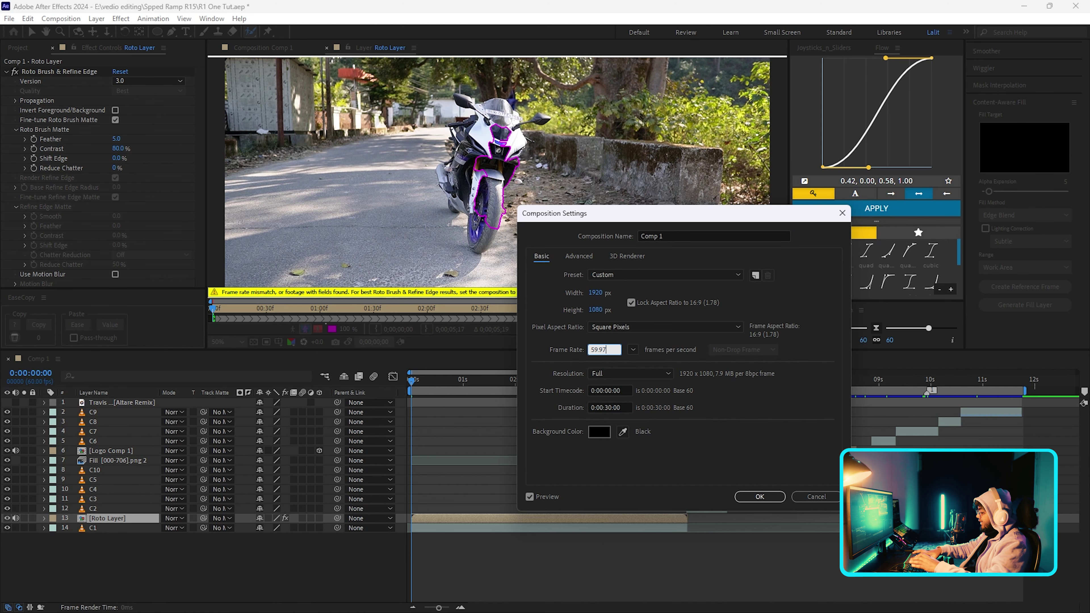
key("Return")
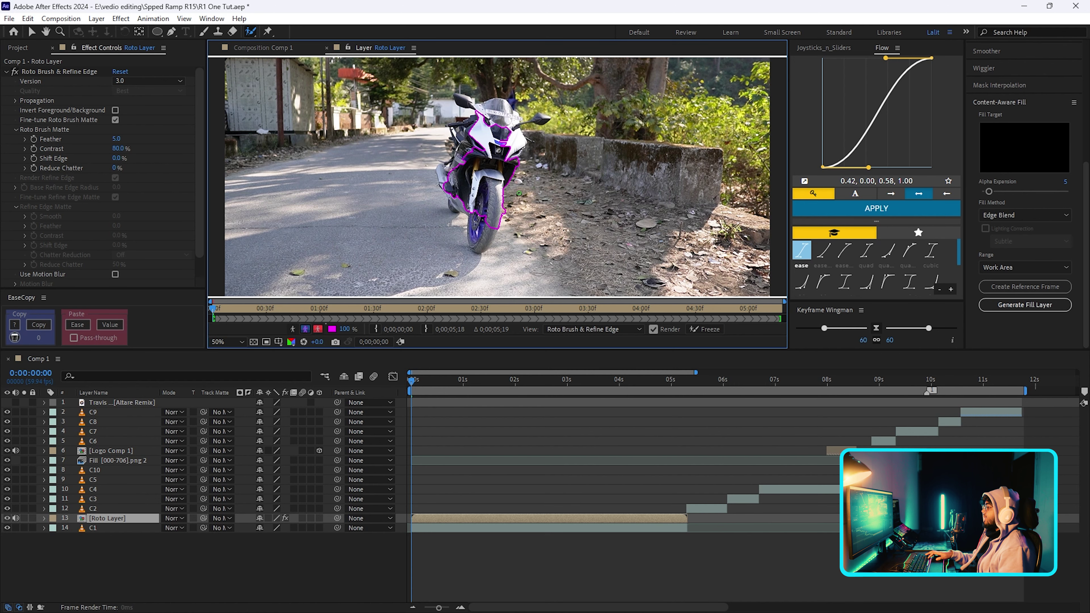
Propagate the bike matte through the clip to 5:16 and freeze it.
scroll(437, 165, "up", 2)
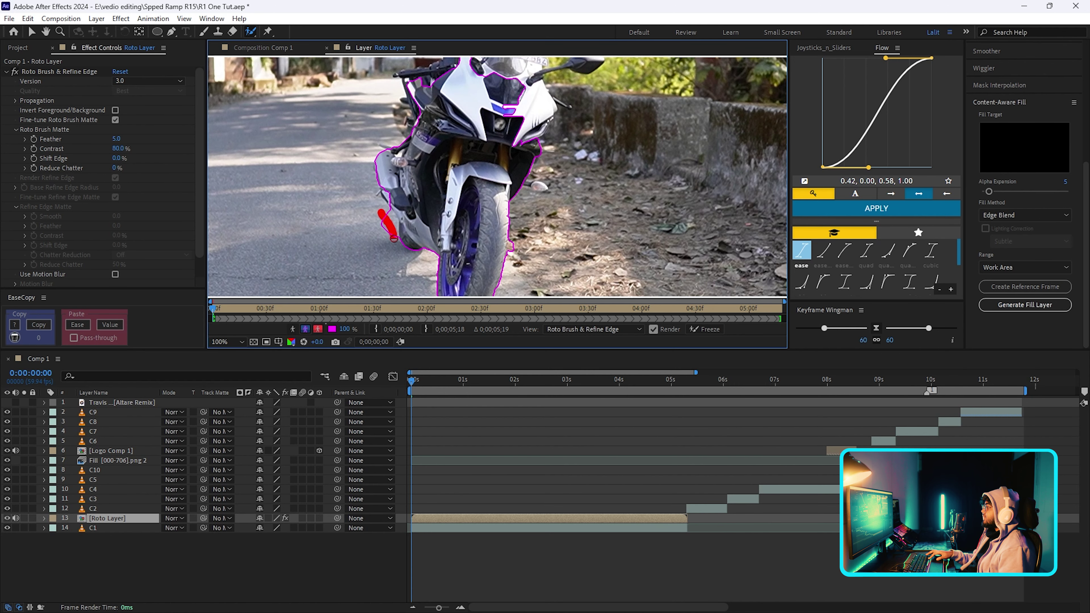
scroll(417, 149, "down", 2)
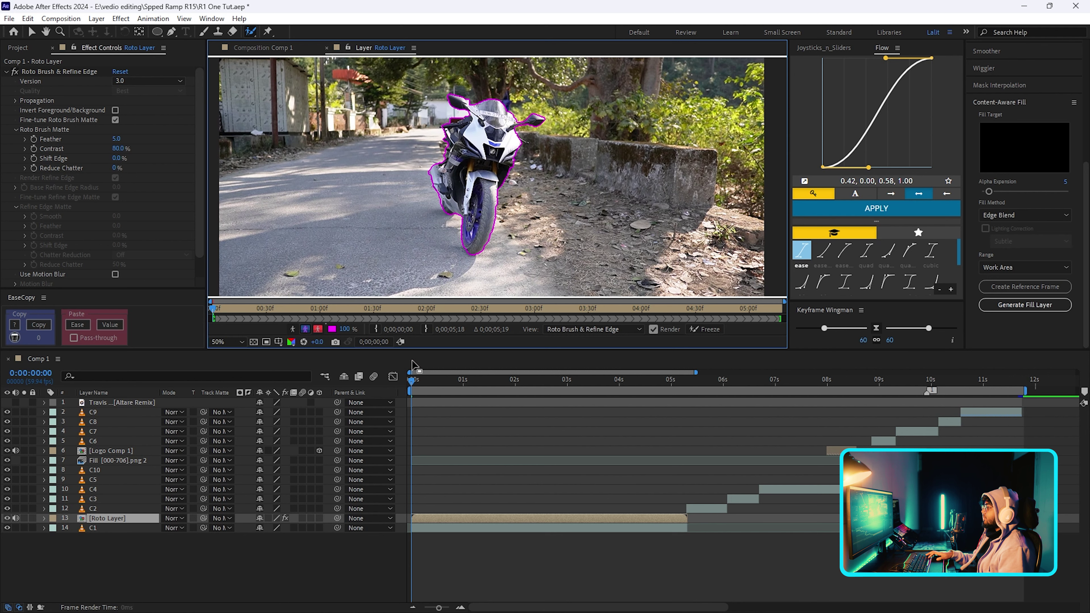
left_click_drag(416, 384, 694, 480)
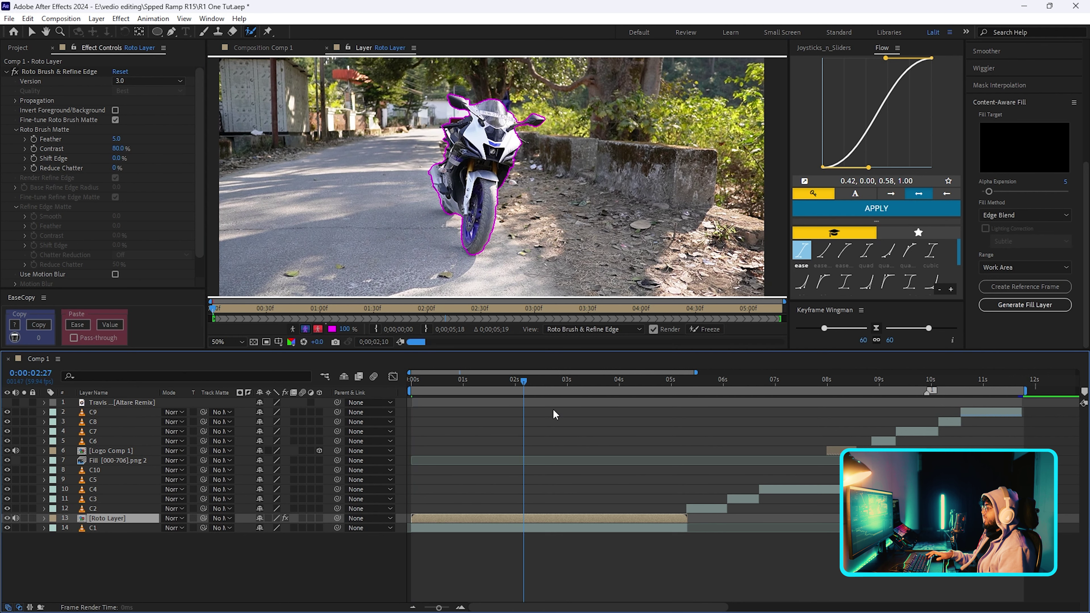
left_click_drag(694, 480, 685, 476)
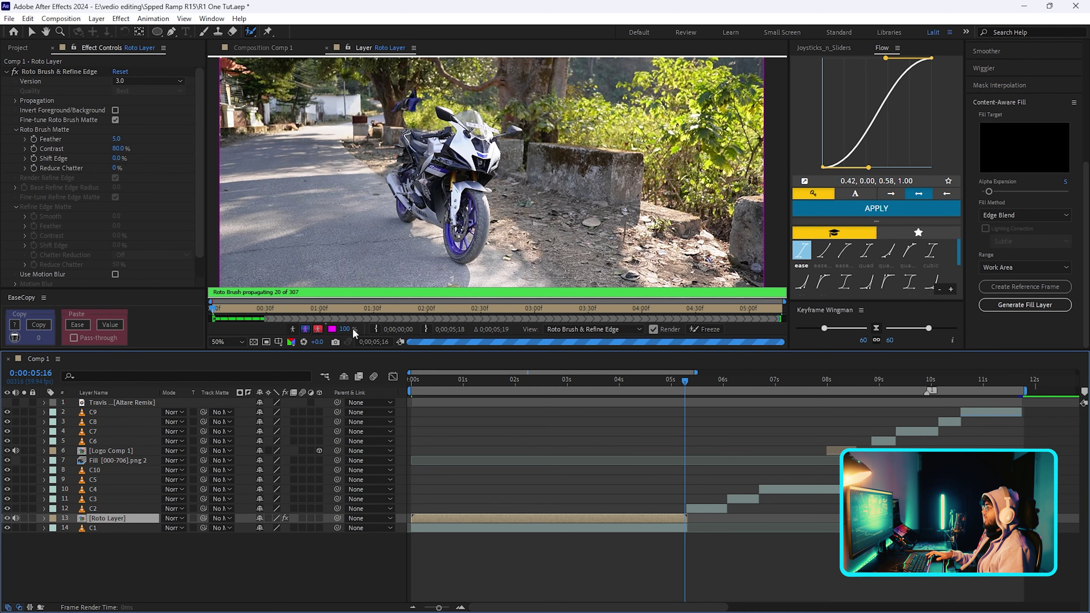
left_click(683, 388)
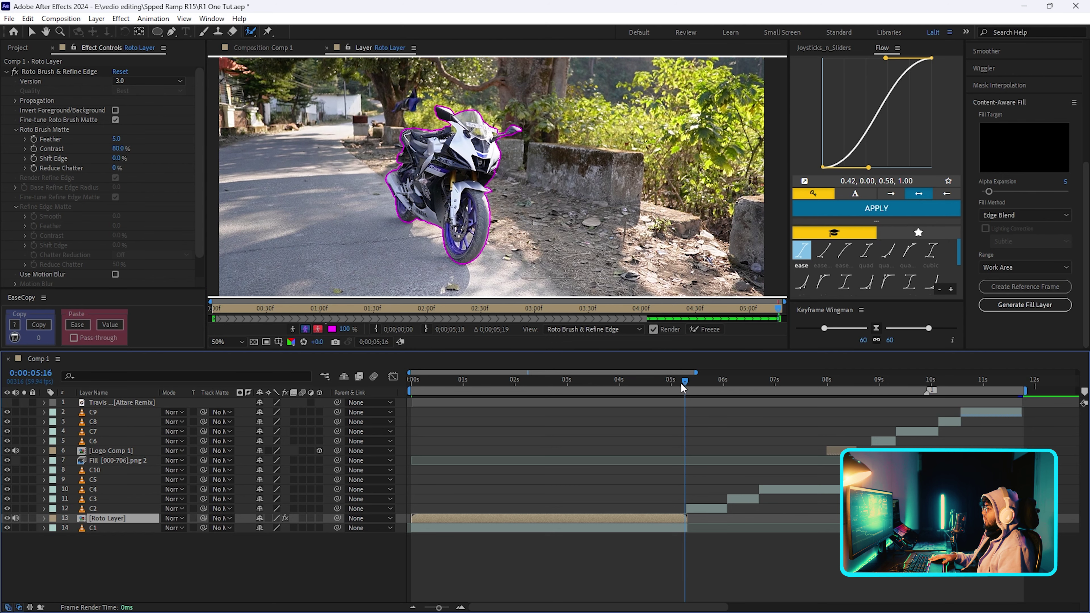
left_click_drag(684, 383, 436, 380)
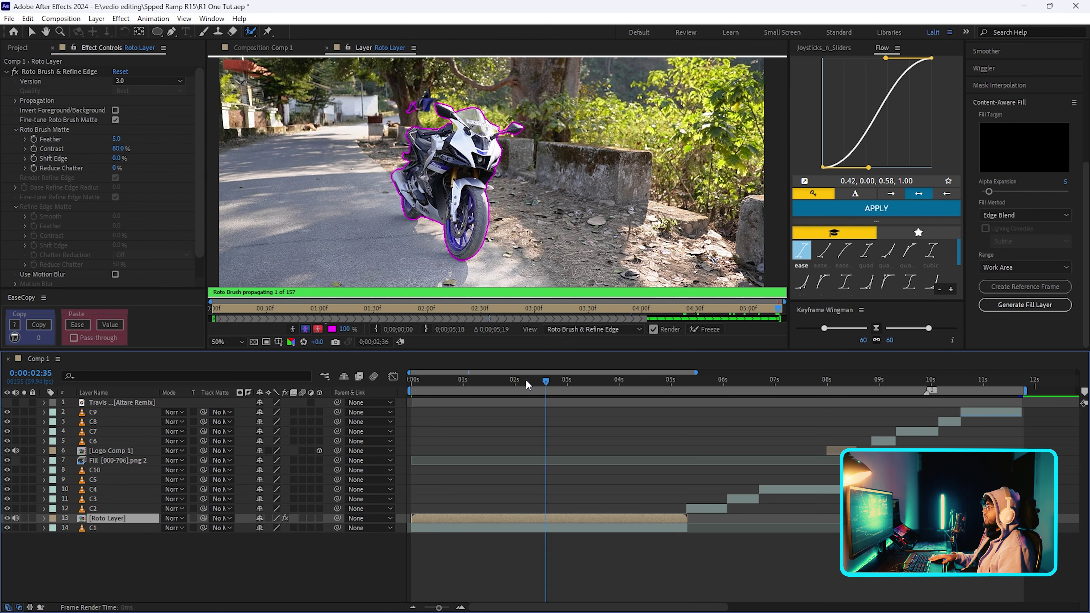
scroll(415, 144, "up", 1)
scroll(417, 163, "up", 2)
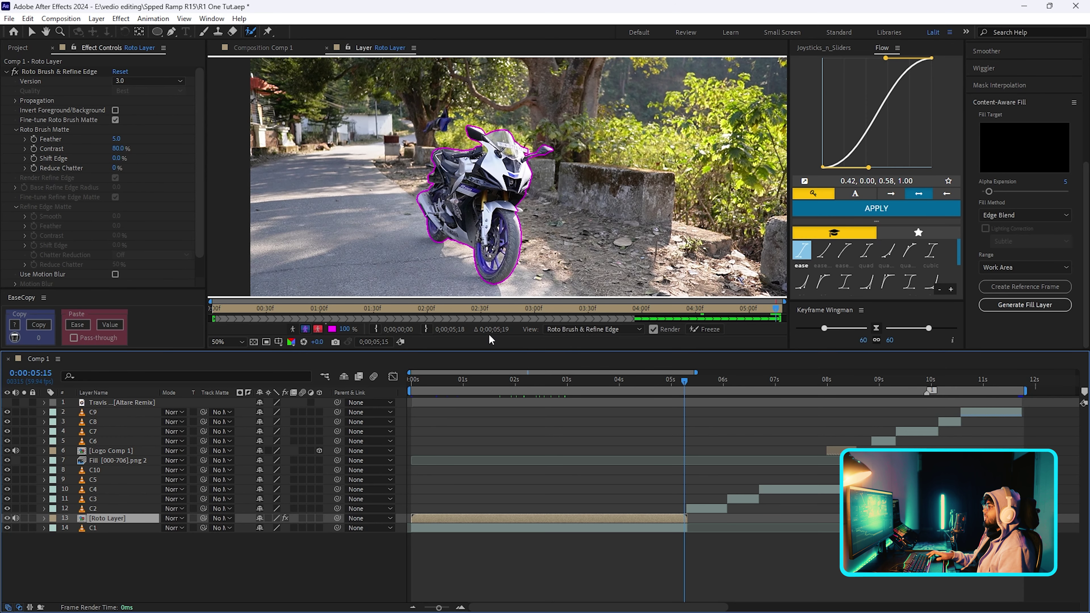
left_click(698, 328)
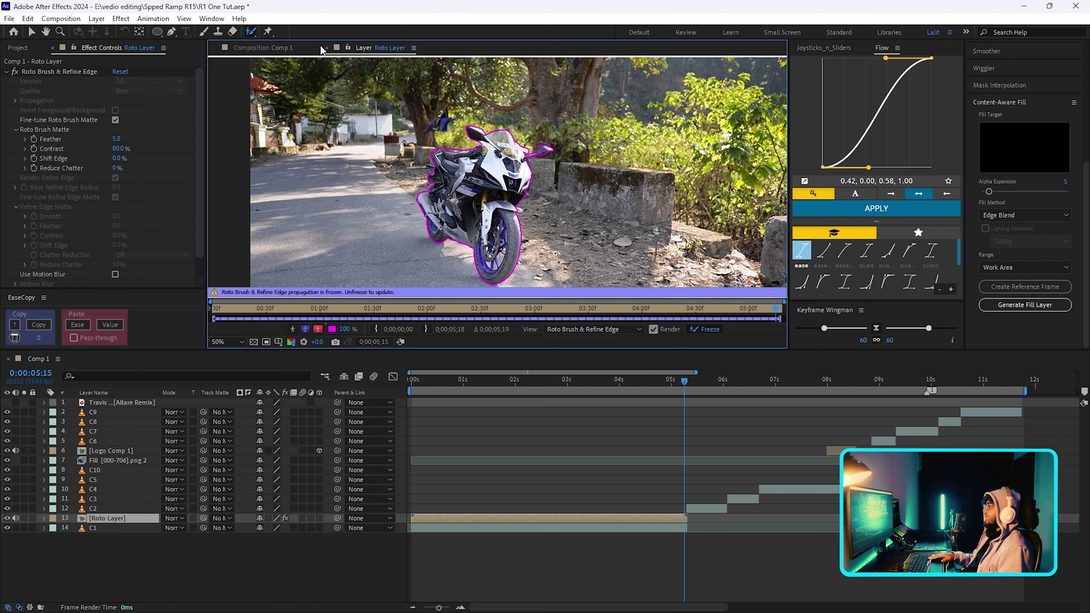
Hide the C1 footage to check the isolated bike, then duplicate Roto Layer.
left_click(277, 48)
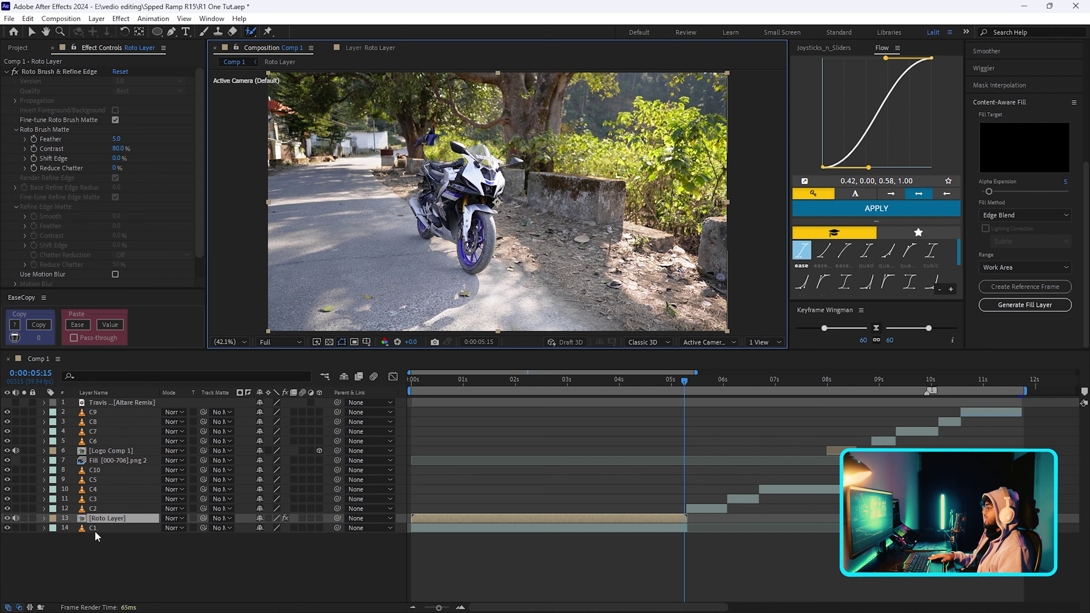
left_click(7, 528)
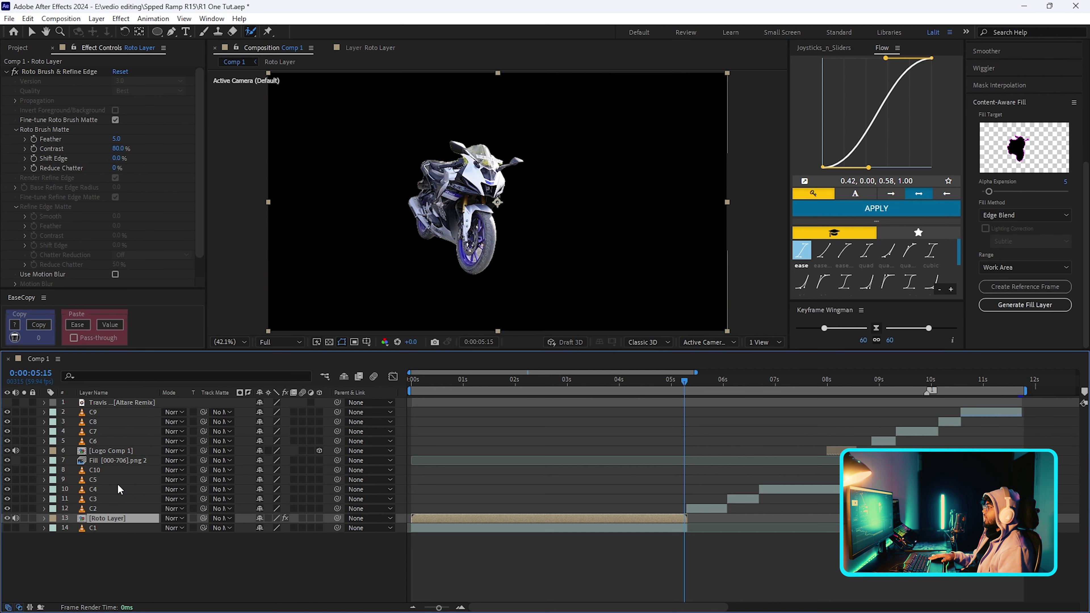
left_click_drag(544, 456, 492, 447)
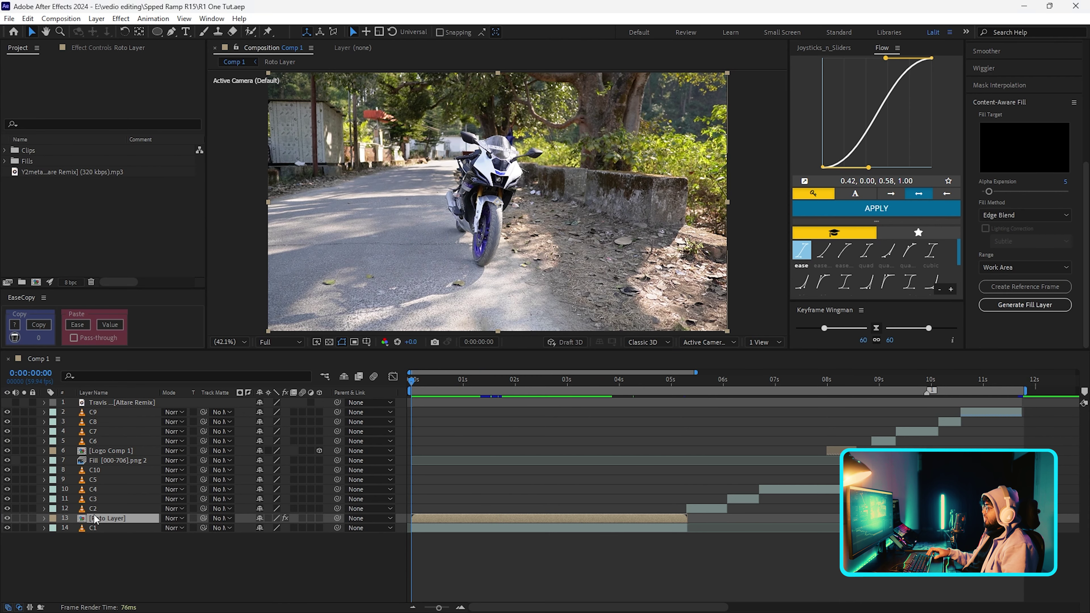
key("ctrl+d")
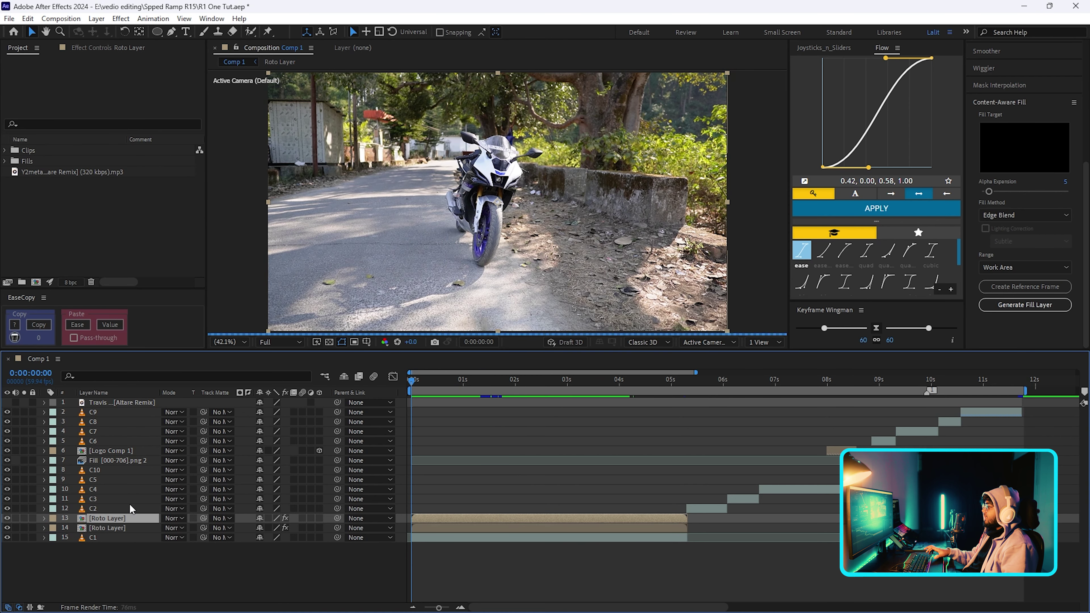
Apply Turbulent Displace to the lower Roto Layer with Amount 0 and Size 10 at the start.
left_click(115, 529)
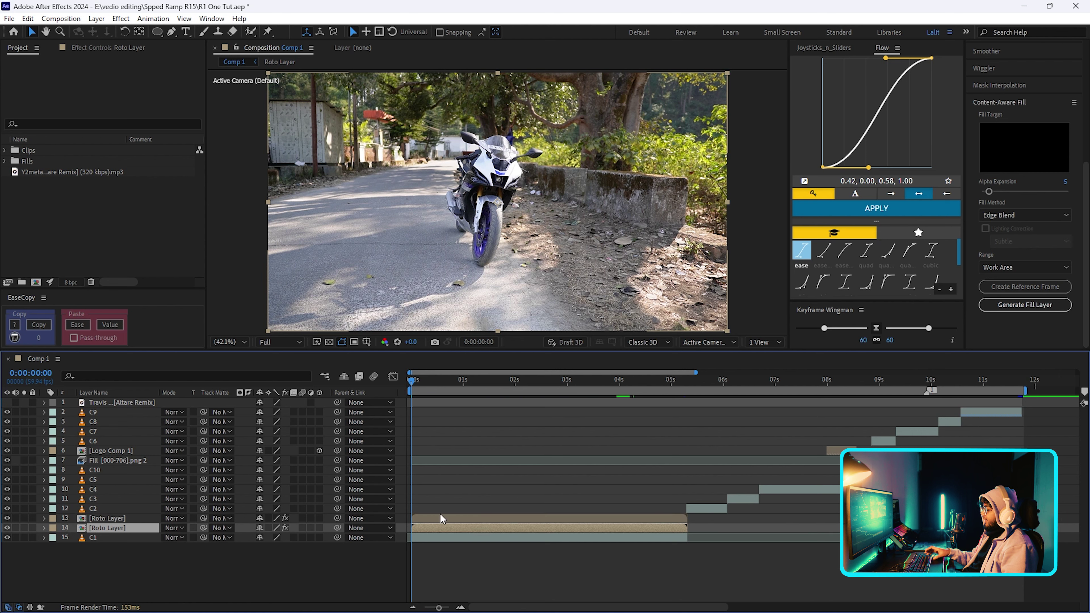
type("turb")
key("ctrl+space")
type("turbul")
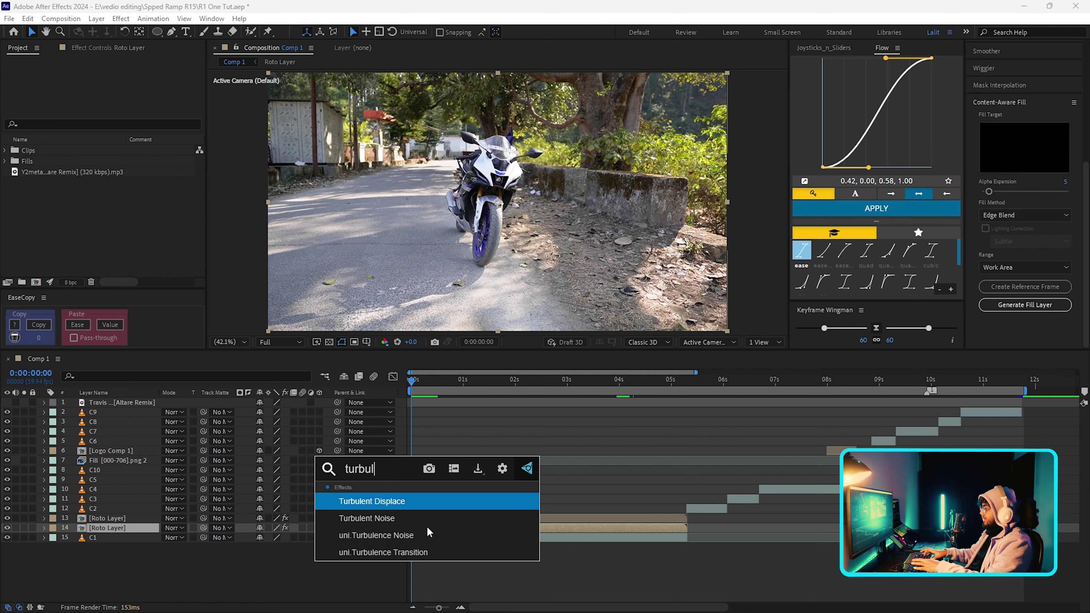
key("Return")
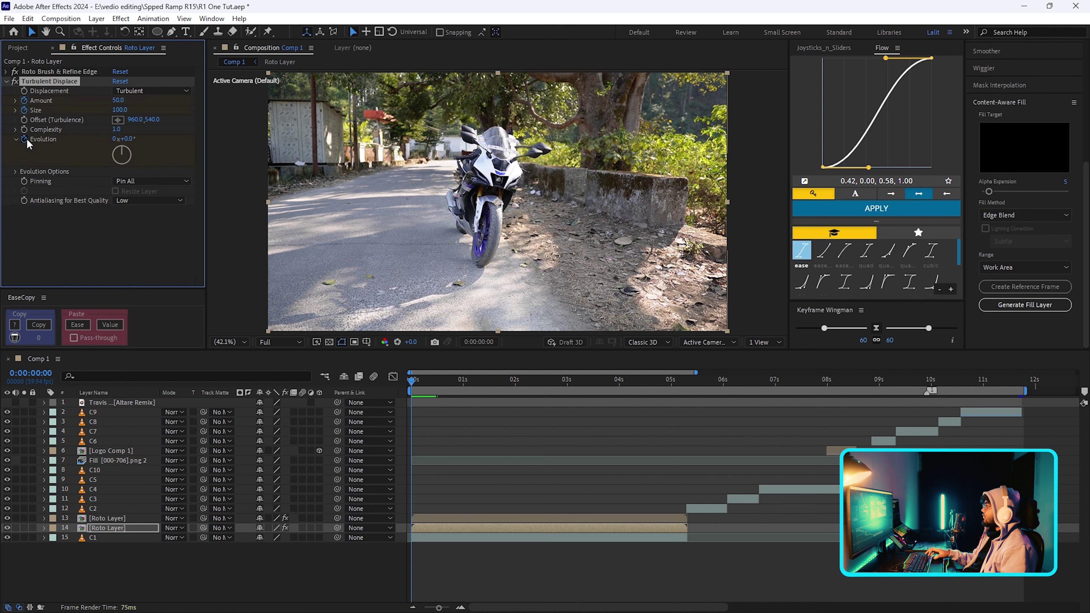
key("u")
left_click(117, 100)
type("10")
left_click(121, 109)
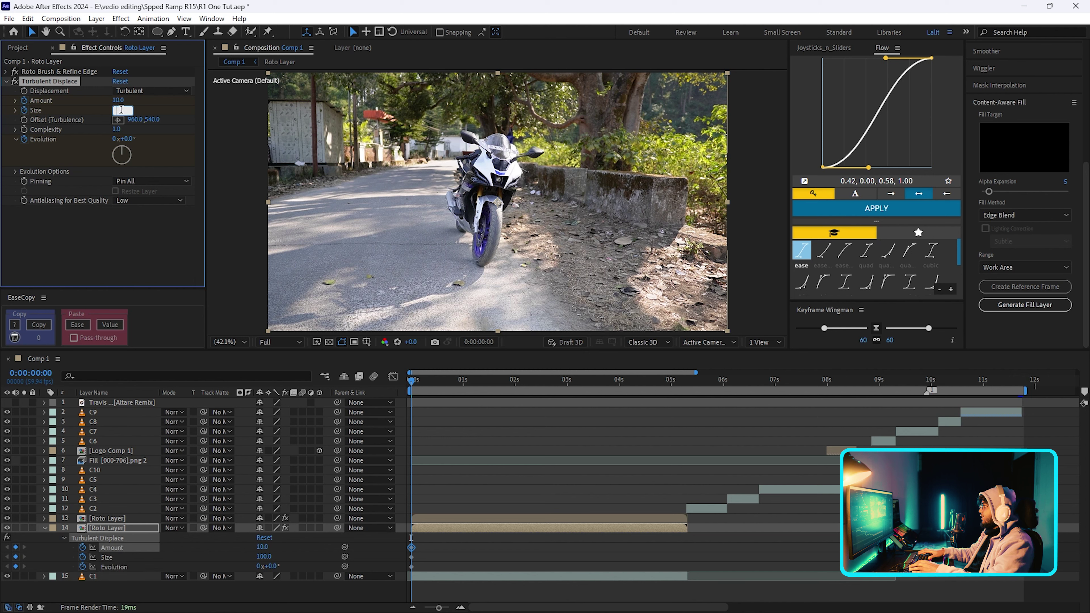
type("0")
left_click(121, 100)
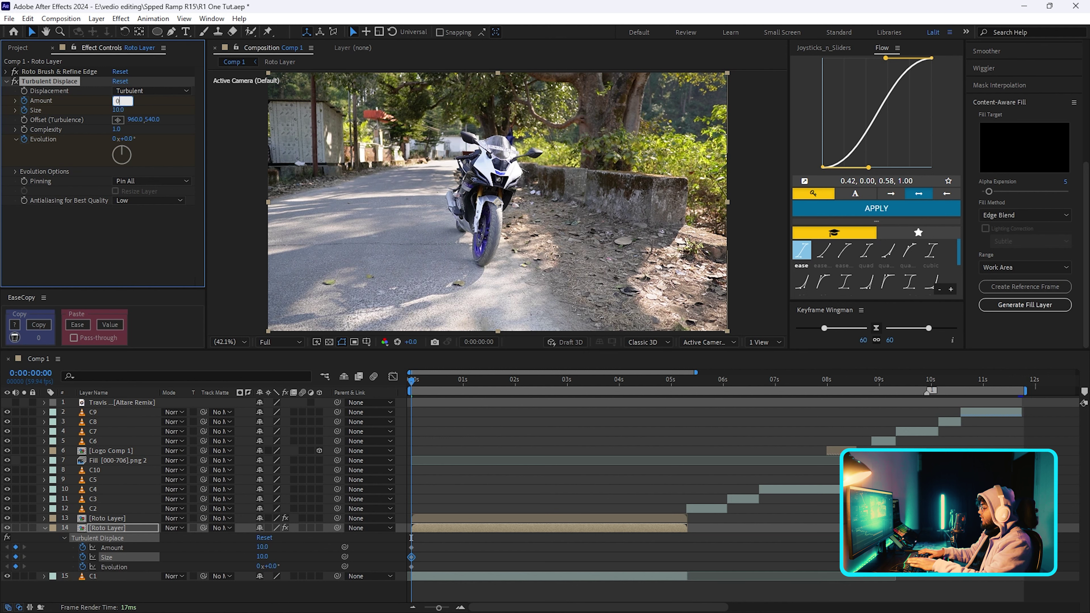
type(".0")
key("Return")
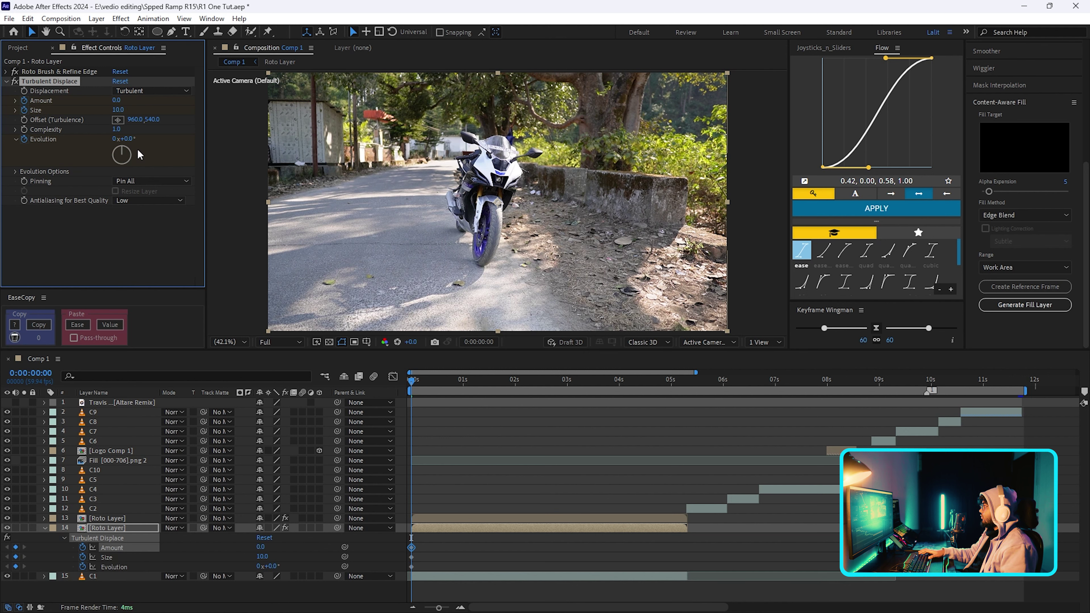
Near 2 seconds, keyframe Turbulent Displace Size 40 and Evolution 200.
left_click_drag(419, 384, 546, 426)
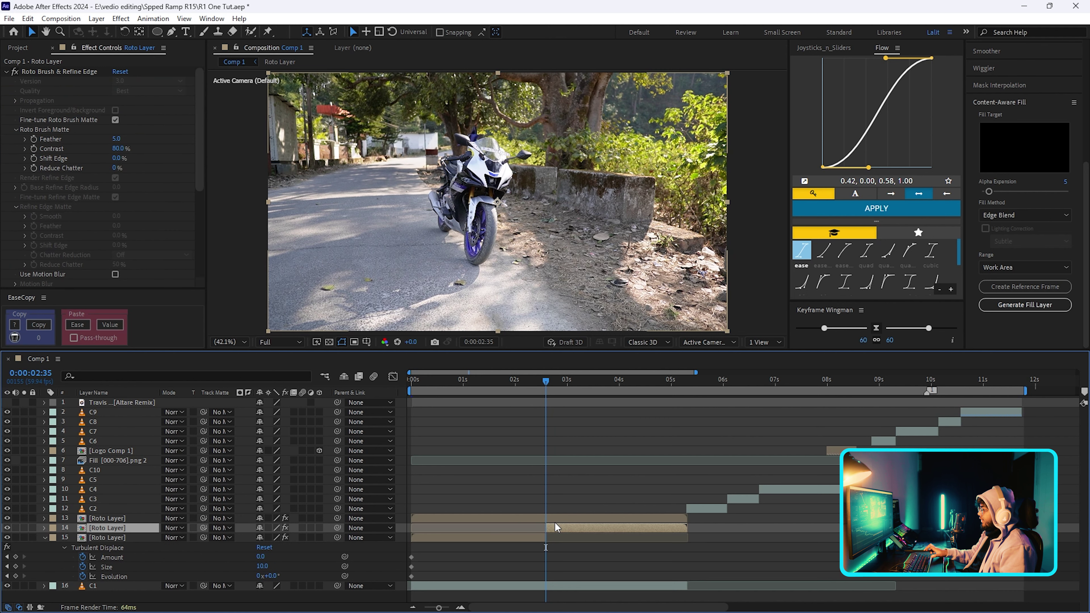
left_click(546, 547)
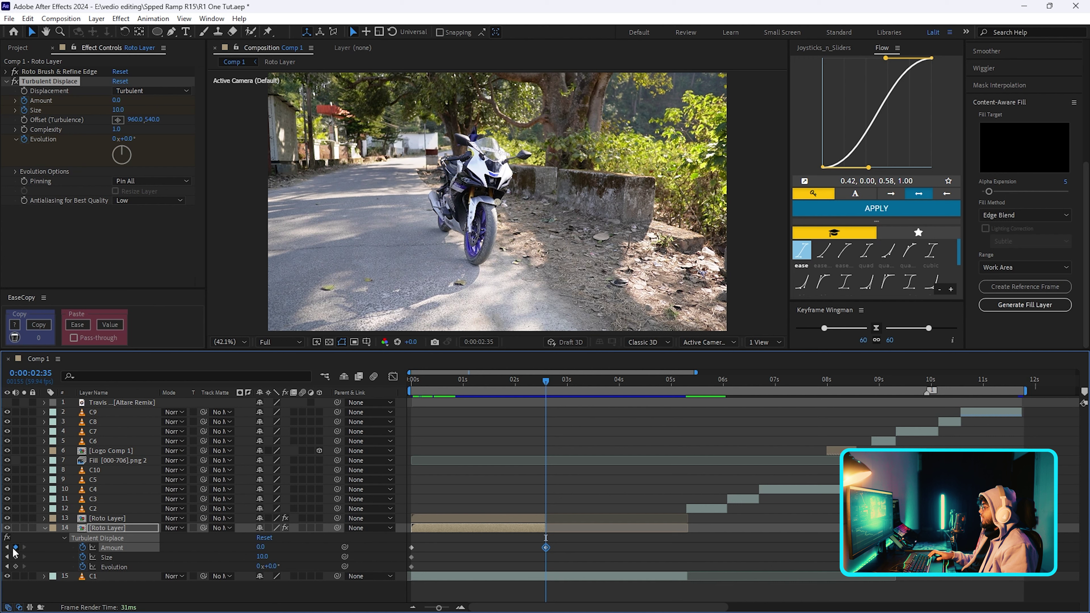
left_click(263, 557)
type("40")
key("Tab")
type("200")
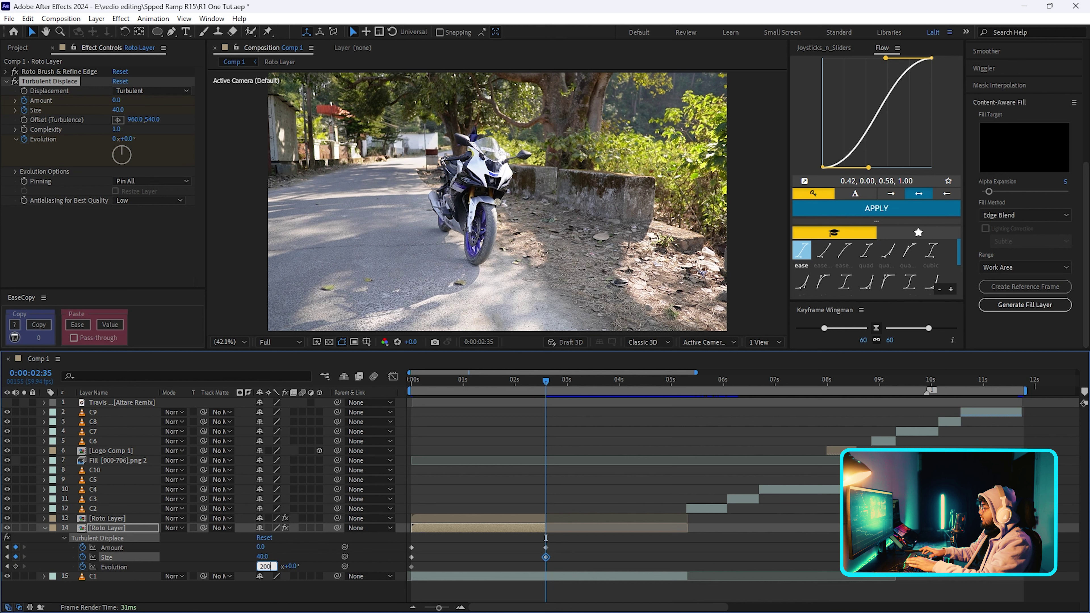
key("Return")
Preview the bike breakup from the start of the timeline.
left_click(472, 397)
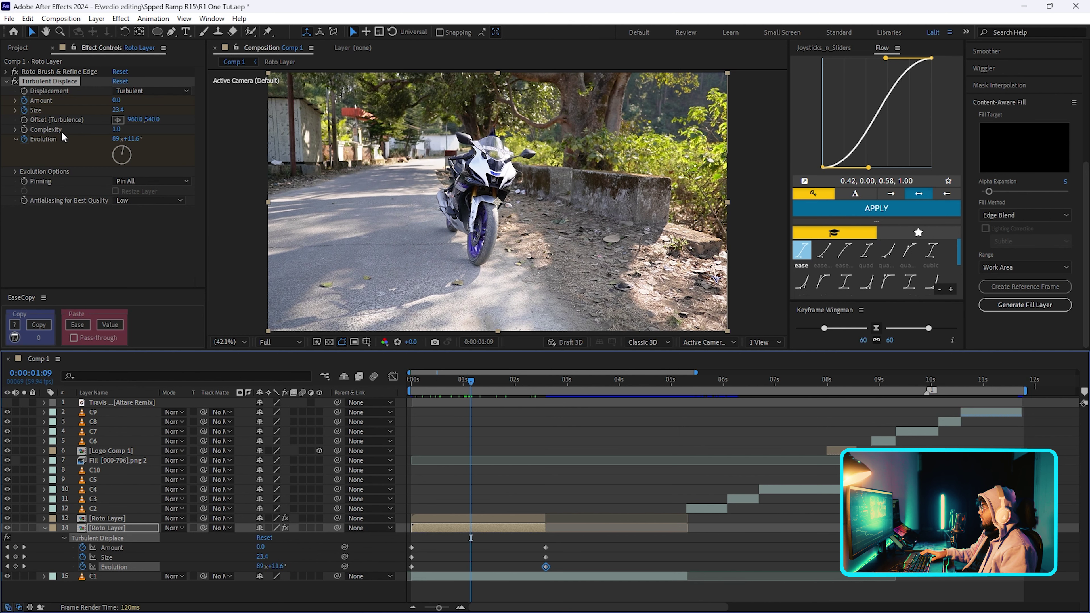
key("Home")
key("space")
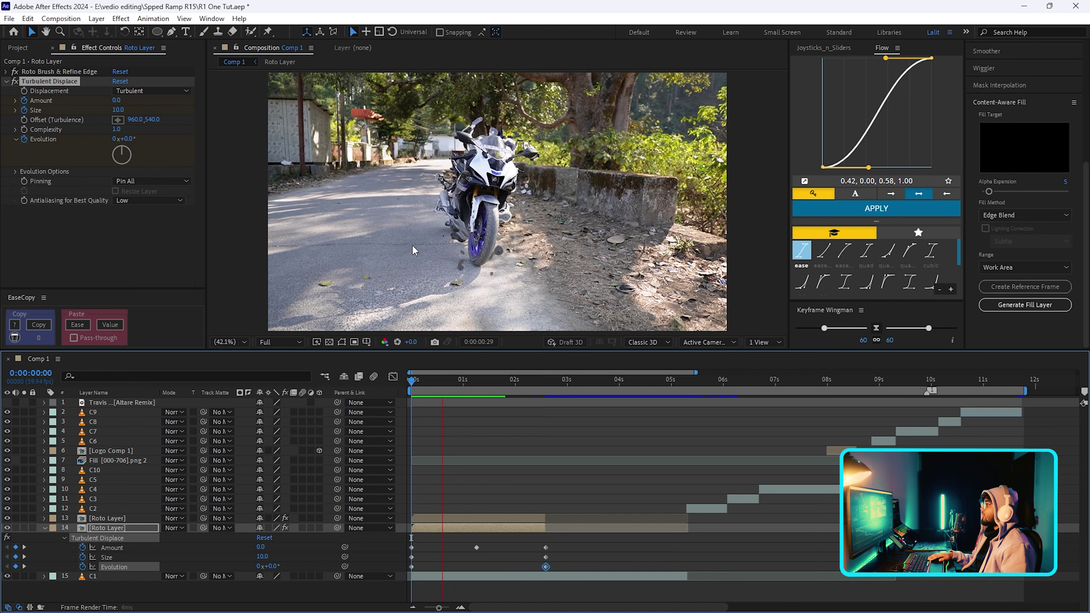
key("space")
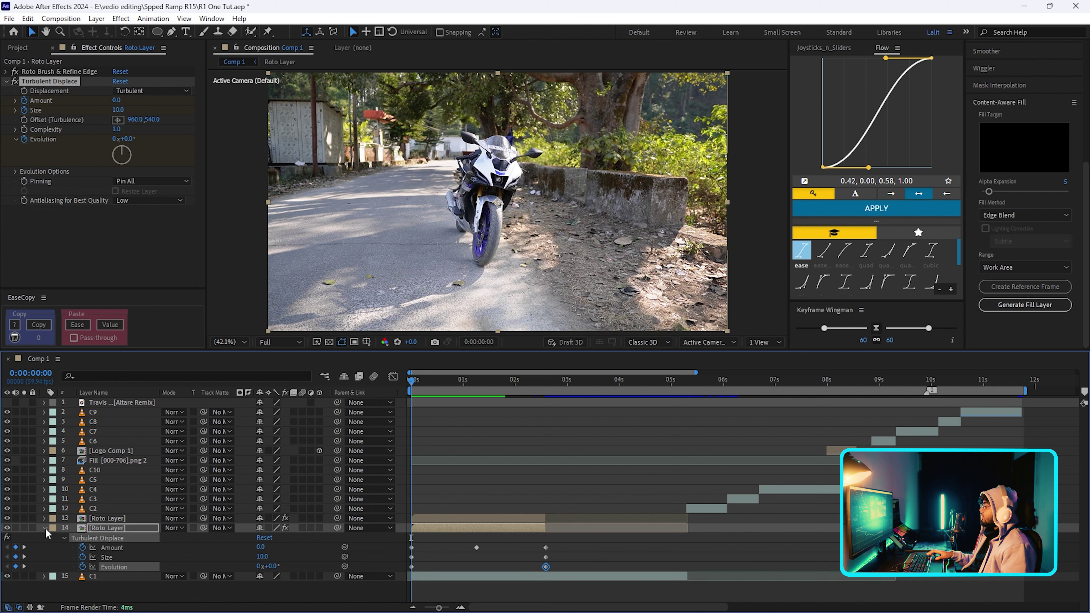
left_click_drag(413, 382, 470, 389)
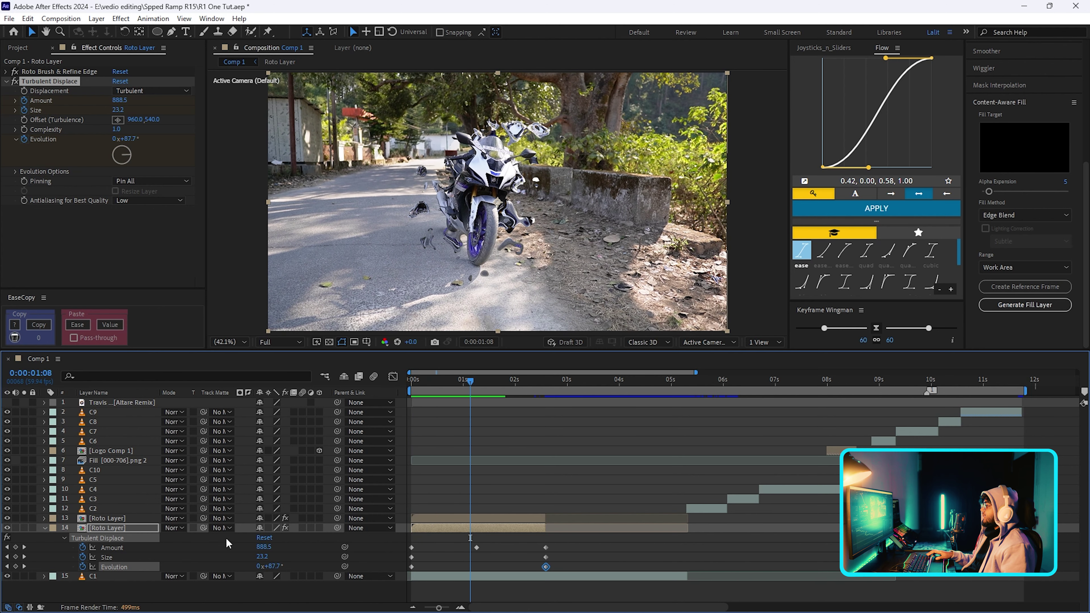
key("ctrl+space")
type("text")
key("Escape")
Play back the twirling breakup from the start to about 2.5 seconds.
key("Home")
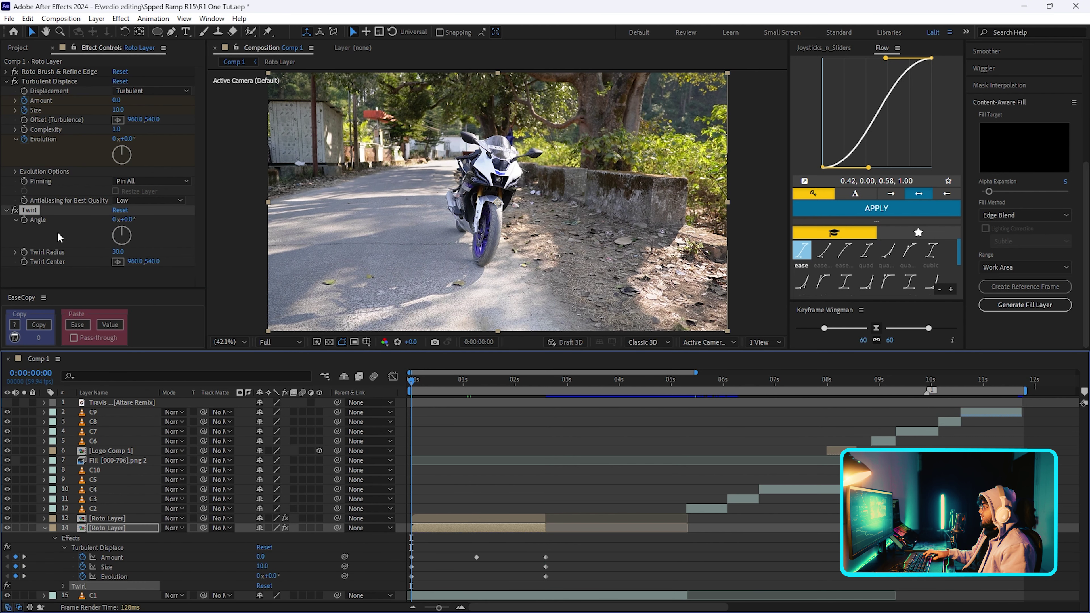
key("space")
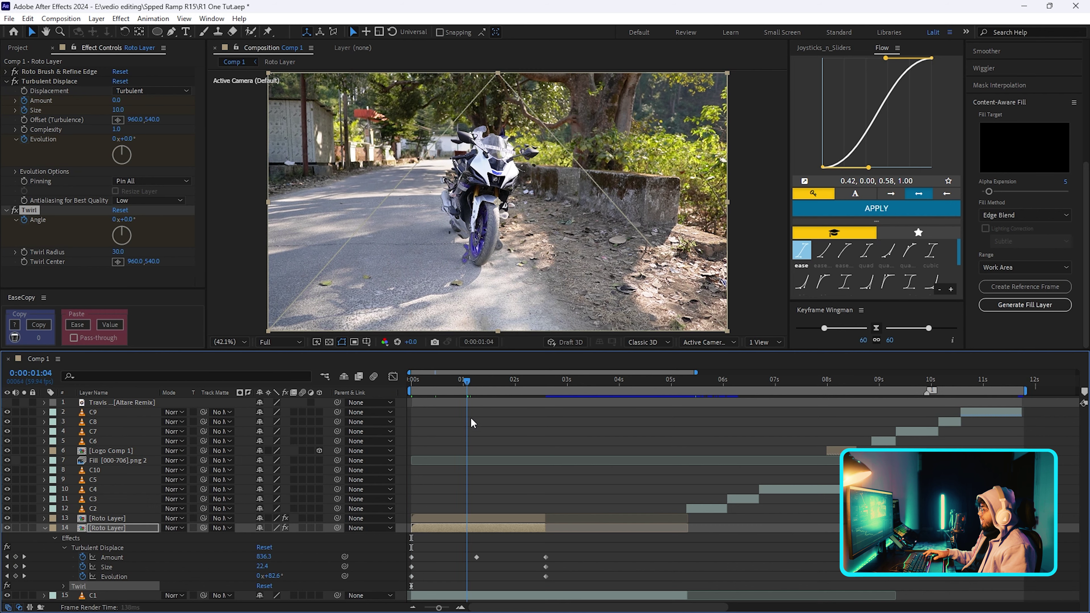
left_click_drag(477, 423, 547, 430)
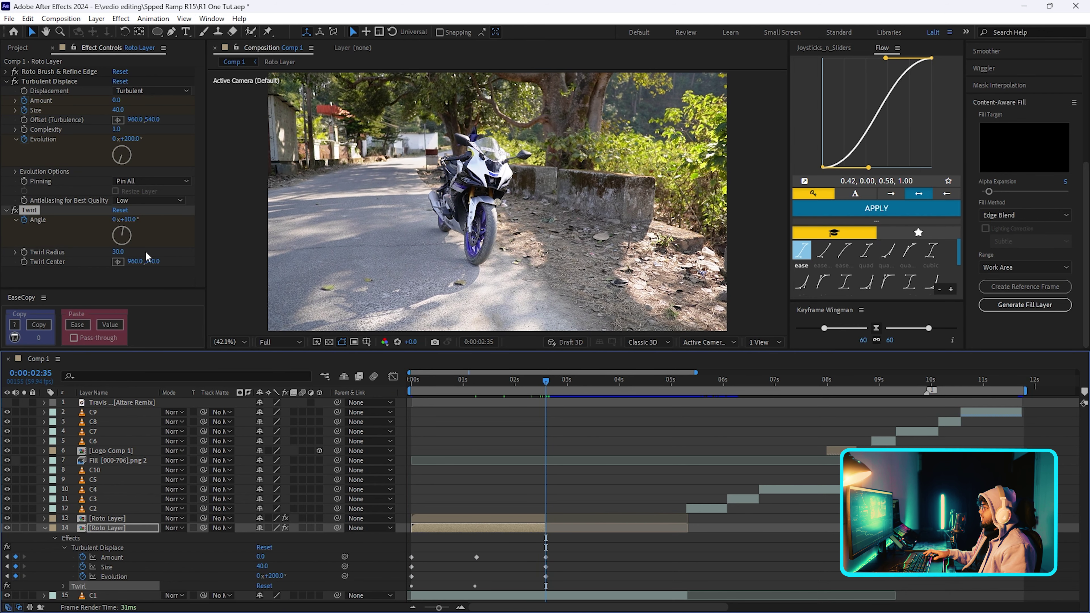
key("Home")
key("space")
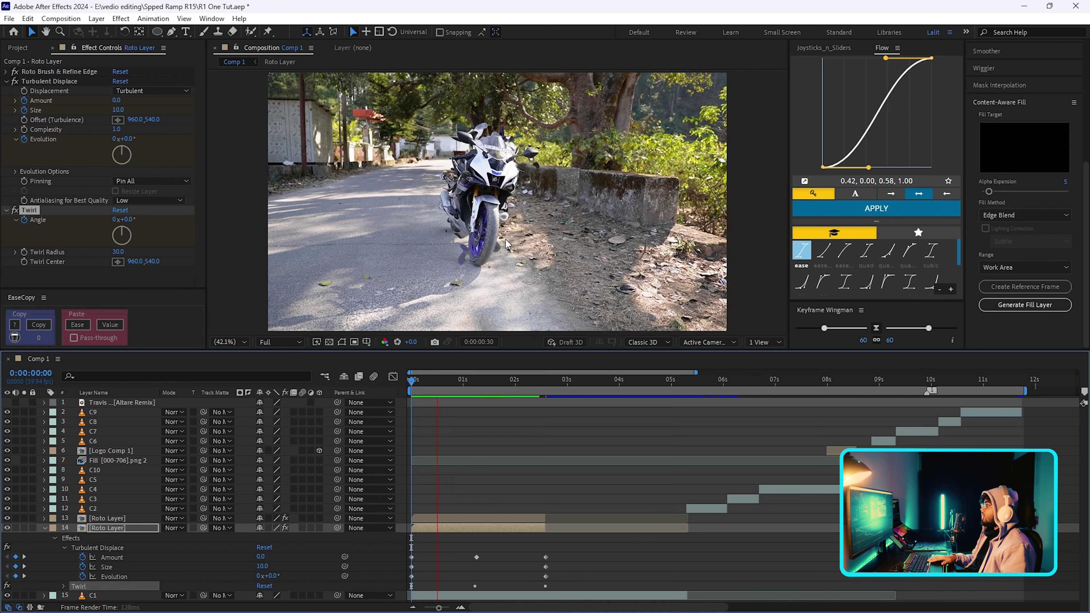
key("space")
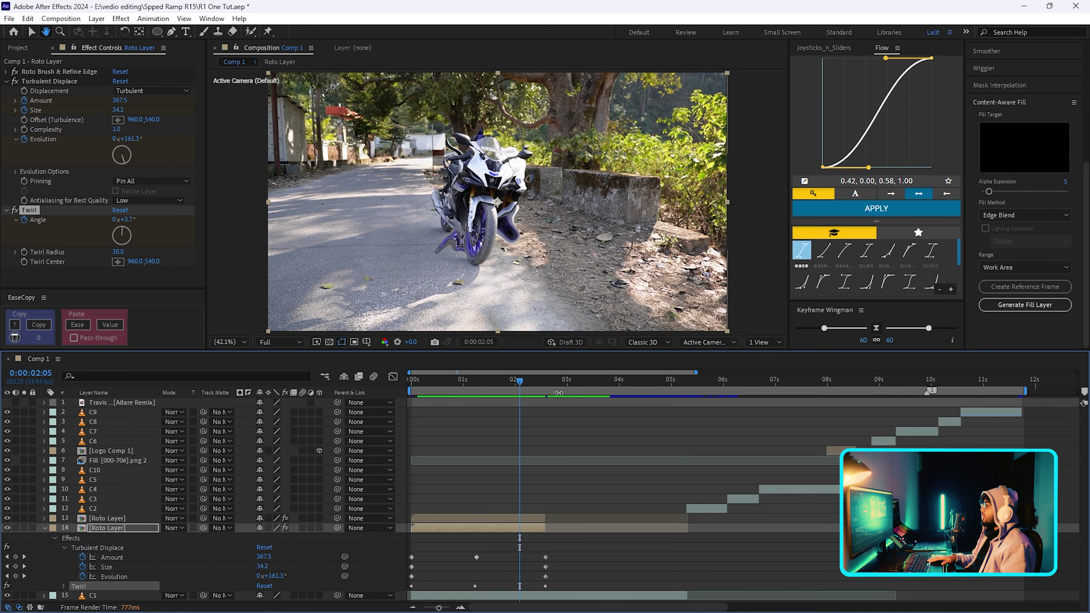
Reselect the bike copy and reveal its Twirl Angle keyframes.
left_click(476, 591)
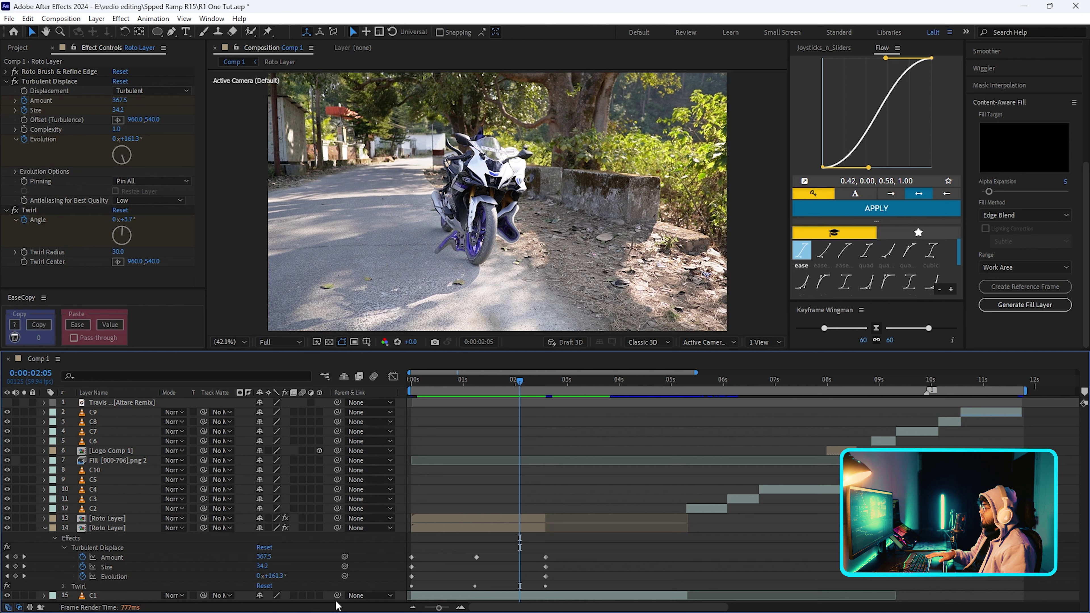
left_click(107, 527)
key("u")
key("ctrl+space")
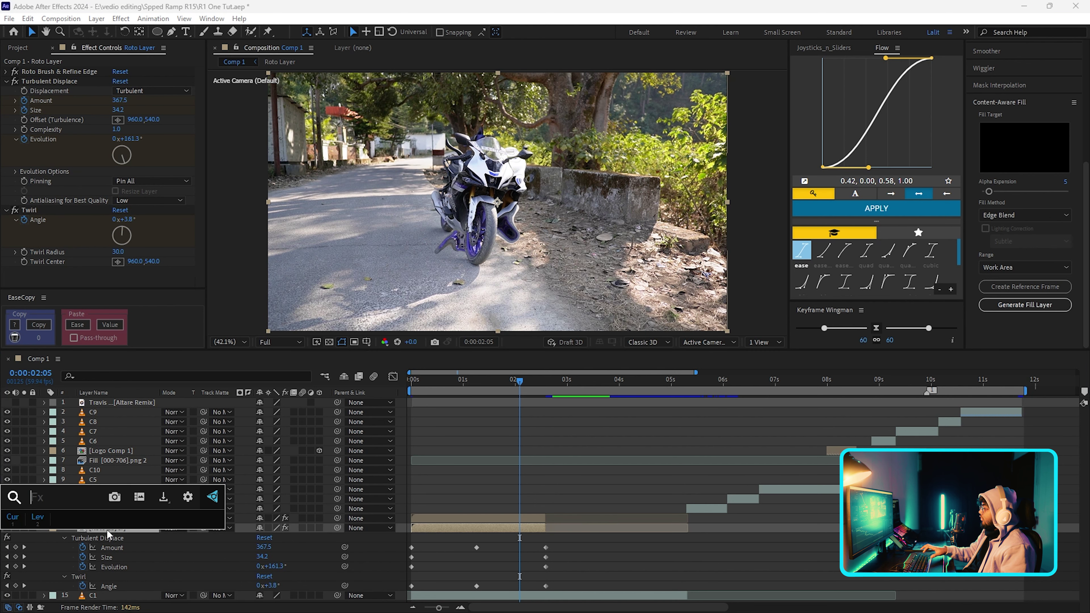
Apply Deep Glow and keyframe its Exposure 0 → 1 → 0, ending at 2:35.
type("dee")
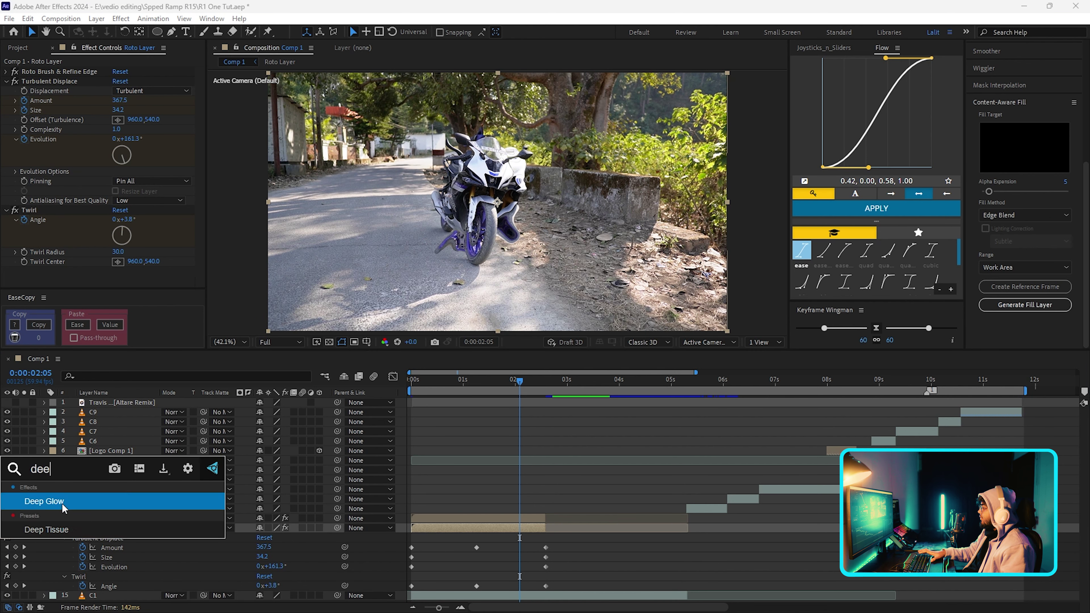
left_click(61, 501)
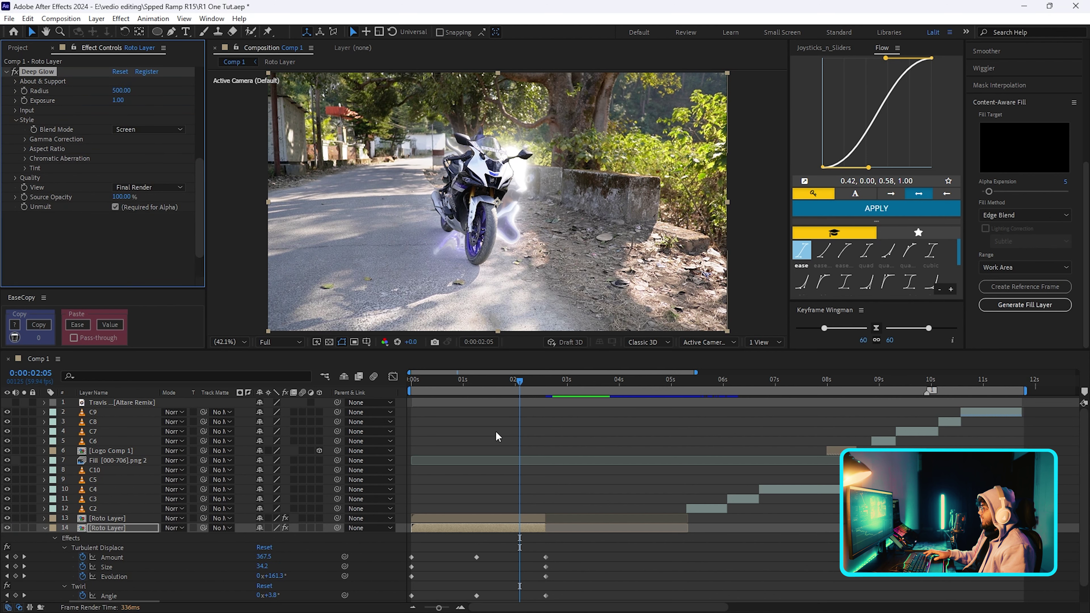
key("Home")
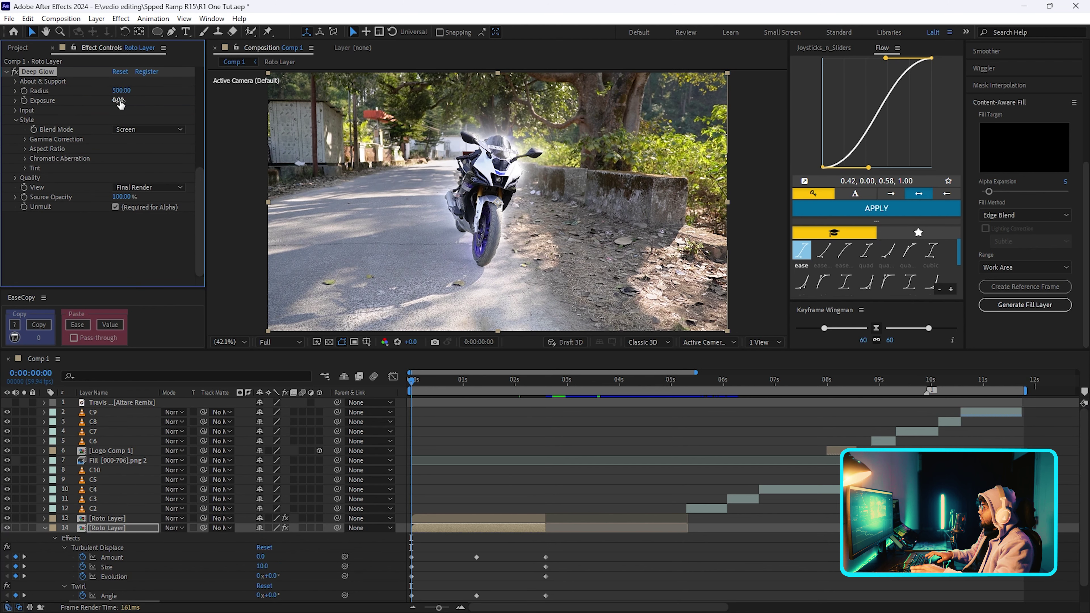
key("k")
left_click(118, 100)
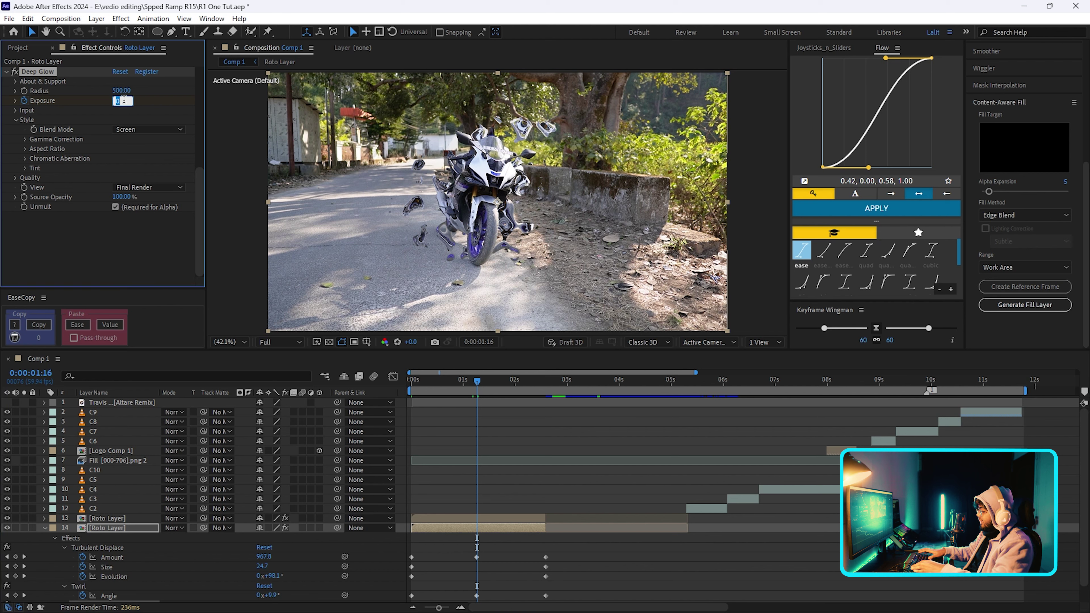
type("1")
key("Return")
key("k")
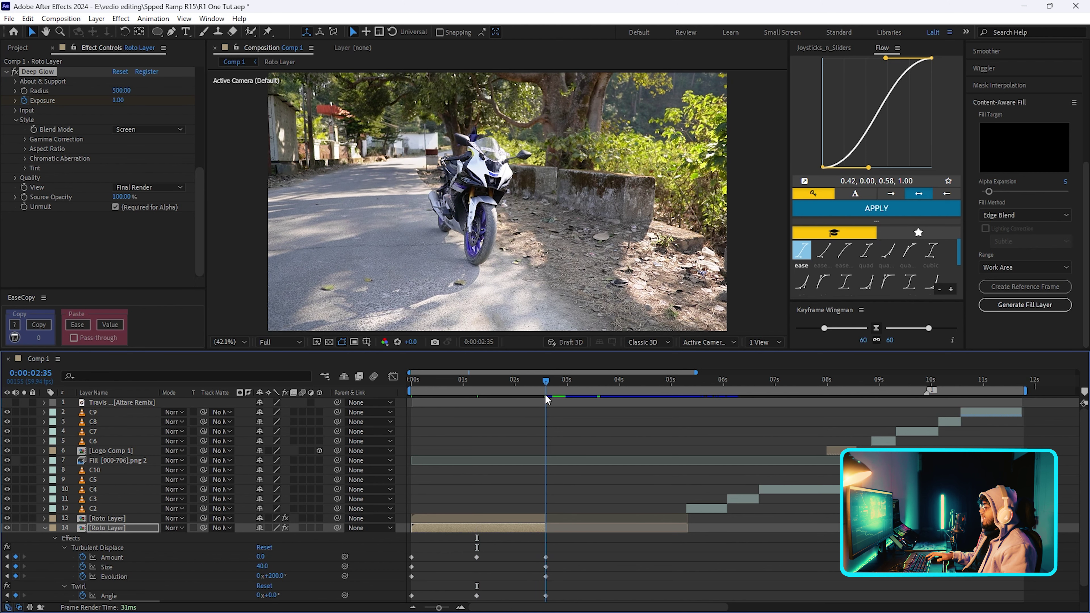
left_click(125, 113)
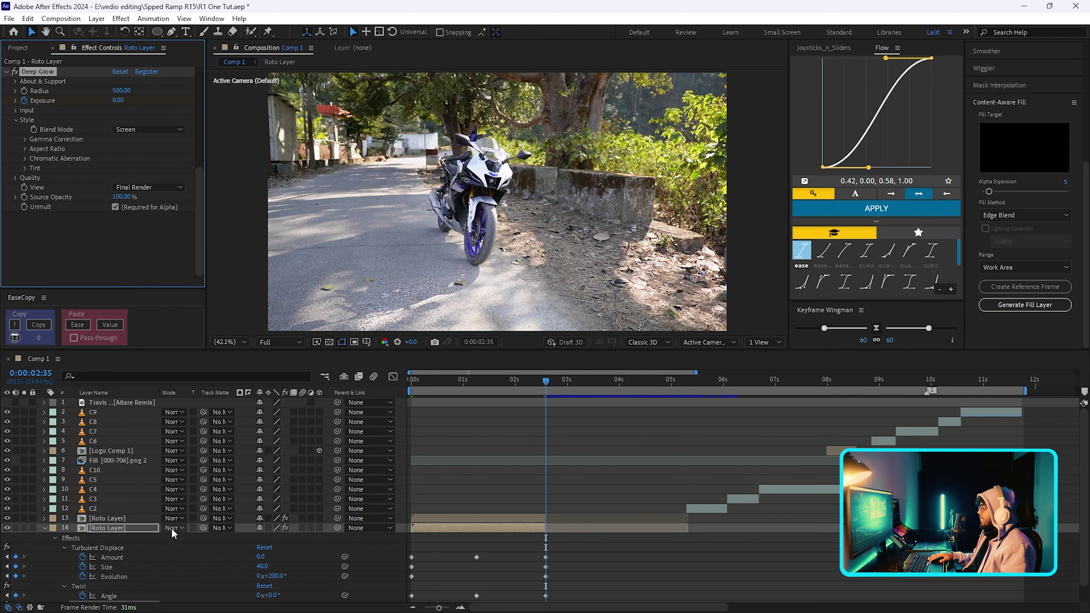
Set the glowing roto layer's blending mode to Screen.
left_click(174, 528)
left_click(192, 165)
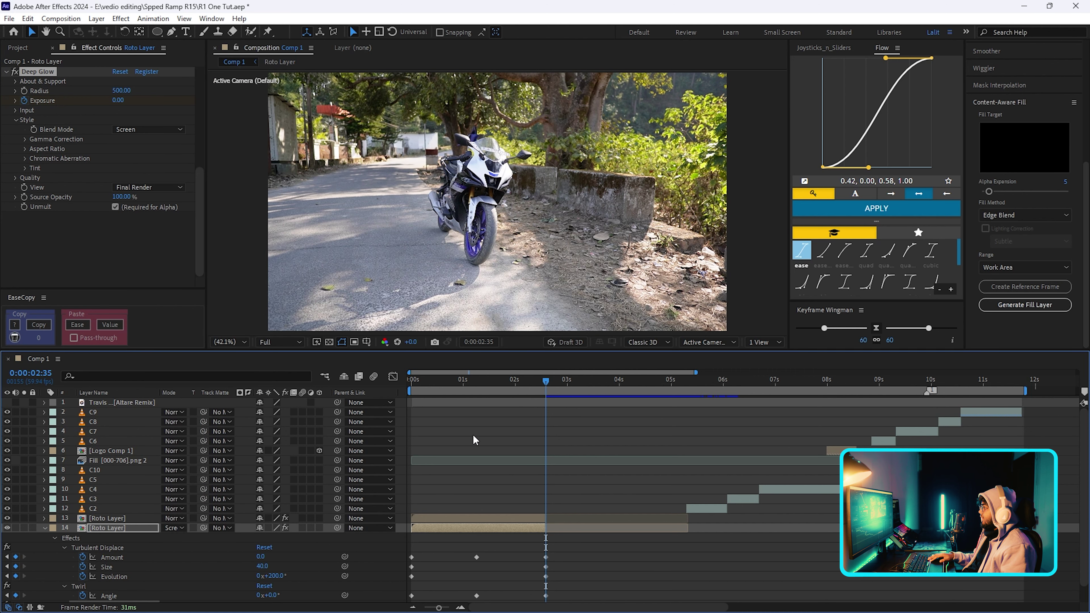
scroll(38, 237, "up", 2)
key("space")
Enable the Deep Glow tint, set it to a light blue, and preview.
left_click(24, 243)
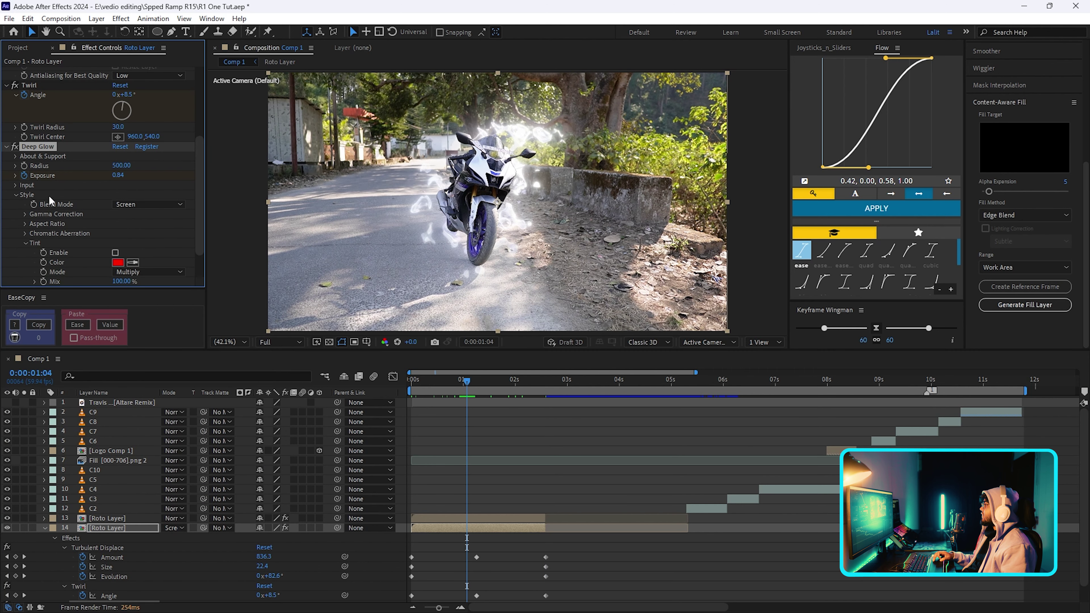
scroll(52, 201, "down", 2)
left_click(118, 224)
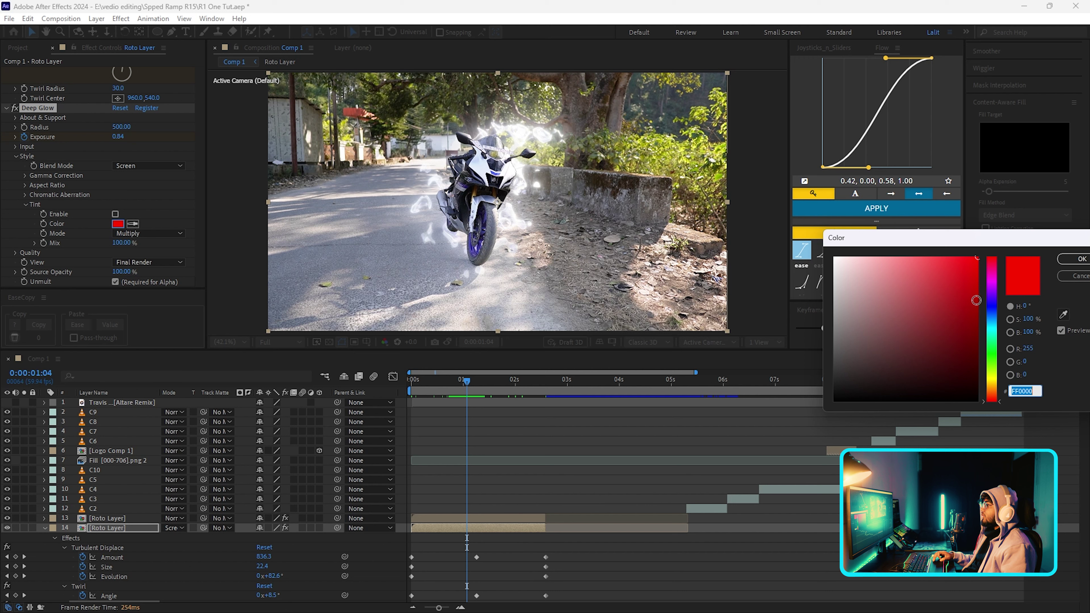
left_click_drag(986, 300, 991, 318)
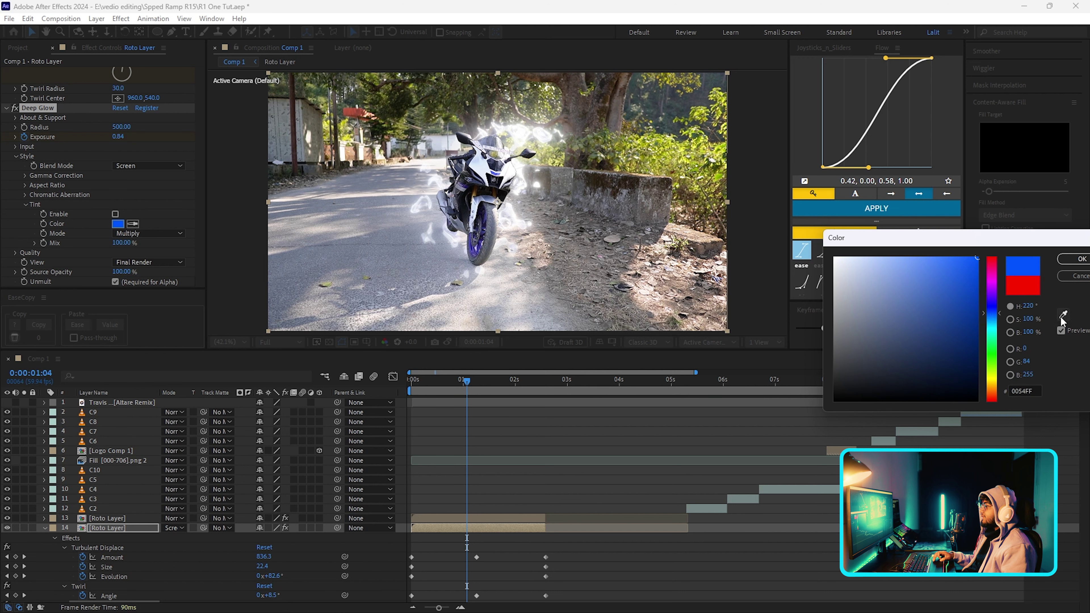
key("Return")
left_click(115, 214)
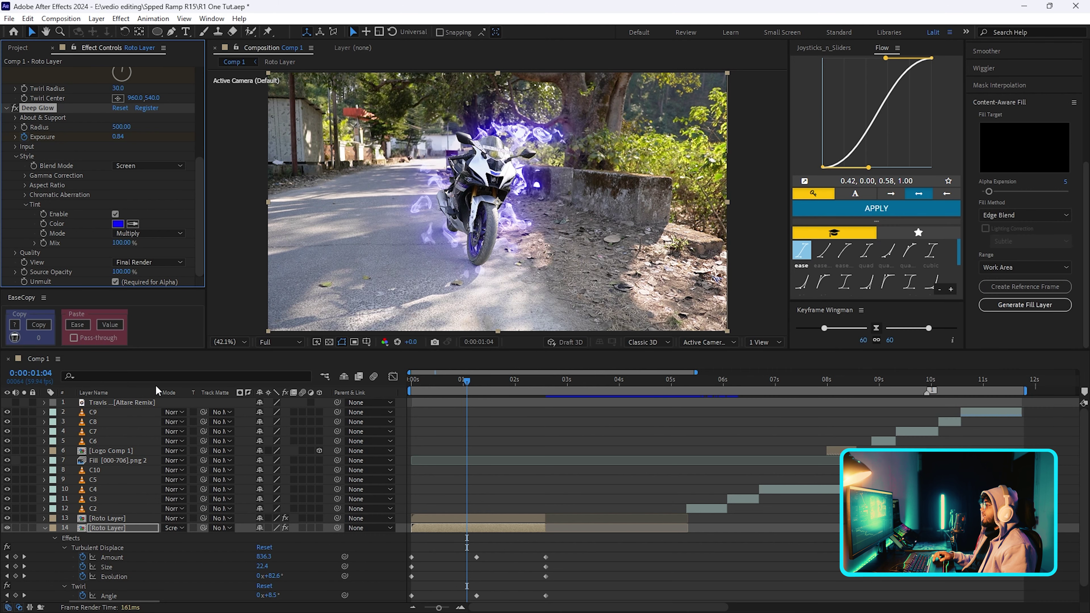
key("space")
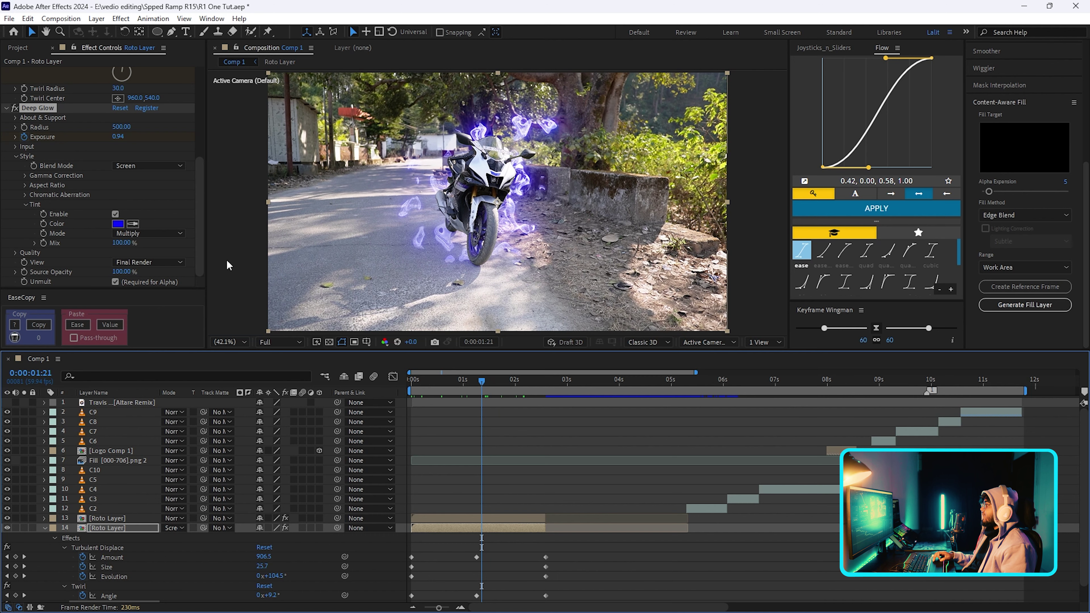
left_click(118, 223)
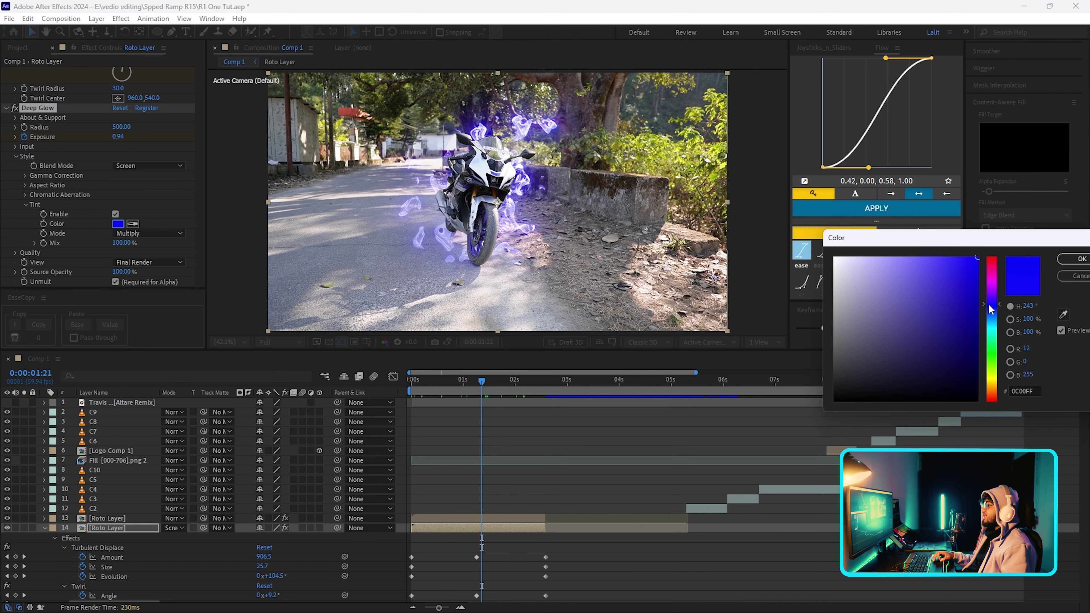
left_click_drag(991, 308, 991, 319)
key("Return")
key("space")
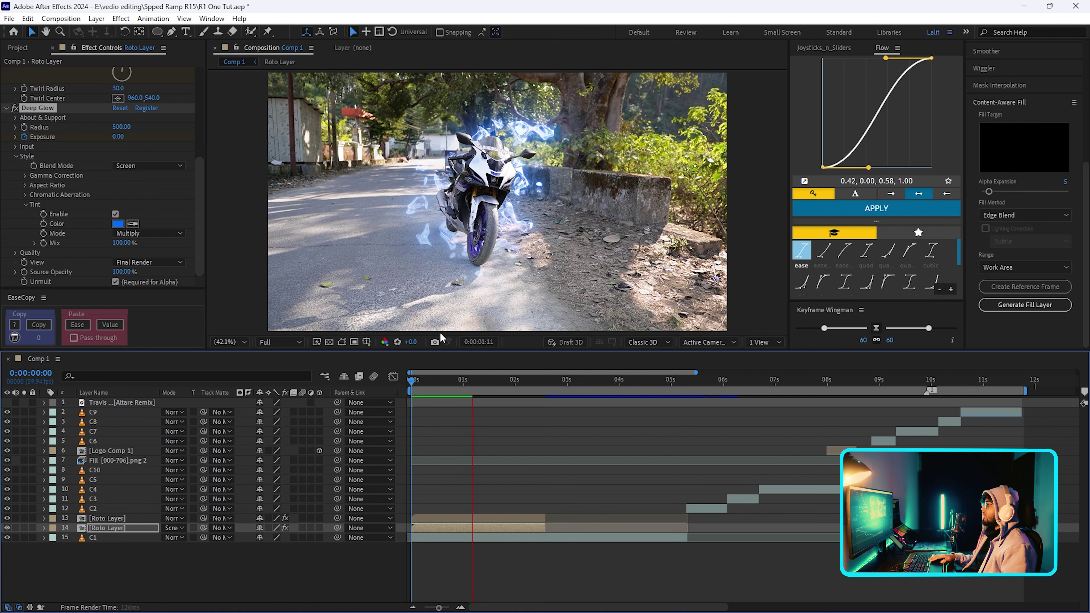
key("space")
left_click(176, 532)
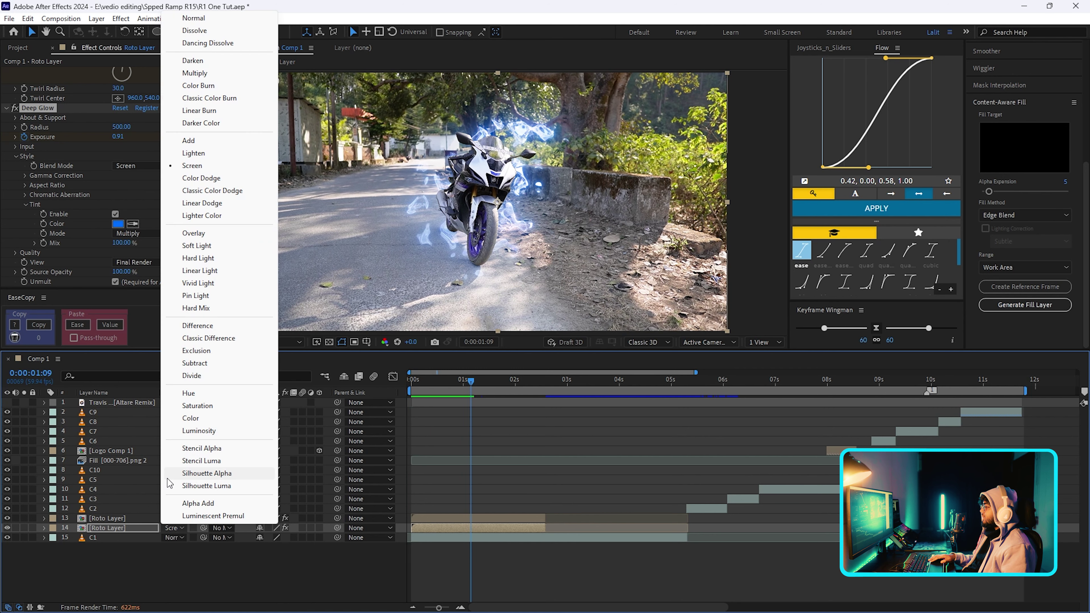
left_click(202, 179)
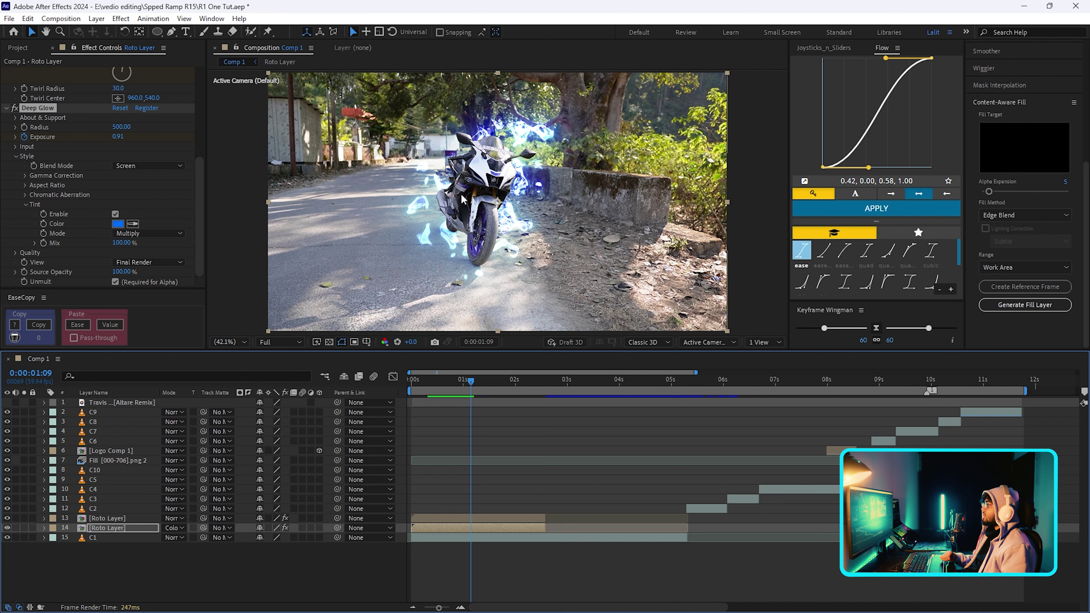
left_click(426, 385)
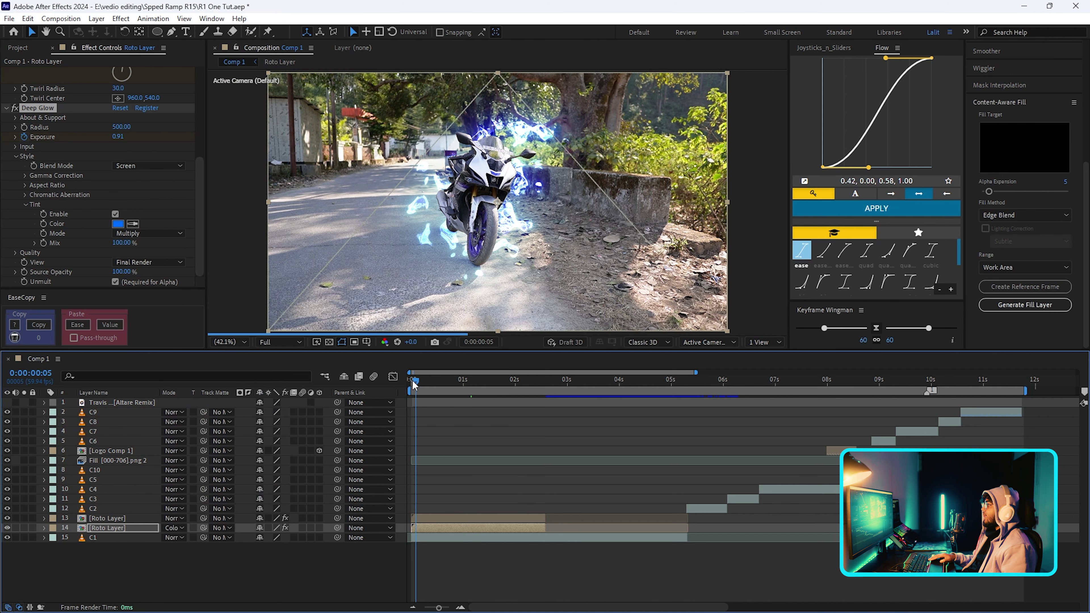
key("space")
key("shift+equal")
key("shift+equal")
key("shift+equal")
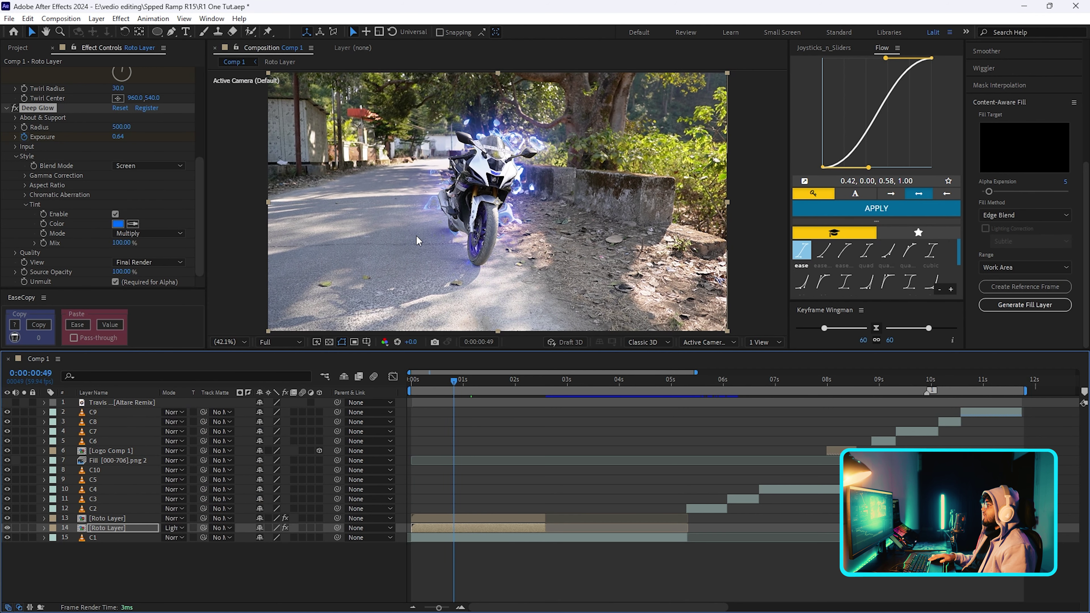
left_click(173, 527)
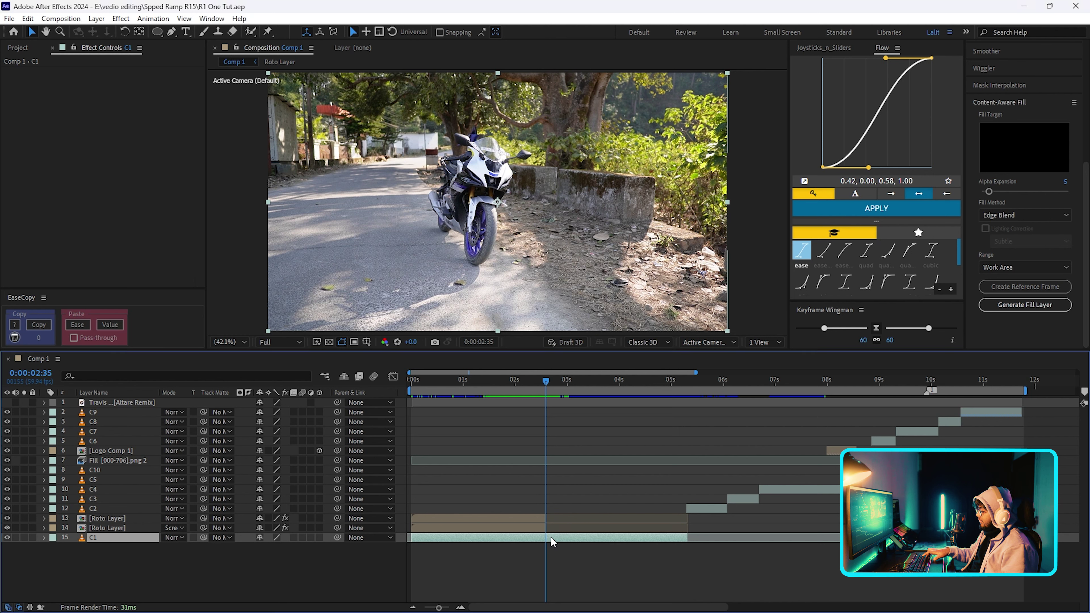
Split C1 at 2:35, raise C11 above the Roto Layers, pre-compose it as 'Earthquake', duplicate C11.
key("ctrl+shift+d")
left_click_drag(112, 537, 111, 517)
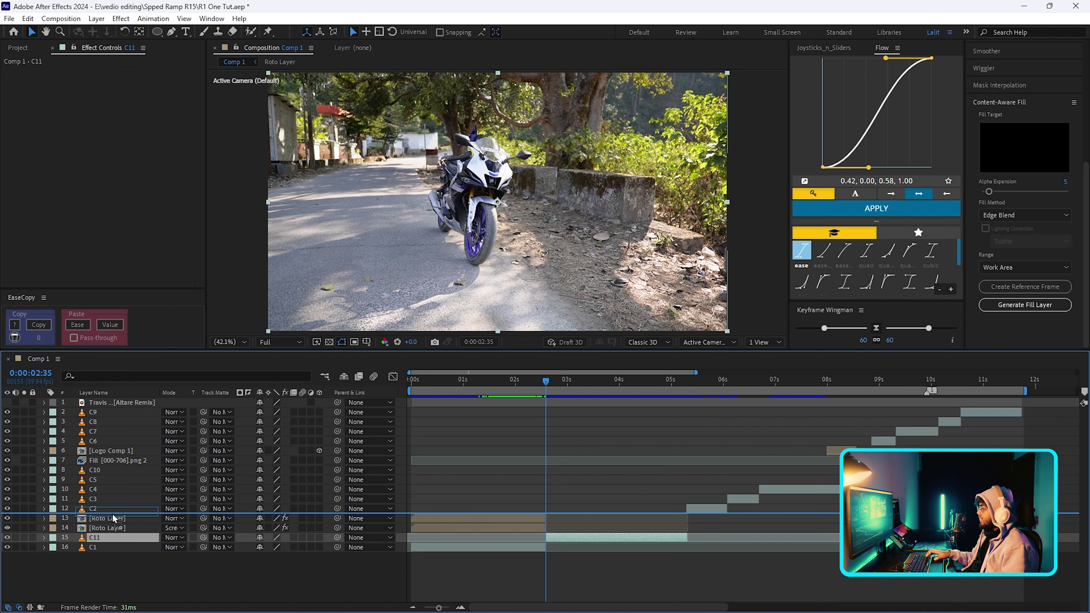
right_click(105, 521)
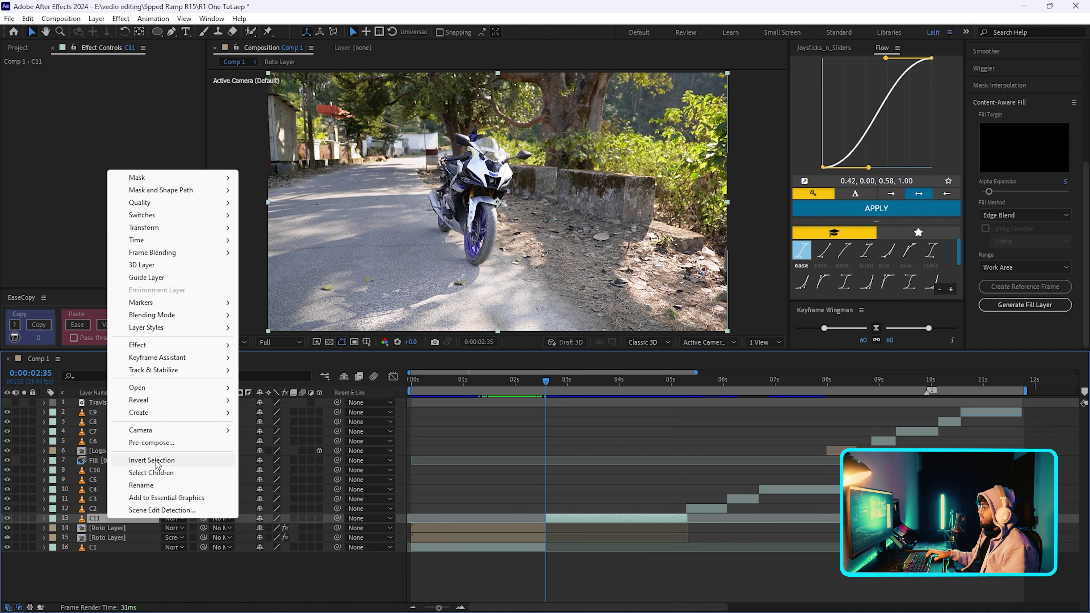
left_click(156, 442)
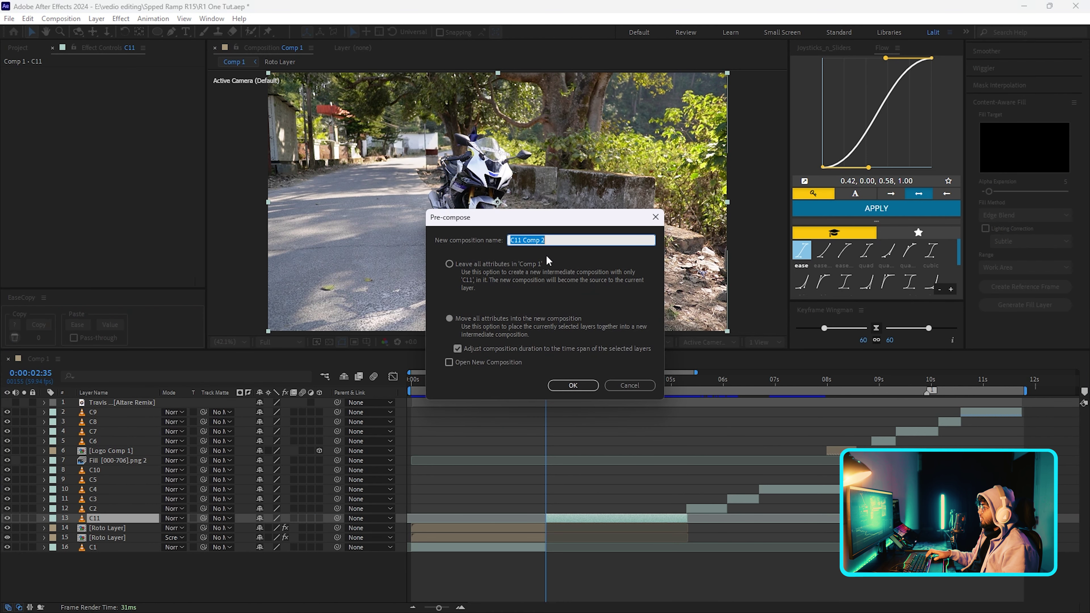
type("Earthq")
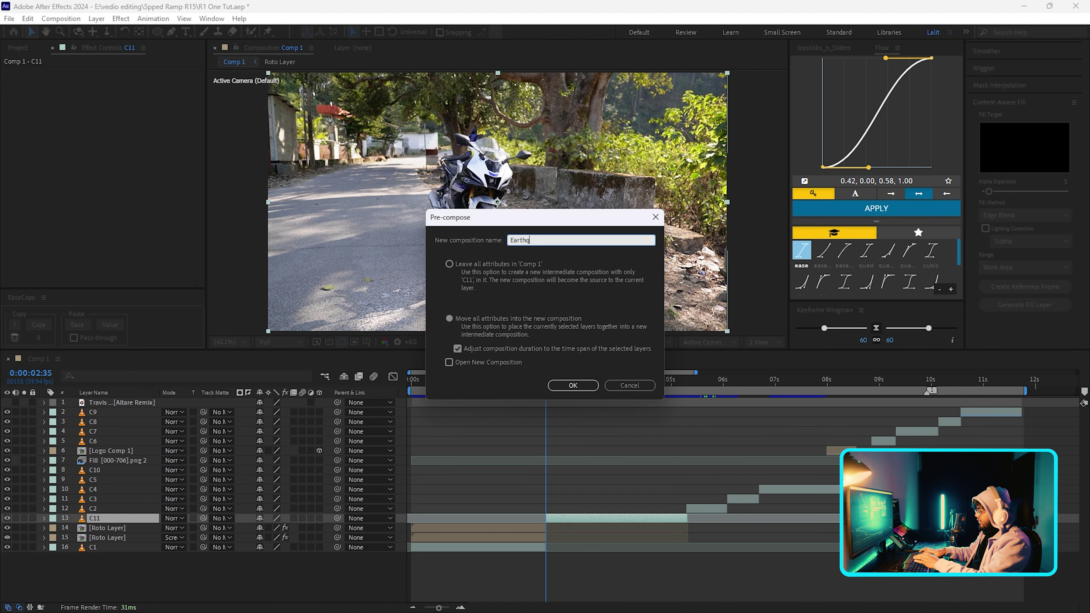
type("uake")
key("Return")
key("ctrl+a")
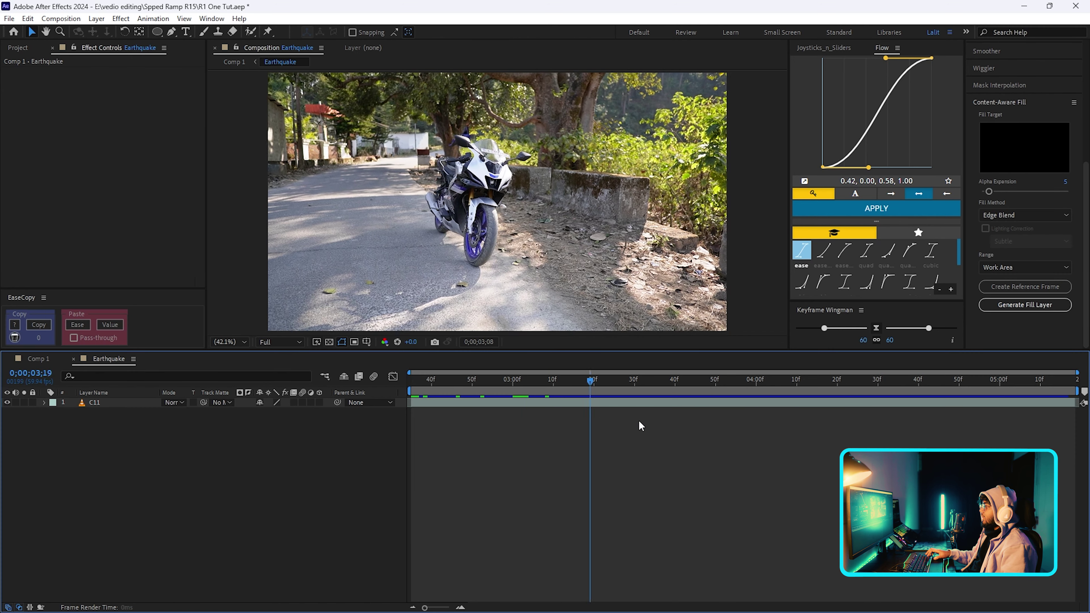
key("ctrl+d")
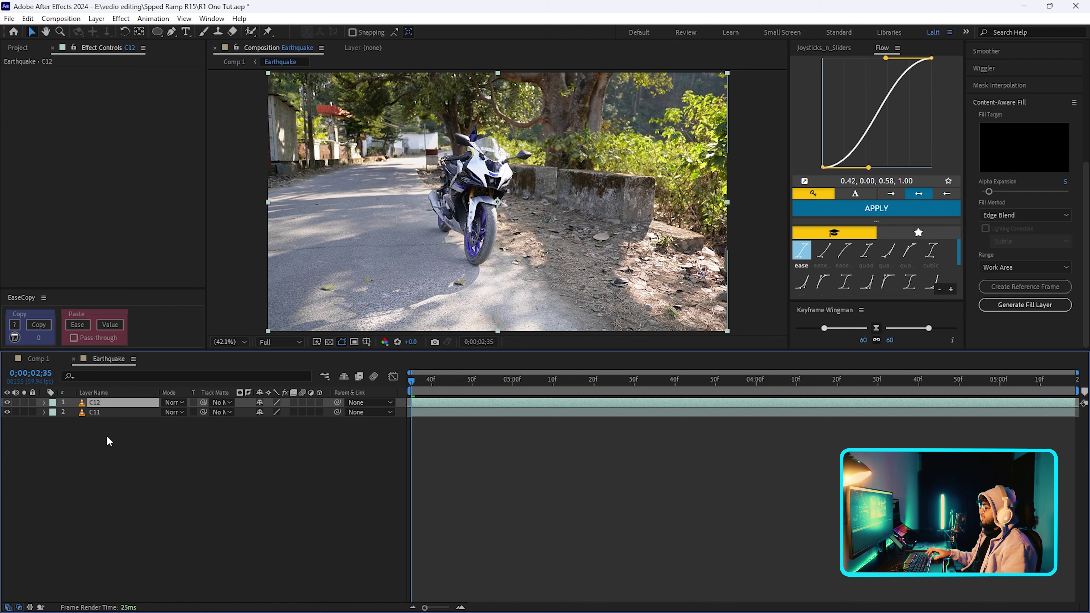
Rename the lower C11 layer to 'Ground'.
right_click(101, 412)
left_click(140, 379)
type("Gro")
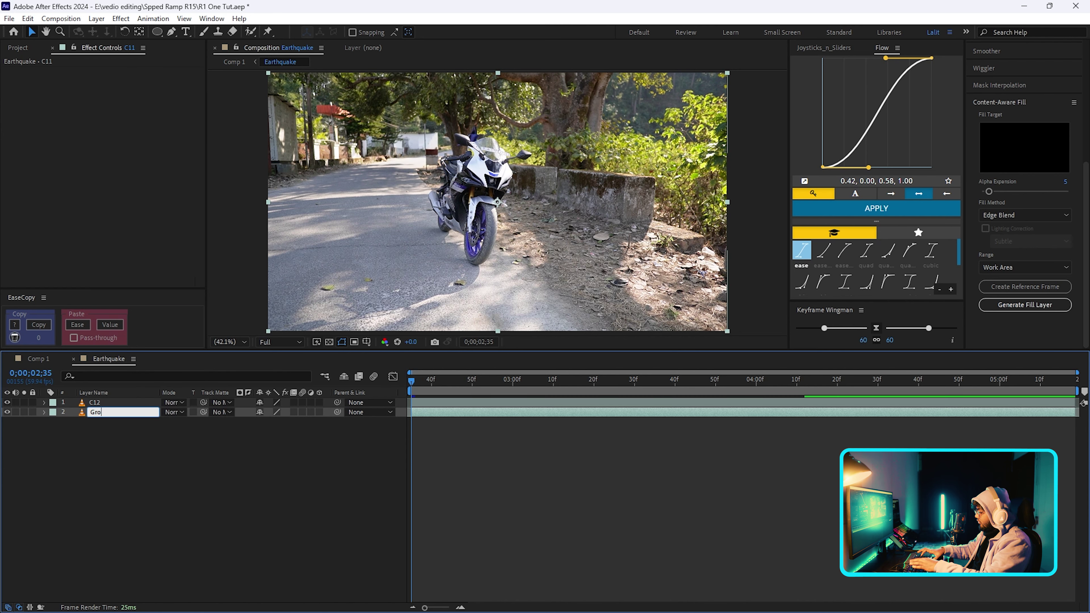
type("und")
key("Return")
Camera-track the Ground footage and create a null and camera at the chosen road point.
scroll(1009, 118, "up", 5)
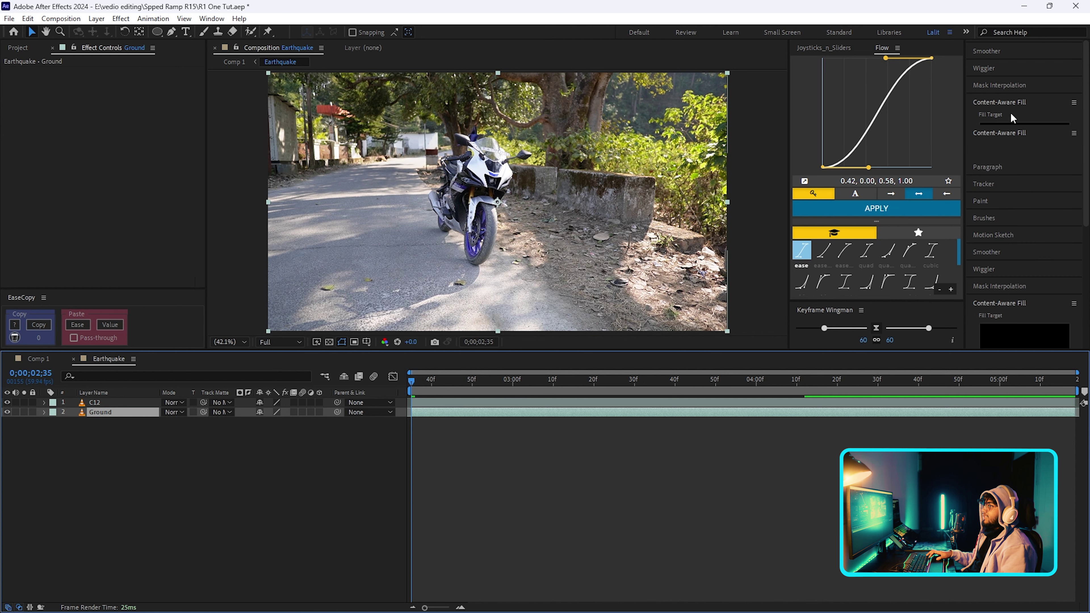
left_click(1007, 183)
left_click(989, 201)
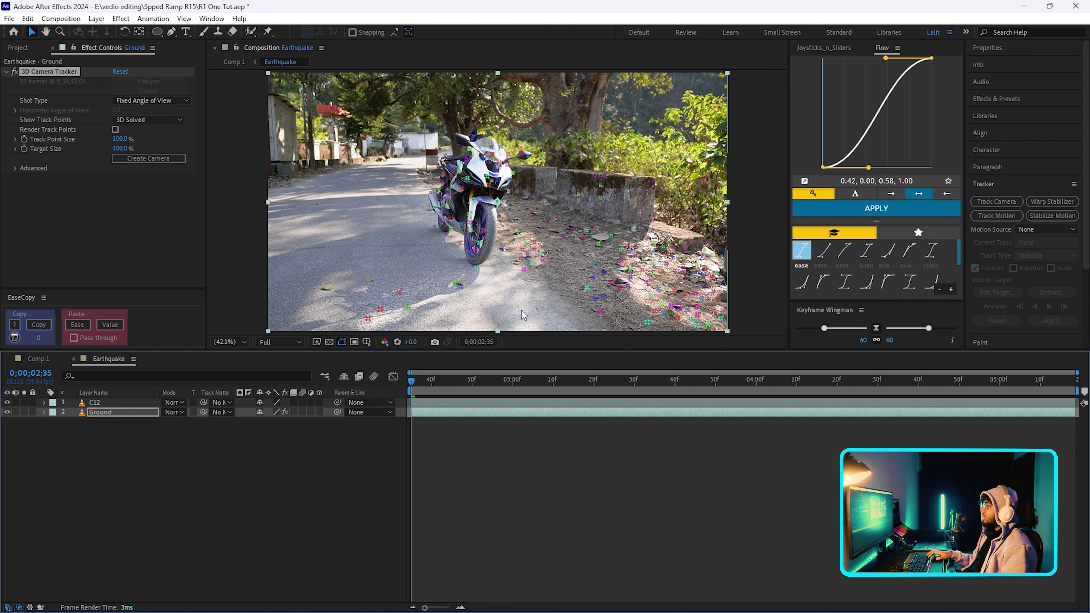
right_click(523, 261)
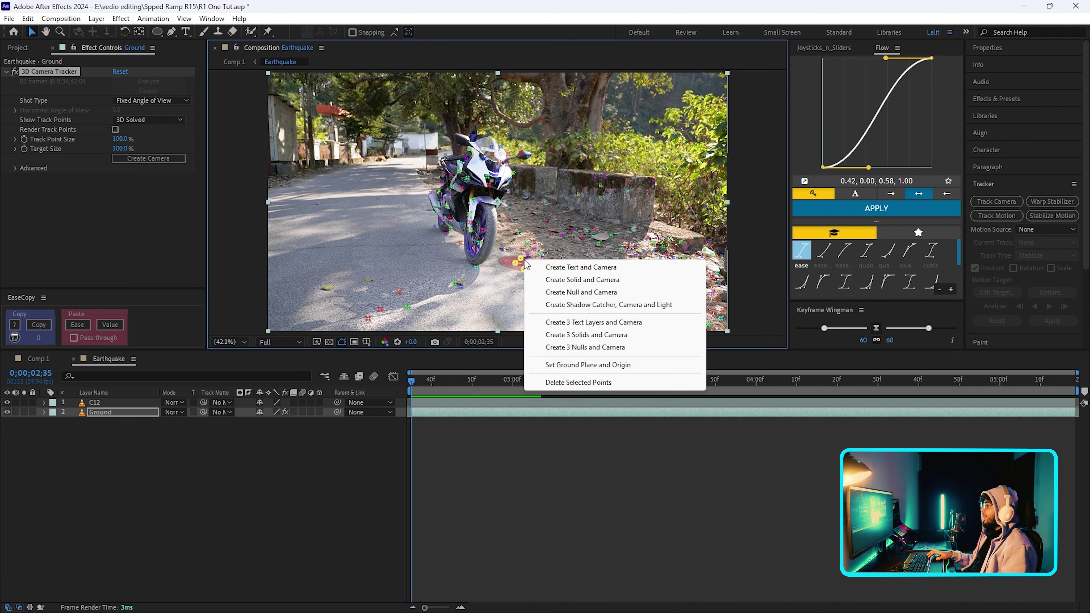
left_click(568, 293)
left_click(102, 421)
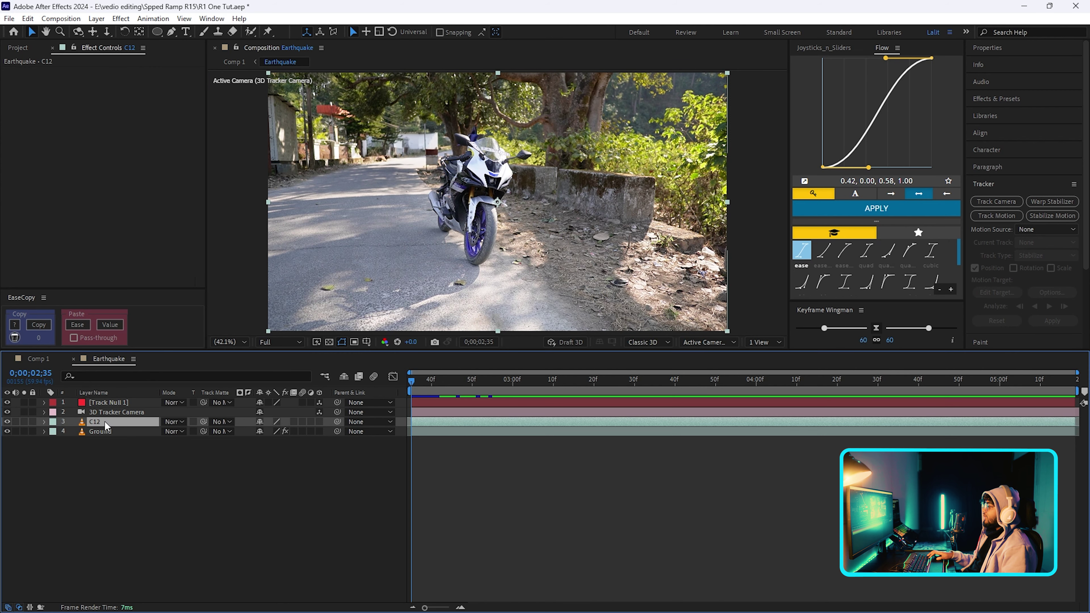
Rename the C12 layer to 'Clean Plate'.
right_click(103, 421)
left_click(124, 401)
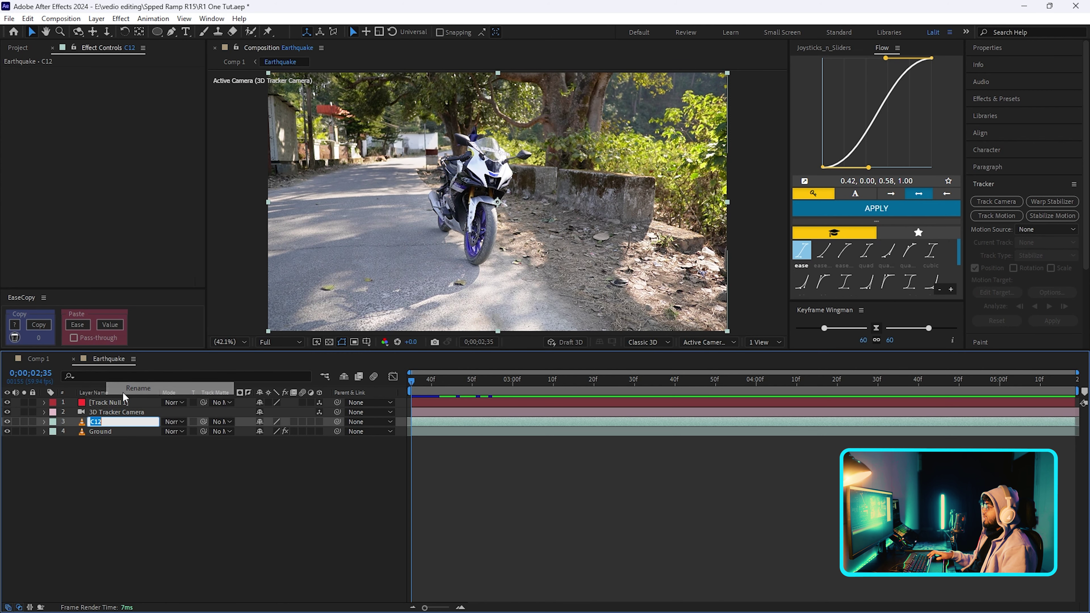
type("Clean Plate")
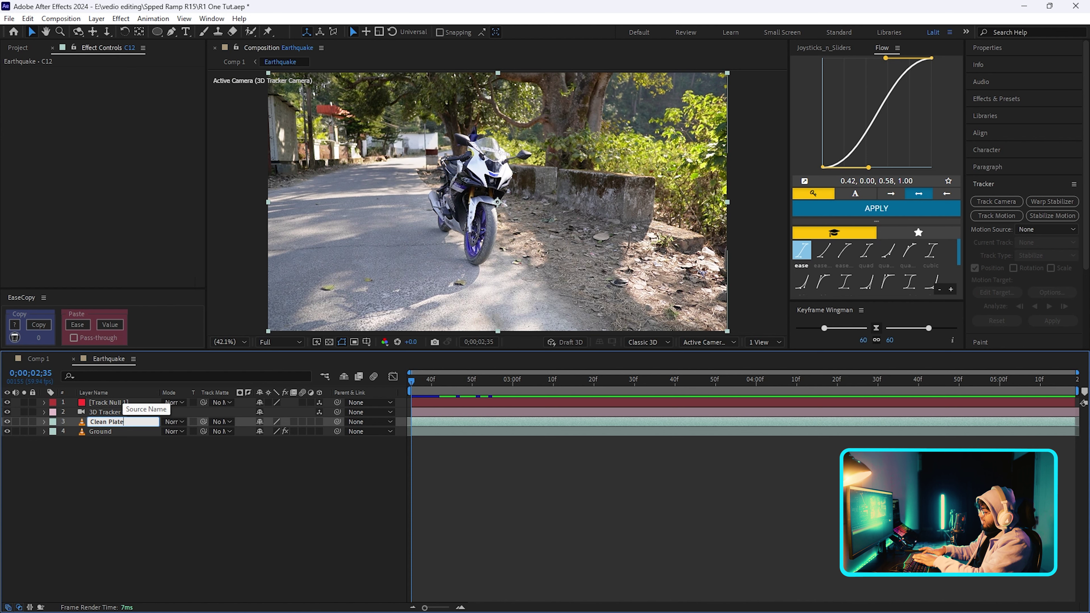
key("Return")
Mask the bike on Clean Plate, track the mask forward, invert it, and hide Ground.
left_click(170, 32)
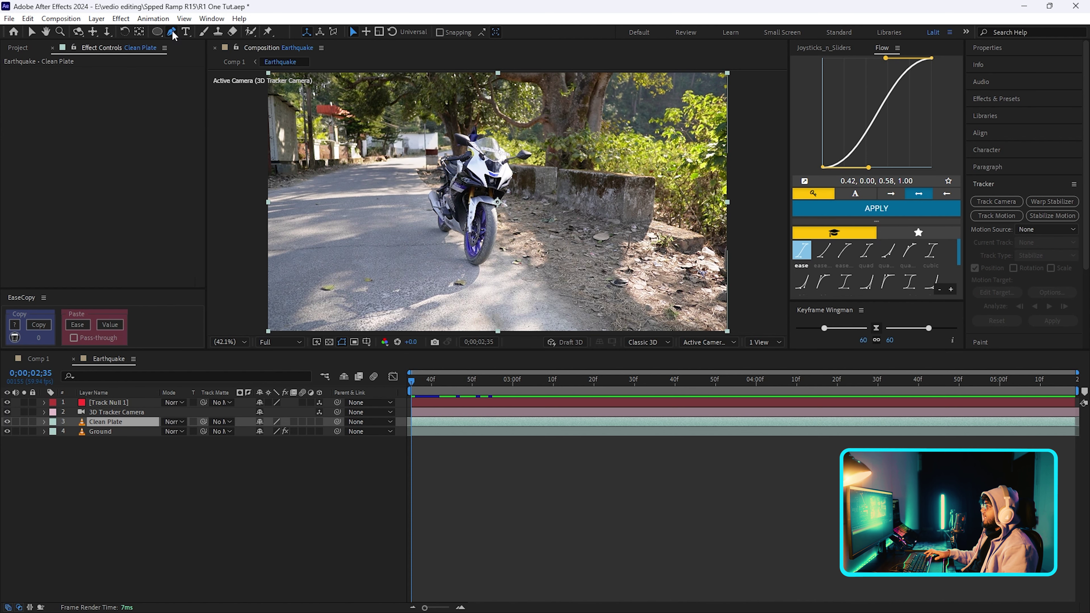
scroll(414, 235, "up", 1)
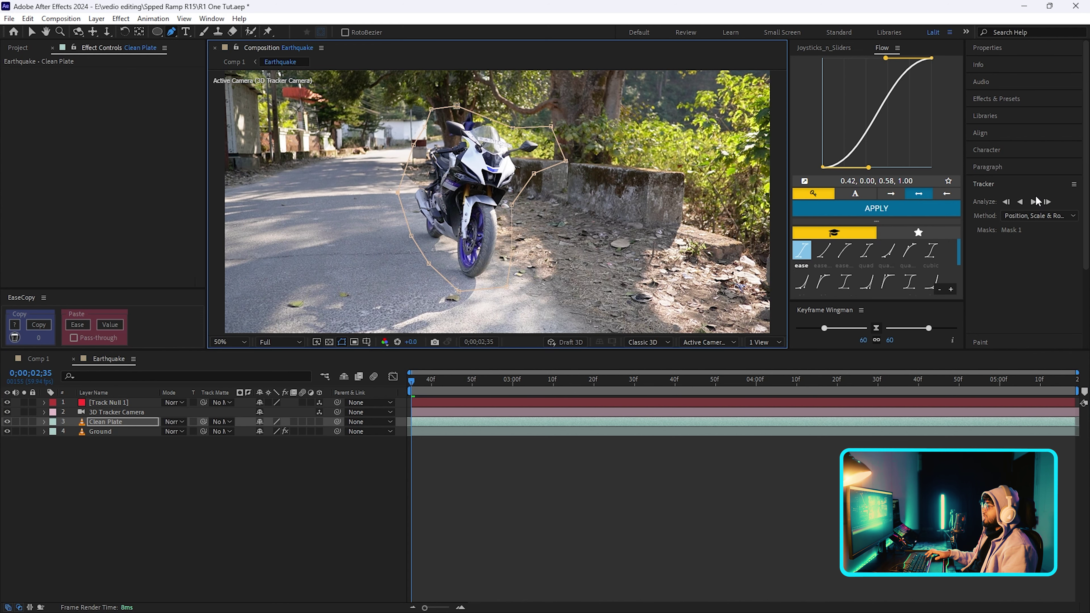
left_click(1032, 201)
left_click(44, 422)
left_click(54, 432)
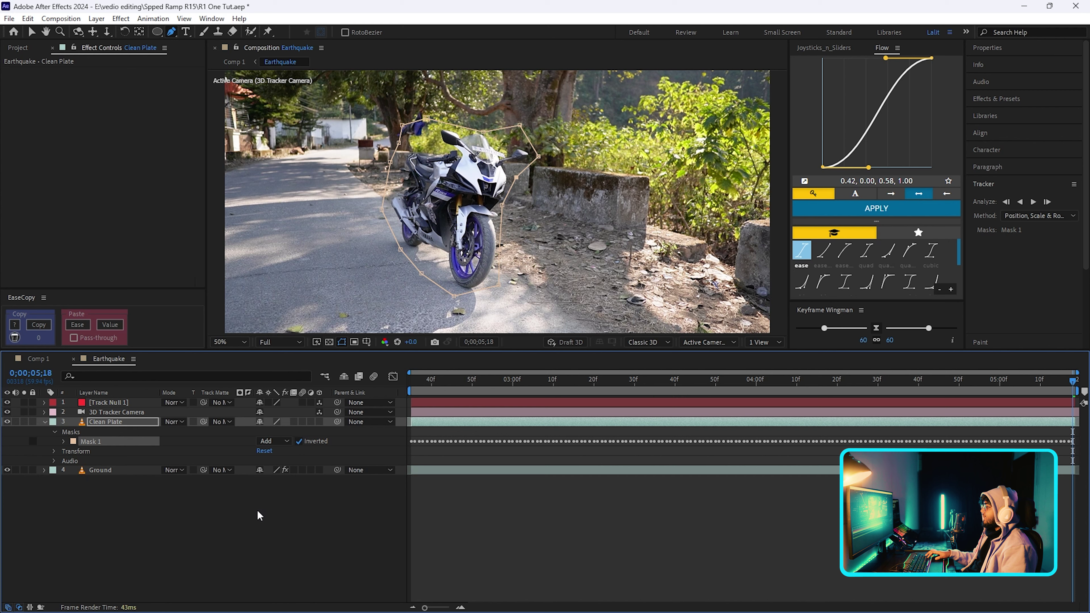
left_click(7, 470)
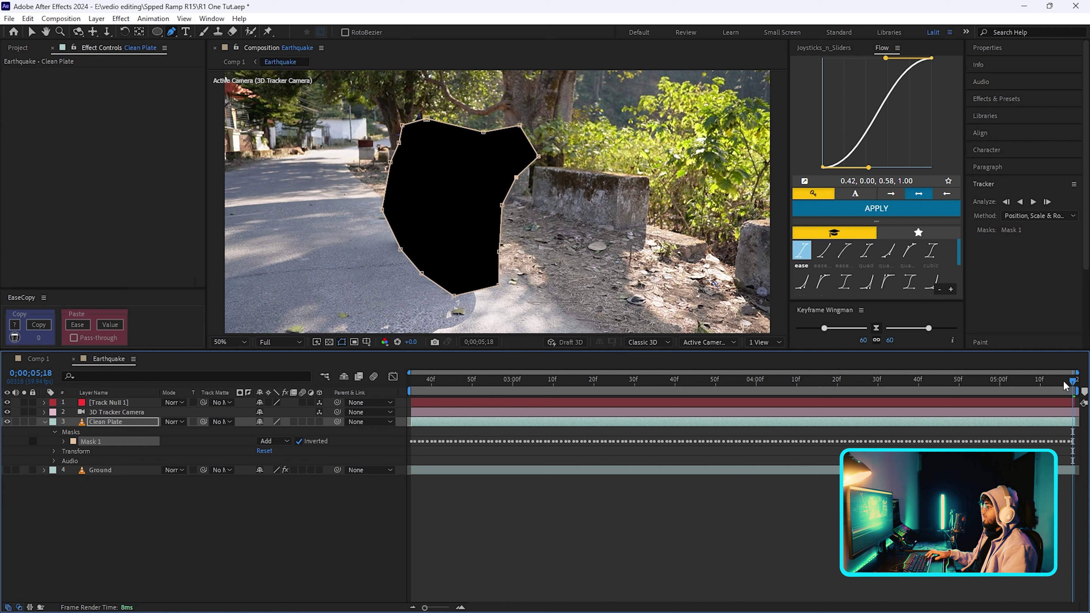
Erase the bike from the road with a Content-Aware Fill layer using Object fill and Subtle lighting correction.
key("Home")
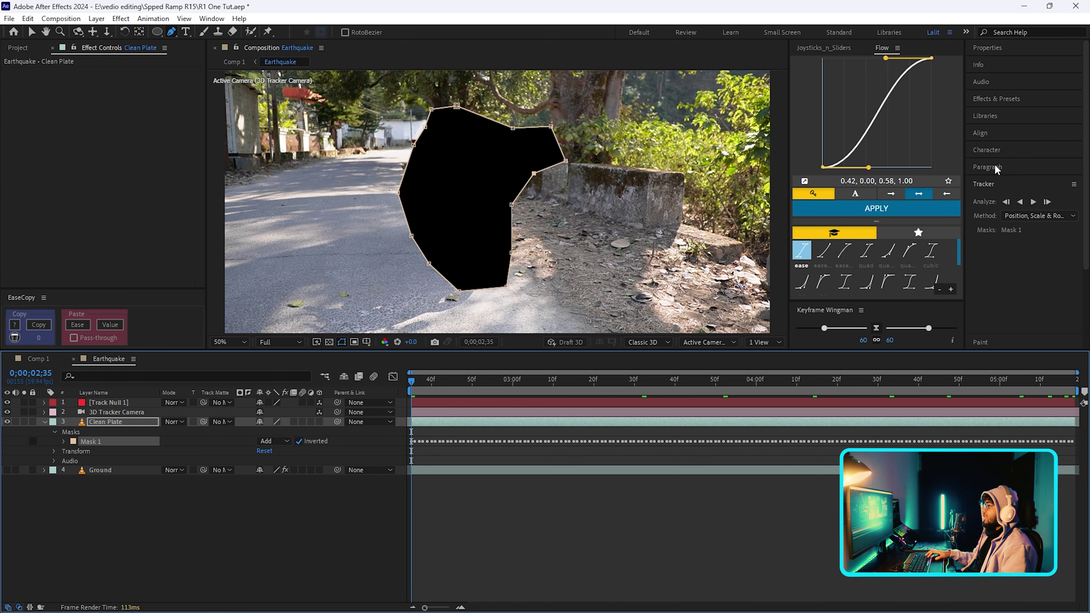
left_click(1013, 276)
left_click(1003, 230)
left_click(1008, 244)
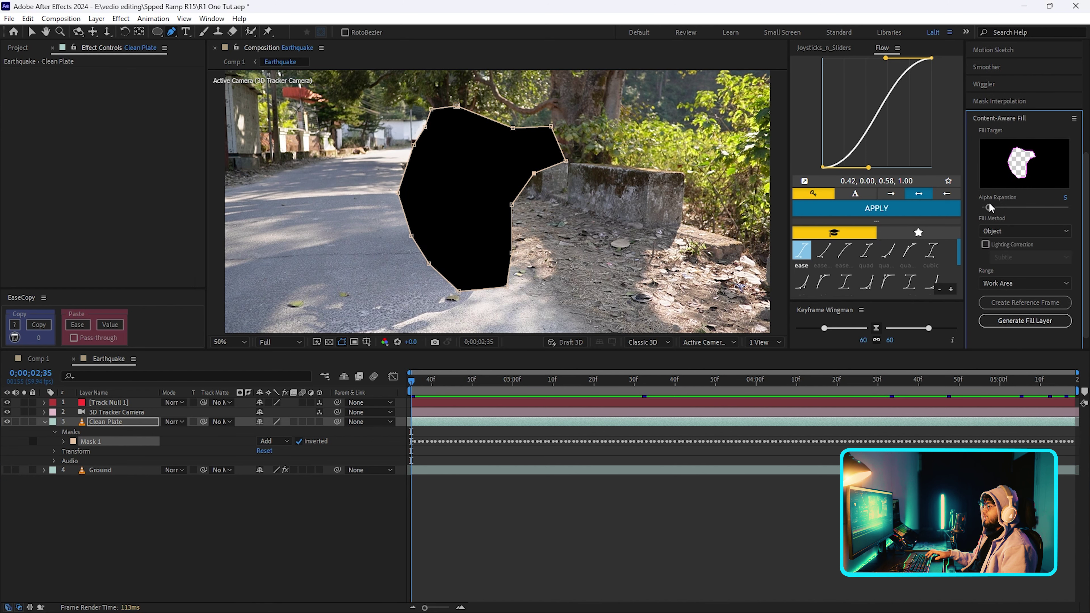
left_click(986, 244)
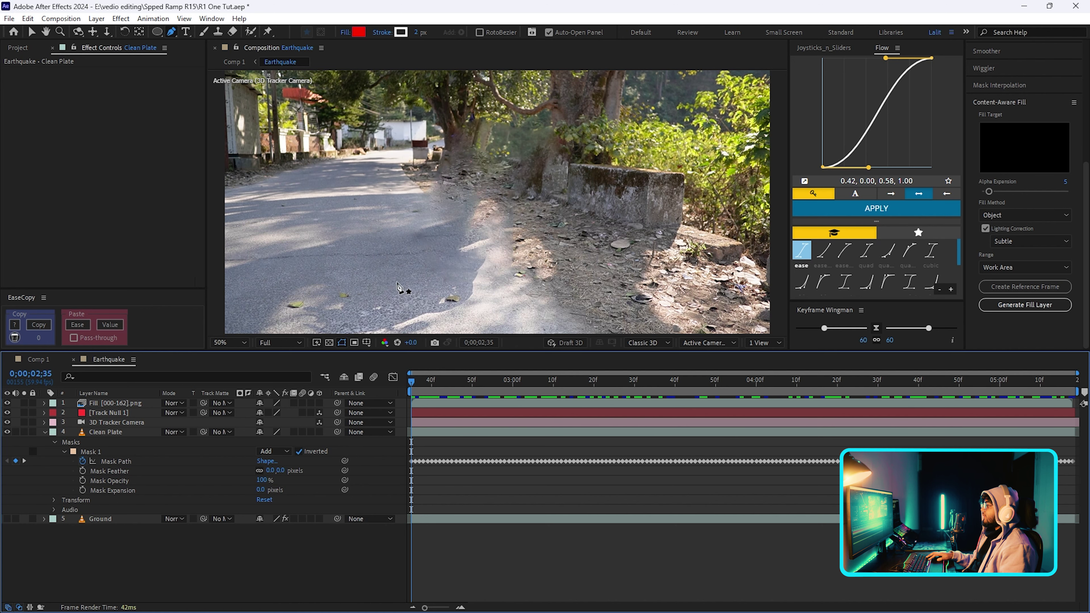
key("space")
key("space")
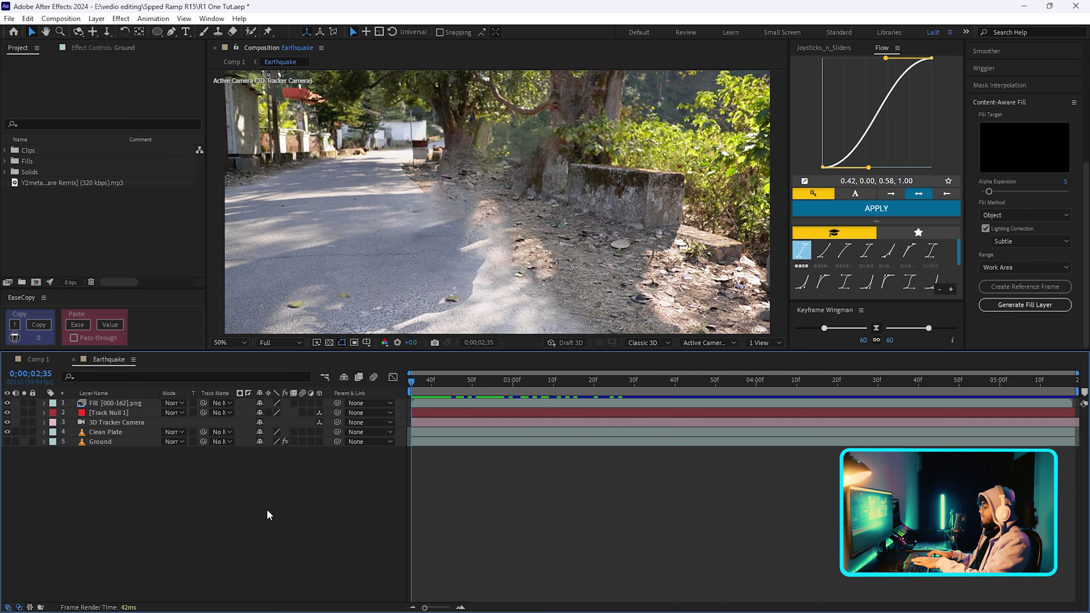
key("ctrl+i")
Import the Ground Collapse green-screen crack clip and place it as the top layer.
scroll(172, 215, "down", 2)
left_click(150, 222)
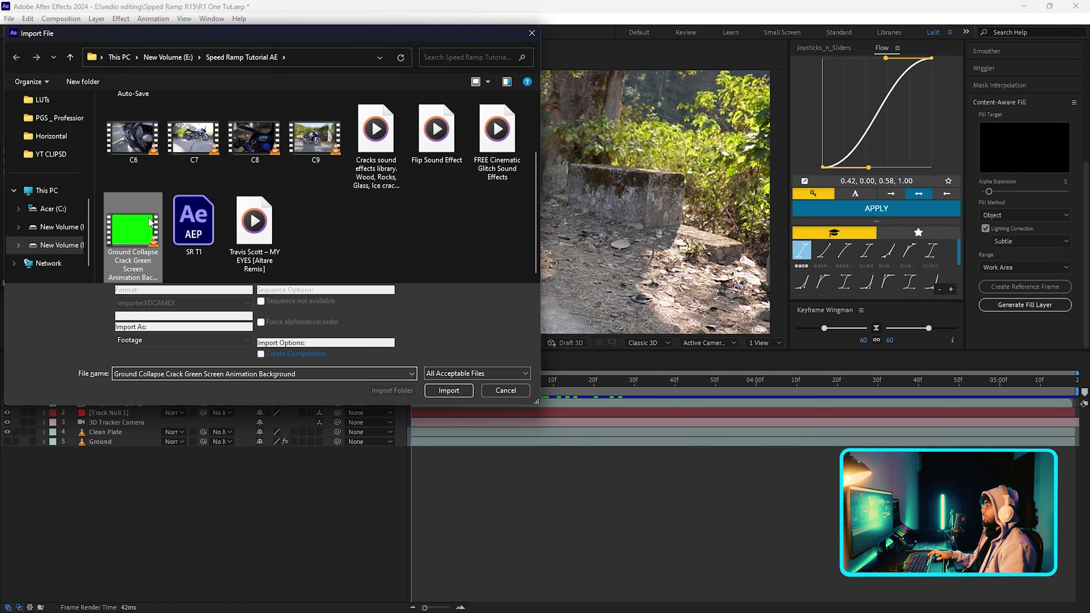
left_click(448, 389)
left_click_drag(32, 189, 472, 406)
key("space")
key("space")
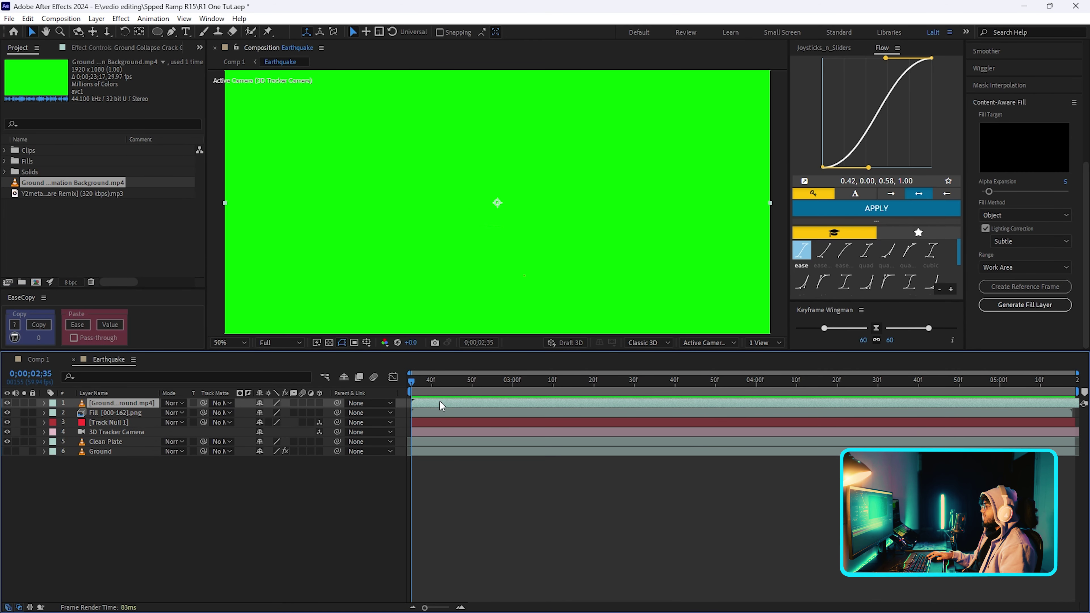
Time-stretch the crack clip to 40% and parent it to Track Null 1.
right_click(440, 400)
mouse_move(478, 122)
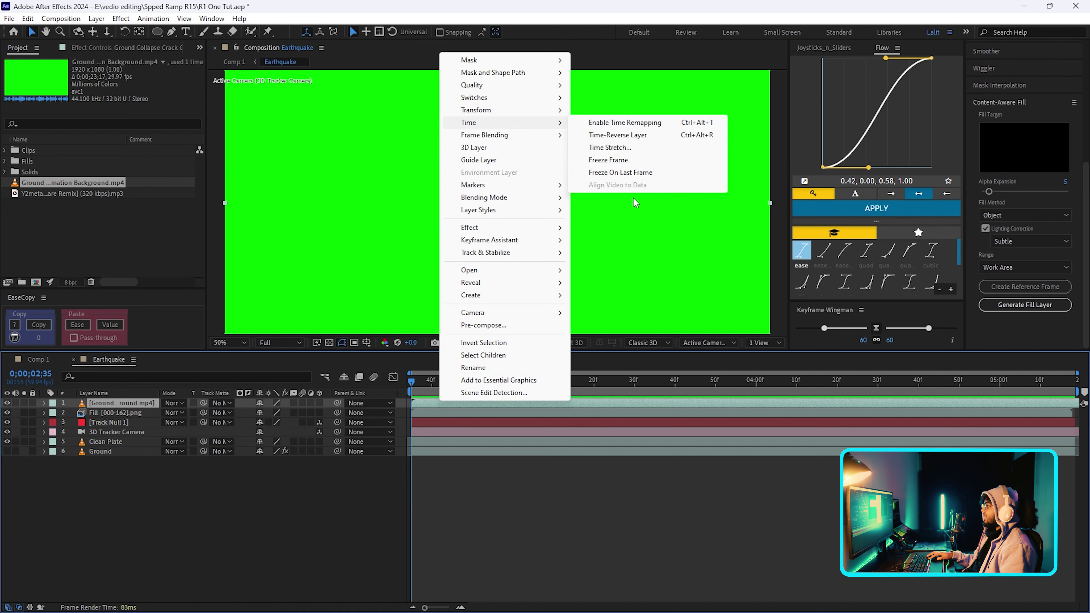
left_click(618, 147)
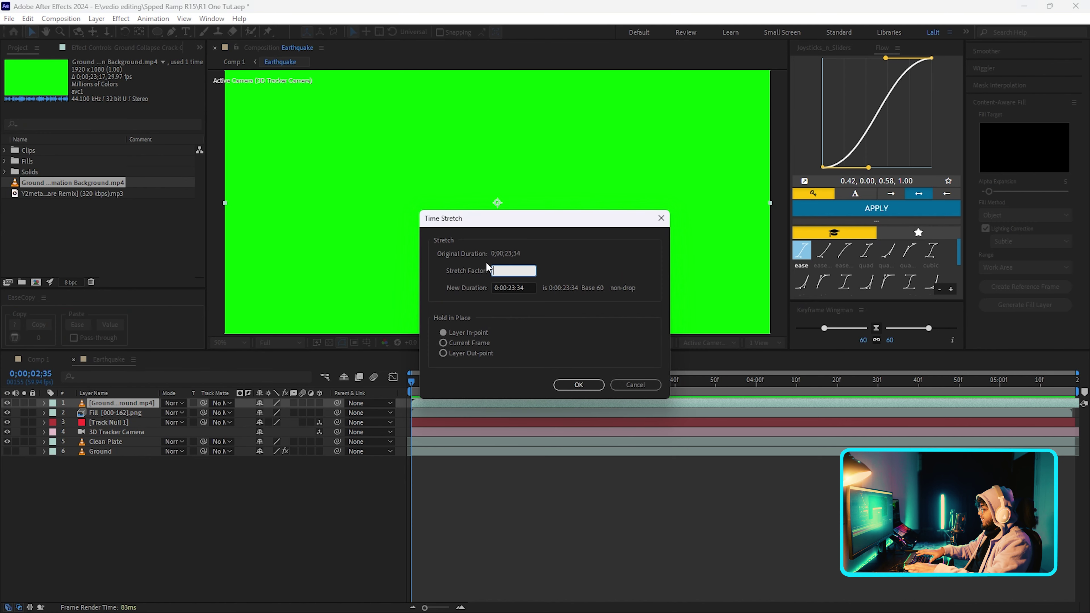
type("40")
key("Return")
key("space")
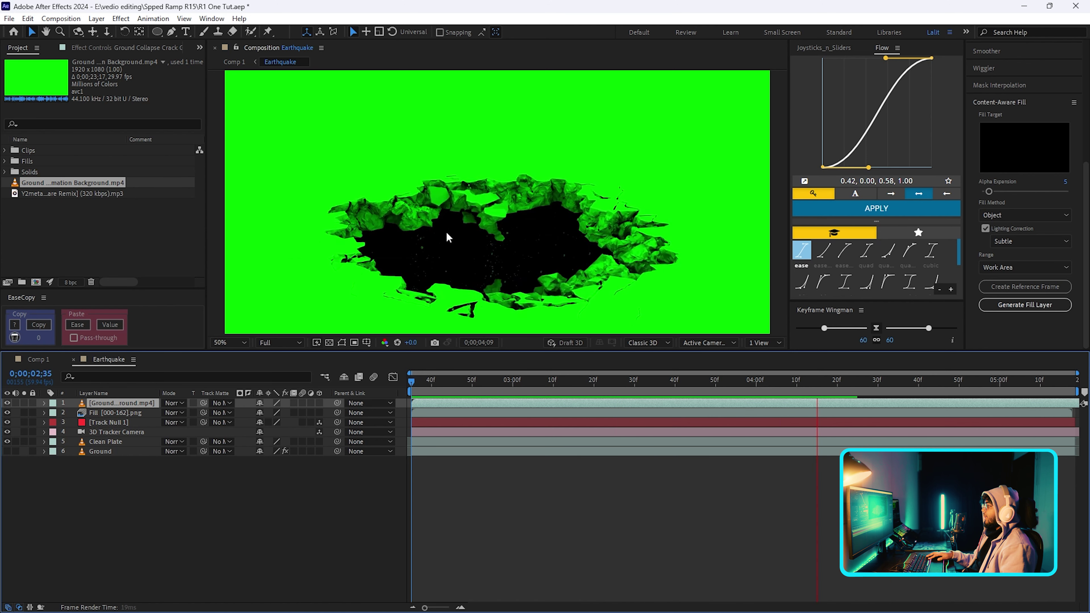
key("space")
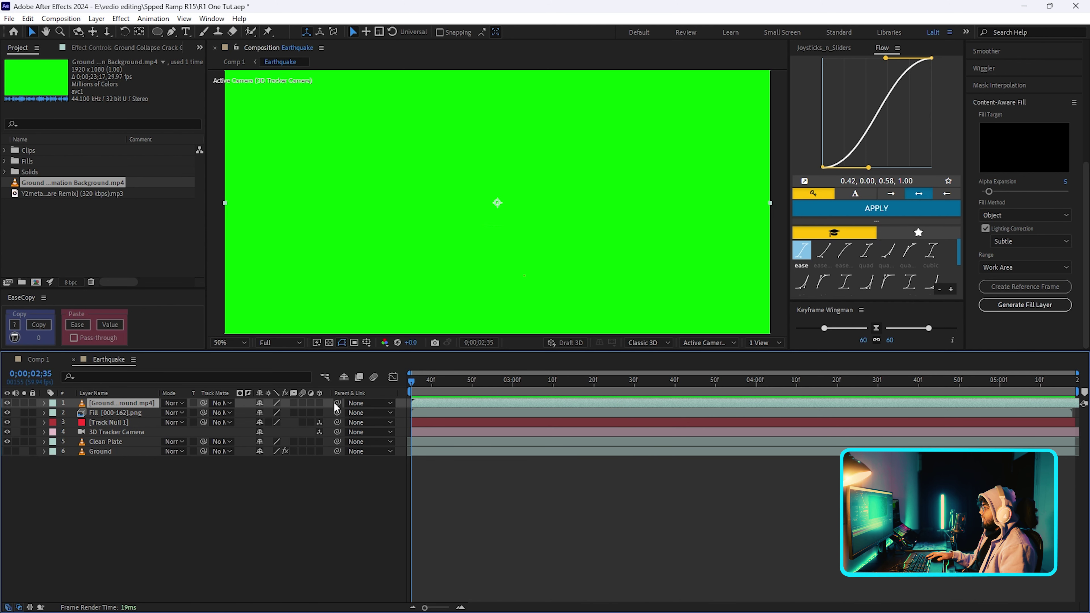
left_click_drag(337, 403, 114, 420)
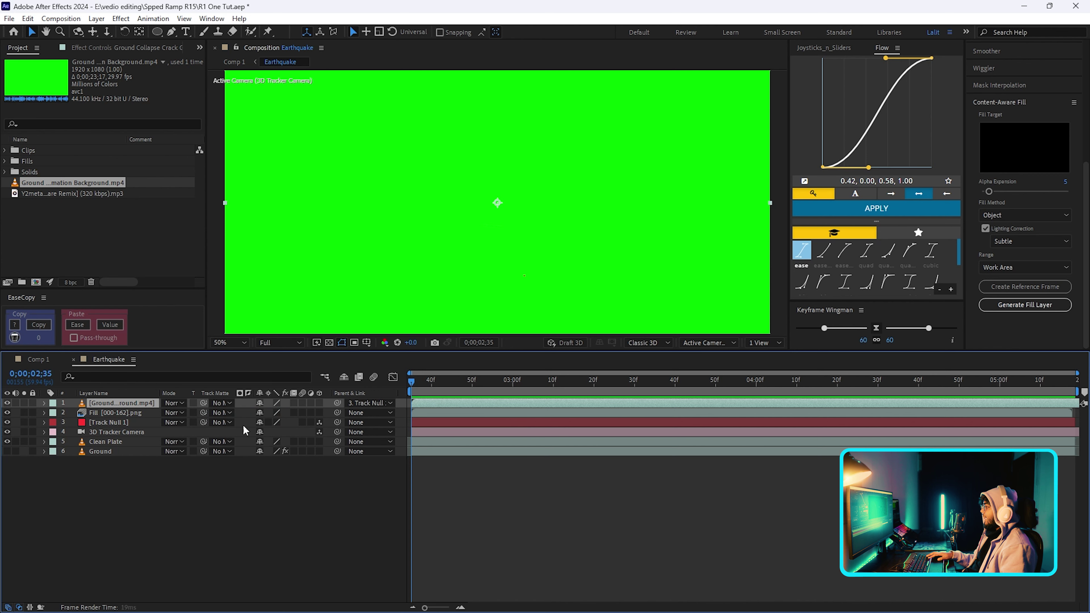
Make the crack footage a 3D layer and enlarge its green plane across the road.
left_click(319, 403)
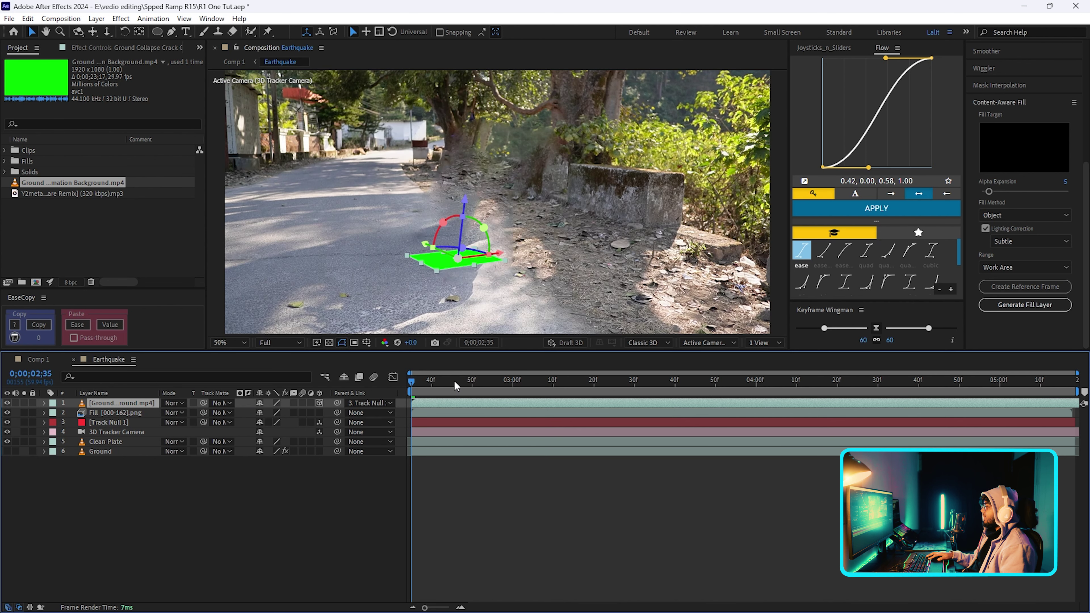
key("space")
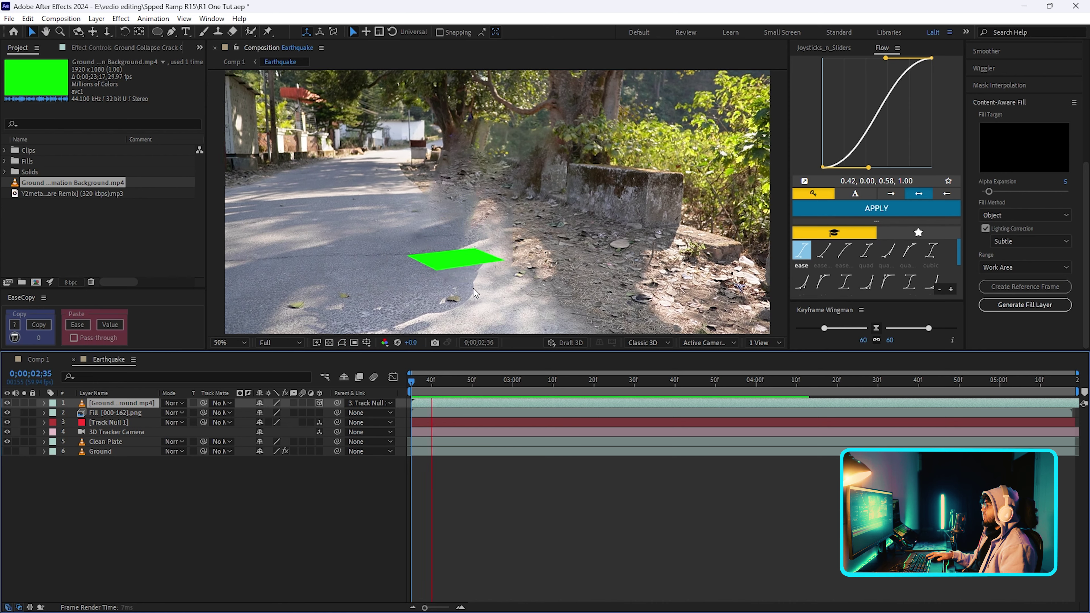
left_click(529, 381)
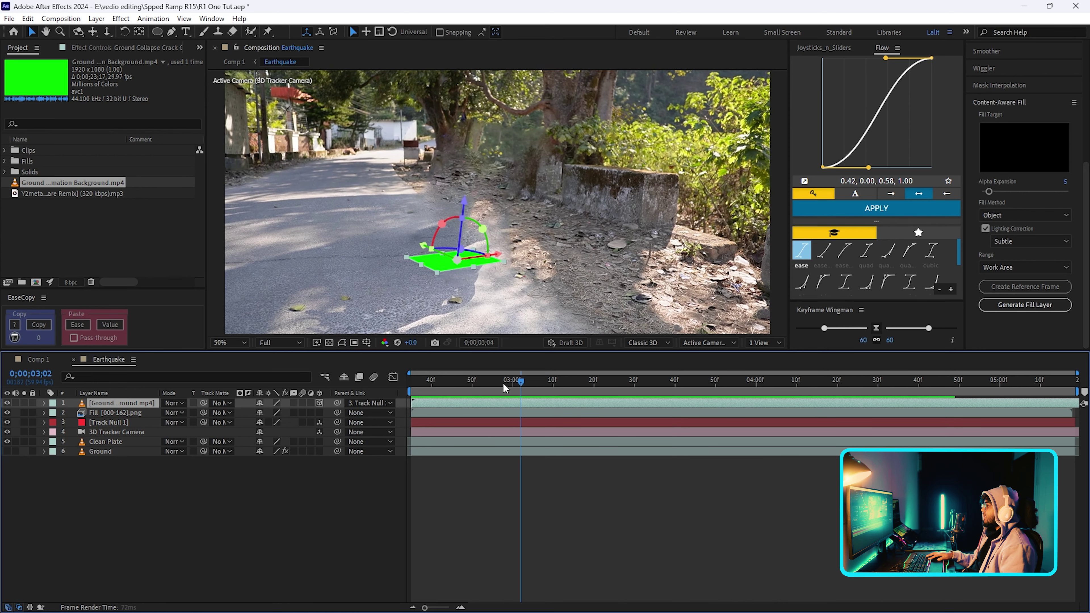
key("space")
key("p")
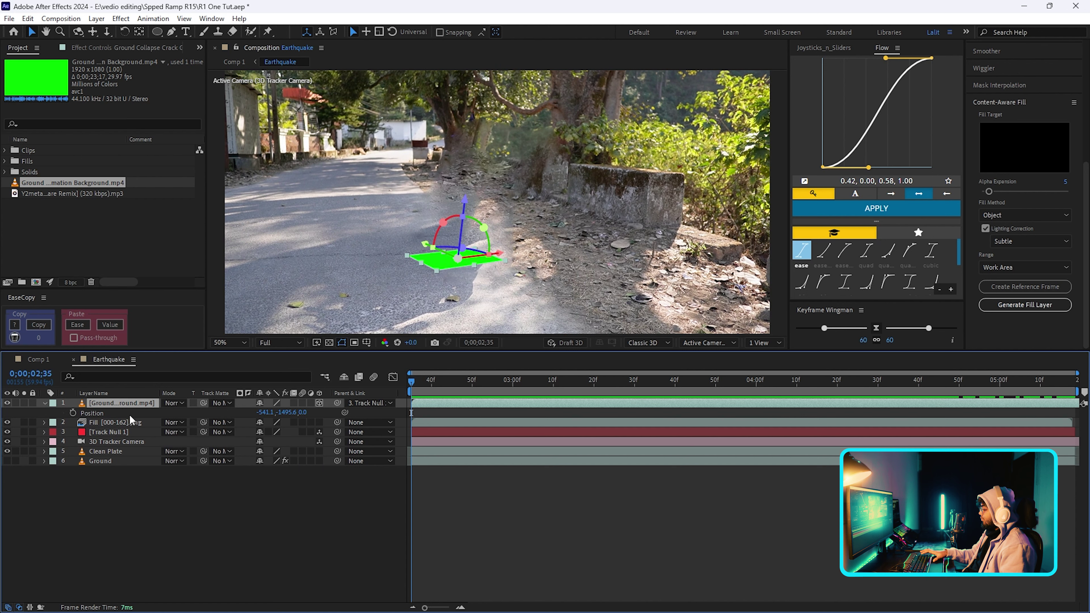
key("s")
left_click_drag(274, 413, 387, 413)
left_click(431, 381)
key("space")
Key out the green with Keylight, scale the crack hole to 646%, and return to Comp 1.
key("ctrl+space")
type("key")
key("Return")
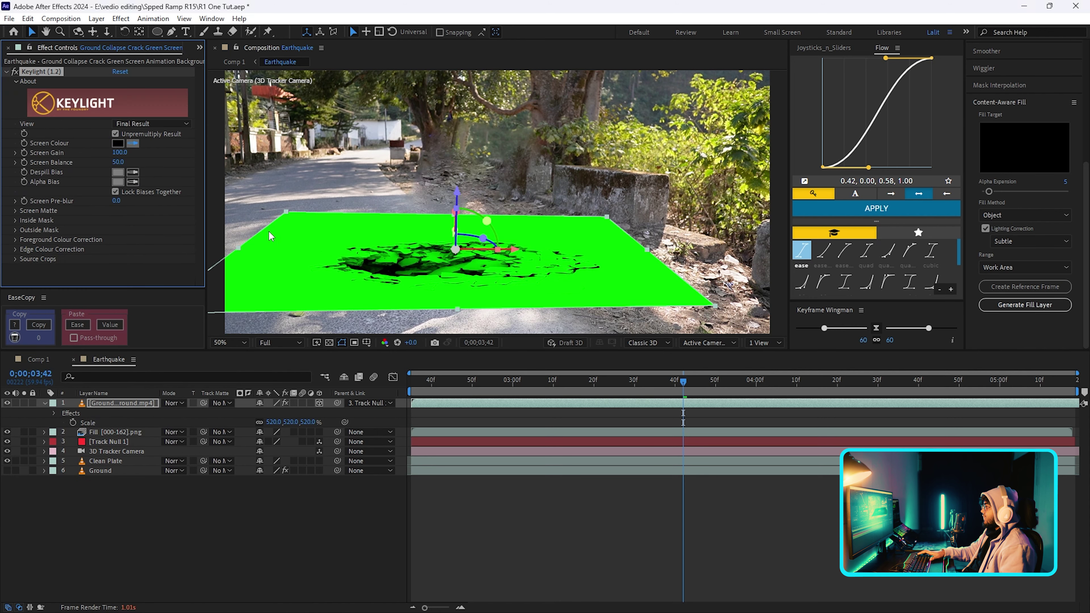
left_click(269, 233)
key("Home")
key("space")
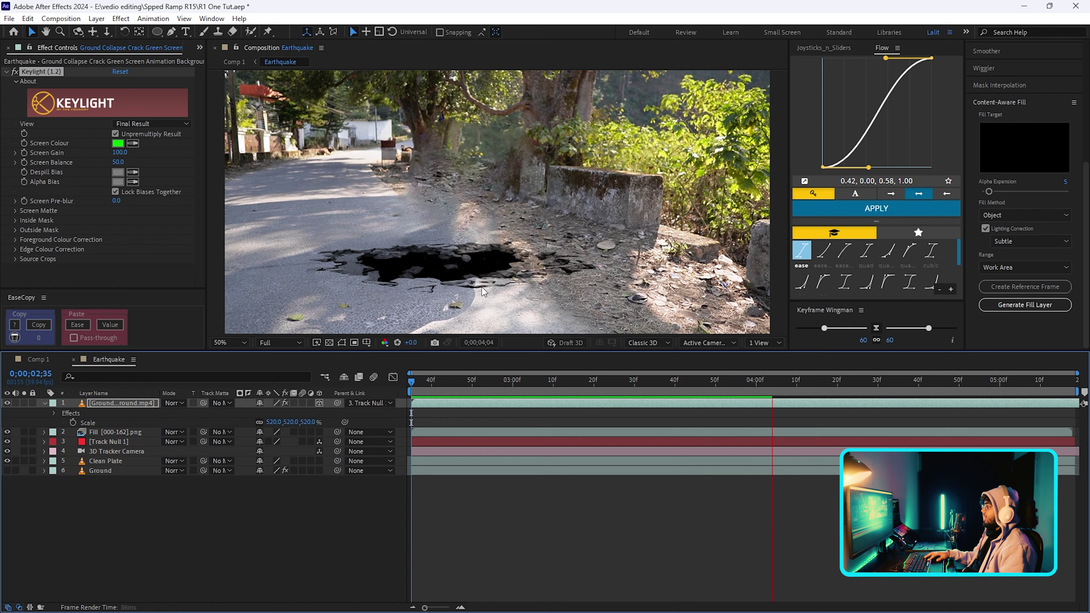
key("space")
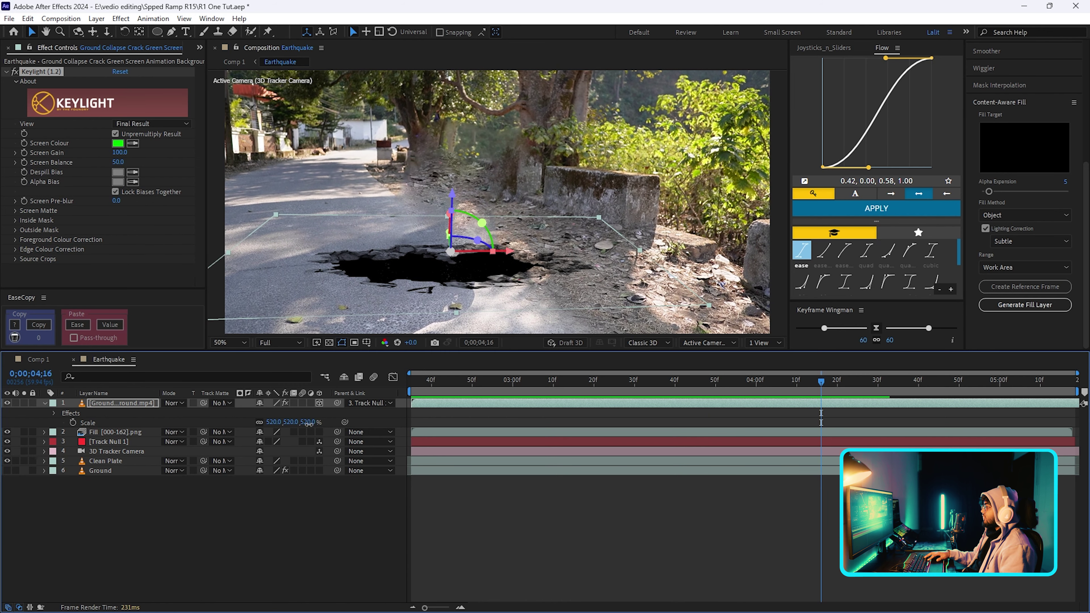
left_click_drag(308, 422, 506, 433)
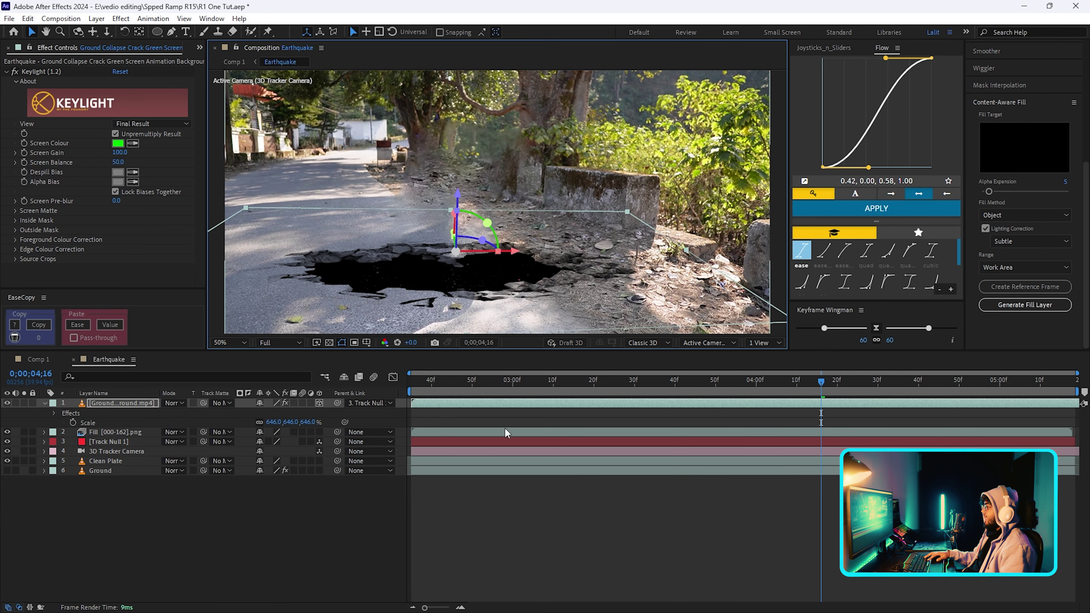
left_click(38, 358)
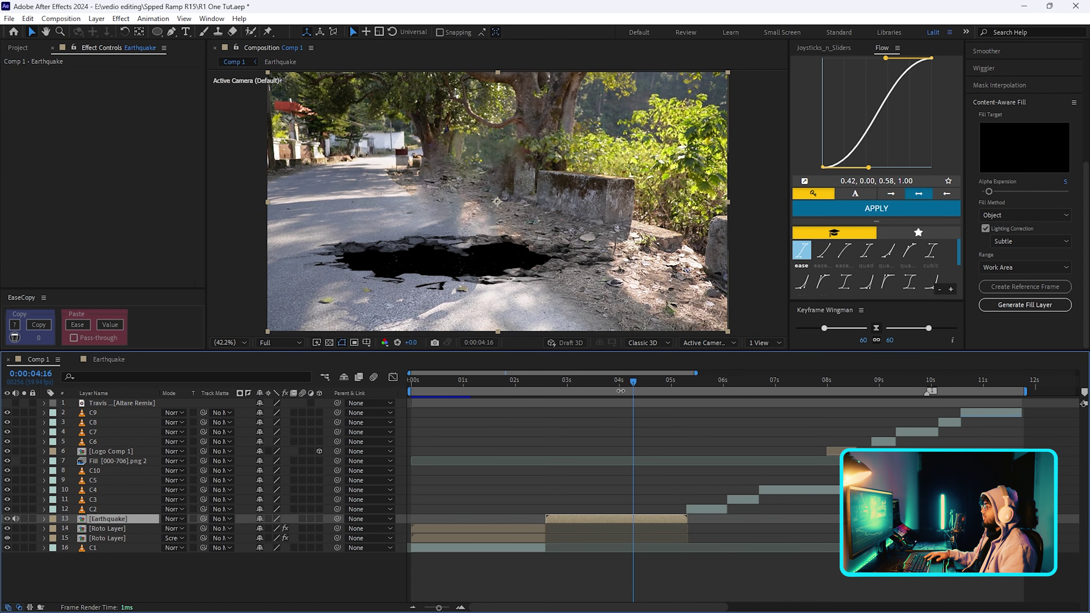
Trim the motorcycle's Roto Layer to start around 2.6 seconds.
left_click_drag(627, 383, 590, 383)
left_click(452, 537)
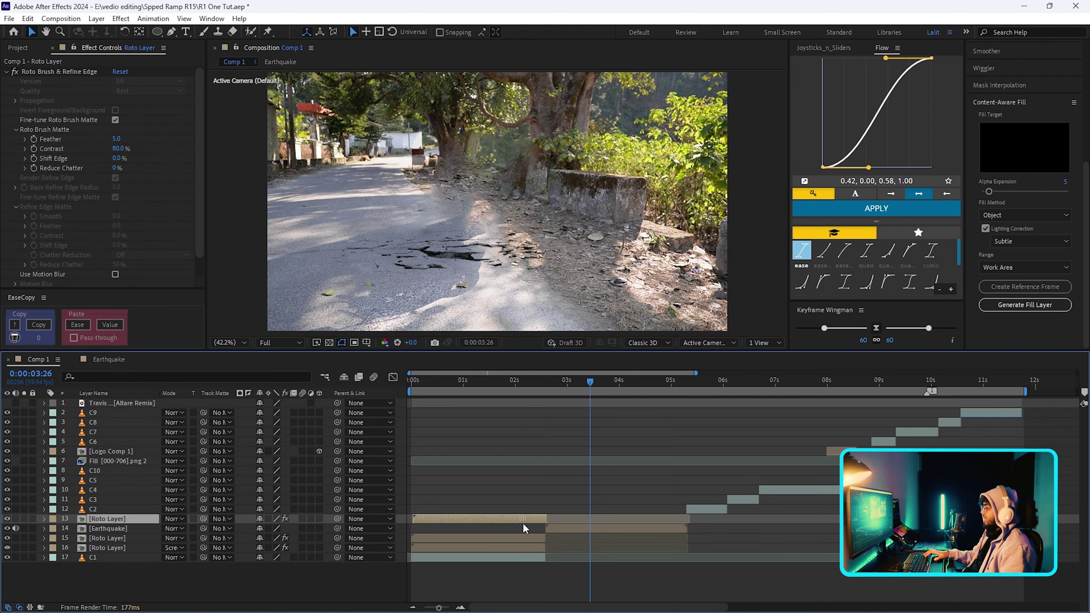
key("equal")
left_click_drag(492, 517, 620, 518)
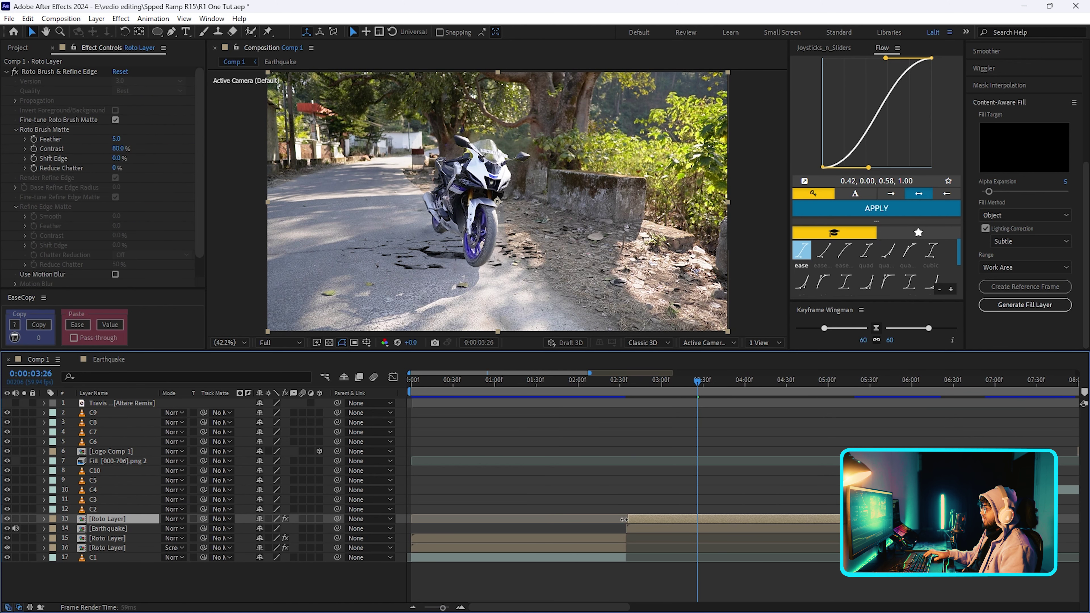
Duplicate the Earthquake crack layer, start it slightly later, and stack it above the Roto Layer.
left_click_drag(694, 387, 747, 381)
left_click(674, 527)
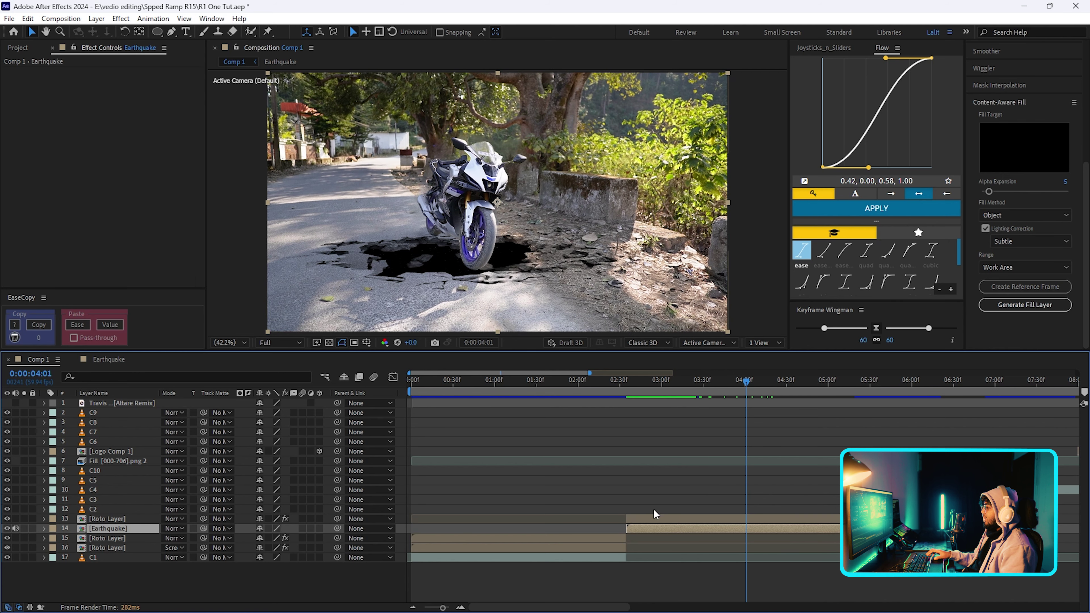
key("ctrl+d")
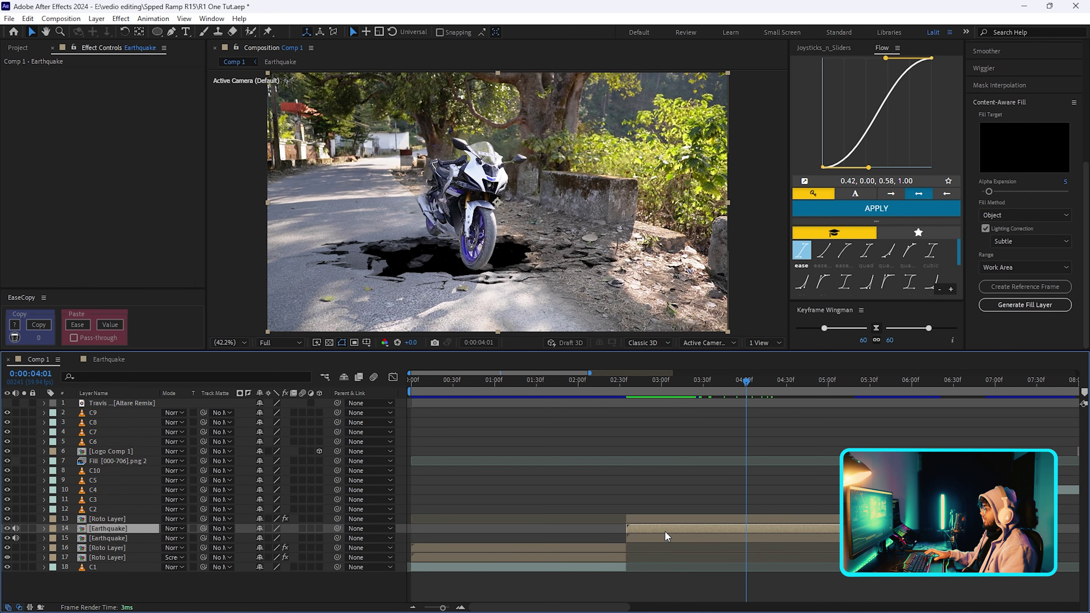
left_click_drag(665, 528, 670, 528)
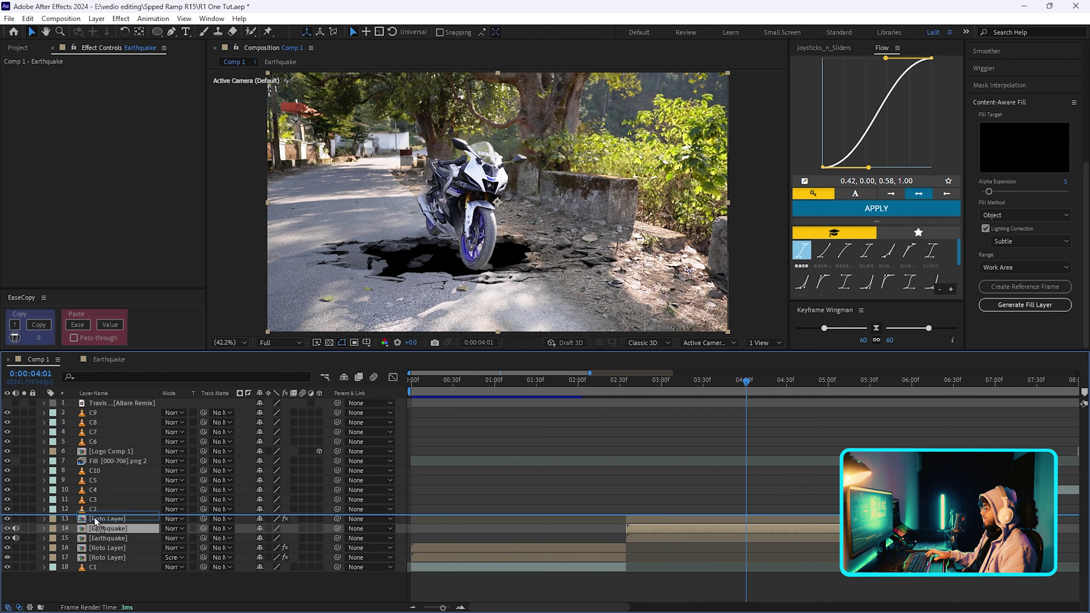
left_click_drag(90, 528, 90, 519)
left_click(171, 33)
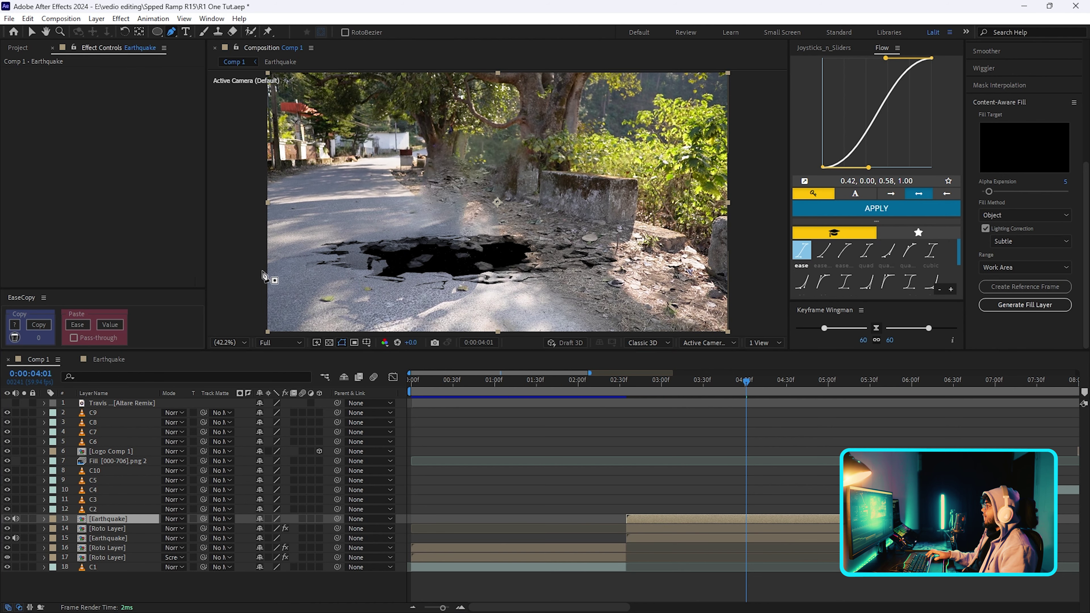
scroll(358, 248, "down", 2)
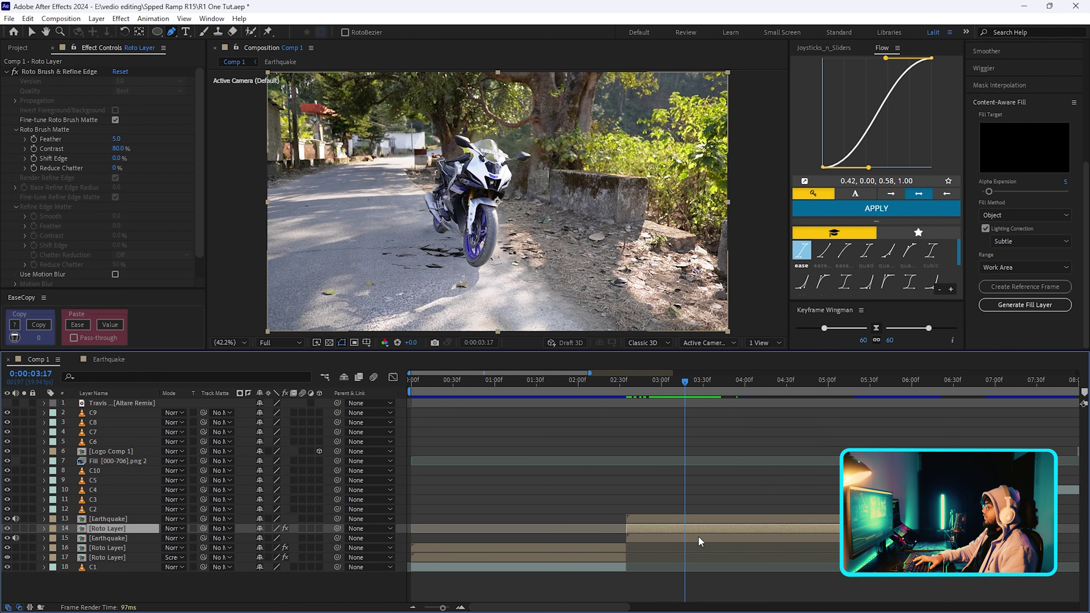
Keyframe the Roto Layer's Position downward and Rotation to about -36° so the bike tilts into the hole.
key("p")
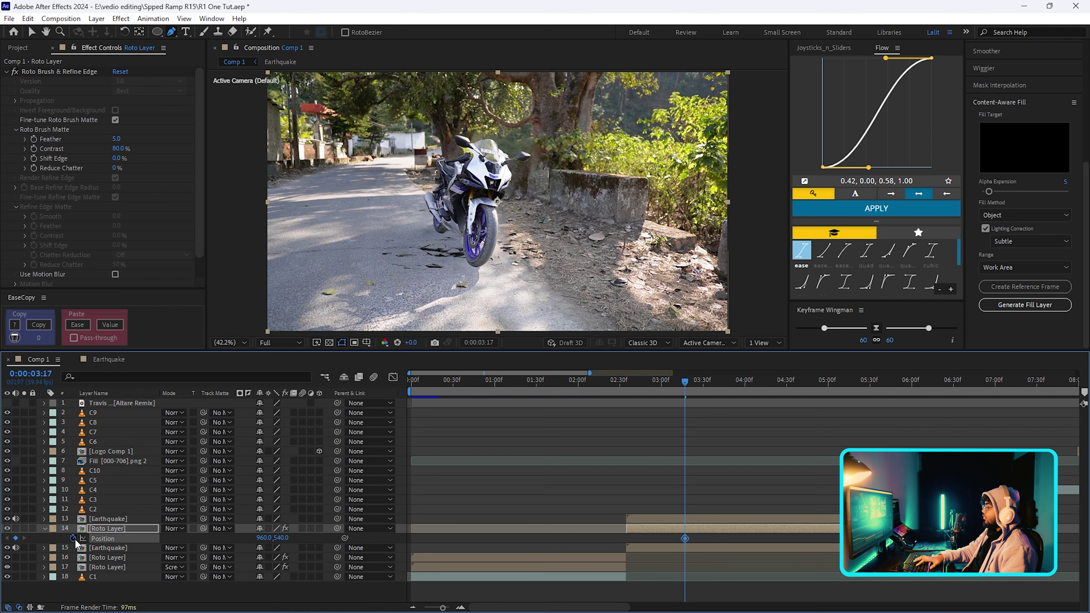
key("r")
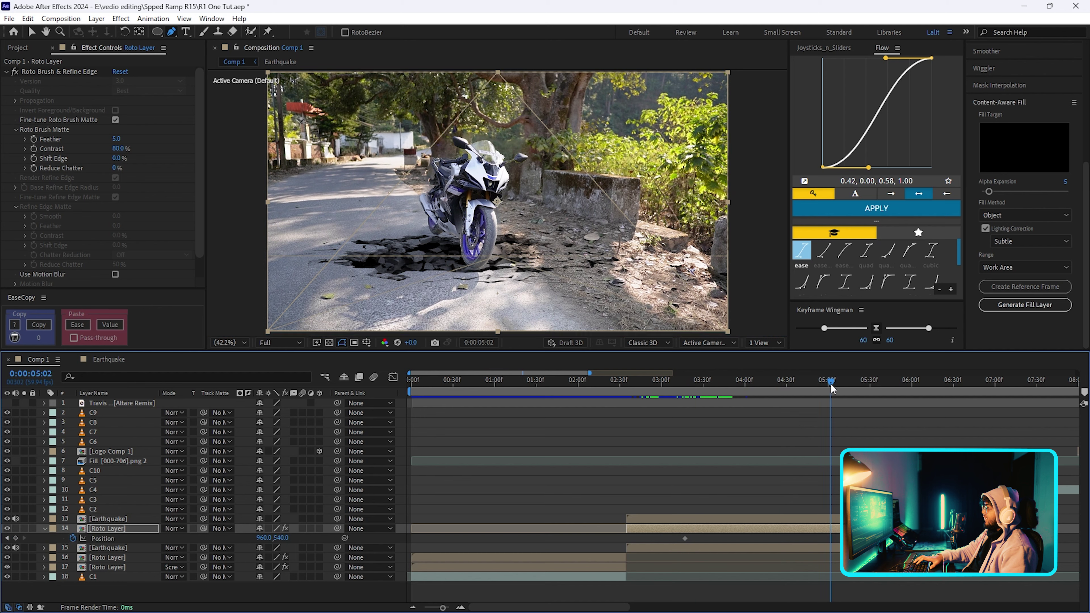
left_click_drag(457, 563, 578, 577)
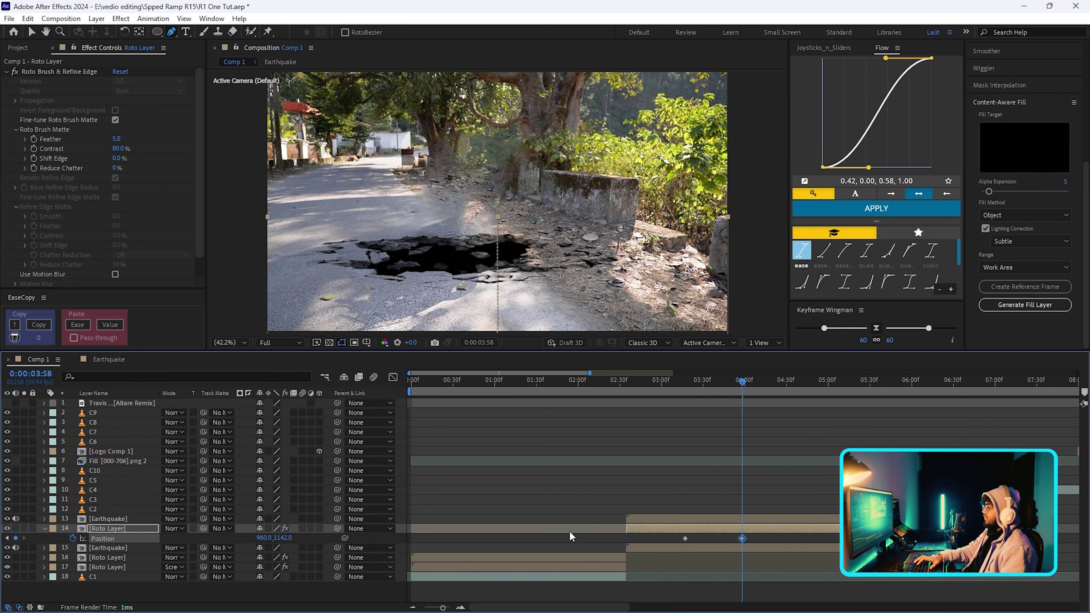
left_click(684, 386)
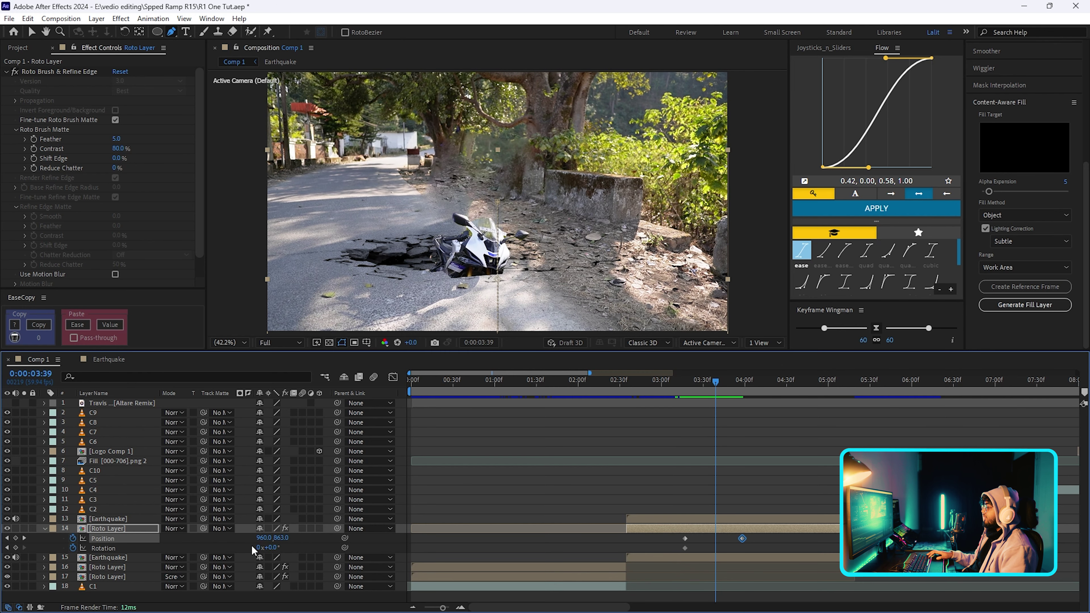
left_click(273, 549)
left_click_drag(273, 549, 248, 544)
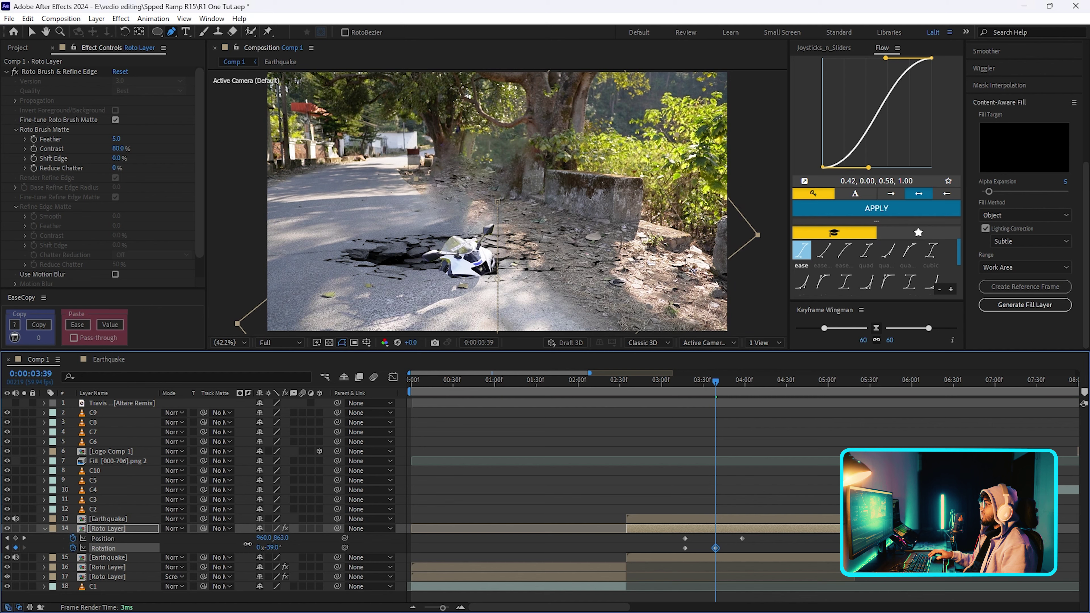
mouse_move(701, 381)
left_mouse_down()
mouse_move(744, 427)
mouse_move(638, 429)
left_mouse_up()
Ease the four keyframes and review the fall with the top Earthquake layer hidden, then shown.
left_click_drag(677, 534, 758, 560)
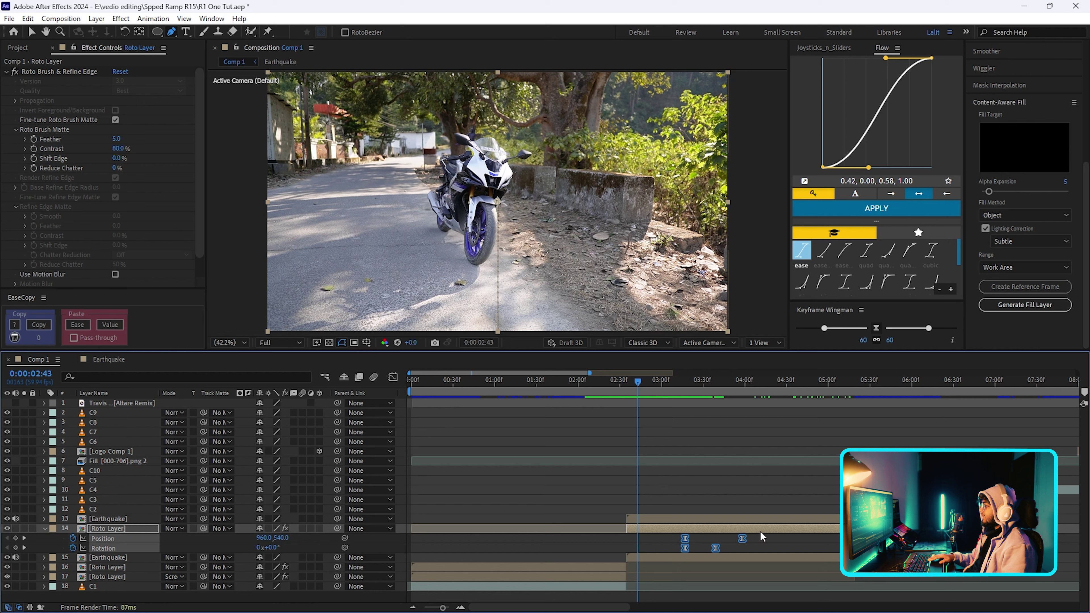
left_click(695, 485)
mouse_move(638, 515)
left_mouse_down()
mouse_move(679, 423)
mouse_move(718, 438)
left_mouse_up()
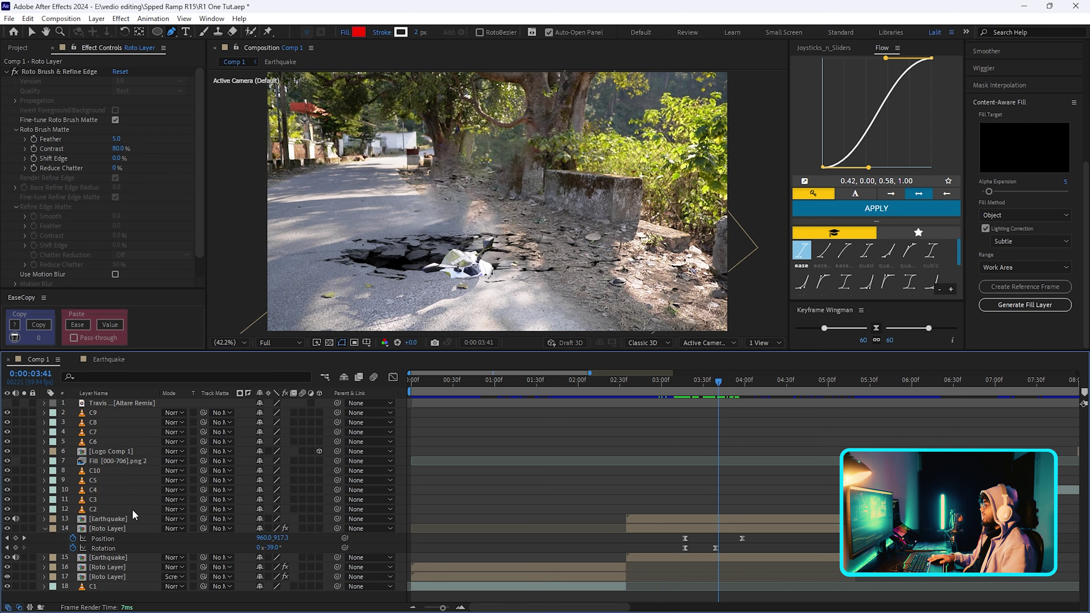
left_click(8, 519)
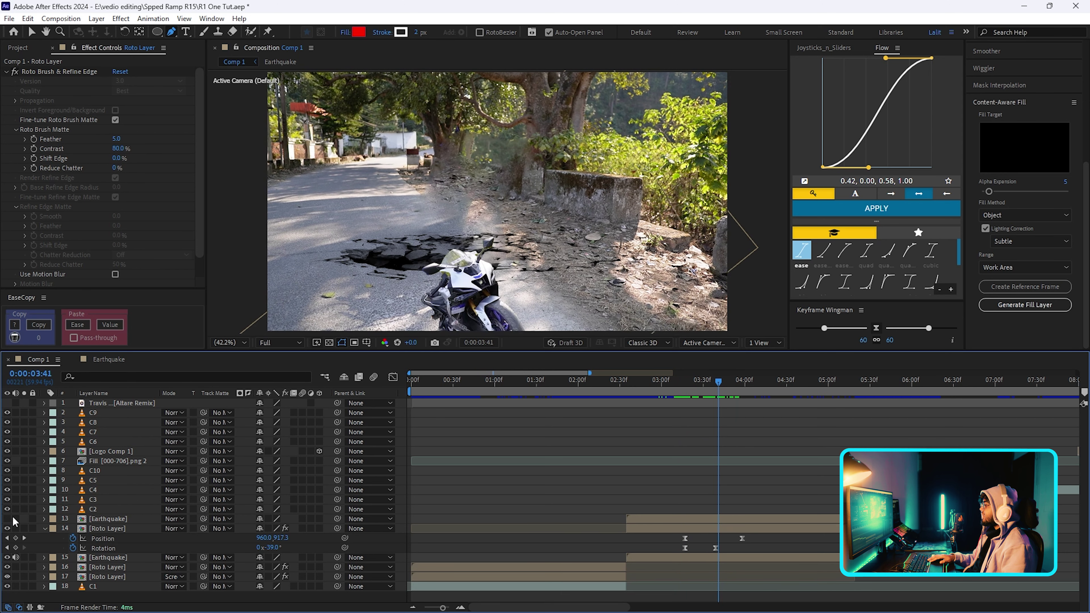
left_click_drag(695, 382, 733, 399)
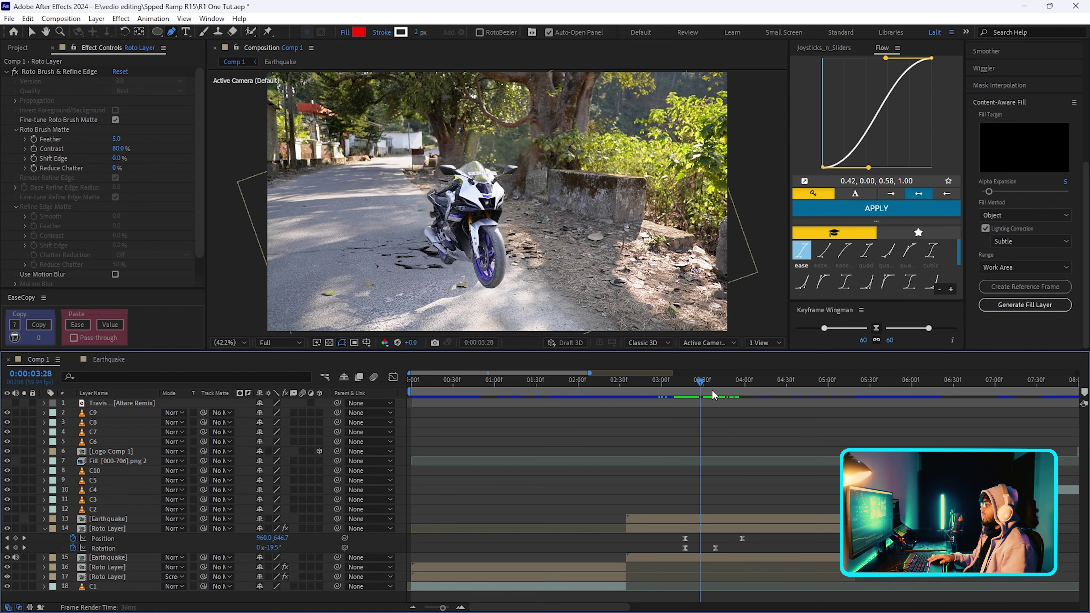
left_click_drag(732, 399, 706, 397)
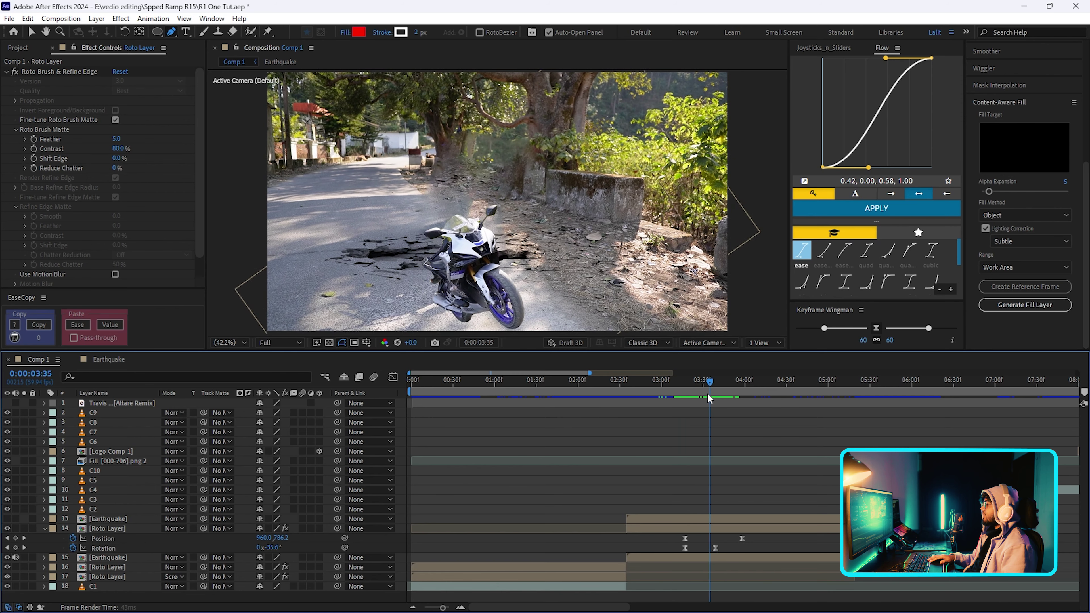
left_click(8, 519)
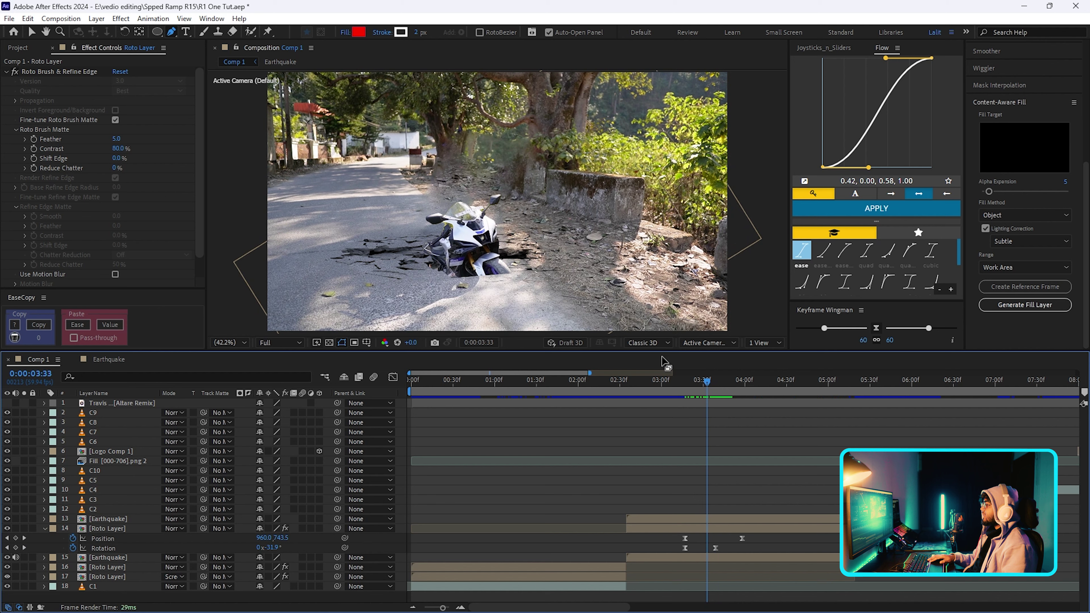
left_click_drag(707, 385, 678, 391)
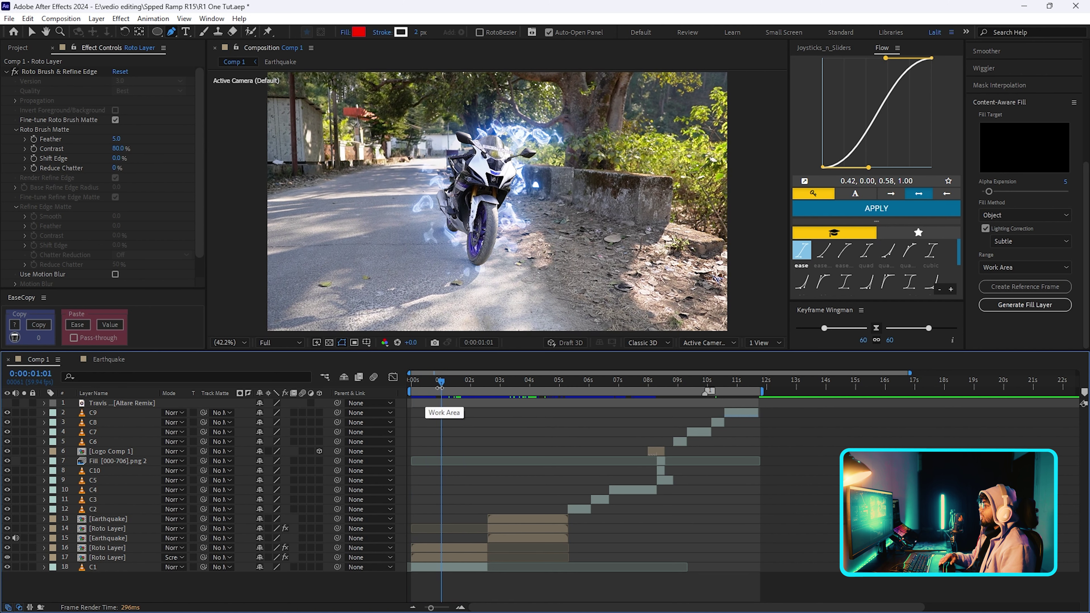
mouse_move(443, 384)
left_mouse_down()
mouse_move(415, 381)
mouse_move(618, 447)
left_mouse_up()
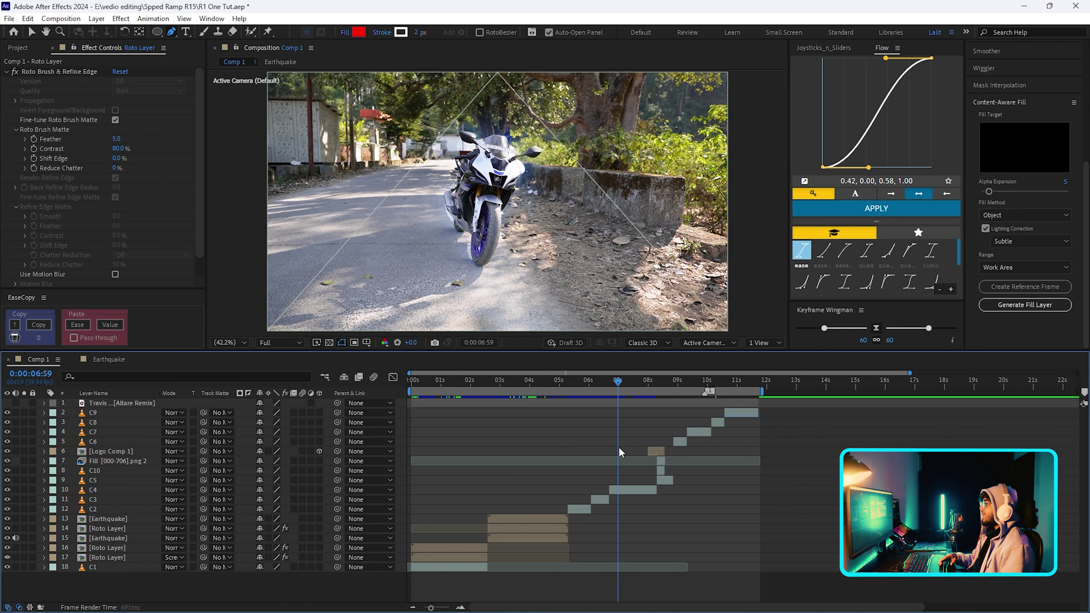
left_click_drag(502, 444, 644, 455)
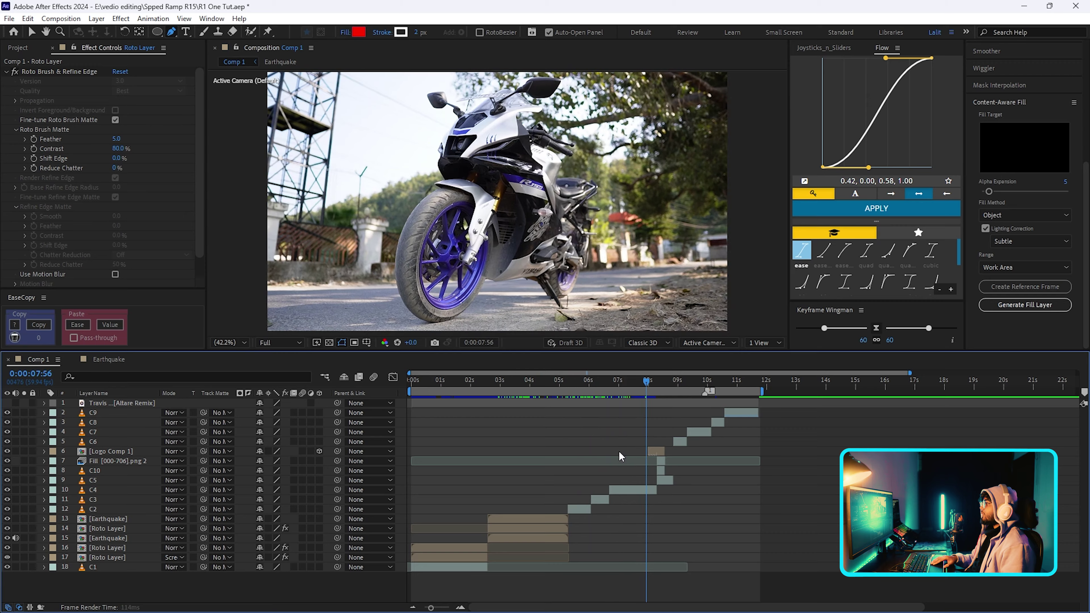
mouse_move(615, 462)
left_mouse_down()
mouse_move(612, 478)
mouse_move(570, 417)
mouse_move(669, 478)
mouse_move(598, 429)
left_mouse_up()
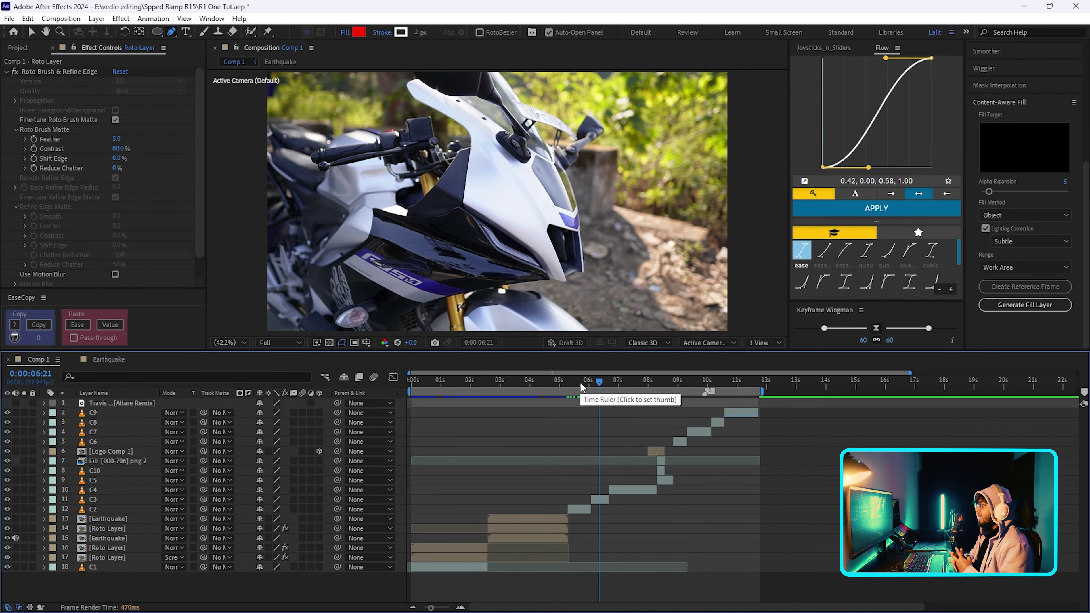